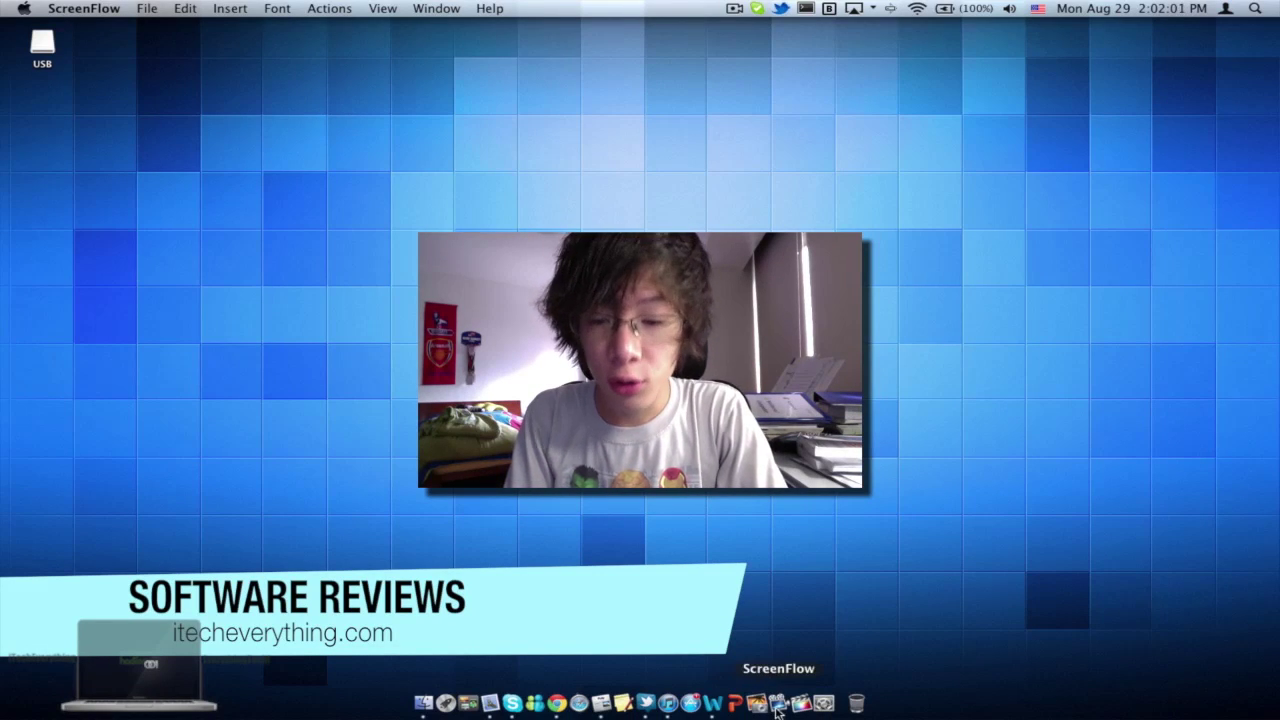
Step: Bring up the ScreenFlow project and select the screen recording clip, with the playhead just under one second
left_click(779, 702)
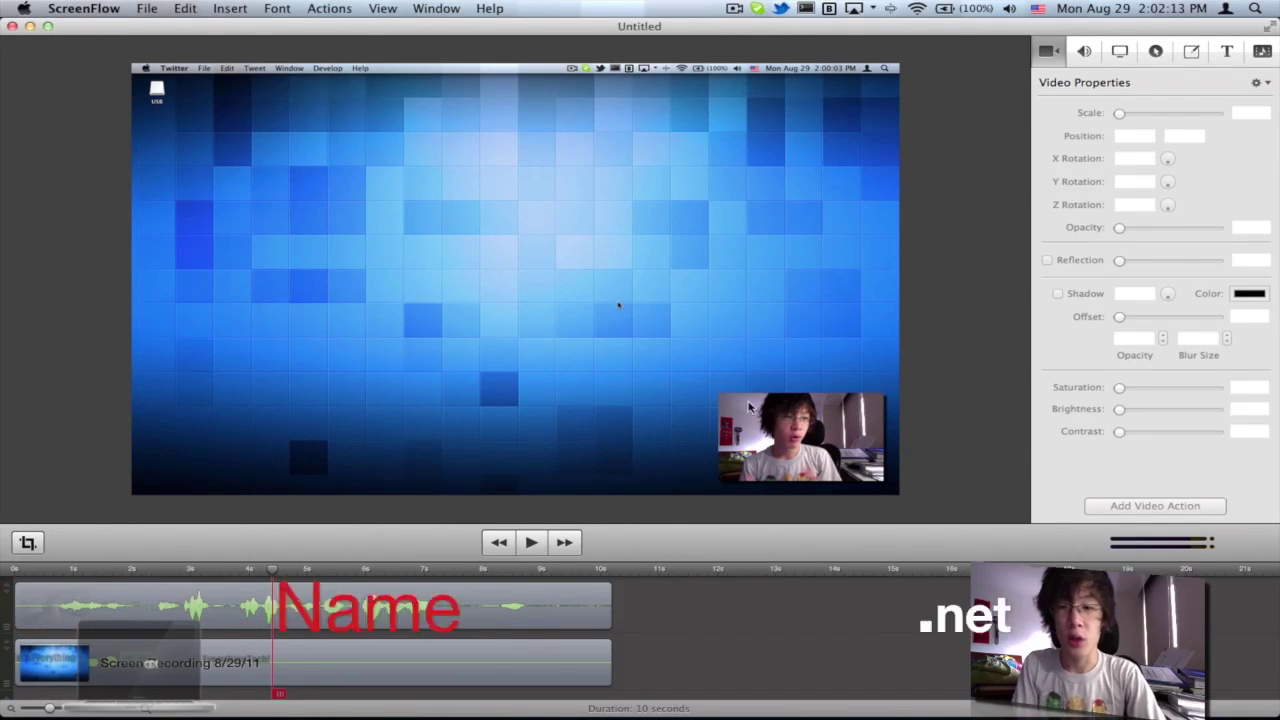
left_click(303, 567)
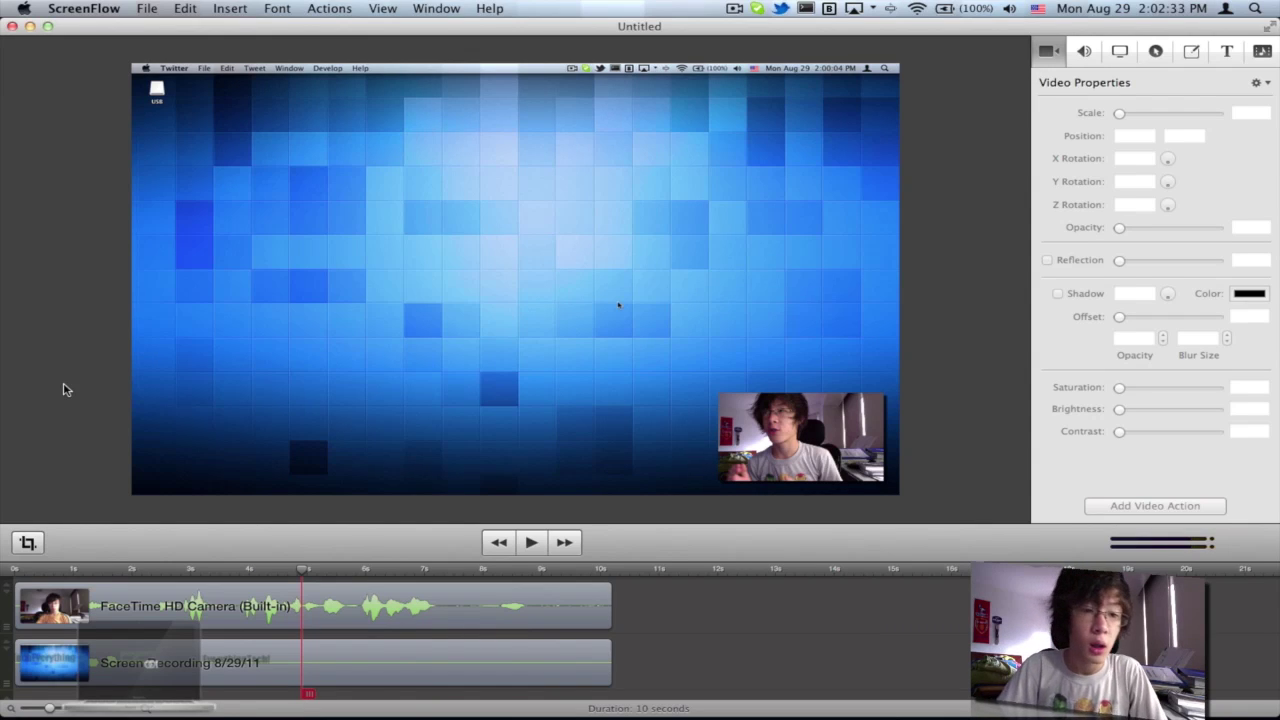
left_click(15, 568)
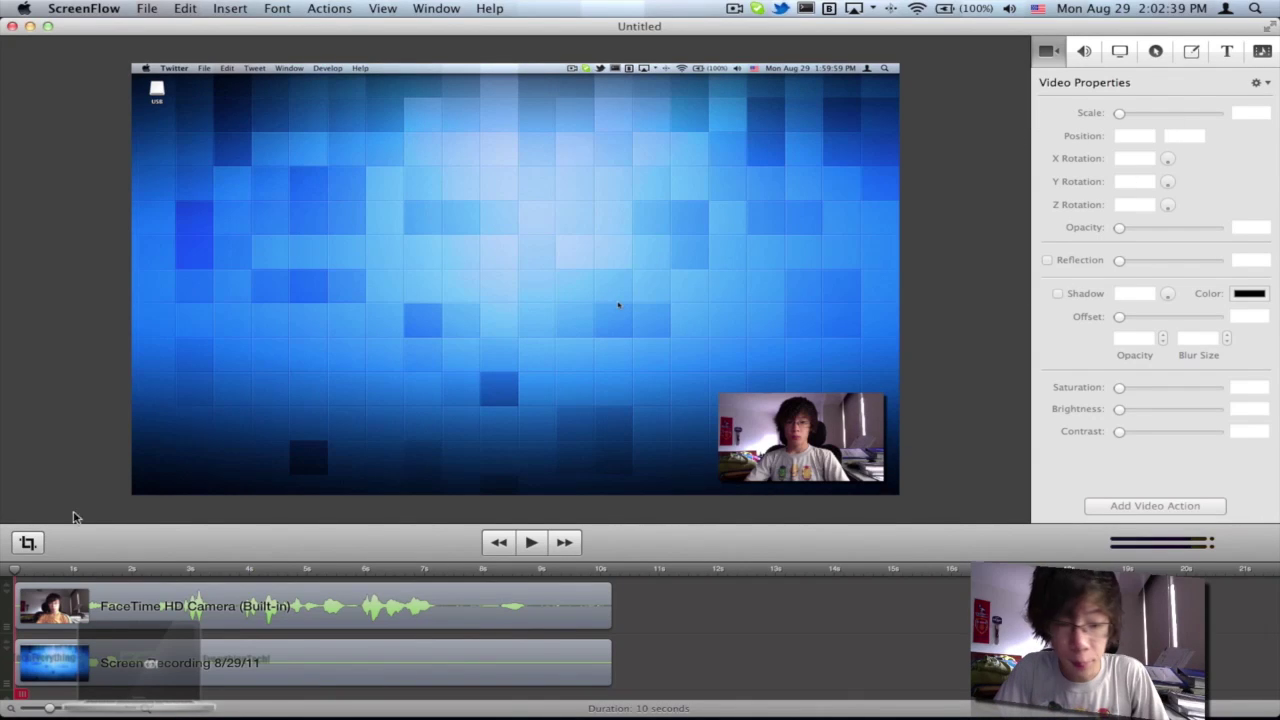
left_click_drag(57, 575, 228, 655)
left_click(228, 655)
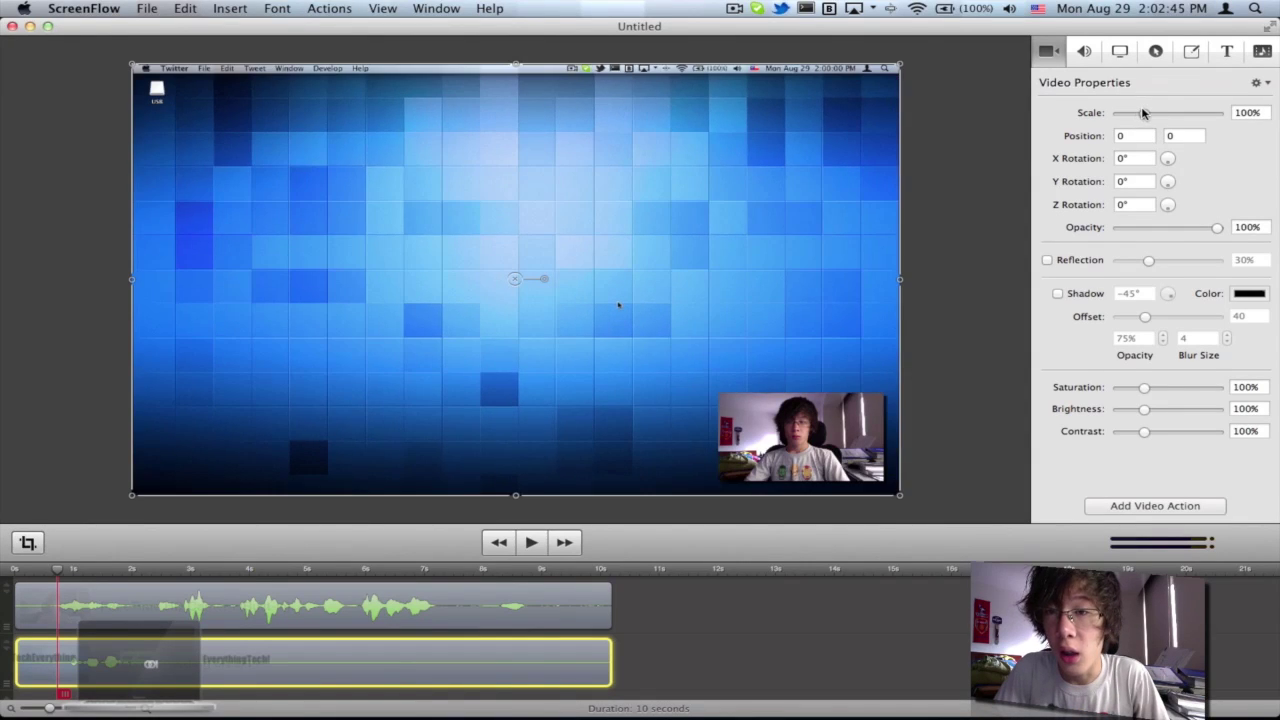
Step: Try out the screen recording's scale, leave it at 100%, and place the playhead just past the half-second mark
left_click_drag(1143, 112, 1144, 113)
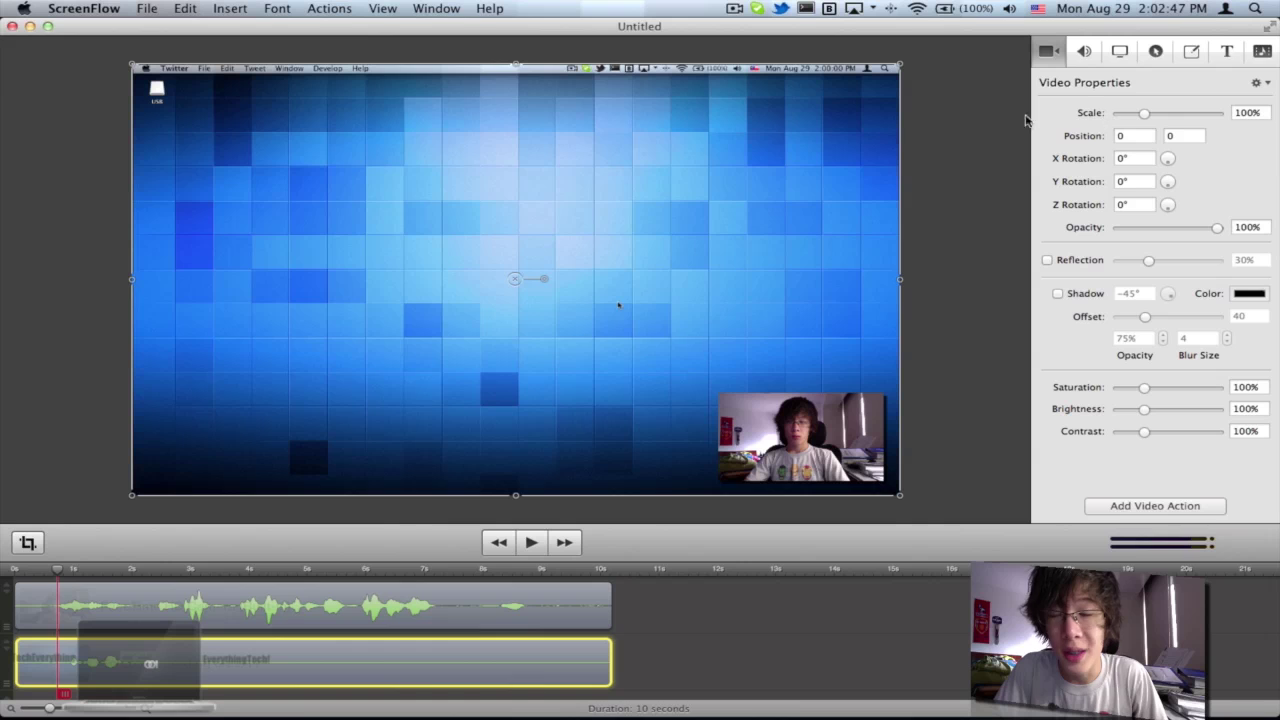
mouse_move(1143, 113)
left_mouse_down()
mouse_move(1159, 112)
mouse_move(1143, 112)
left_mouse_up()
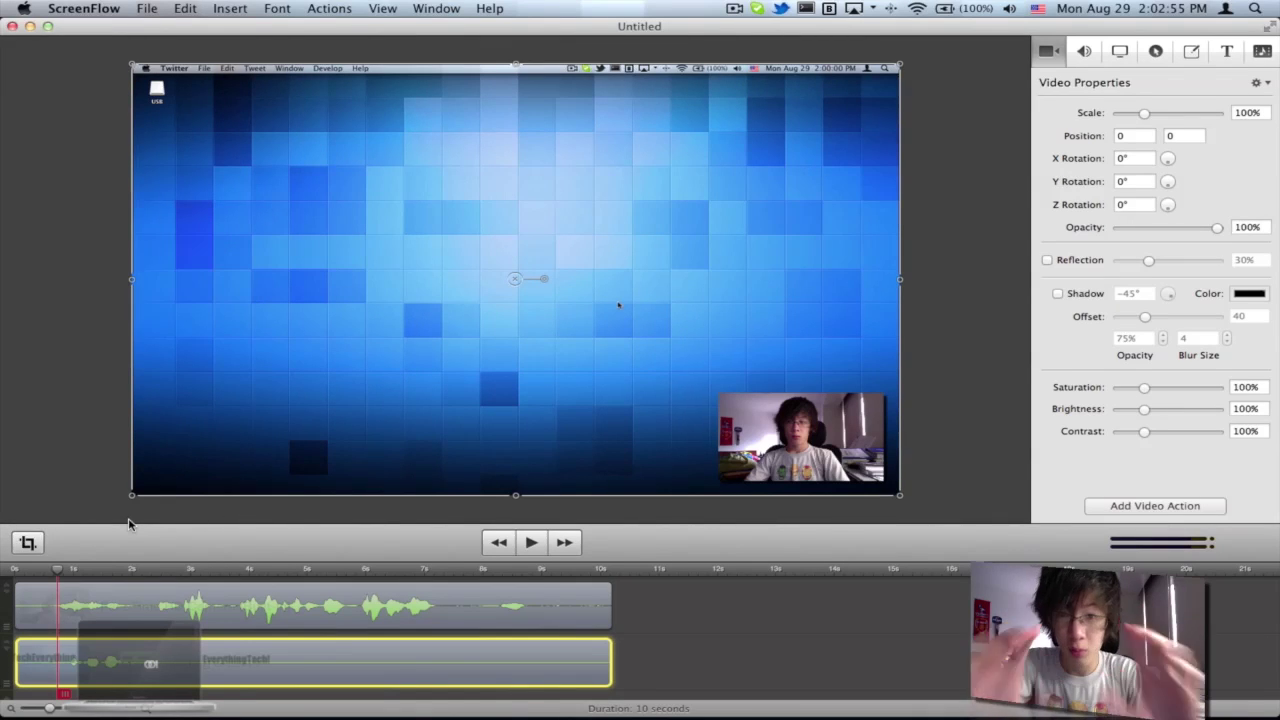
left_click_drag(55, 577, 47, 578)
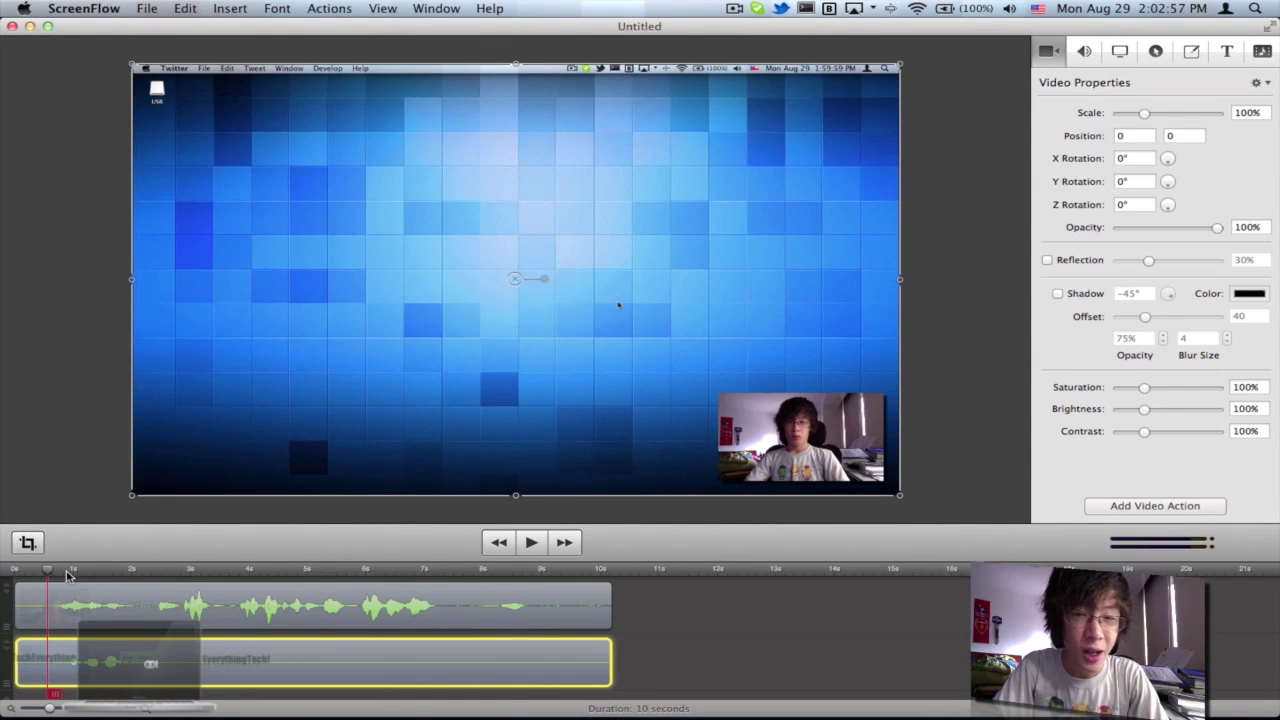
Step: Try tilting the screen recording to an X rotation of 42° and reset it to 0°
left_click(1147, 139)
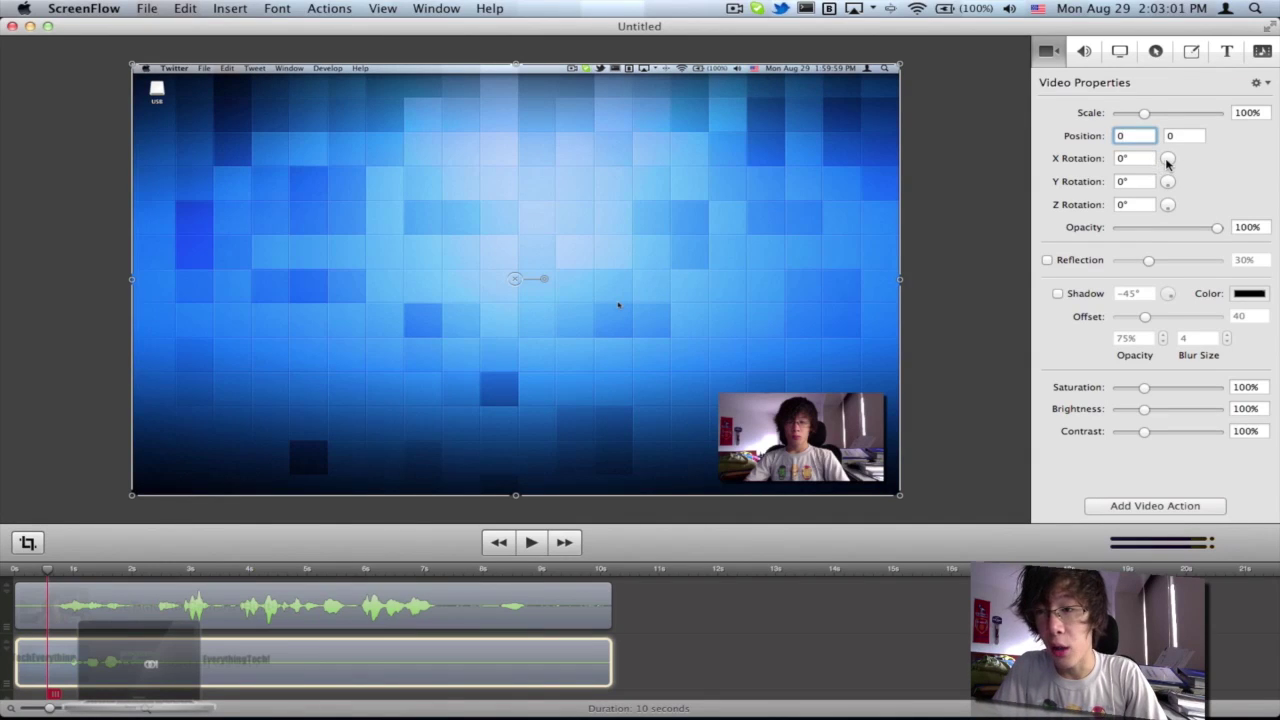
left_click_drag(1169, 162, 1169, 162)
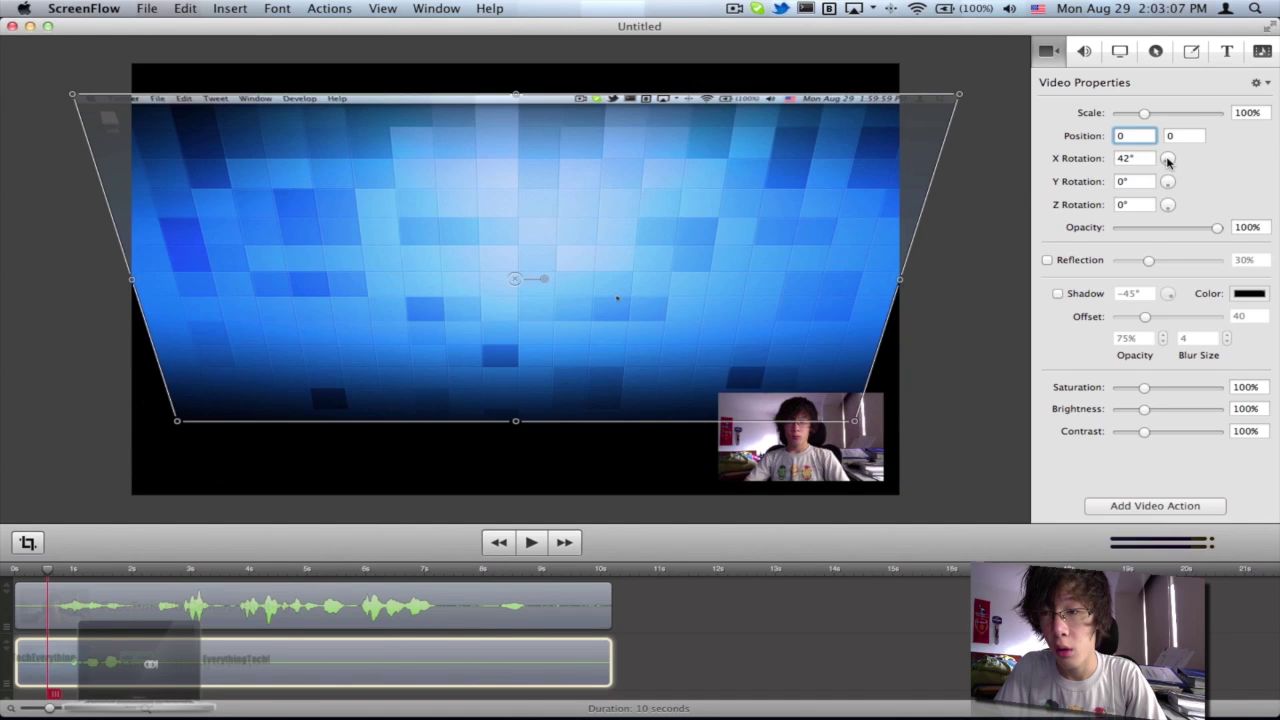
left_click(1134, 158)
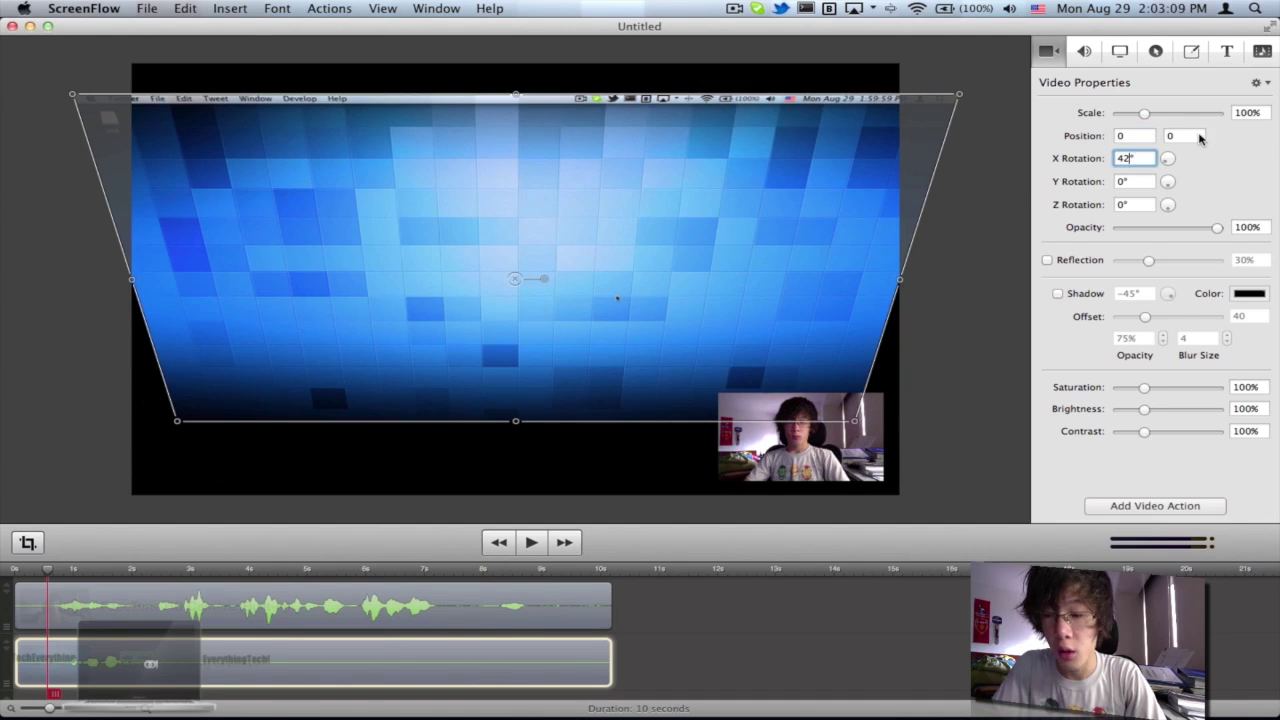
key("BackSpace")
type("0")
key("Return")
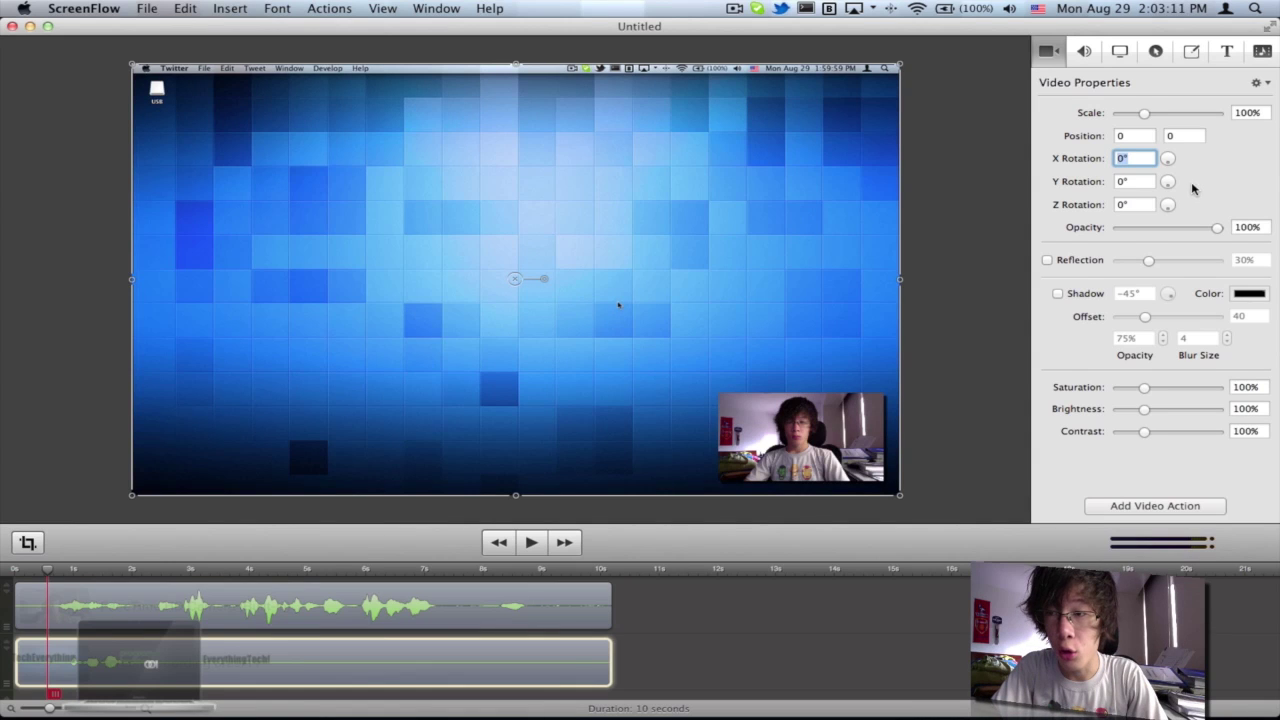
Step: Try a Y rotation of -9° on the screen recording and reset it to 0°
left_click_drag(1169, 188, 1169, 188)
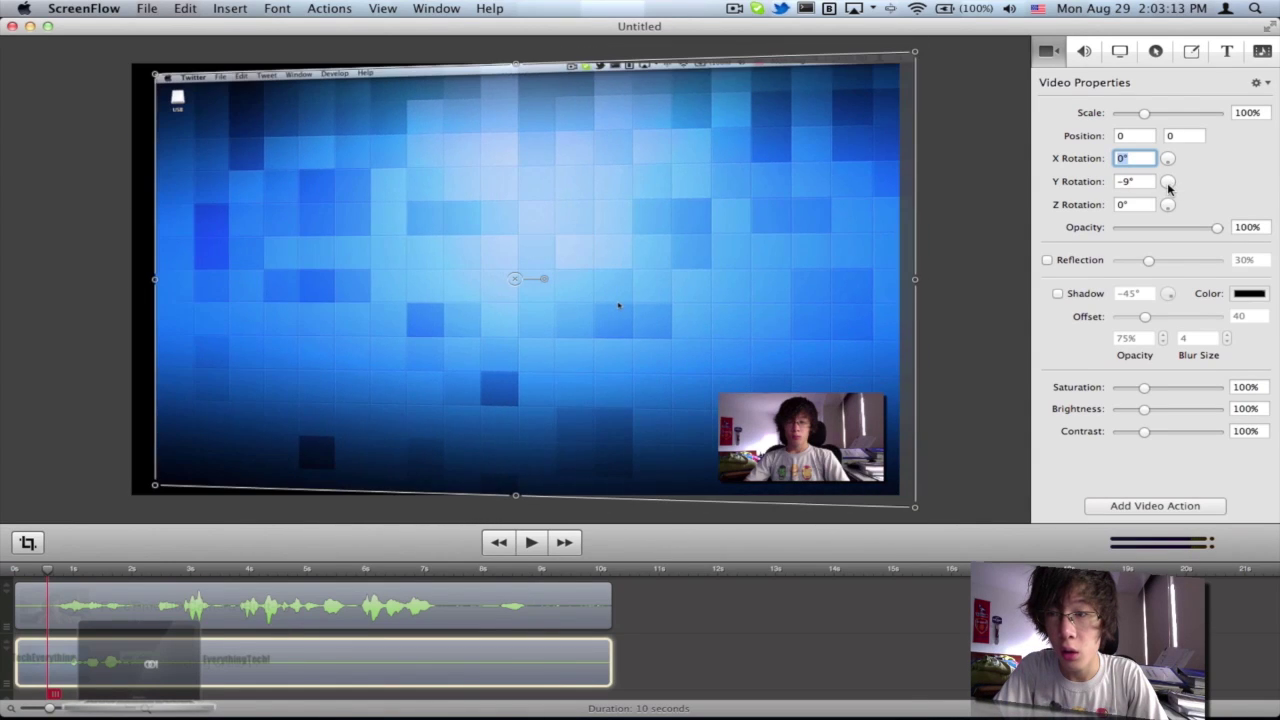
left_click(1128, 181)
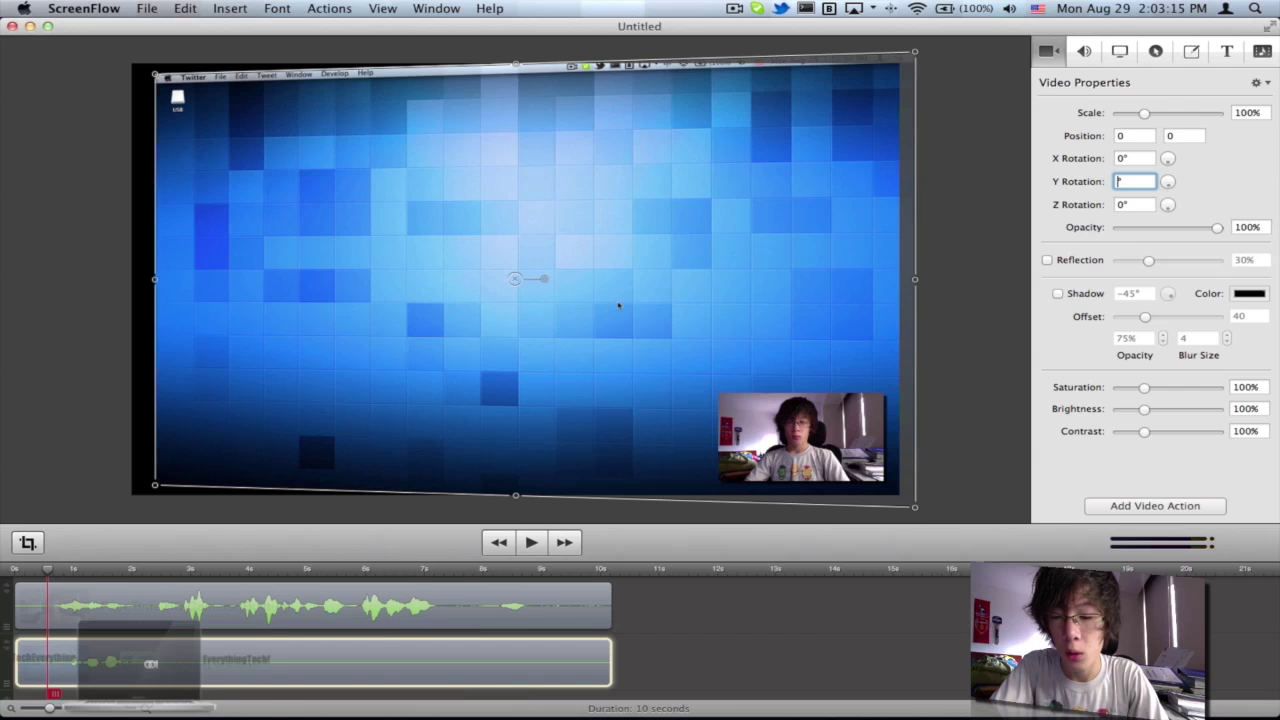
type("0")
key("Return")
Step: Try spinning the screen recording to a Z rotation of -104° and reset it to 0°
left_click(1140, 204)
mouse_move(1175, 207)
left_mouse_down()
mouse_move(1160, 214)
mouse_move(1198, 203)
left_mouse_up()
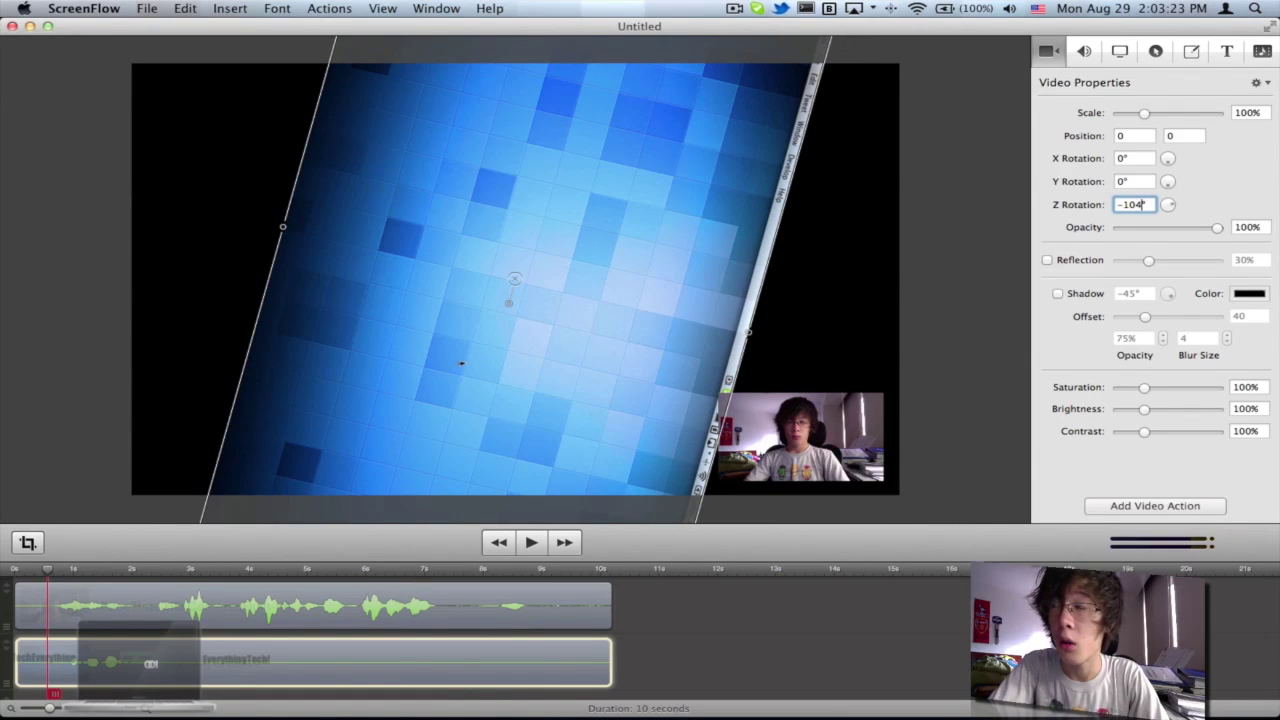
key("BackSpace")
key("BackSpace")
key("BackSpace")
key("BackSpace")
type("0")
key("Return")
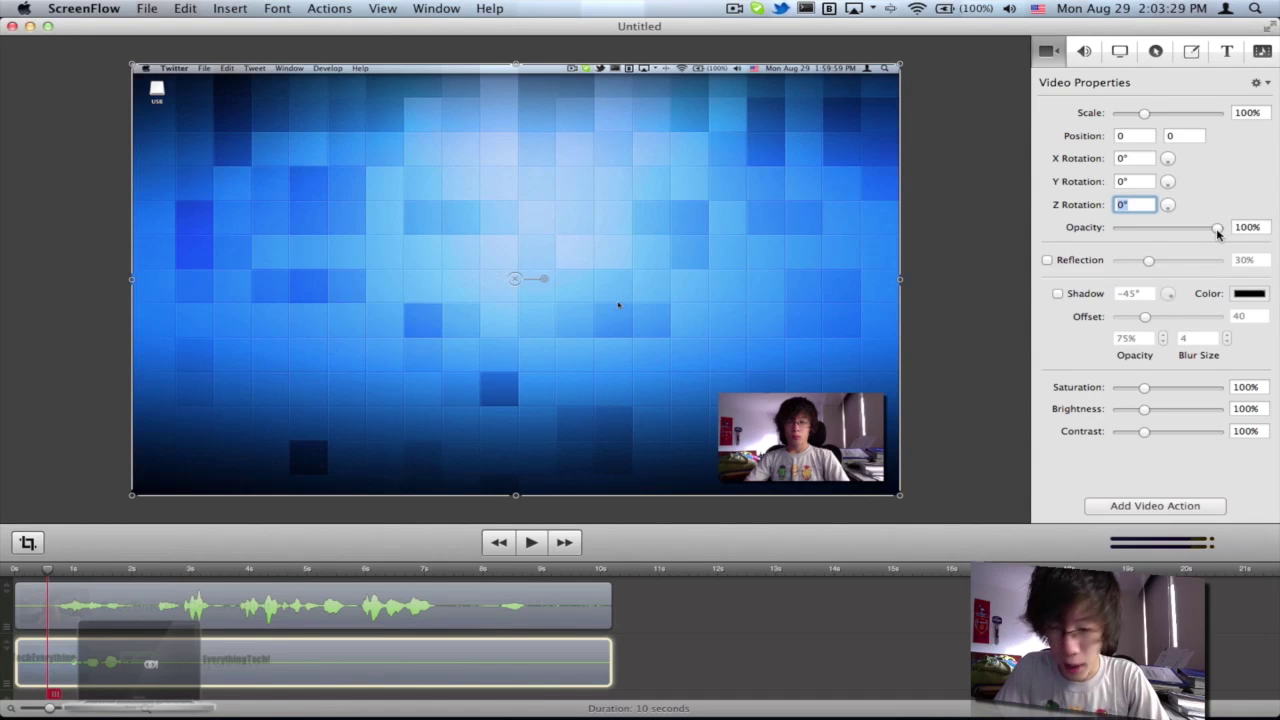
Step: Try out the opacity and reflection settings on the screen recording, restoring full opacity and no reflection
mouse_move(1217, 229)
left_mouse_down()
mouse_move(1118, 240)
mouse_move(1222, 230)
left_mouse_up()
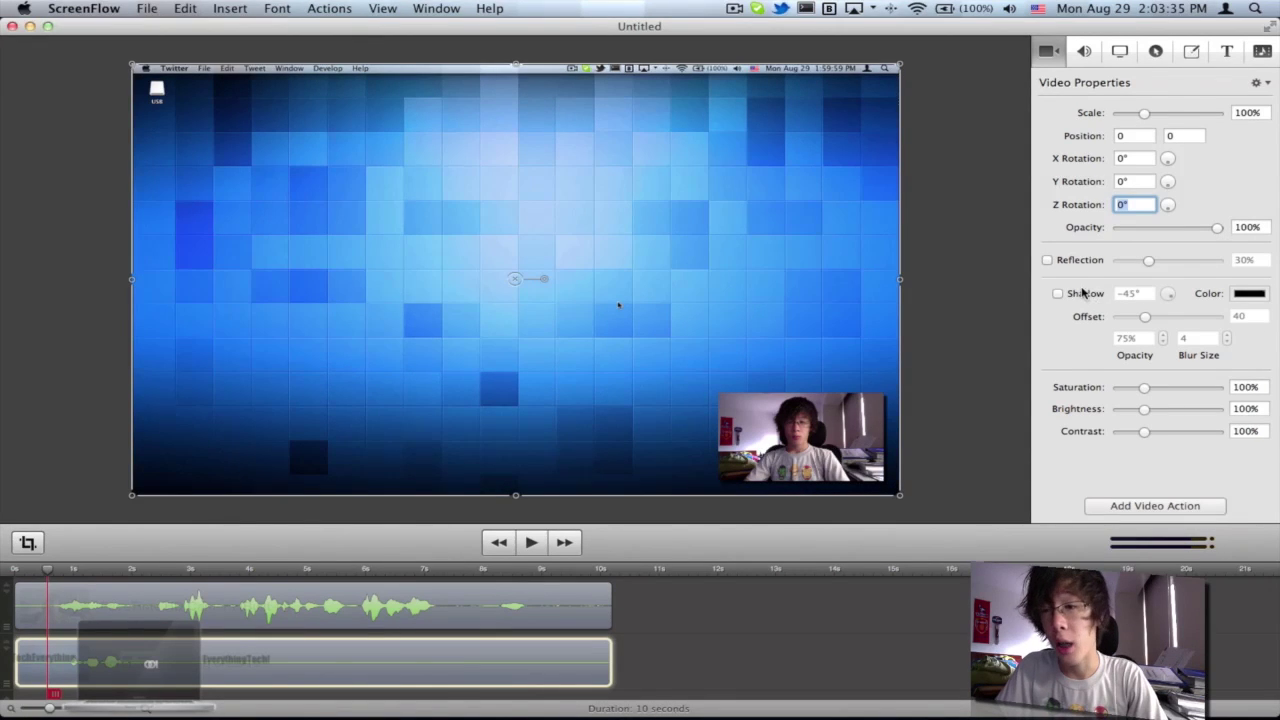
left_click(1047, 260)
left_click(1047, 260)
Step: Enable a 30% reflection on the webcam clip and move the clip up to vertical position -207
left_click(583, 621)
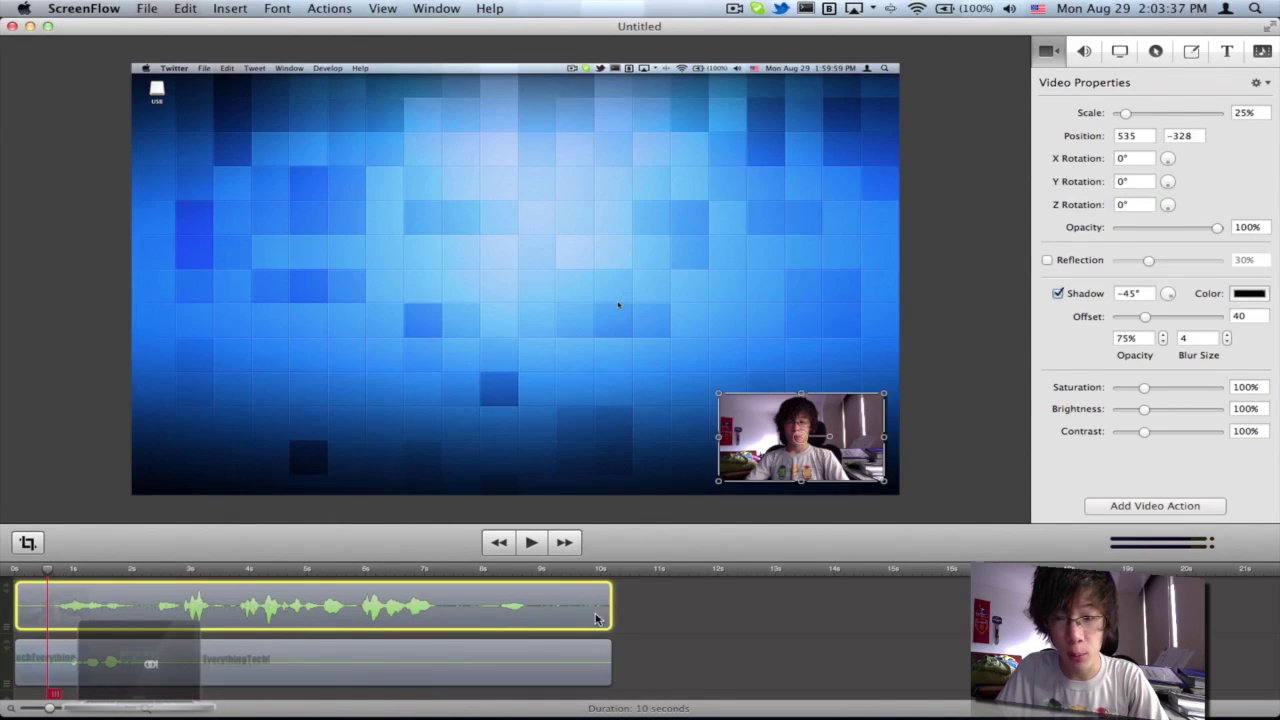
left_click(1047, 260)
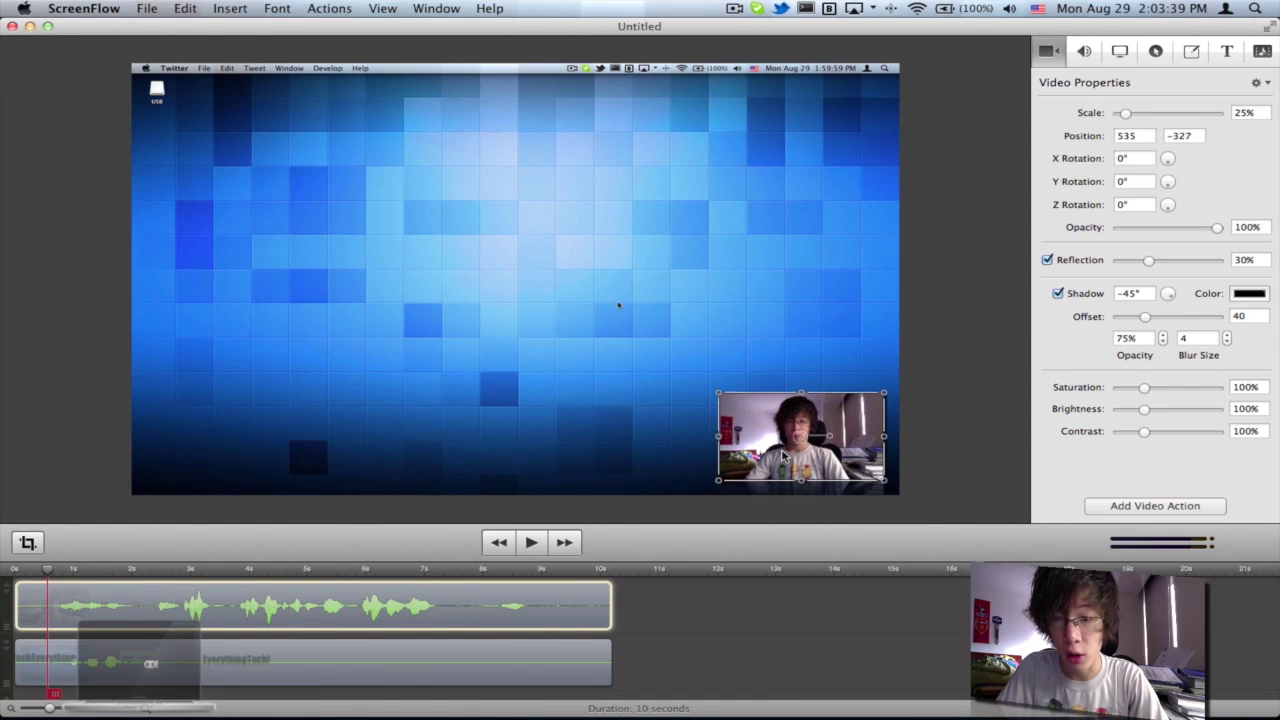
left_click_drag(785, 463, 785, 405)
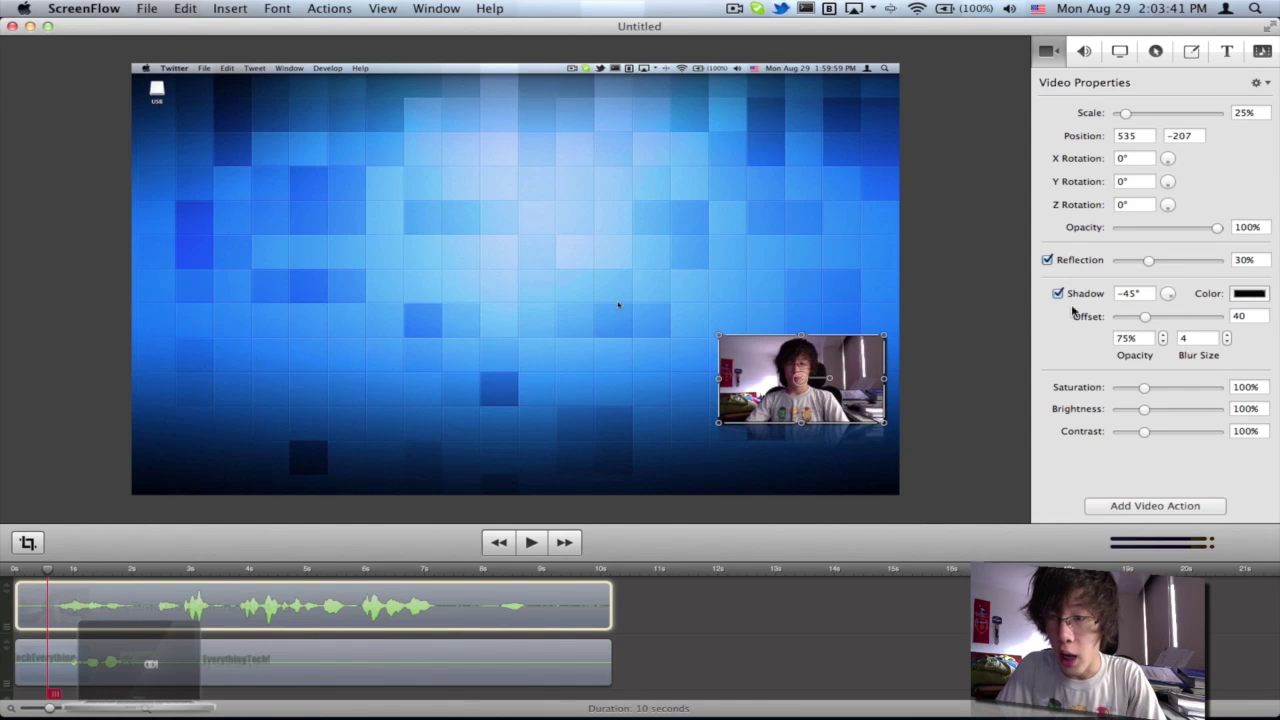
Step: Experiment with the webcam clip's shadow angle, set it to 0°, and move the clip down to vertical position -303
mouse_move(1162, 297)
left_mouse_down()
mouse_move(1163, 309)
mouse_move(1167, 290)
mouse_move(1142, 298)
left_mouse_up()
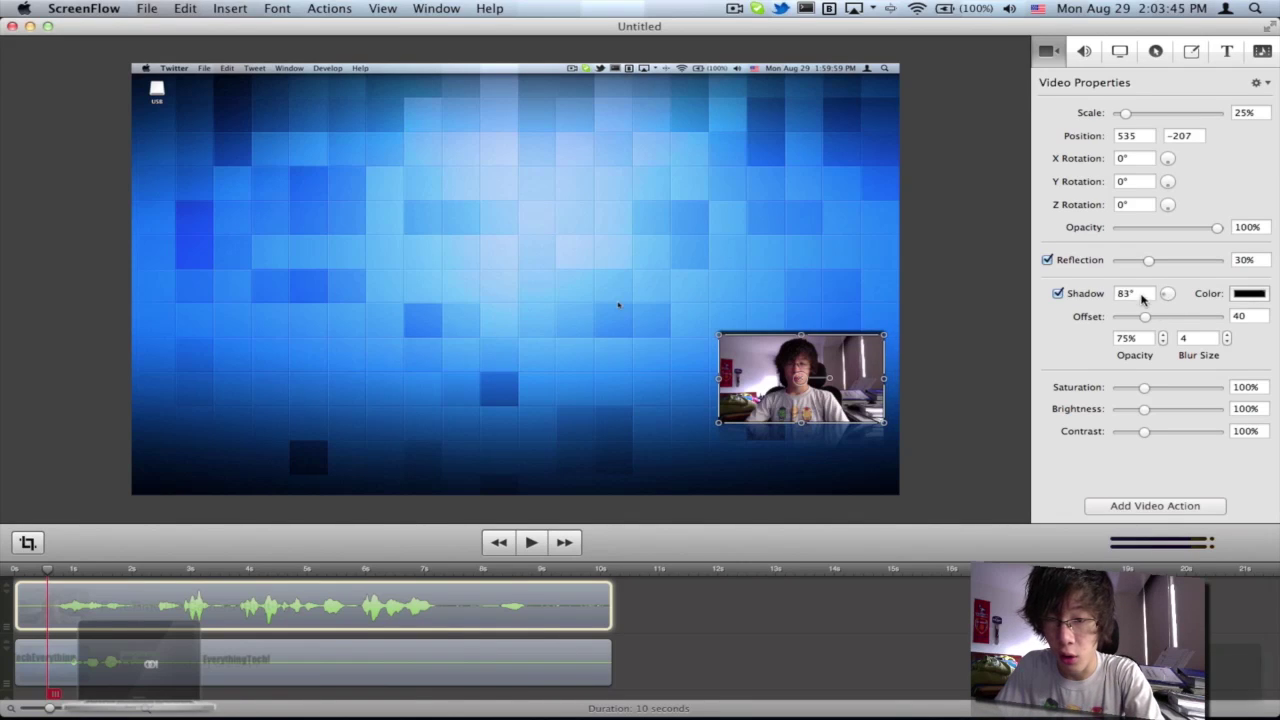
double_click(1142, 298)
type("121")
key("BackSpace")
key("BackSpace")
key("BackSpace")
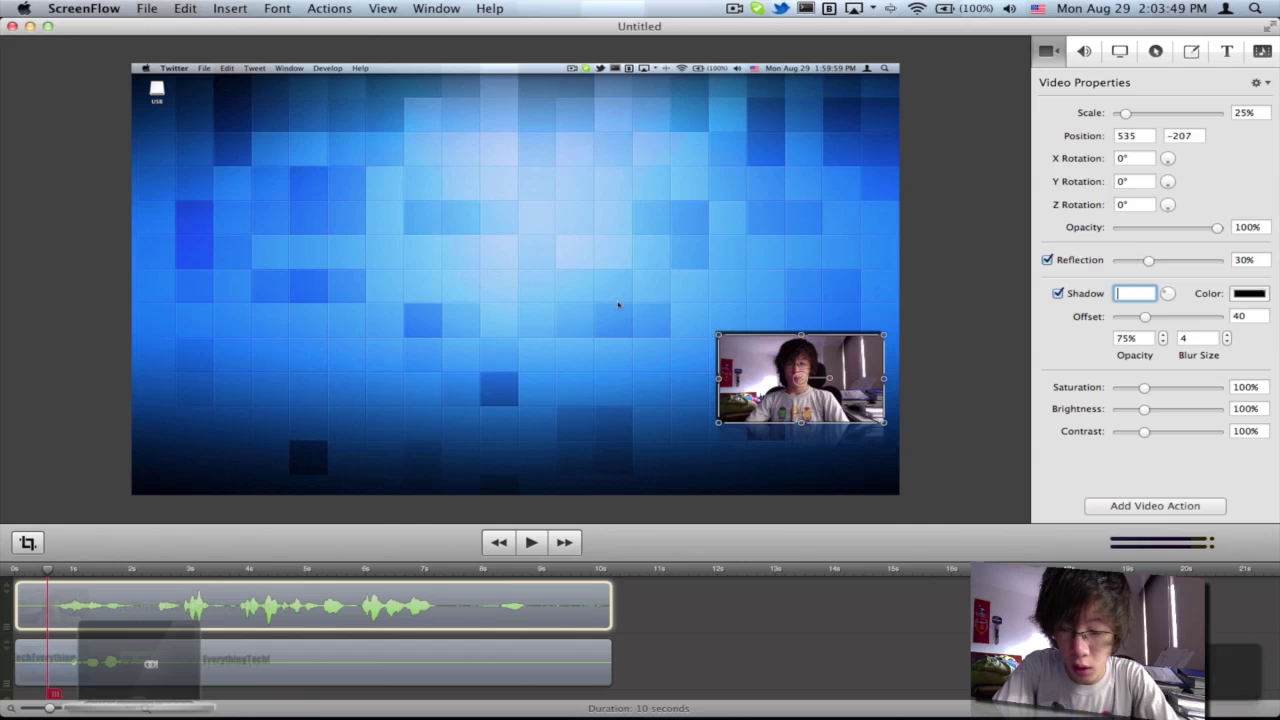
left_click_drag(849, 402, 847, 447)
Step: Change the webcam clip's shadow color to light green
left_click(1249, 293)
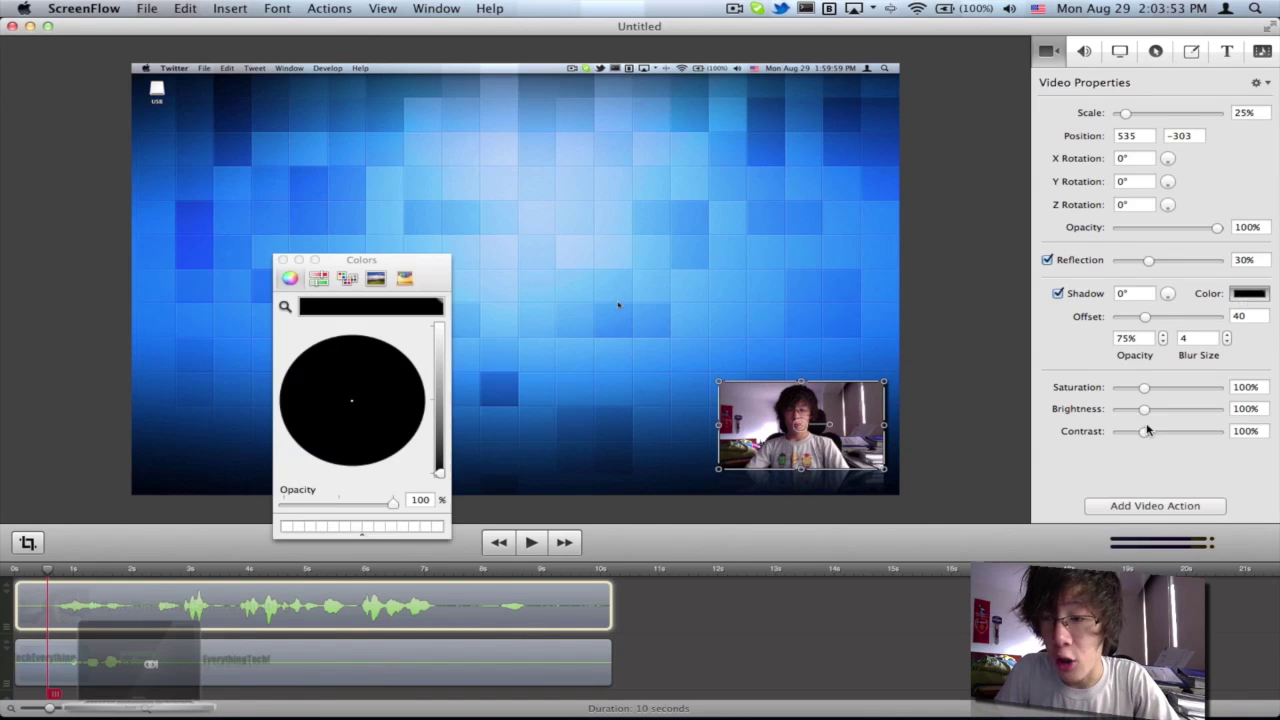
left_click_drag(439, 472, 446, 320)
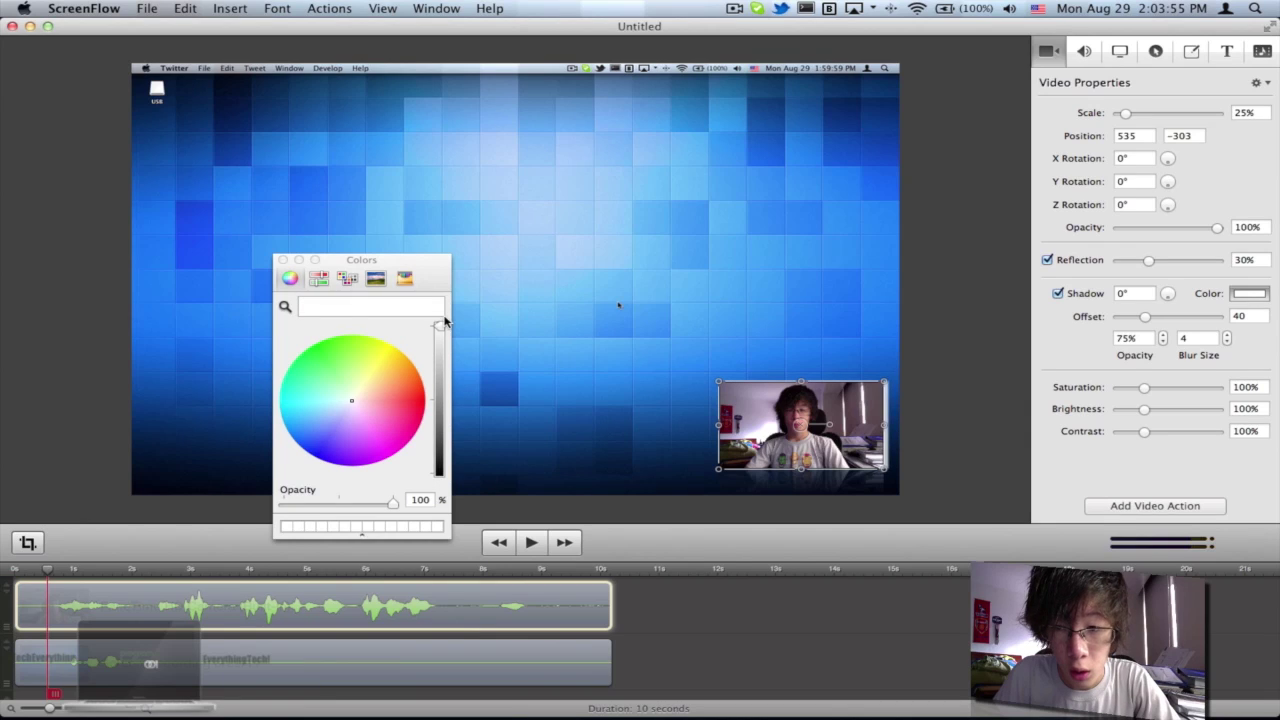
mouse_move(396, 381)
left_mouse_down()
mouse_move(386, 363)
mouse_move(357, 409)
mouse_move(306, 371)
mouse_move(316, 375)
left_mouse_up()
left_click(283, 259)
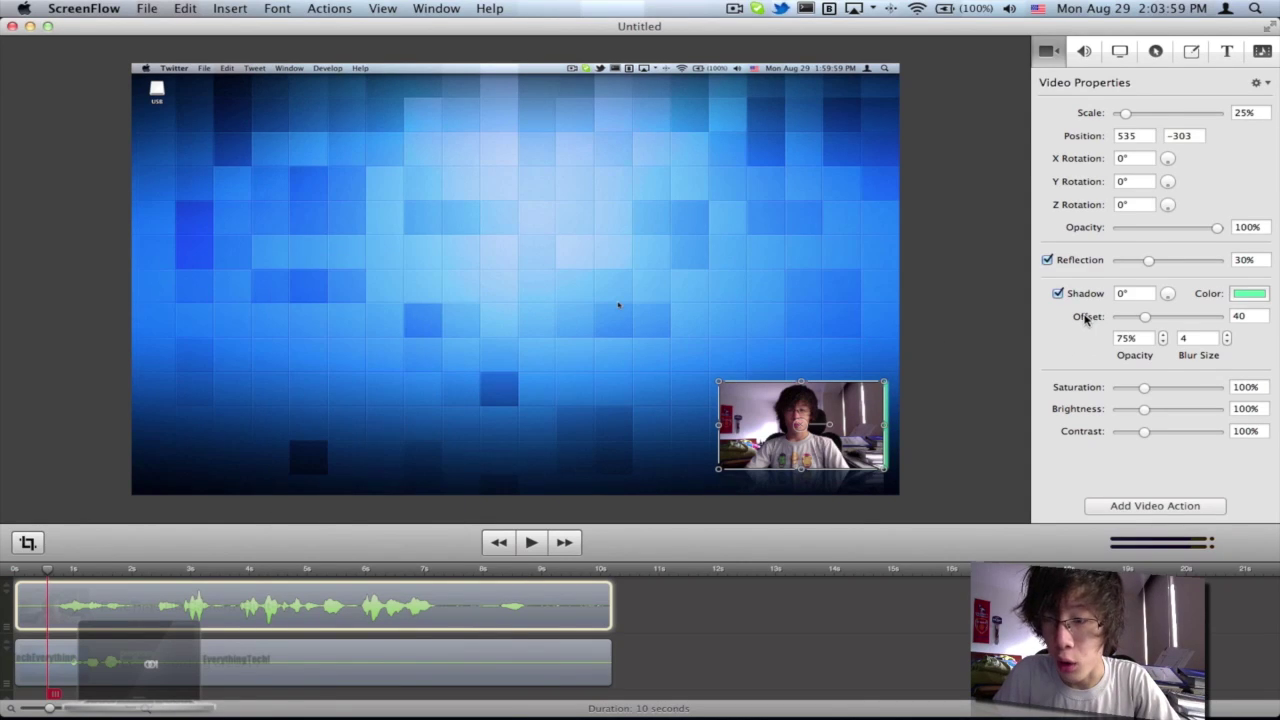
Step: Set the webcam clip's shadow offset to about 29, its opacity to 55% and its blur size to 6
mouse_move(1150, 320)
left_mouse_down()
mouse_move(1137, 322)
mouse_move(1197, 323)
mouse_move(1139, 320)
left_mouse_up()
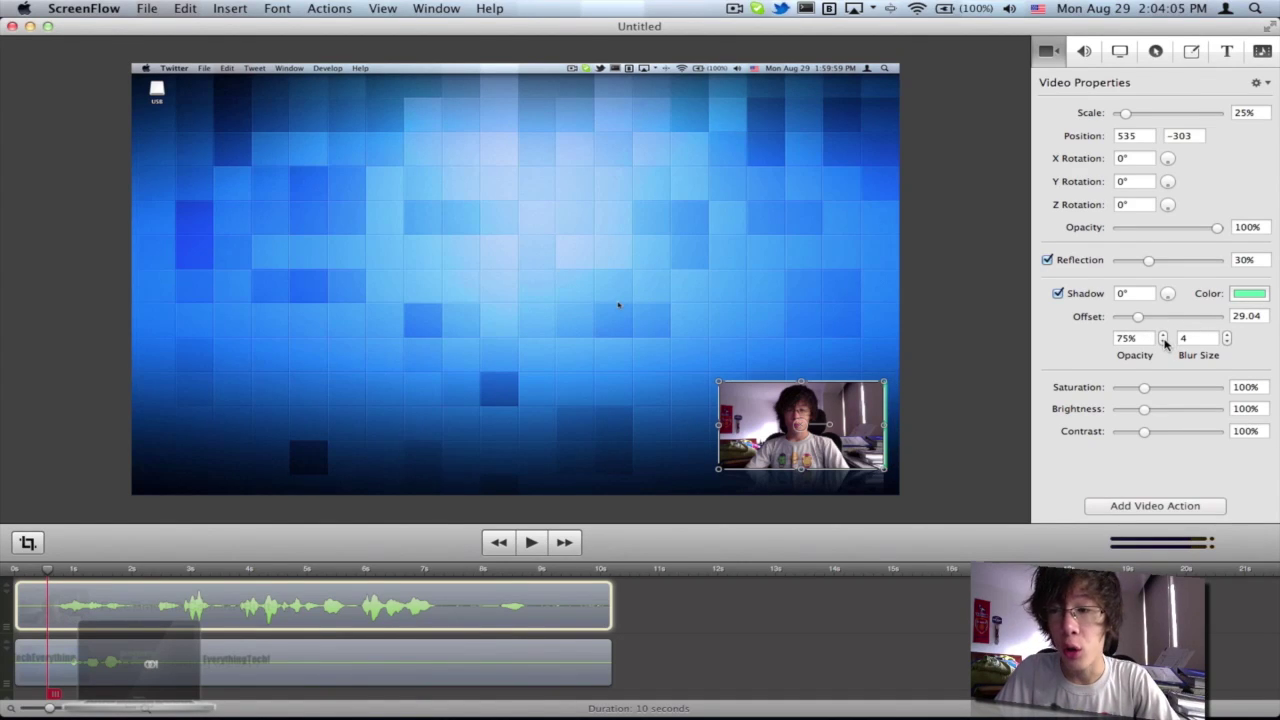
left_click(1163, 336)
left_click(1163, 336)
left_click(1163, 336)
left_click(1163, 343)
left_click(1163, 343)
left_click(1163, 343)
left_click(1227, 336)
left_click(1227, 336)
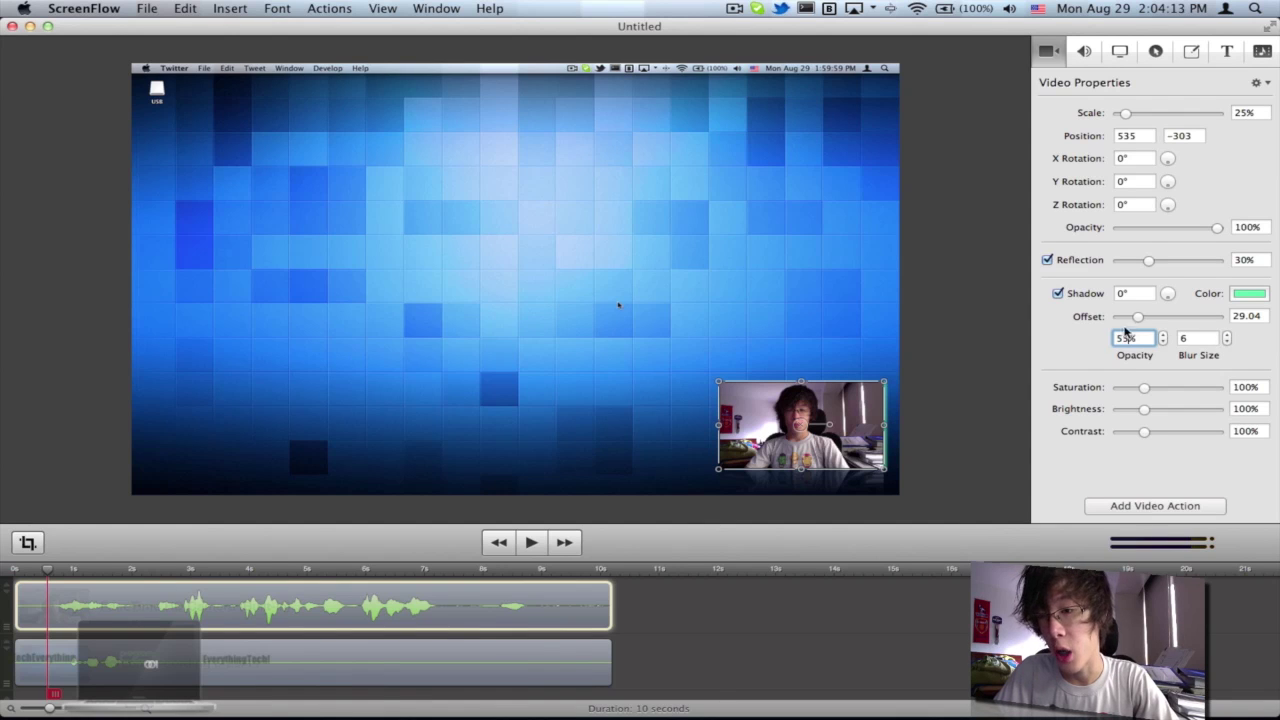
Step: Turn off both the shadow and the reflection on the webcam clip
left_click(888, 352)
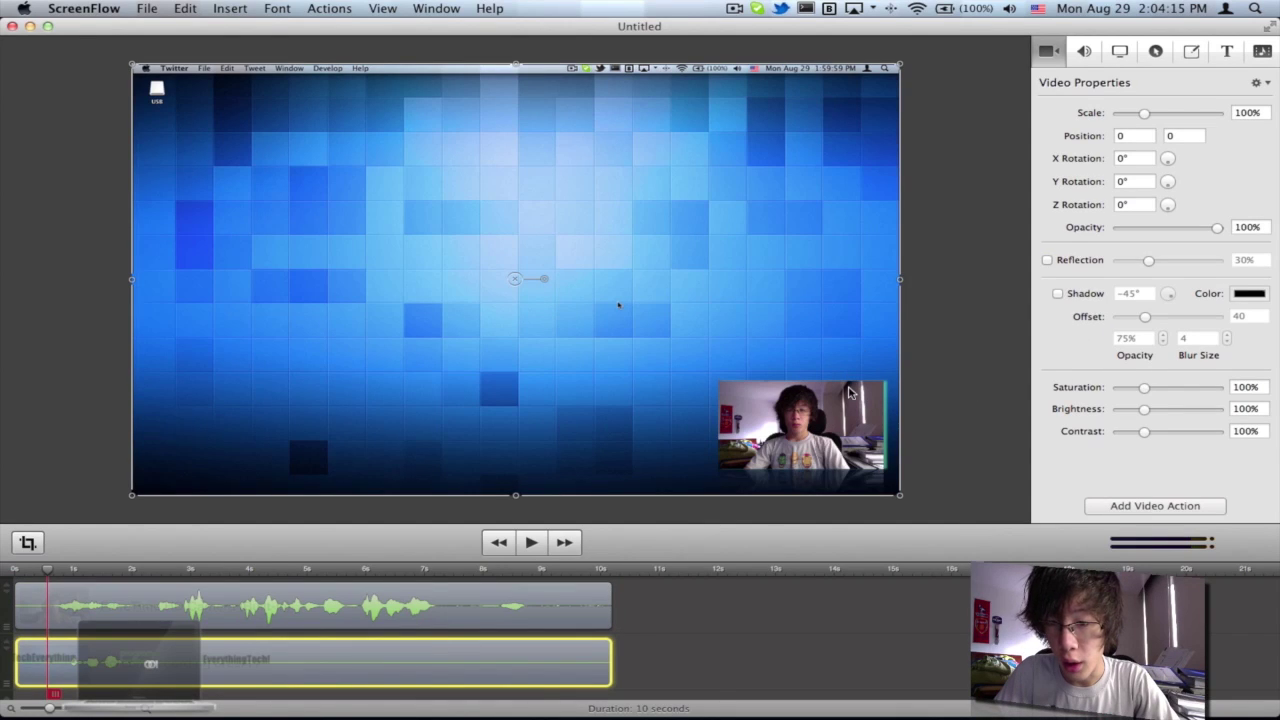
left_click(932, 455)
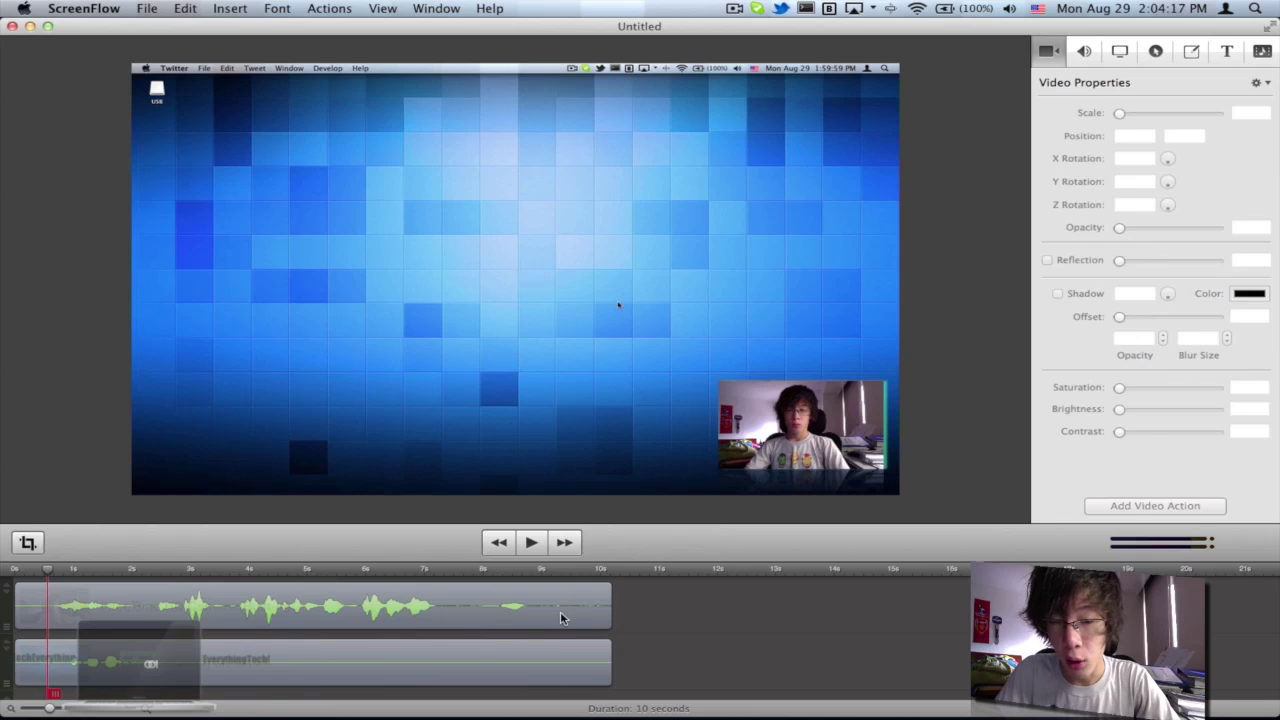
left_click(560, 611)
left_click(1057, 294)
left_click(1047, 260)
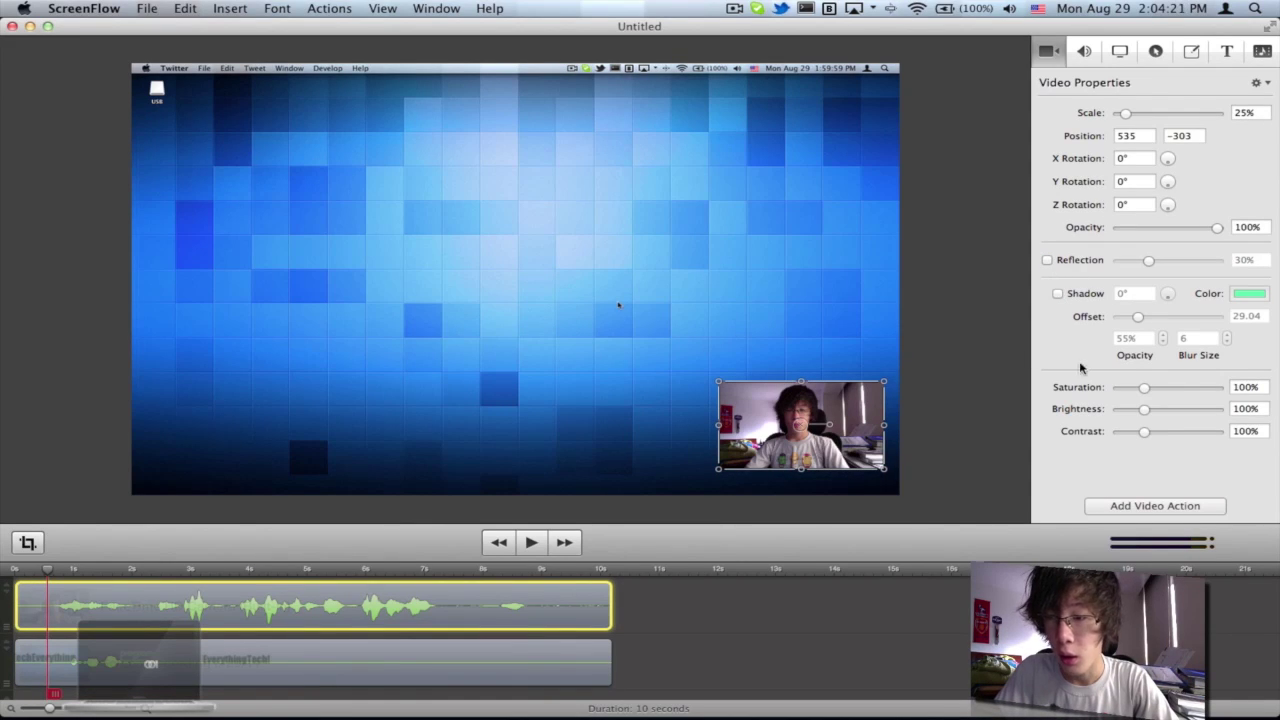
Step: Reduce the screen recording's saturation to 81% and its brightness to 91%, keeping contrast at 100%
left_click(680, 297)
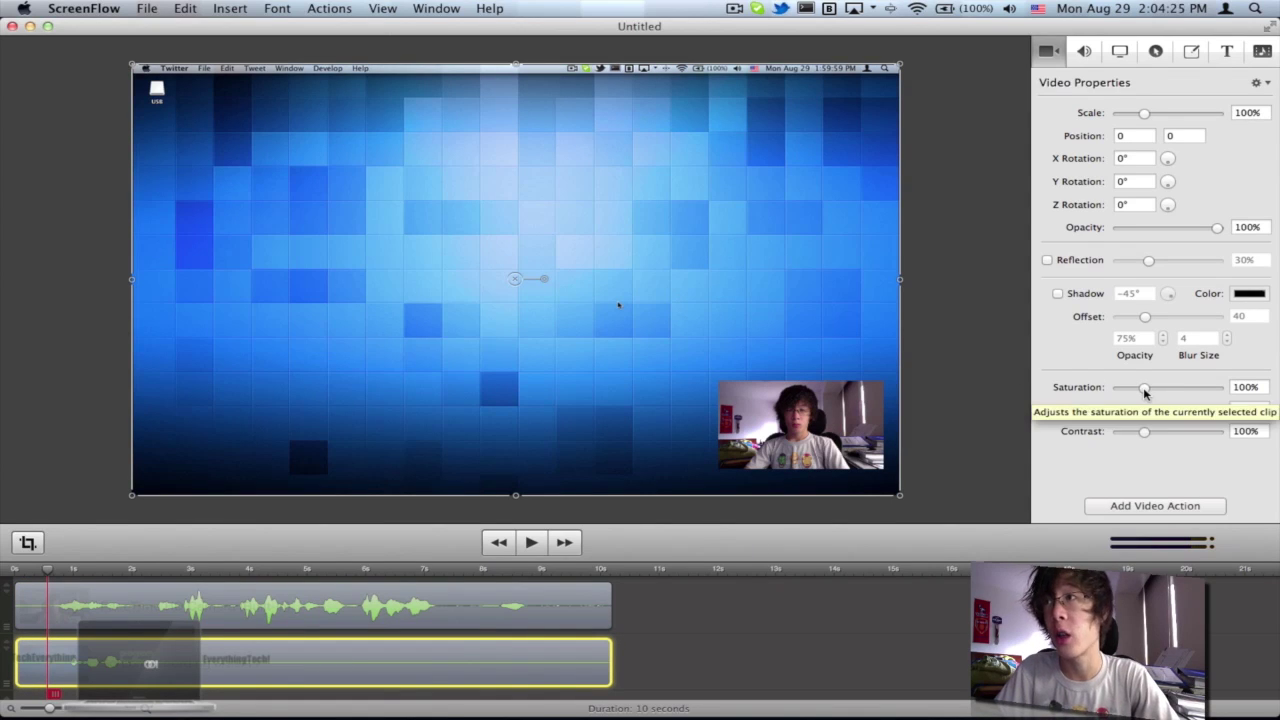
left_click_drag(1148, 392, 1144, 434)
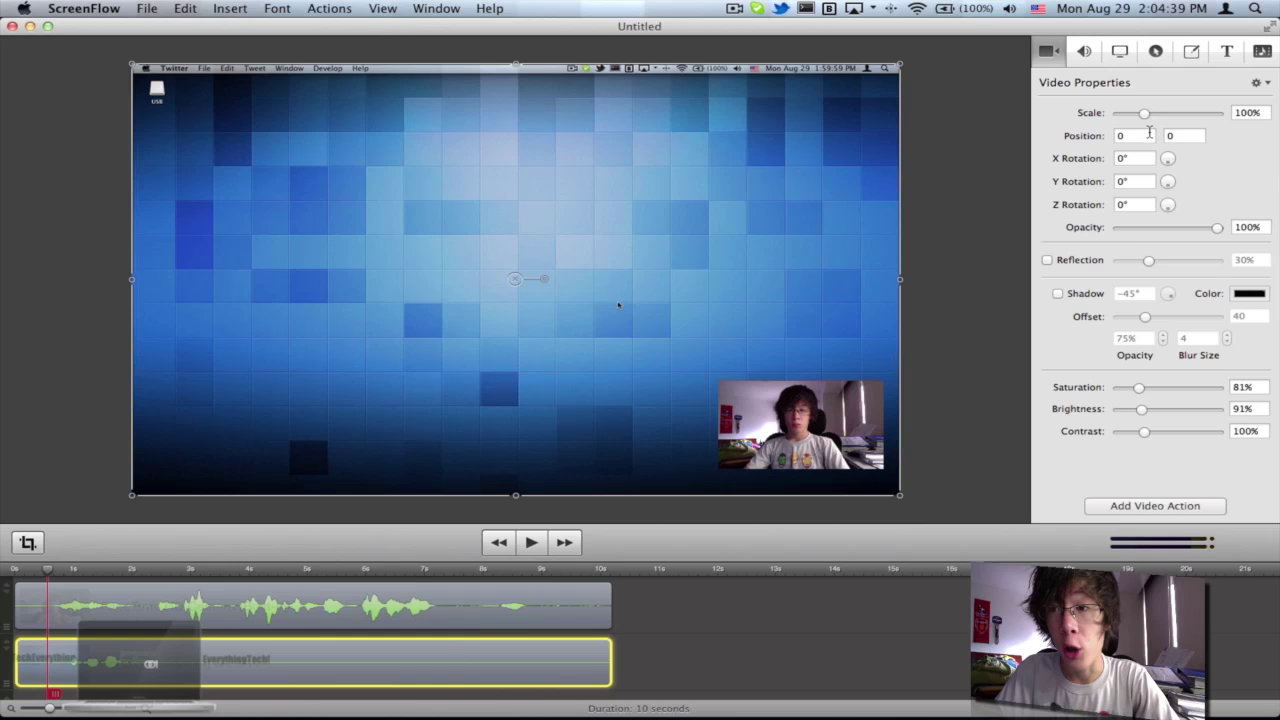
Step: Add a video action to the screen recording with 152% scale, -42° Y rotation, 34° Z rotation, and reflection and shadow enabled
left_click(1118, 507)
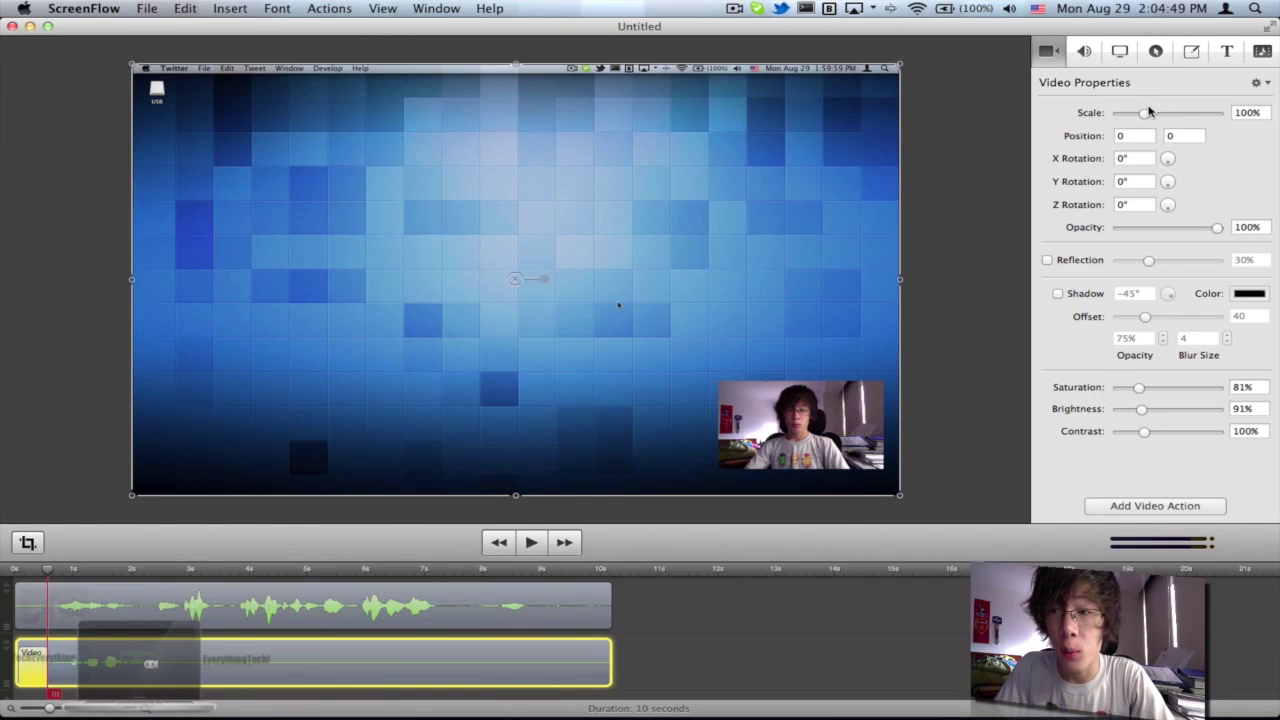
left_click_drag(1146, 115, 1157, 113)
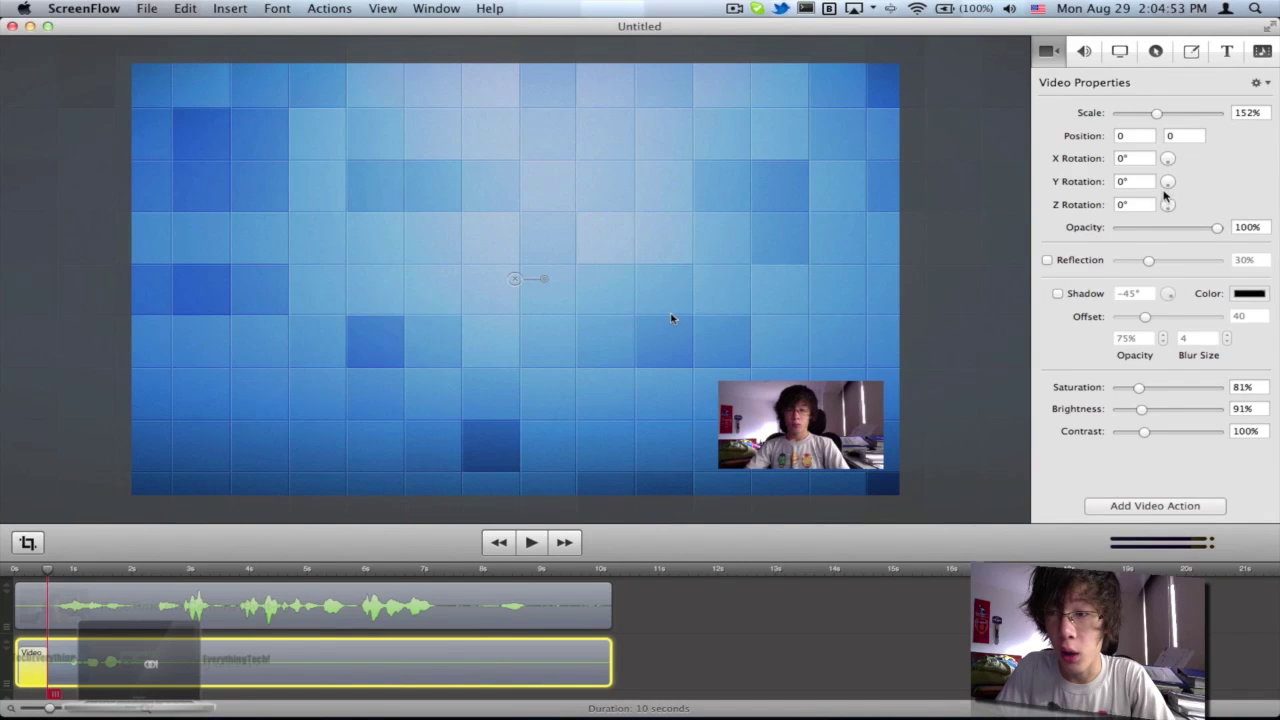
left_click_drag(1164, 187, 1167, 209)
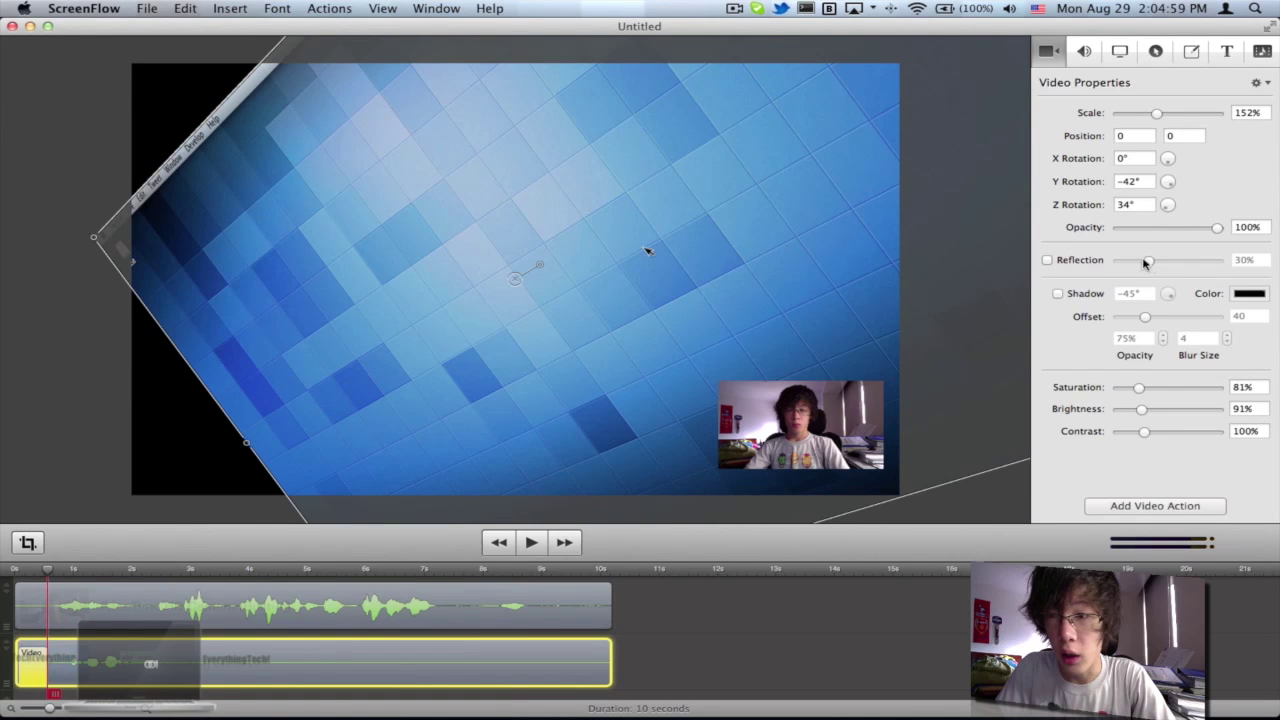
left_click(1048, 261)
left_click(1056, 294)
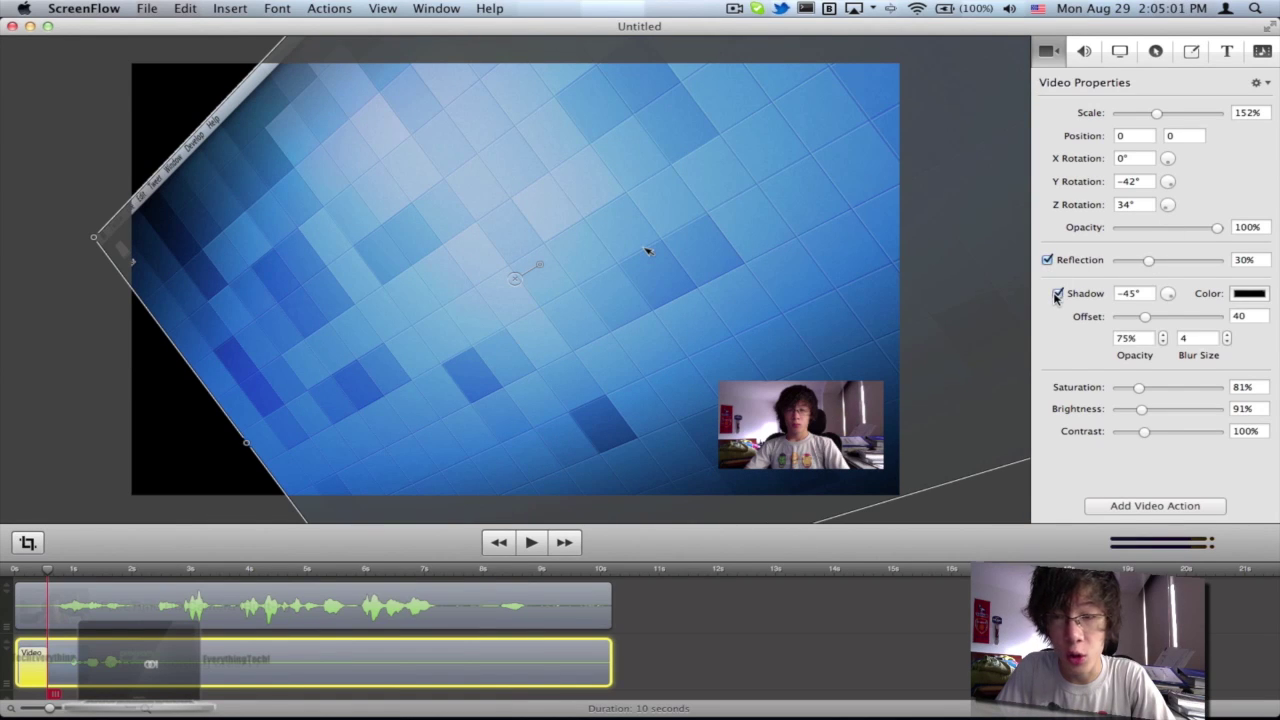
Step: Set the screen recording's saturation to 23%, brightness to 166% and contrast to 66%, and preview the video action from the start
left_click_drag(1140, 390, 1133, 438)
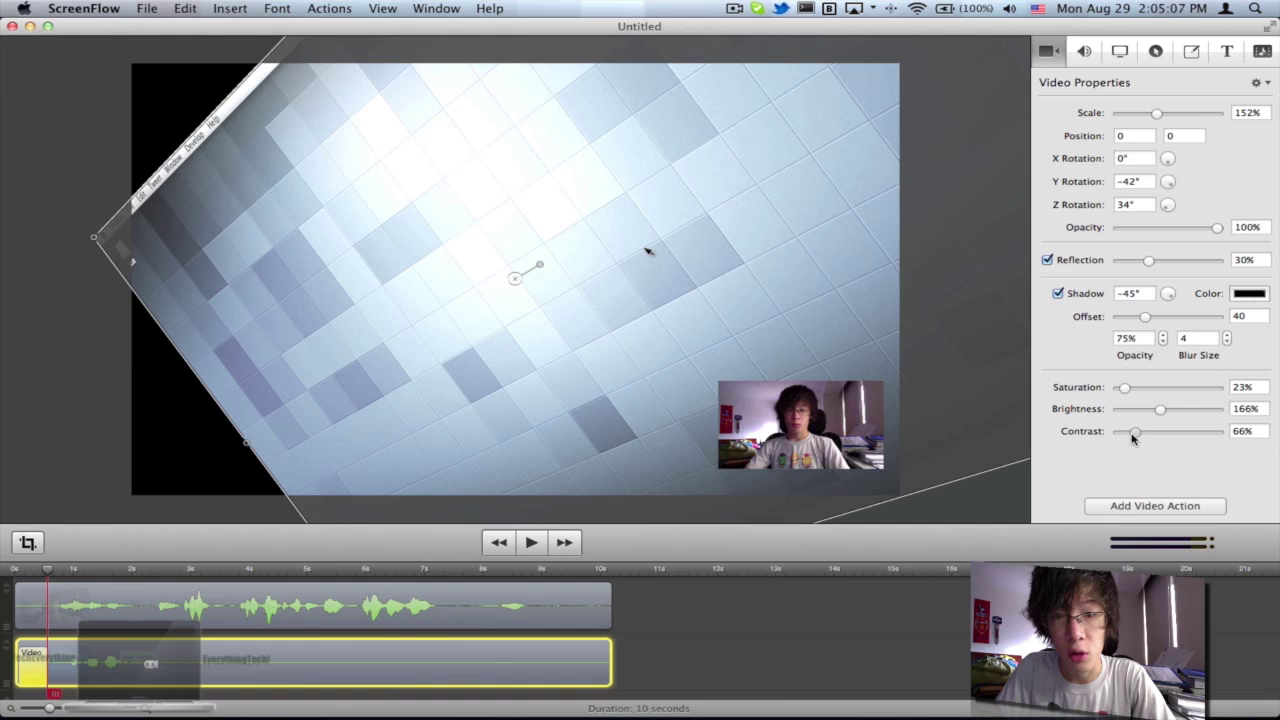
left_click(16, 570)
key("space")
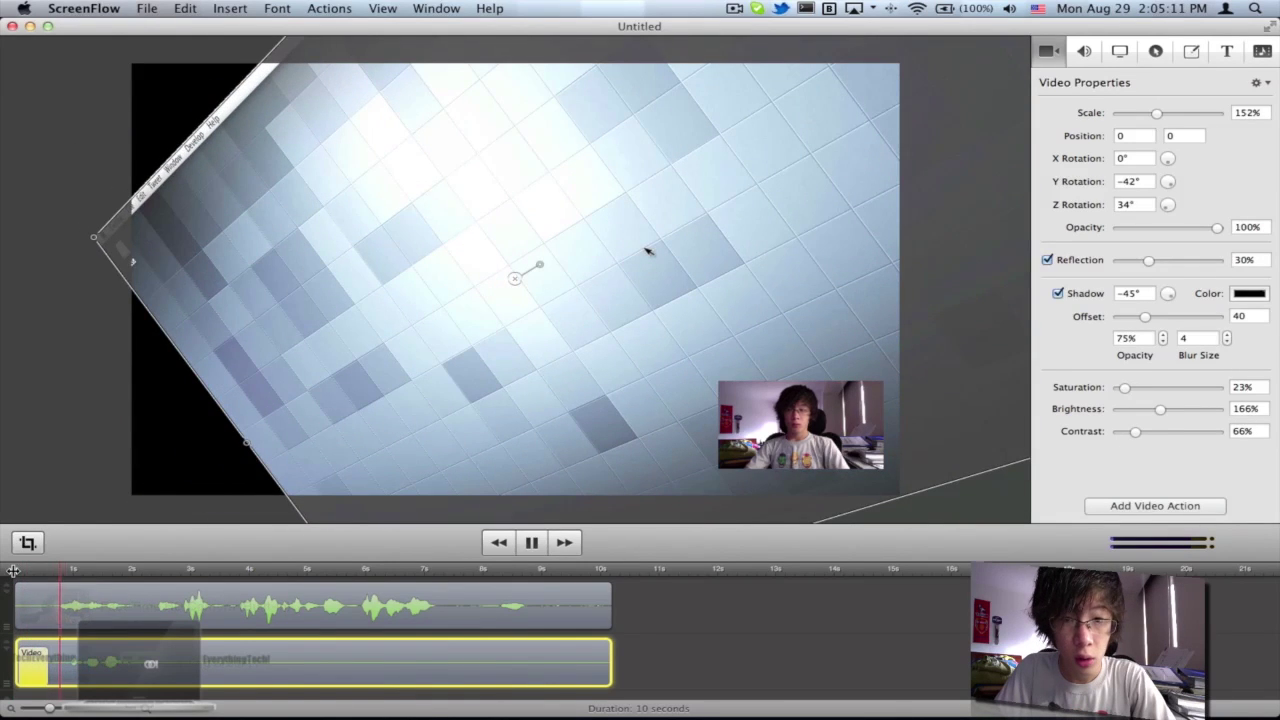
key("space")
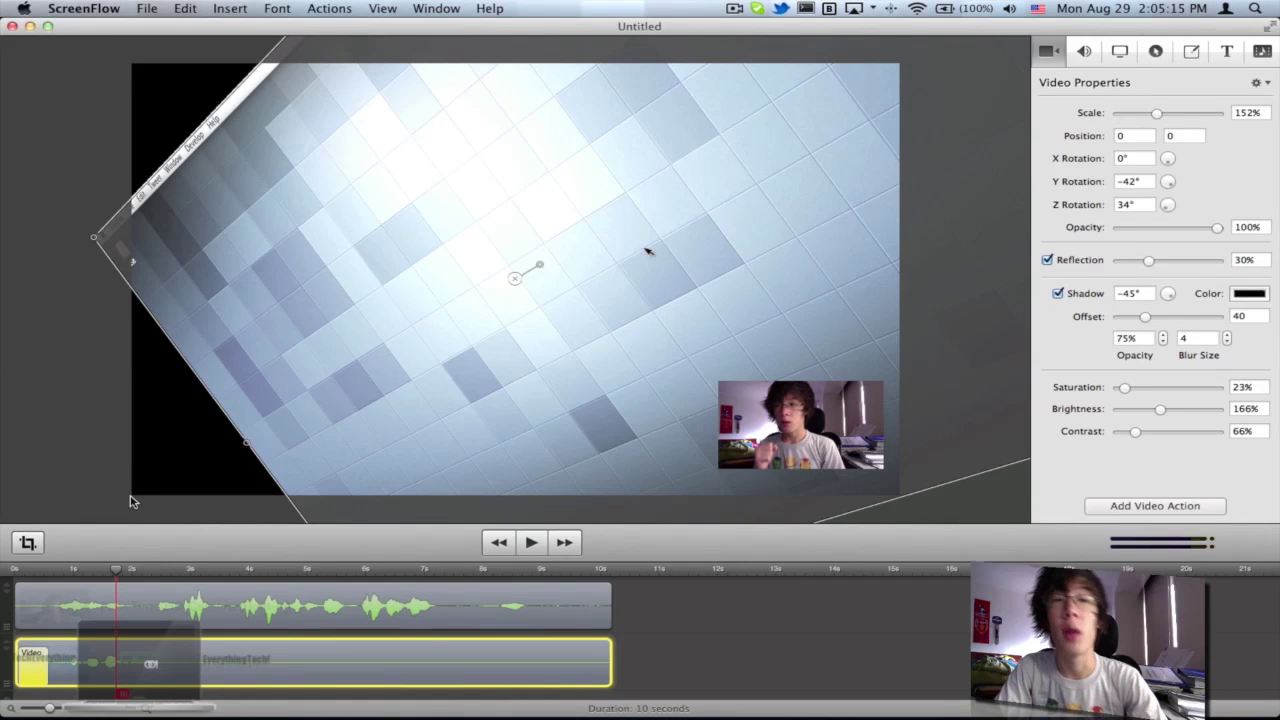
left_click(14, 570)
key("space")
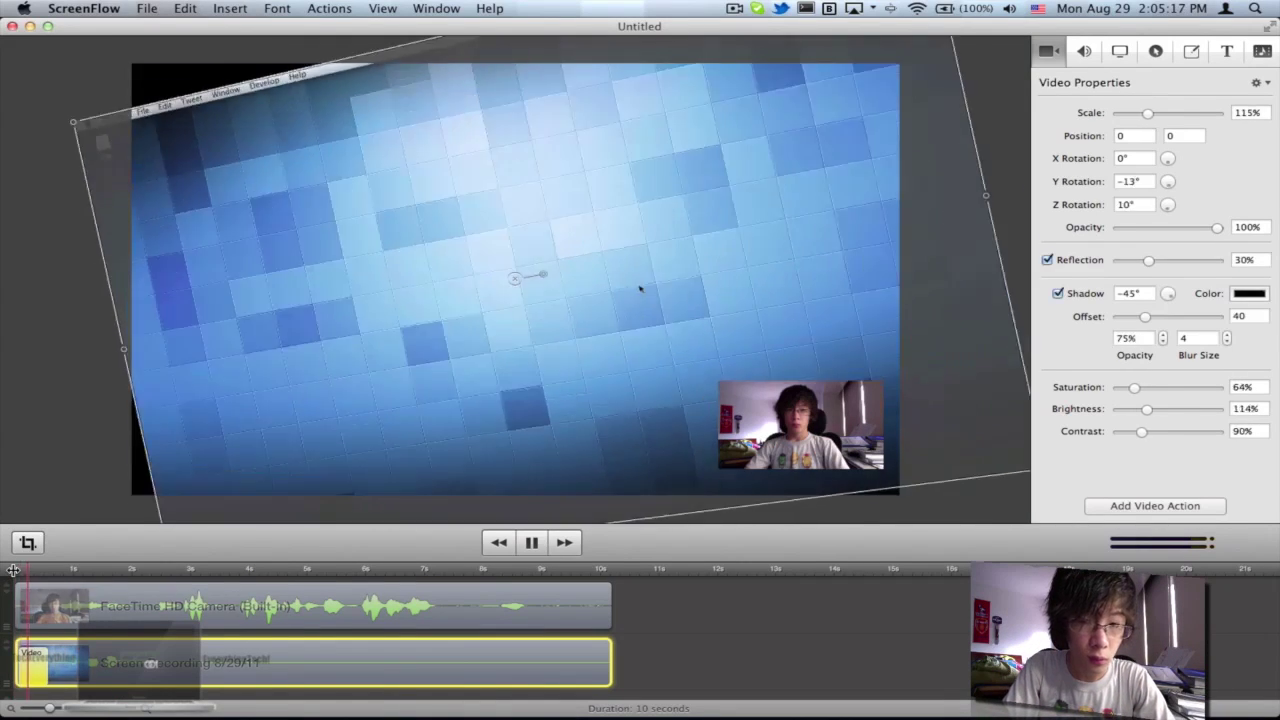
key("space")
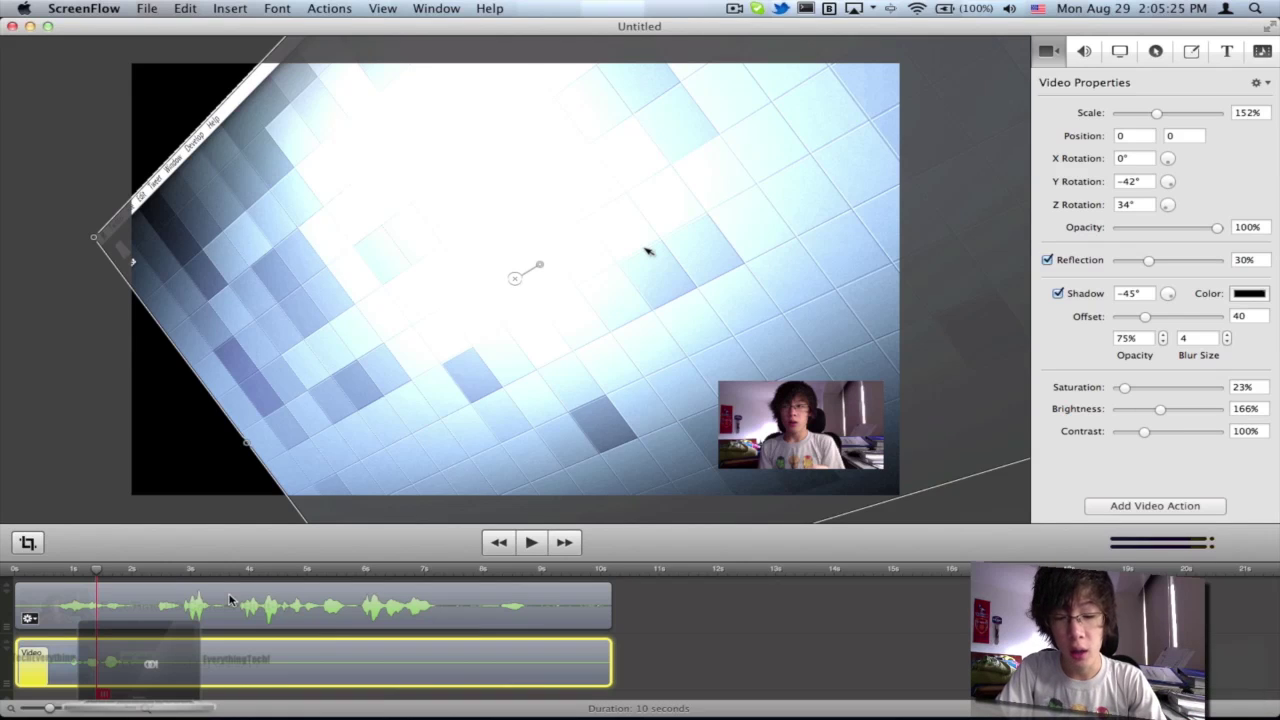
Step: Undo the color adjustments and the video action on the screen recording
key("ctrl+z")
key("super+z")
key("super+z")
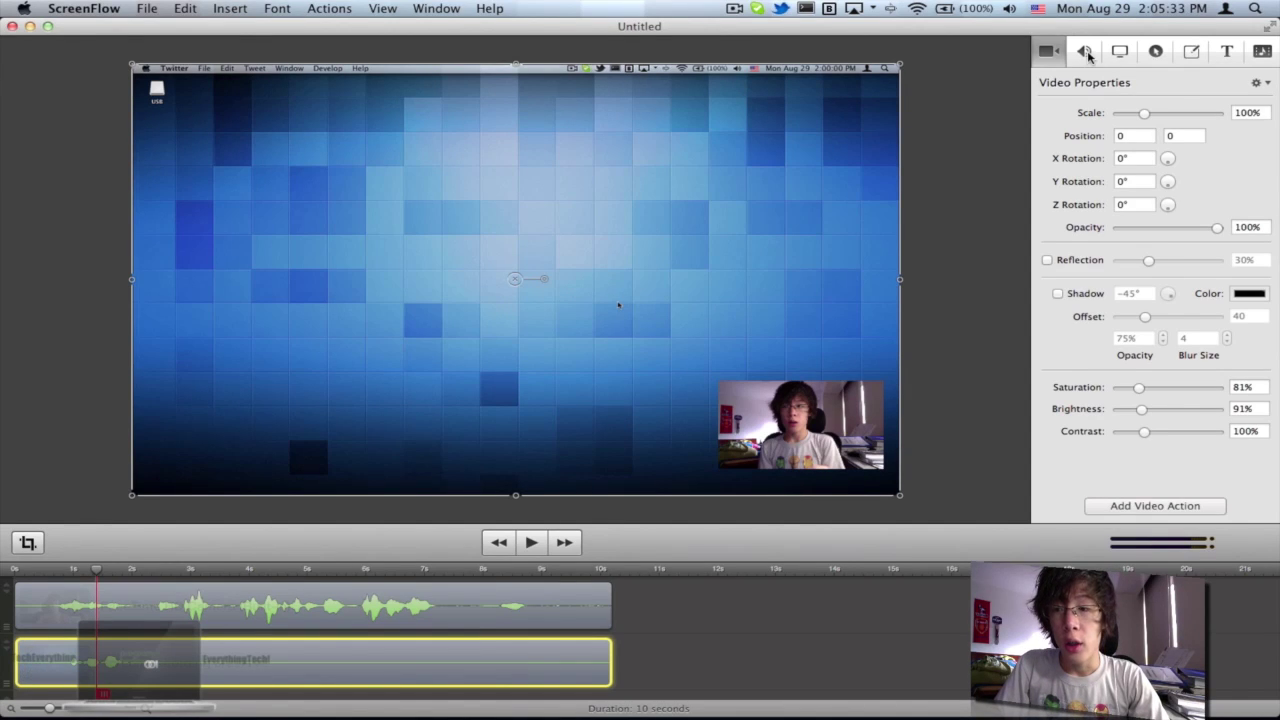
Step: Show the webcam clip's audio properties, lower its volume to 63% and restore it to 100%
left_click(1084, 51)
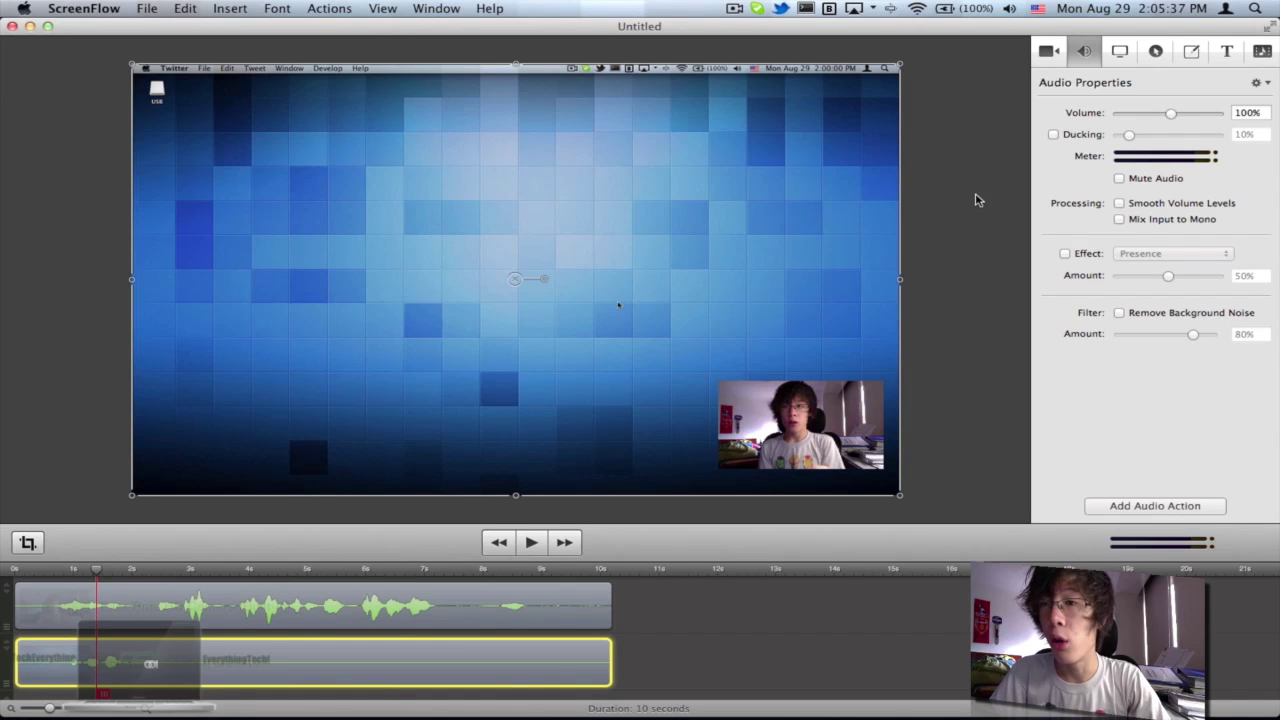
left_click(542, 598)
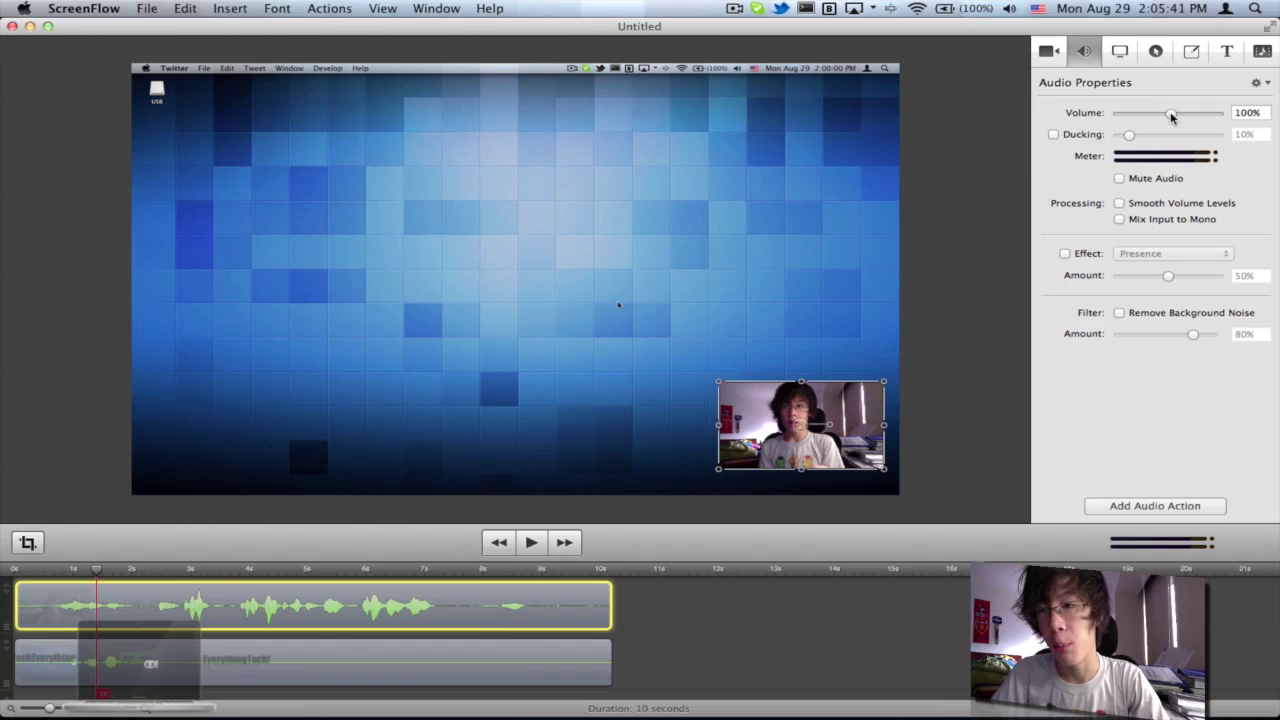
mouse_move(1172, 116)
left_mouse_down()
mouse_move(1140, 118)
mouse_move(1153, 120)
left_mouse_up()
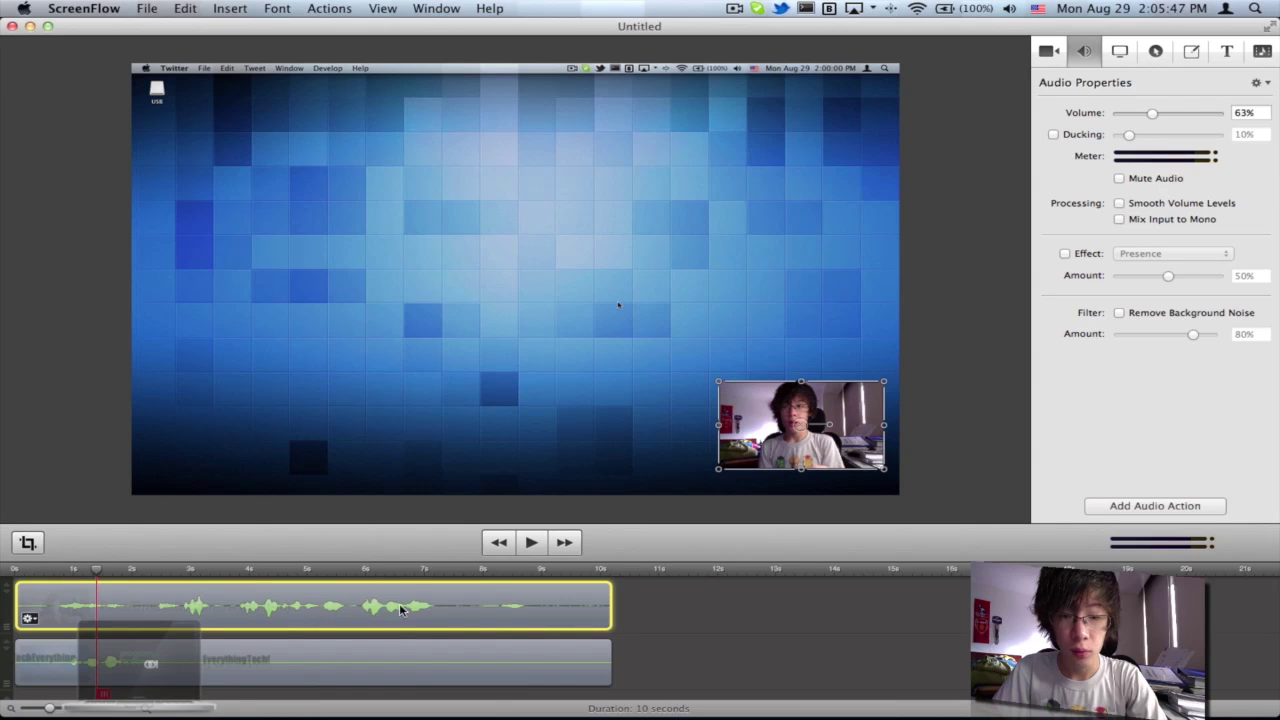
mouse_move(1152, 116)
left_mouse_down()
mouse_move(1123, 120)
mouse_move(1171, 116)
left_mouse_up()
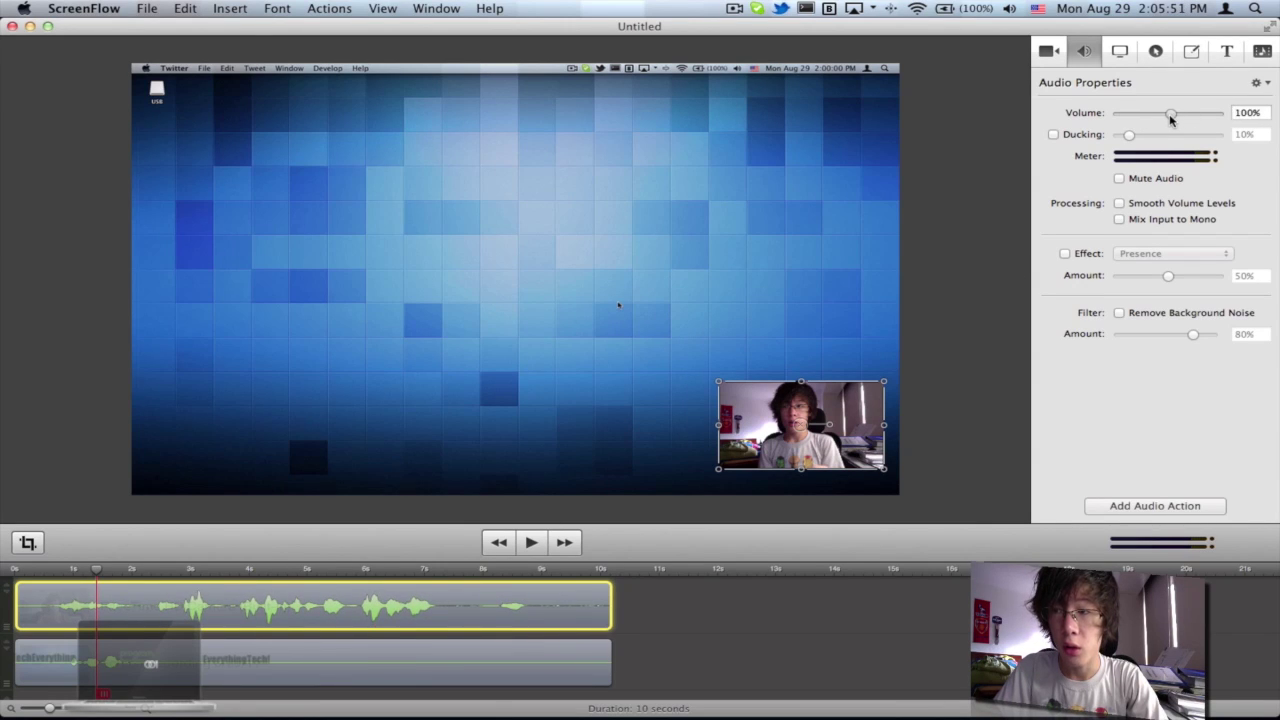
Step: Try the Ducking and Mute Audio options on the webcam clip, leaving both turned off
left_click(1076, 135)
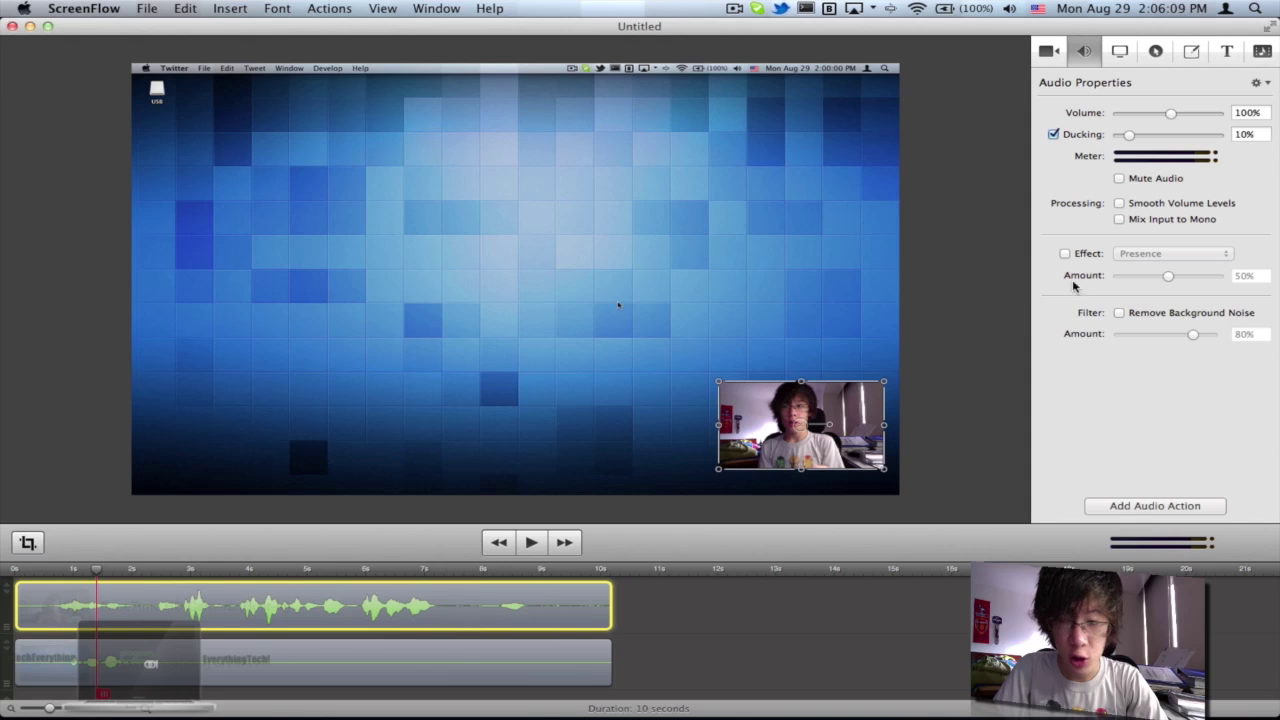
left_click(1055, 136)
left_click(1055, 136)
left_click(1055, 136)
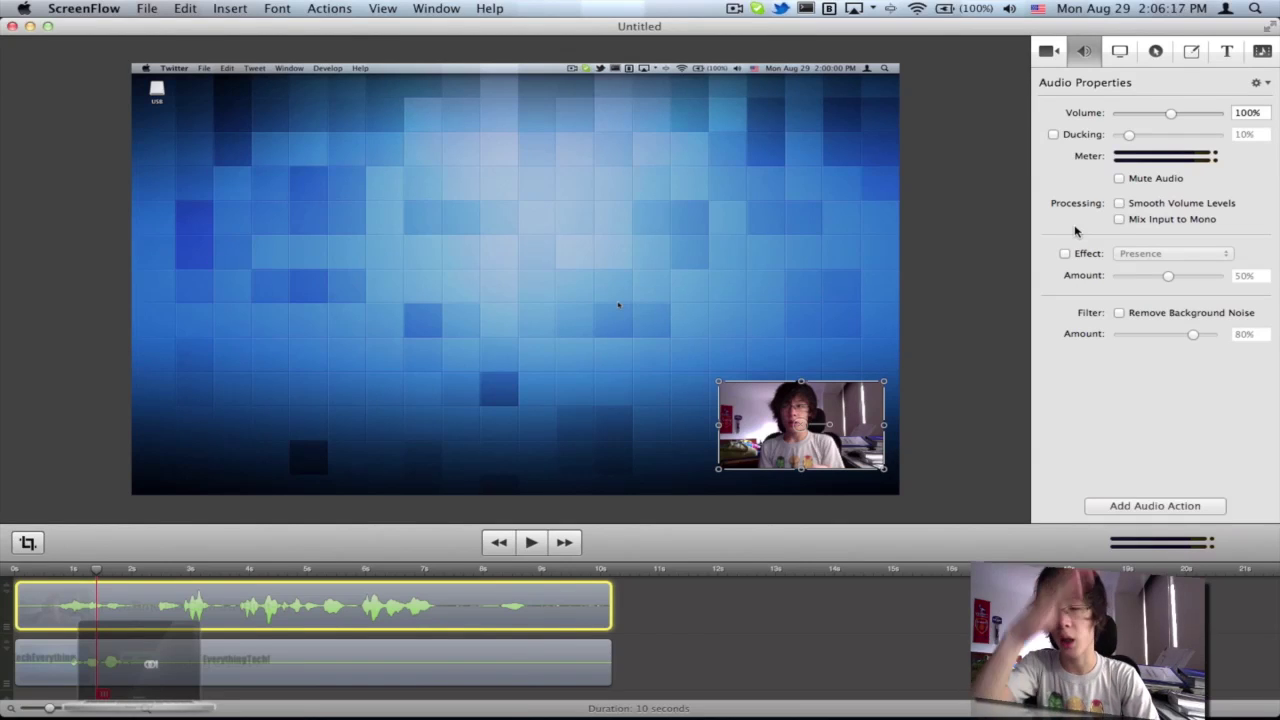
left_click(1078, 137)
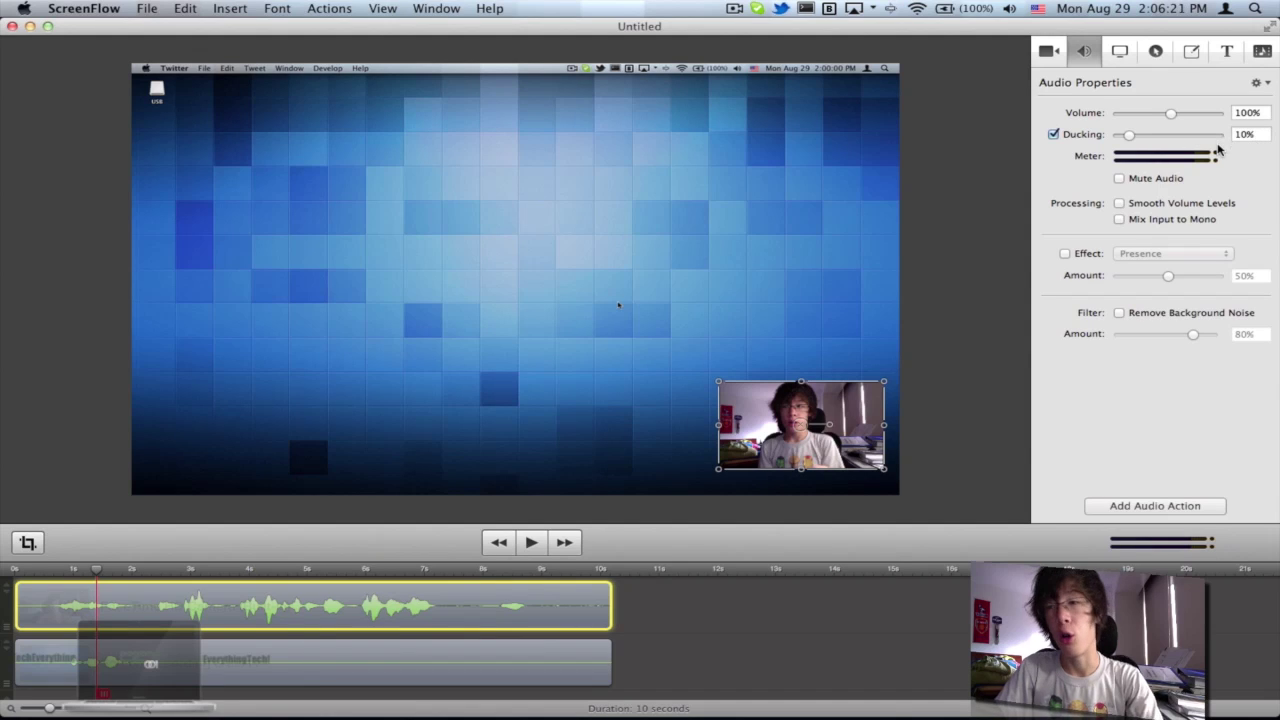
left_click(1078, 140)
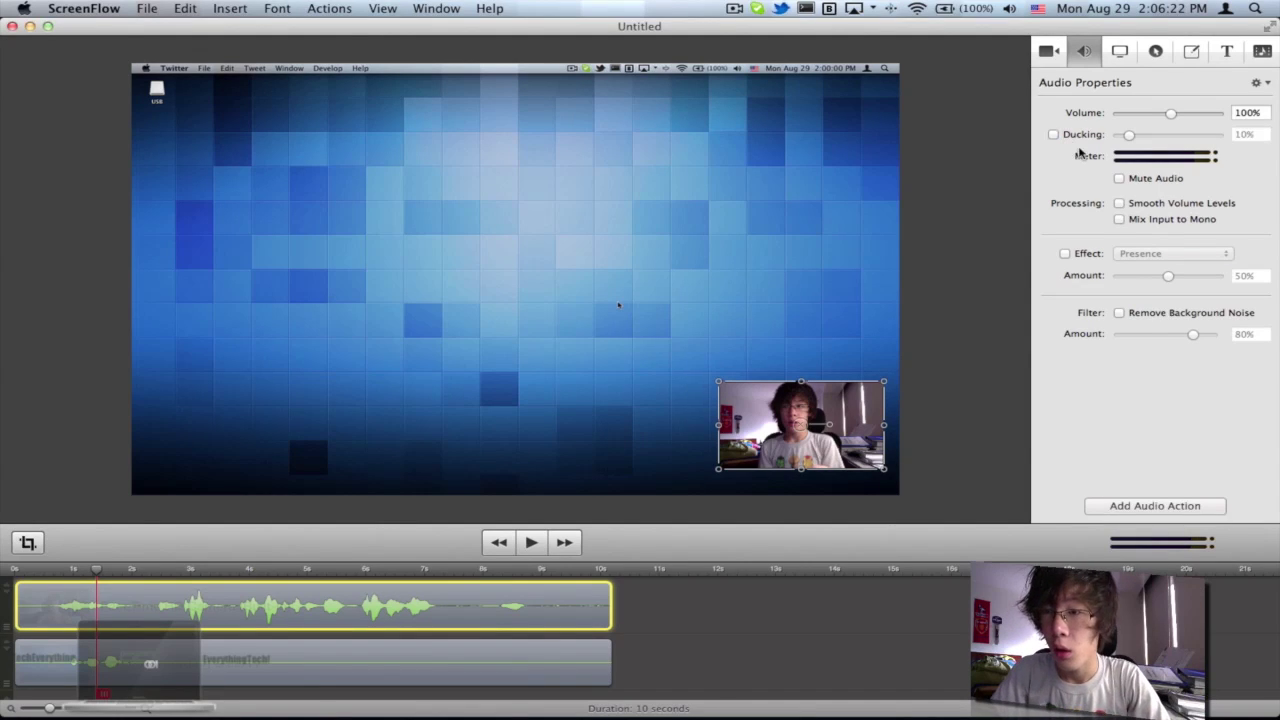
left_click(1120, 179)
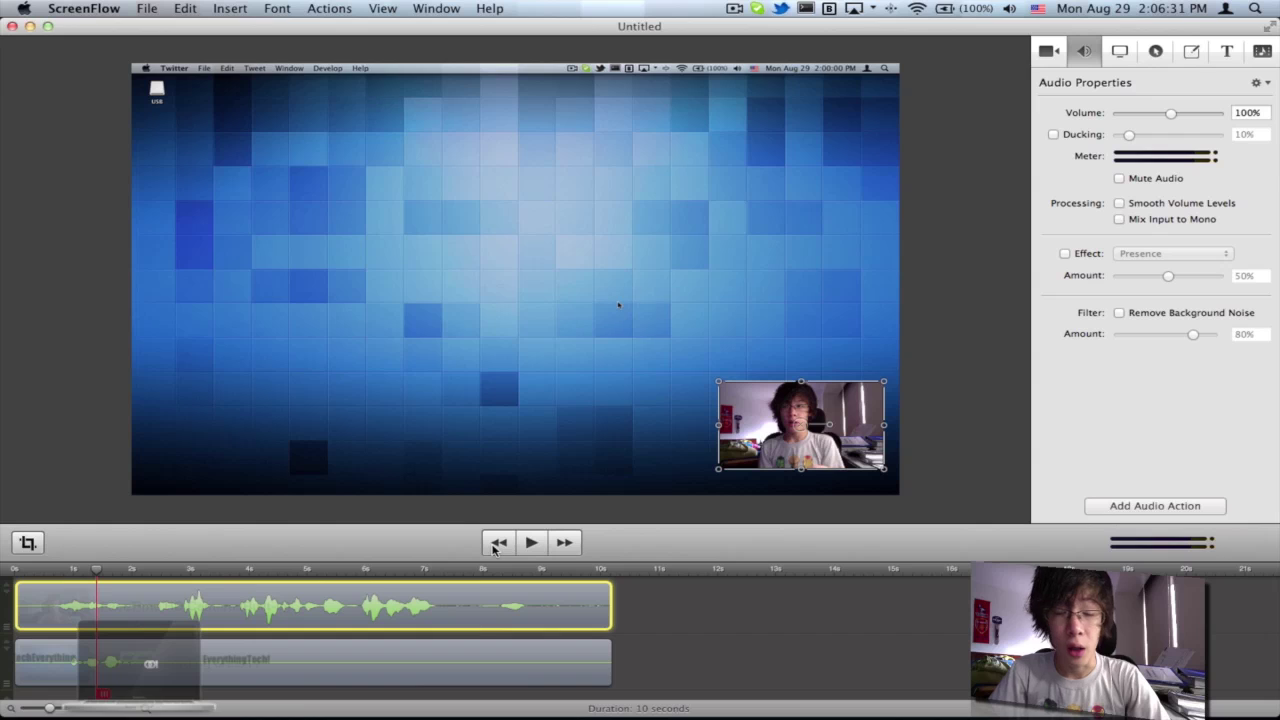
Step: Enable Smooth Volume Levels for the webcam clip and preview its audio from the start of the timeline
mouse_move(234, 617)
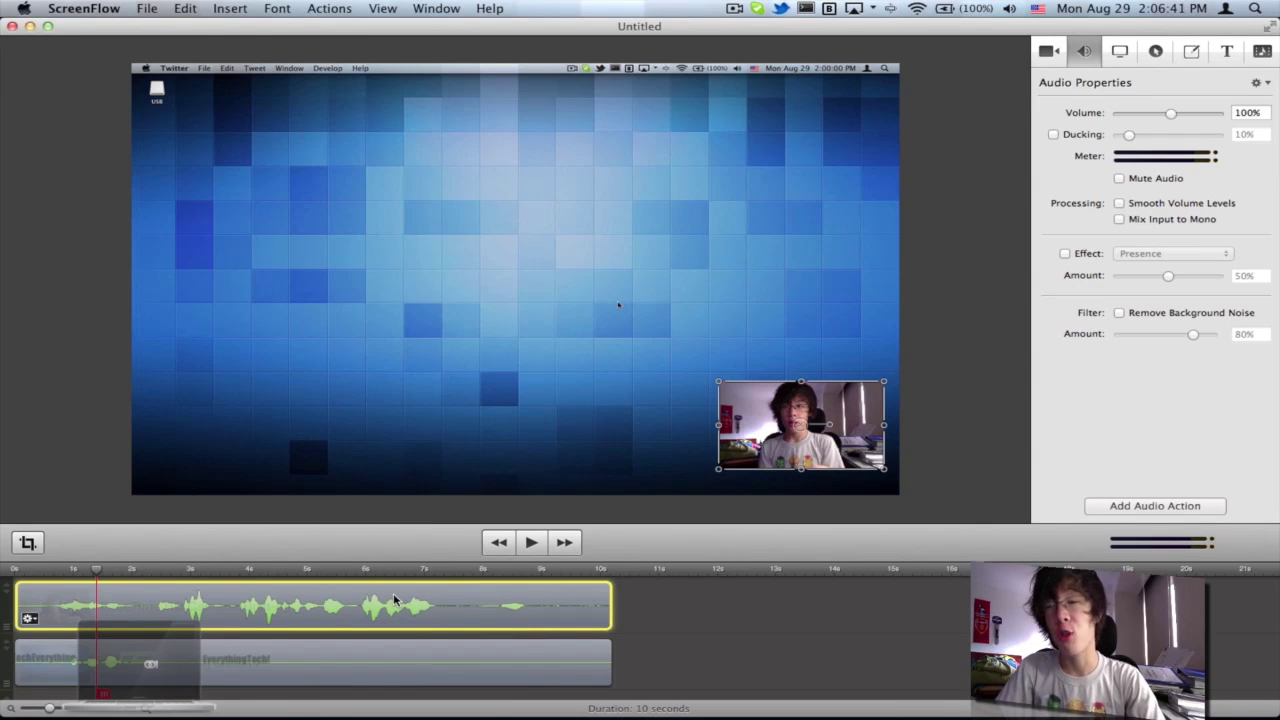
left_click(1118, 204)
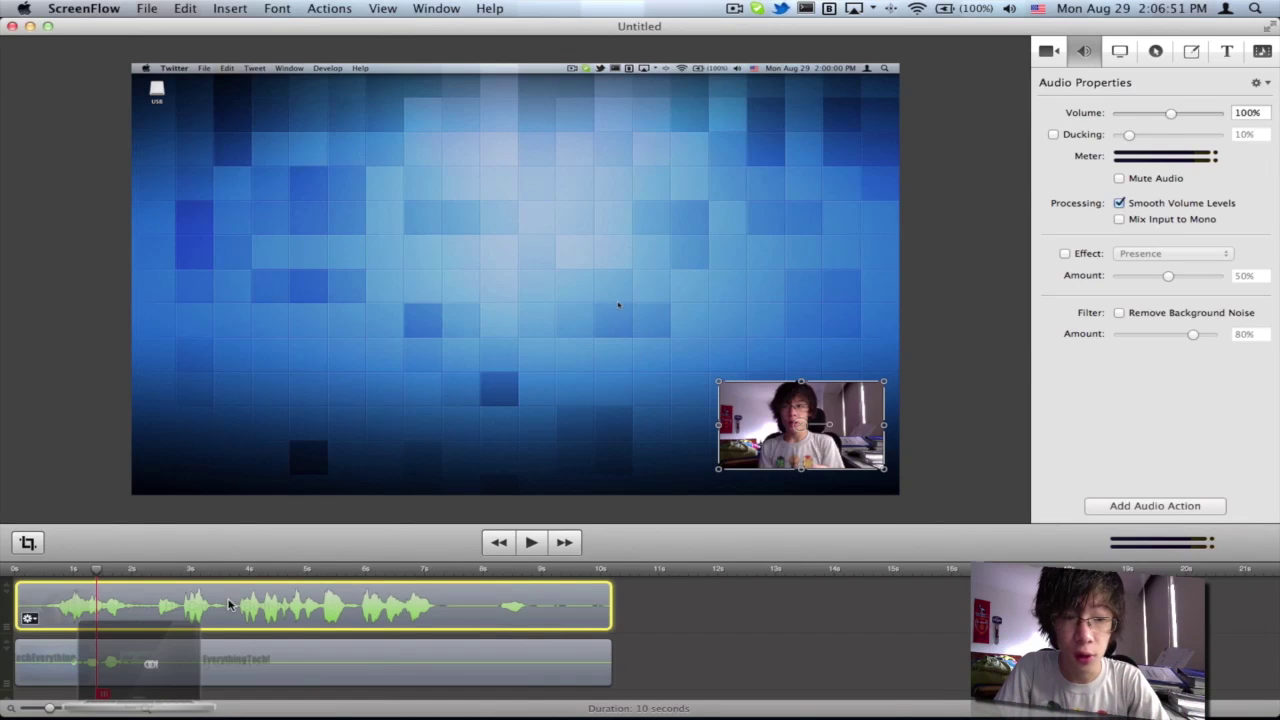
left_click(16, 568)
key("space")
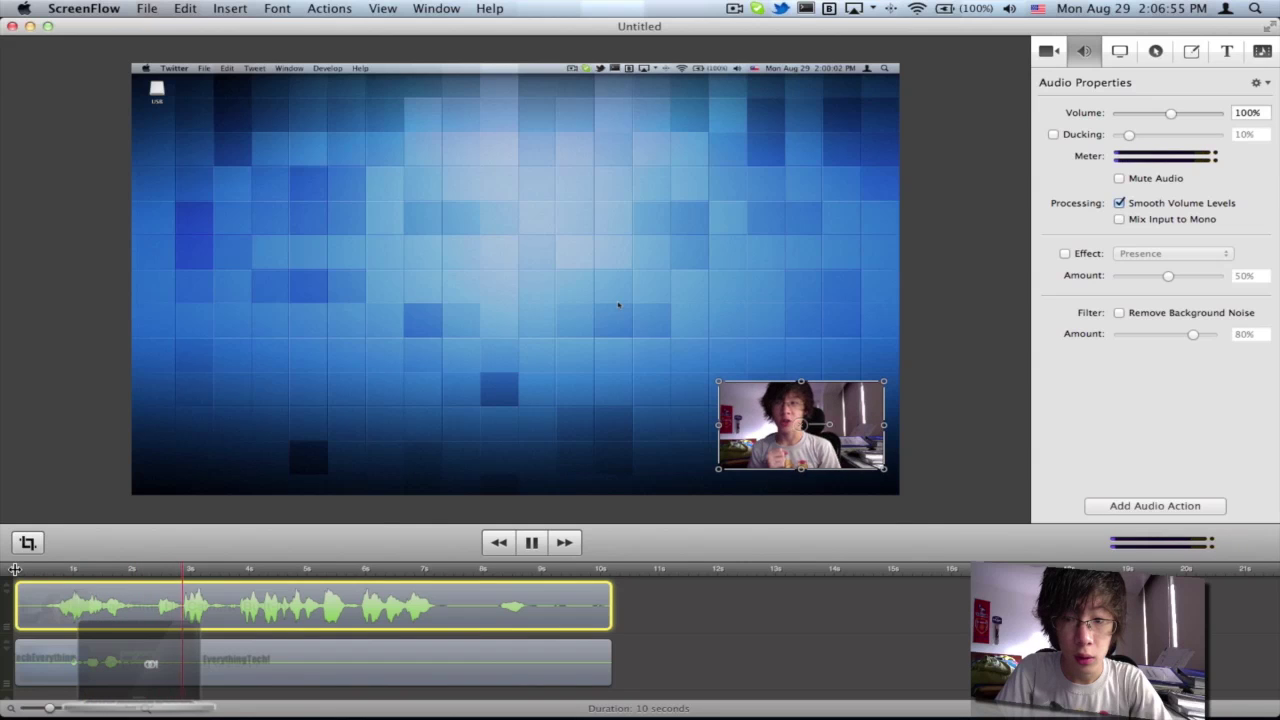
key("space")
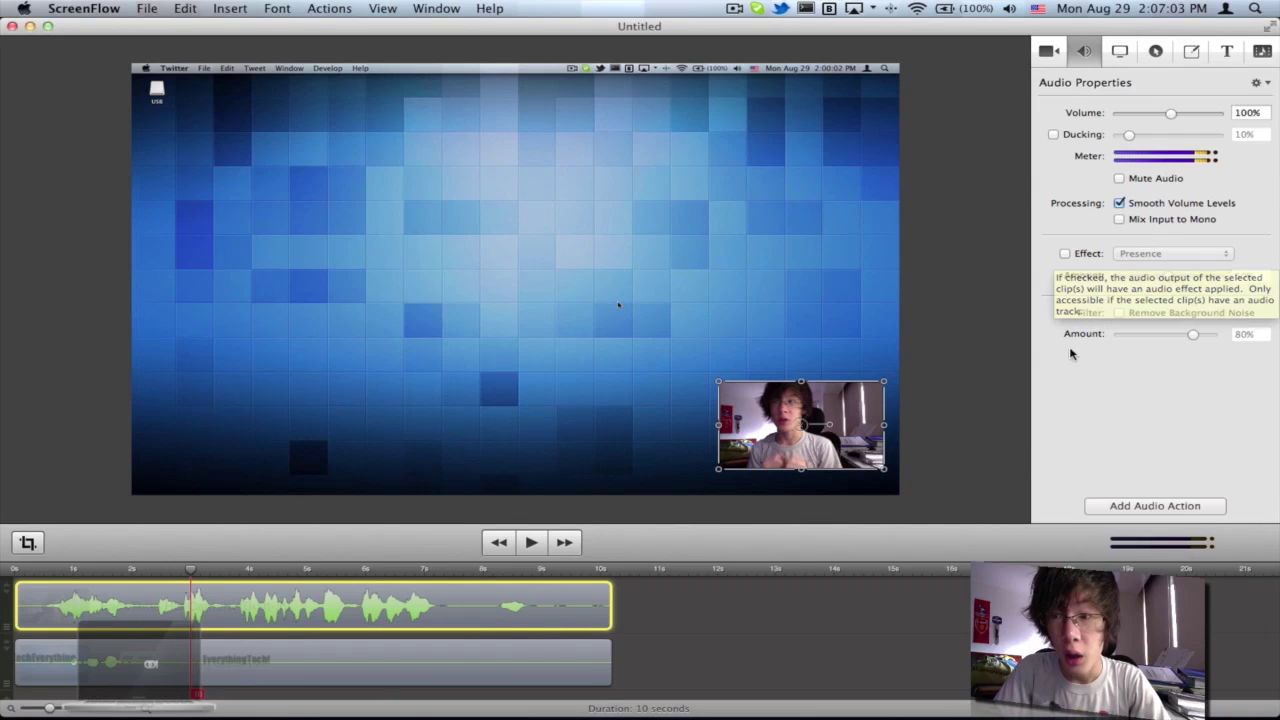
Step: Apply the Large Hall audio effect to the webcam clip and play back part of the recording
left_click(1066, 253)
left_click(1150, 256)
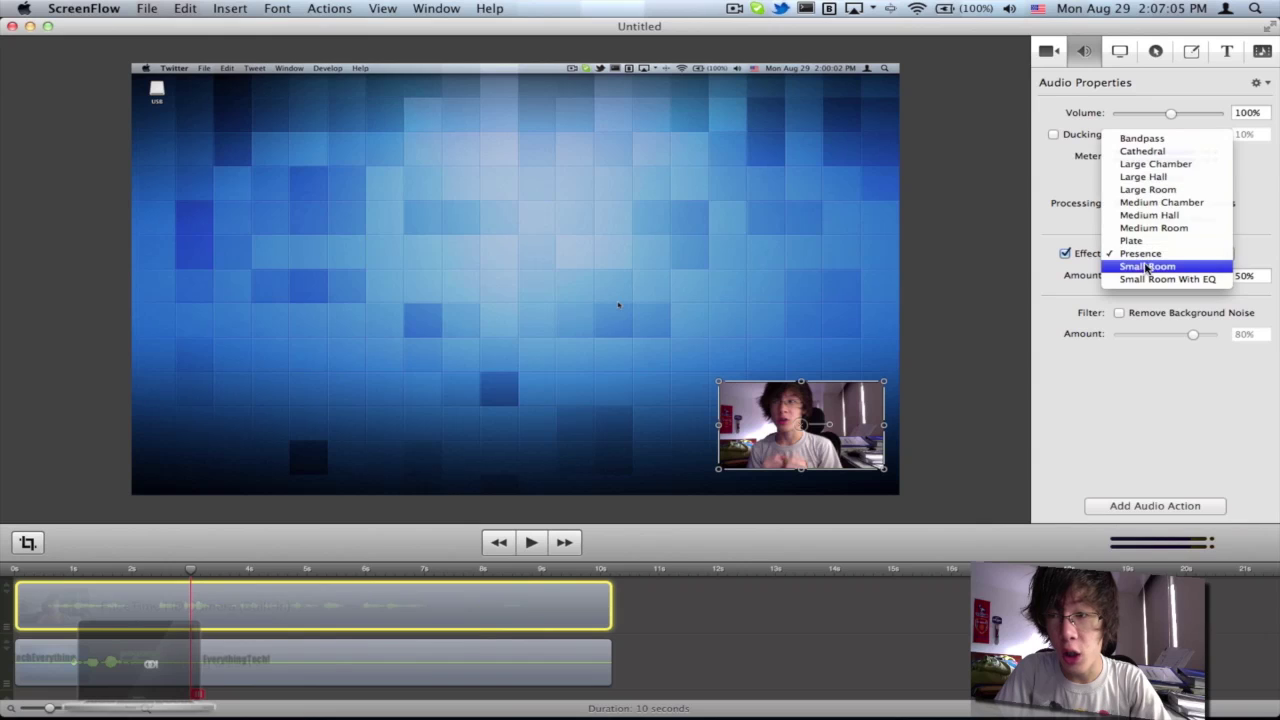
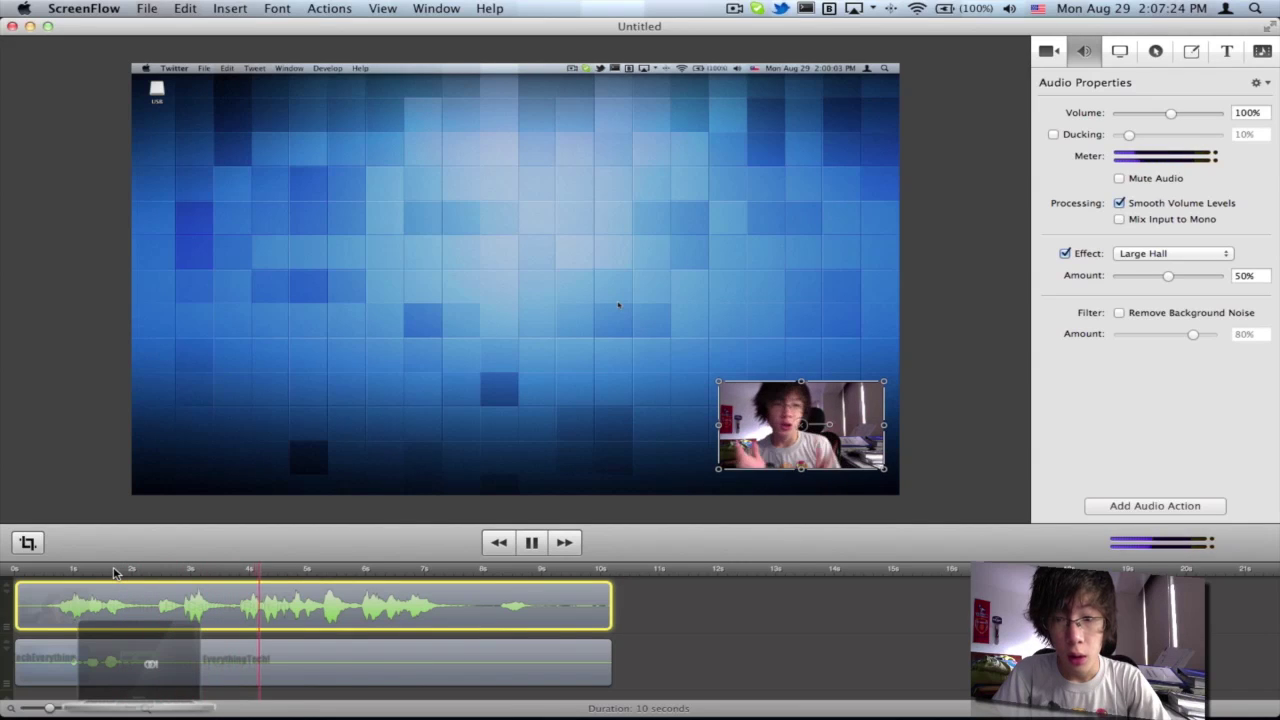
key("space")
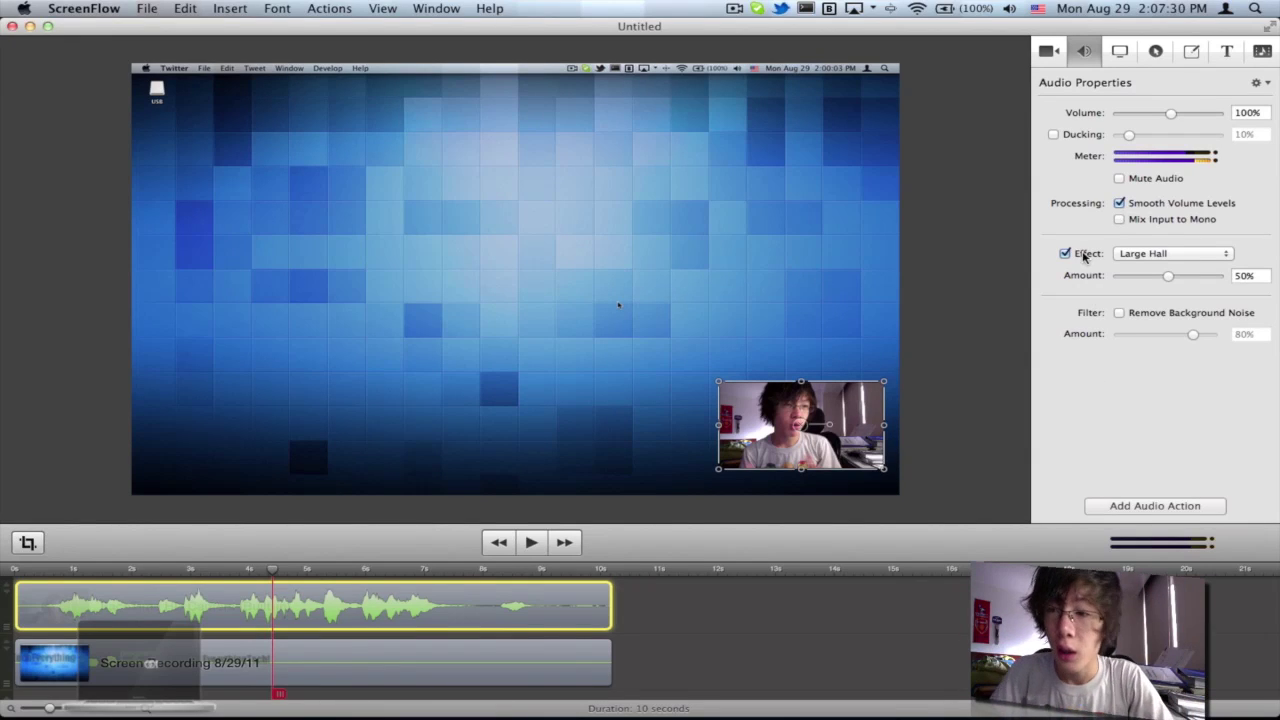
Step: Preview the webcam clip with the Large Hall effect amount at 100%, and turn the effect off
left_click_drag(1168, 276, 1217, 276)
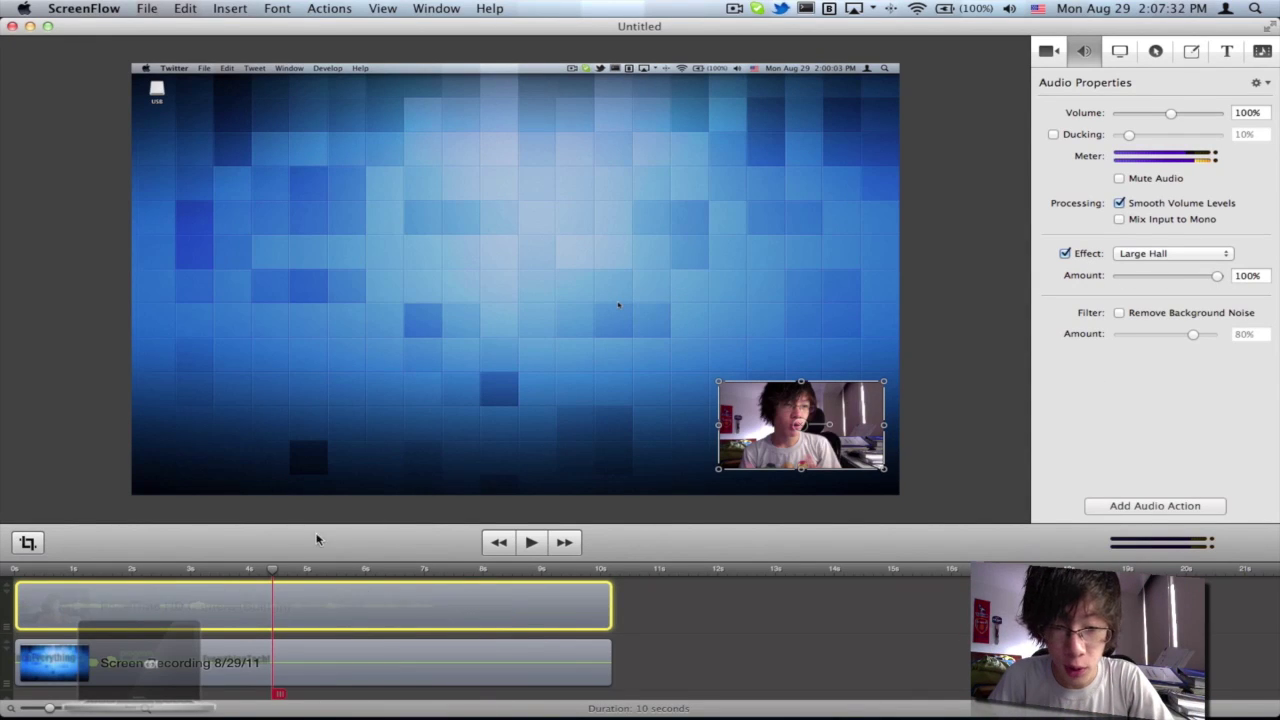
left_click(242, 568)
key("space")
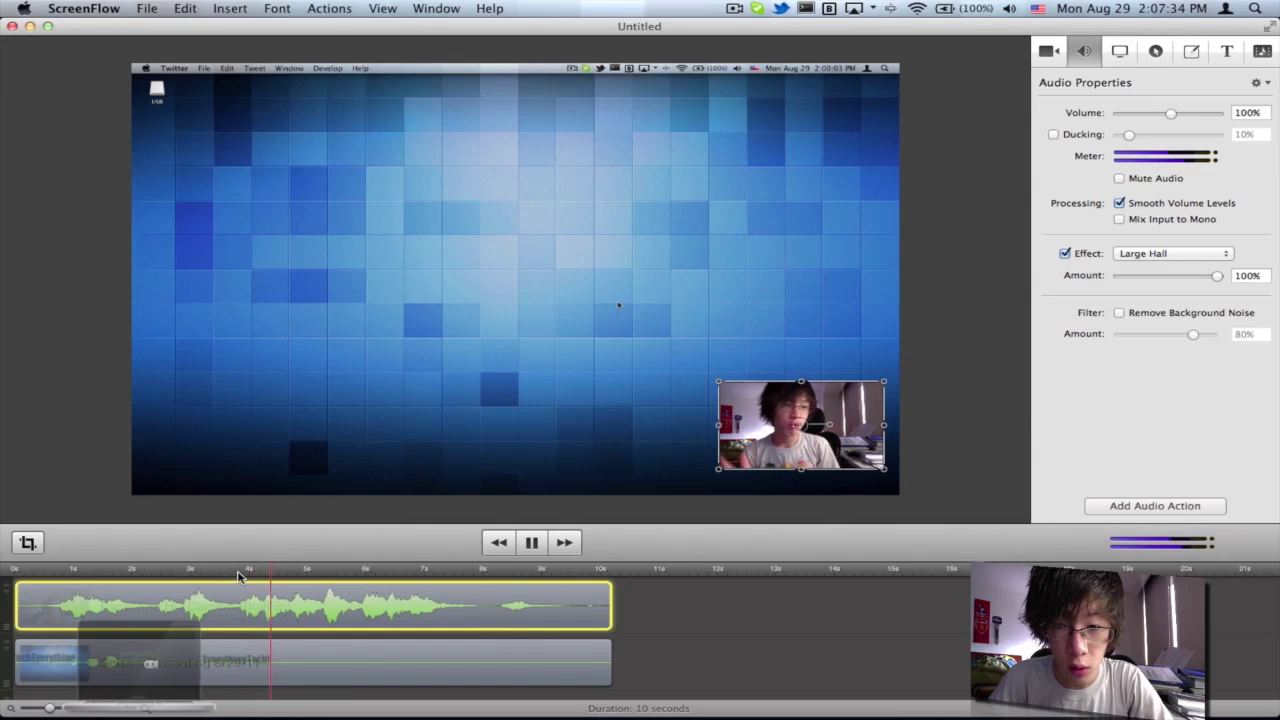
key("space")
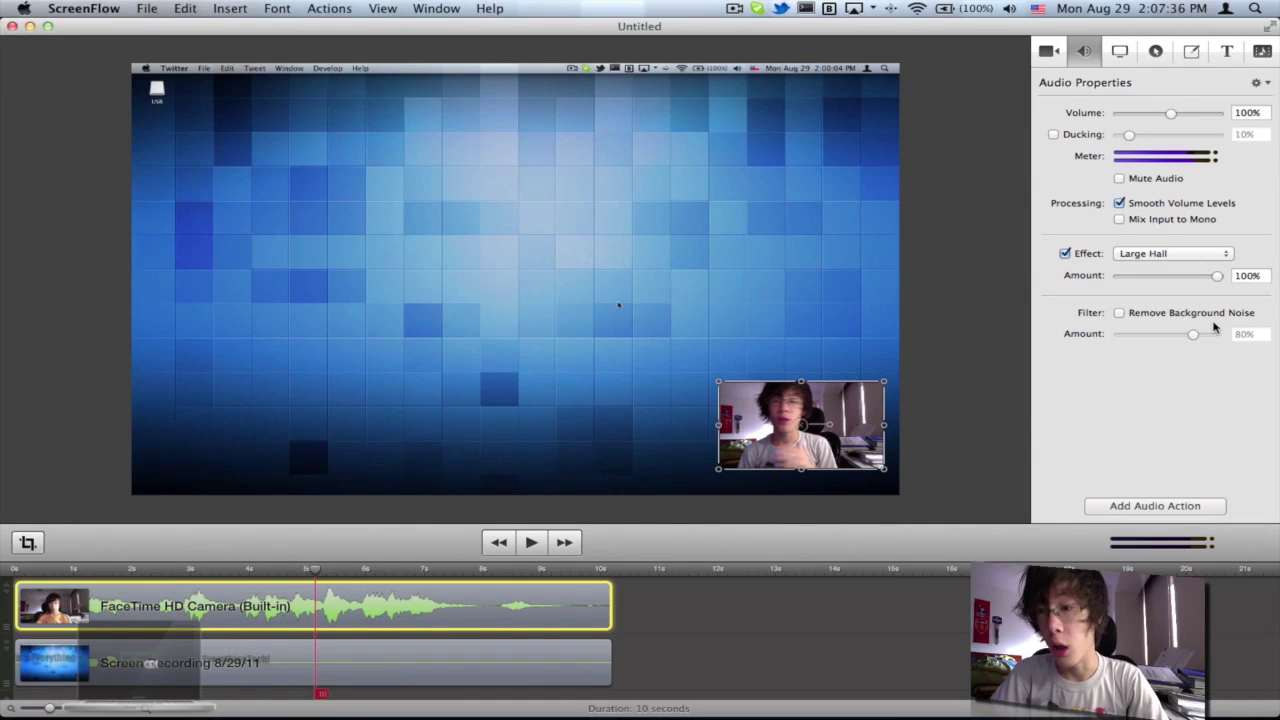
left_click(1065, 254)
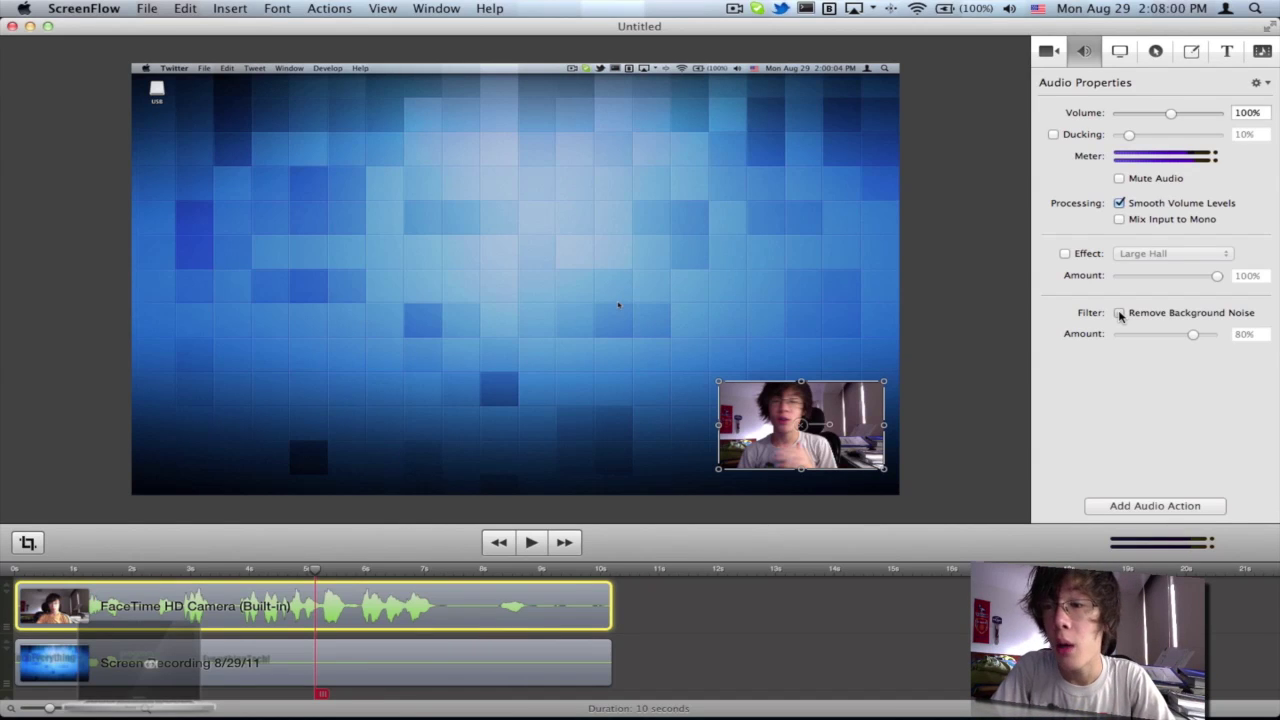
Step: Enable Remove Background Noise on the webcam clip and preview the audio from about the 7-second mark
left_click(1120, 314)
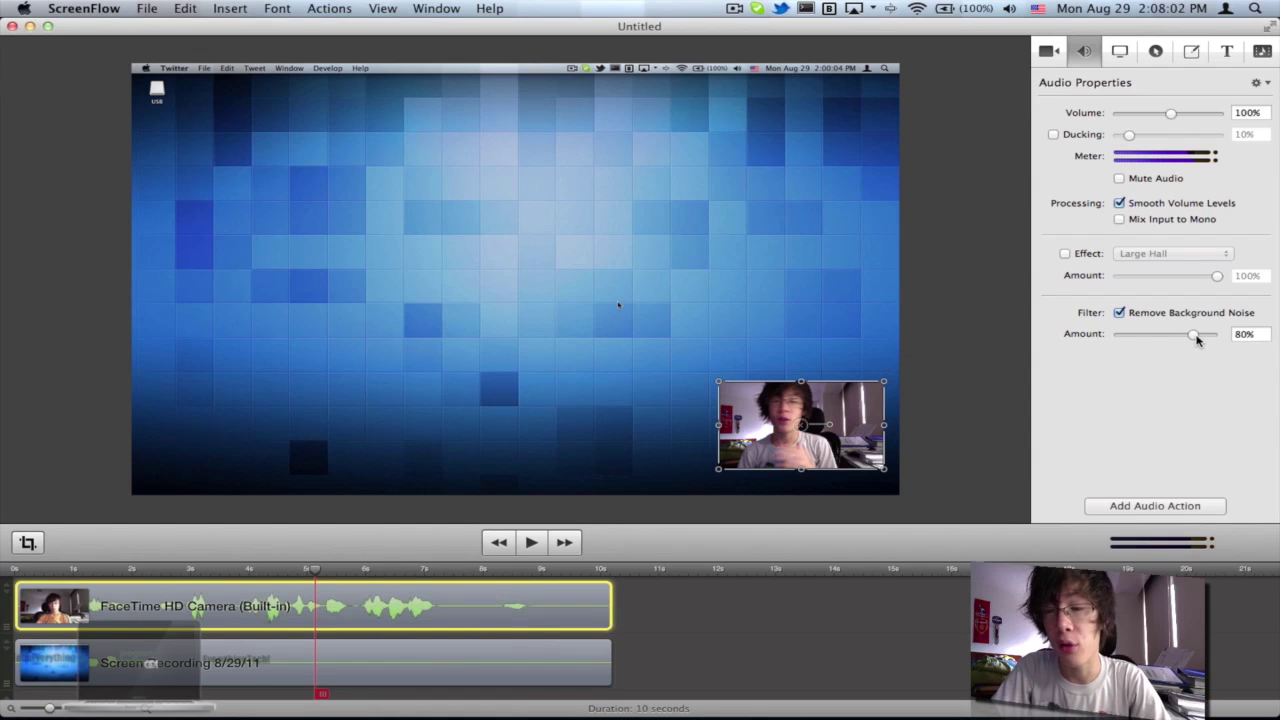
left_click(416, 570)
key("space")
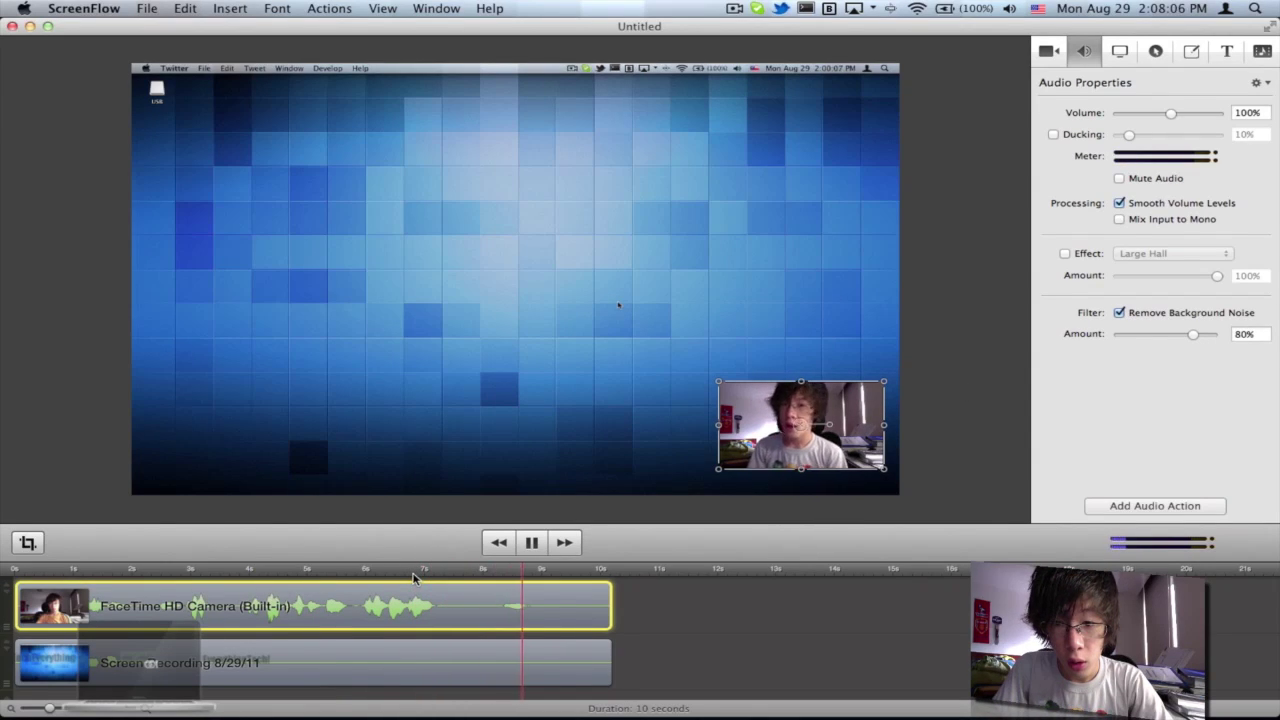
left_click(201, 576)
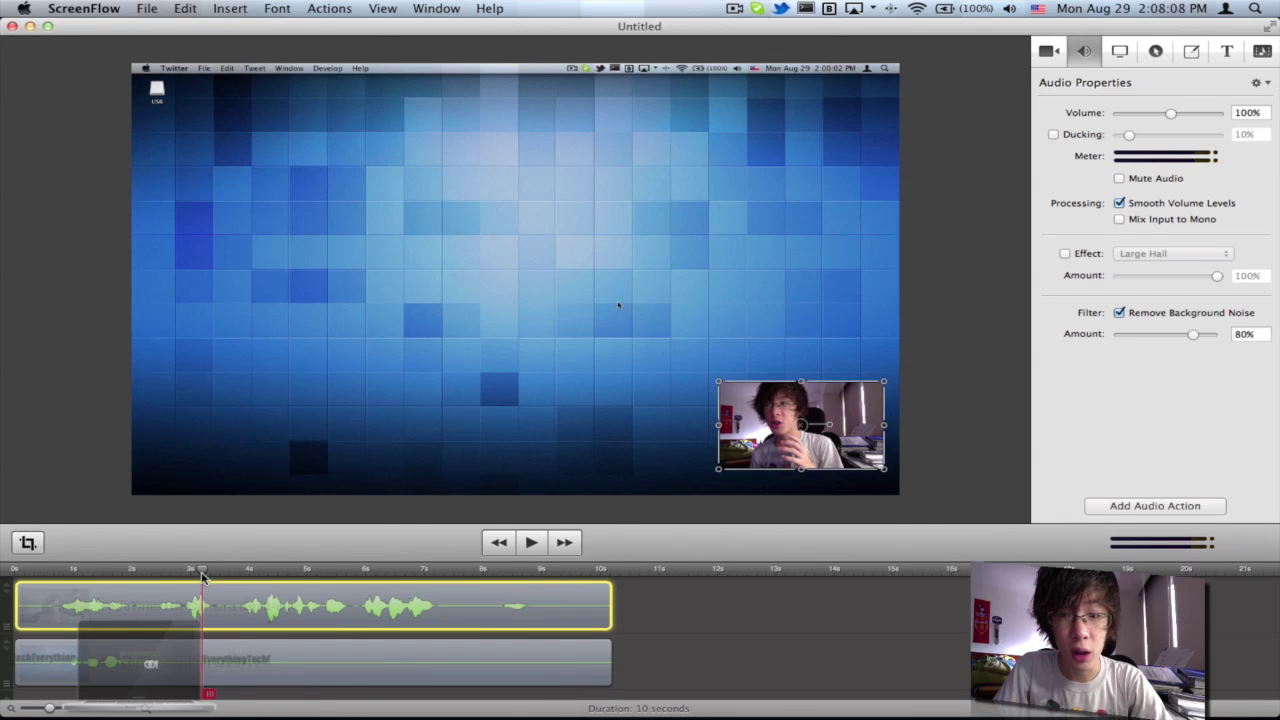
Step: Turn off Remove Background Noise and play the webcam clip from about 3.5 seconds to compare the unfiltered sound
left_click(1119, 312)
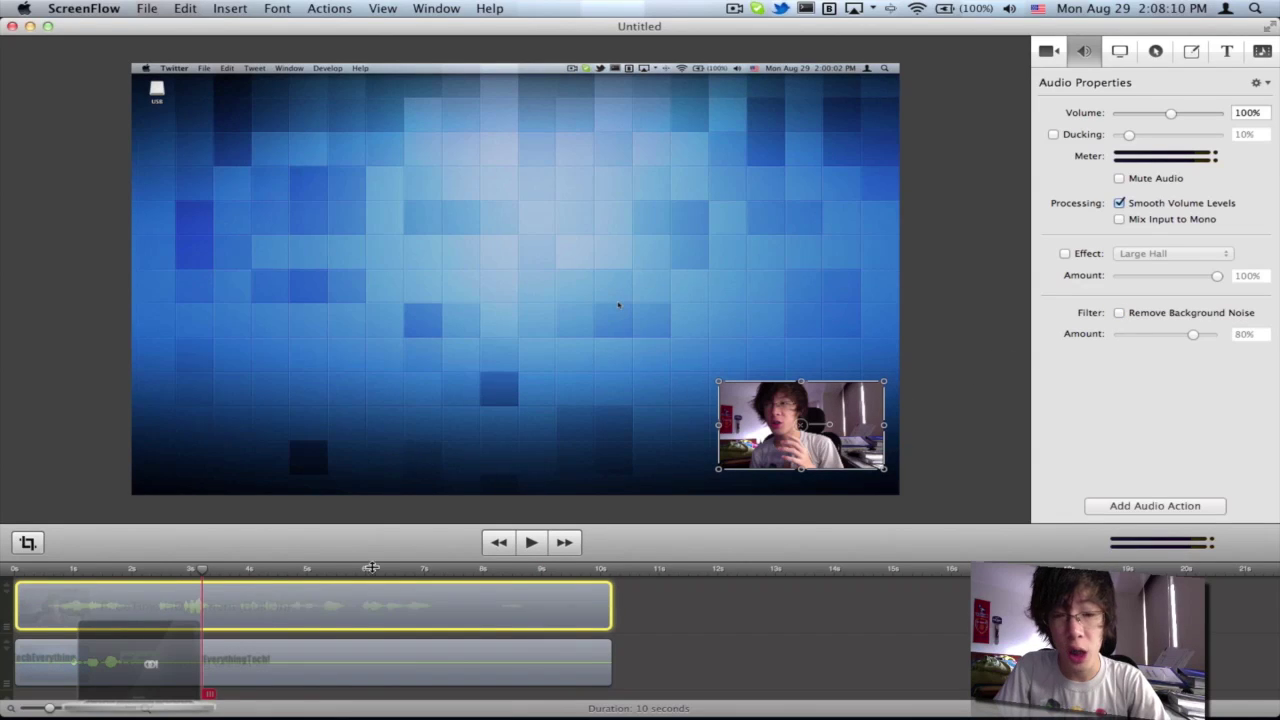
left_click(222, 576)
key("space")
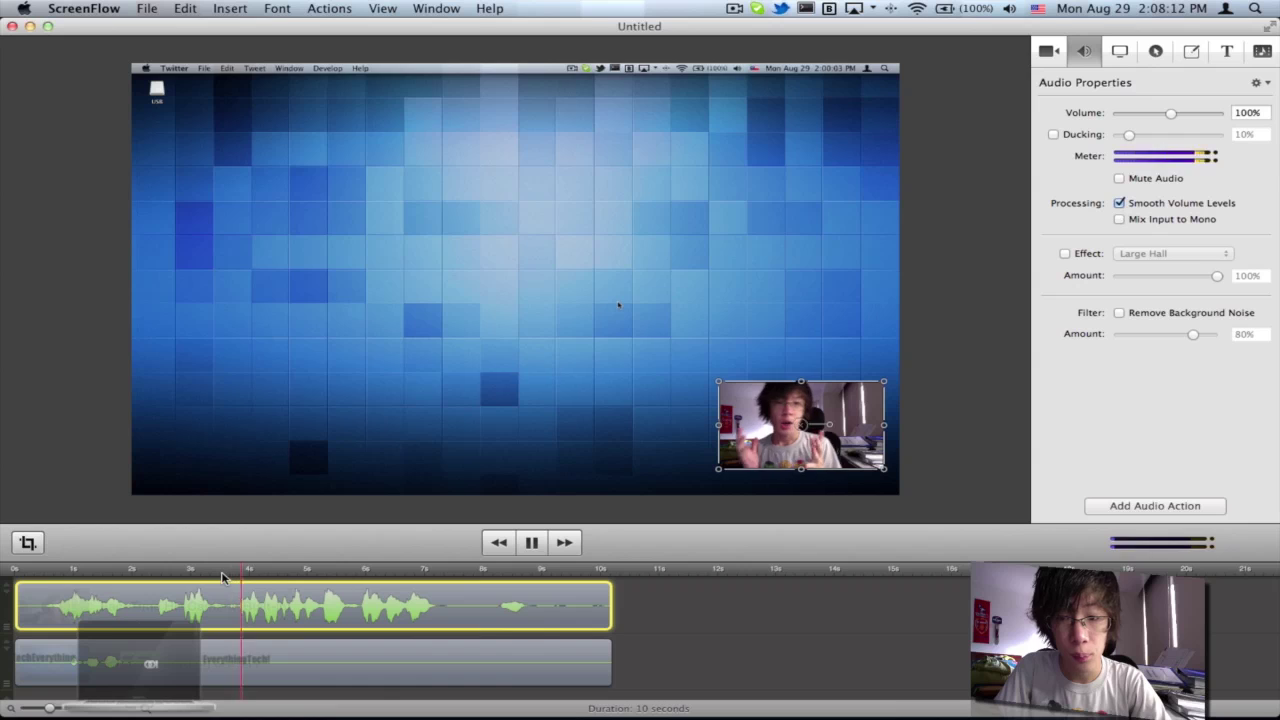
key("space")
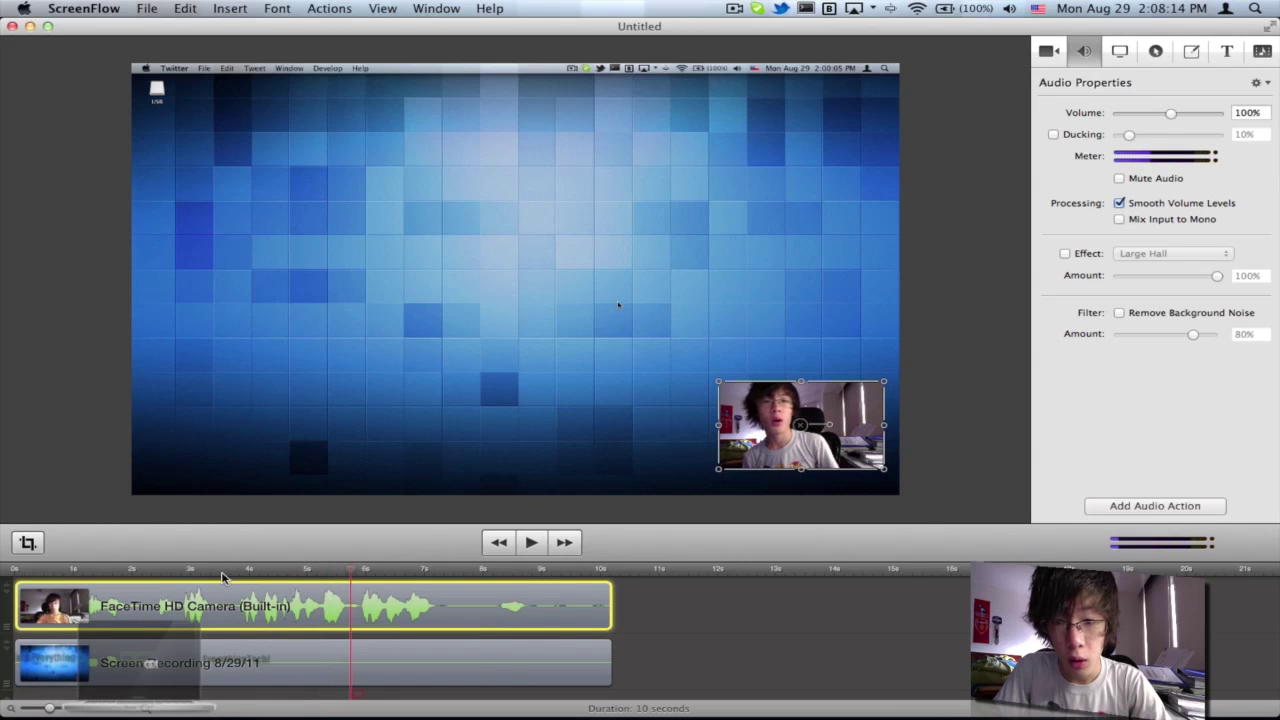
Step: Re-enable Remove Background Noise on the webcam clip and play back the section starting just before the 4-second mark
left_click(1119, 314)
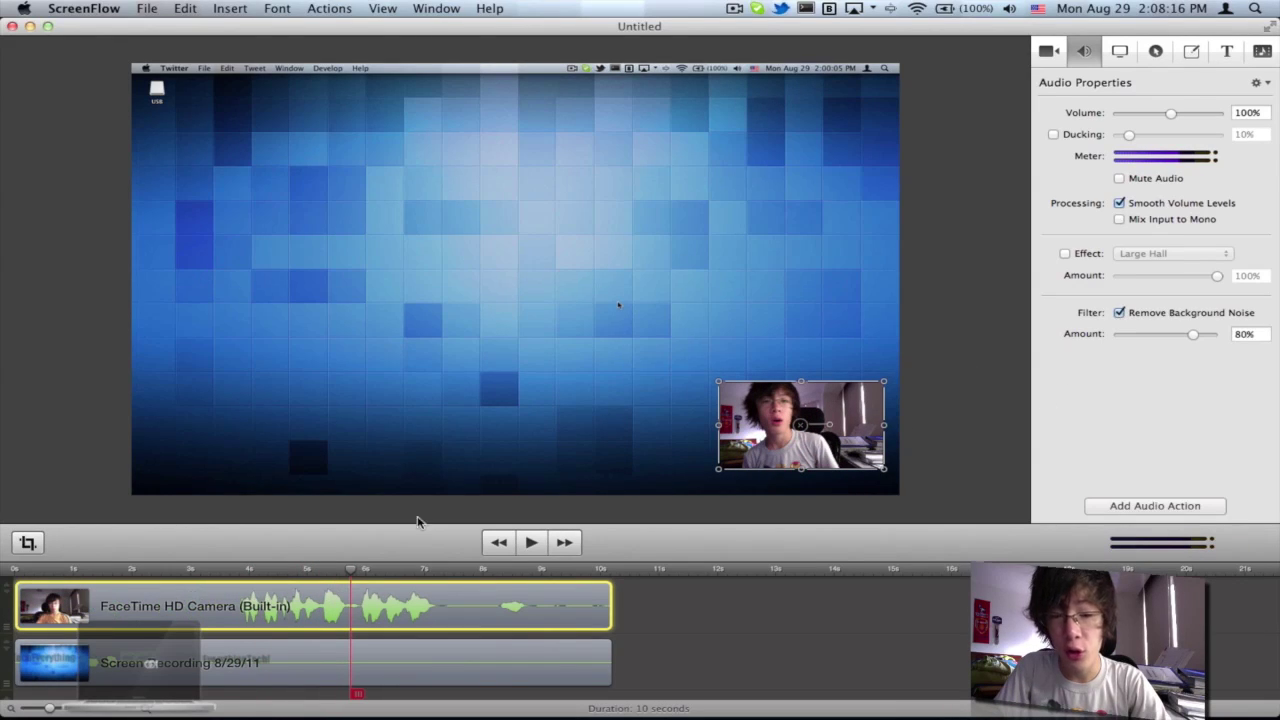
left_click(235, 572)
key("space")
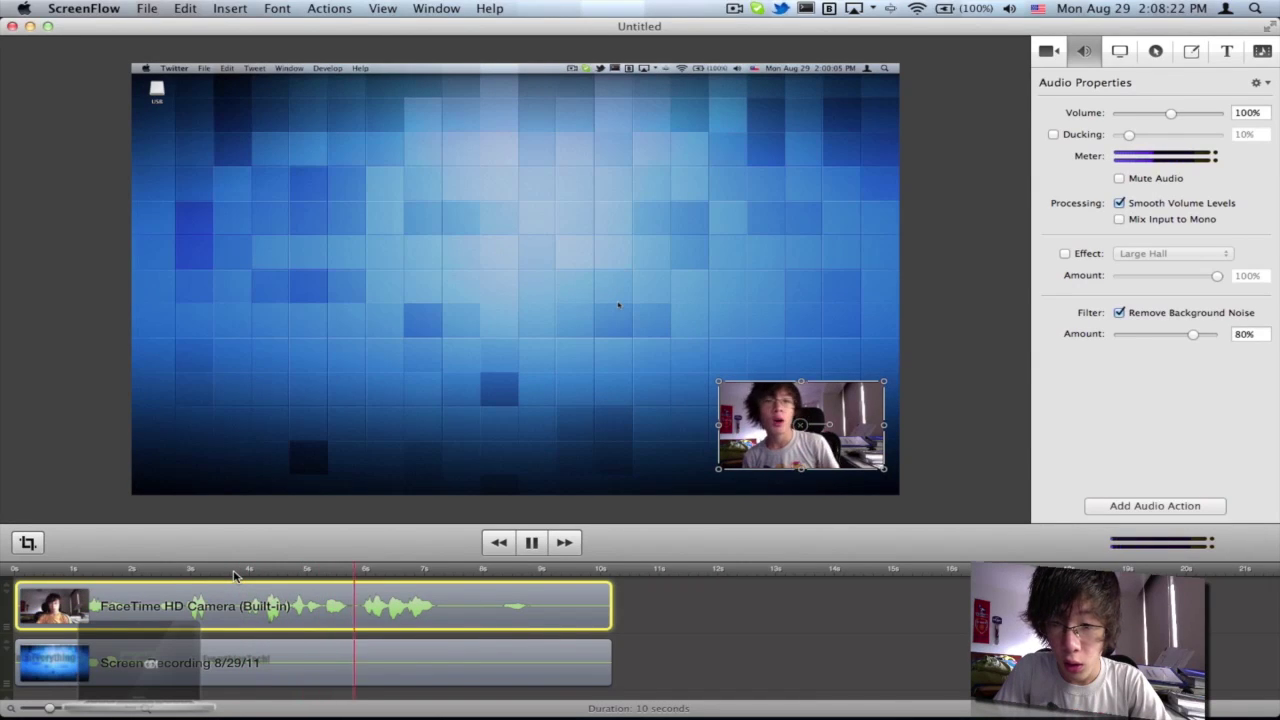
key("space")
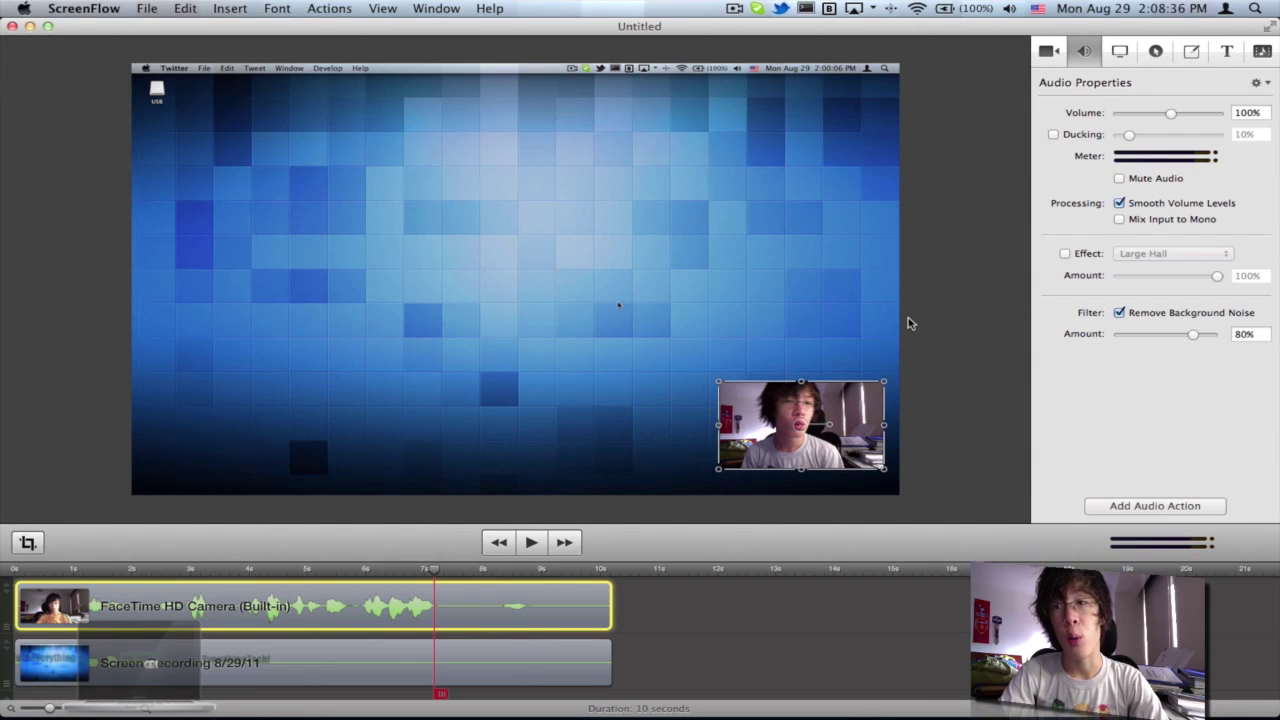
Step: Hide and re-show the mouse pointer on the screen recording clip, and set its Pointer Zoom to 121%
left_click(1122, 53)
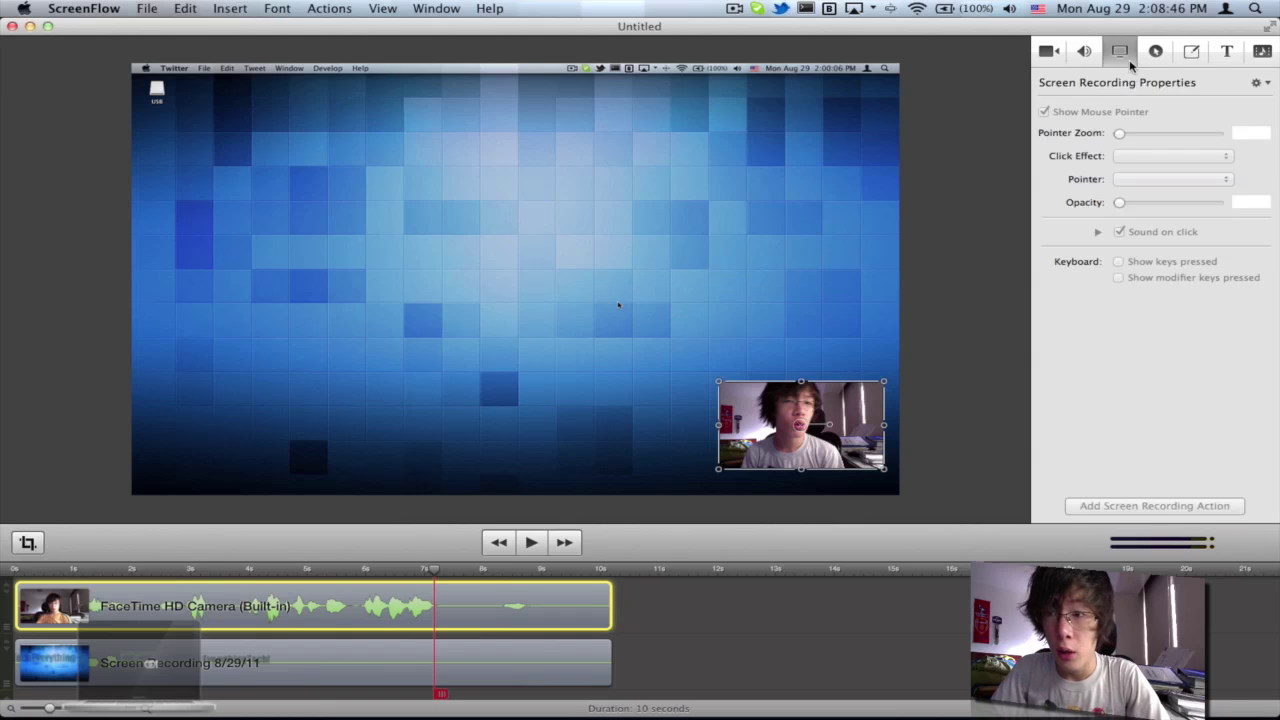
left_click(840, 292)
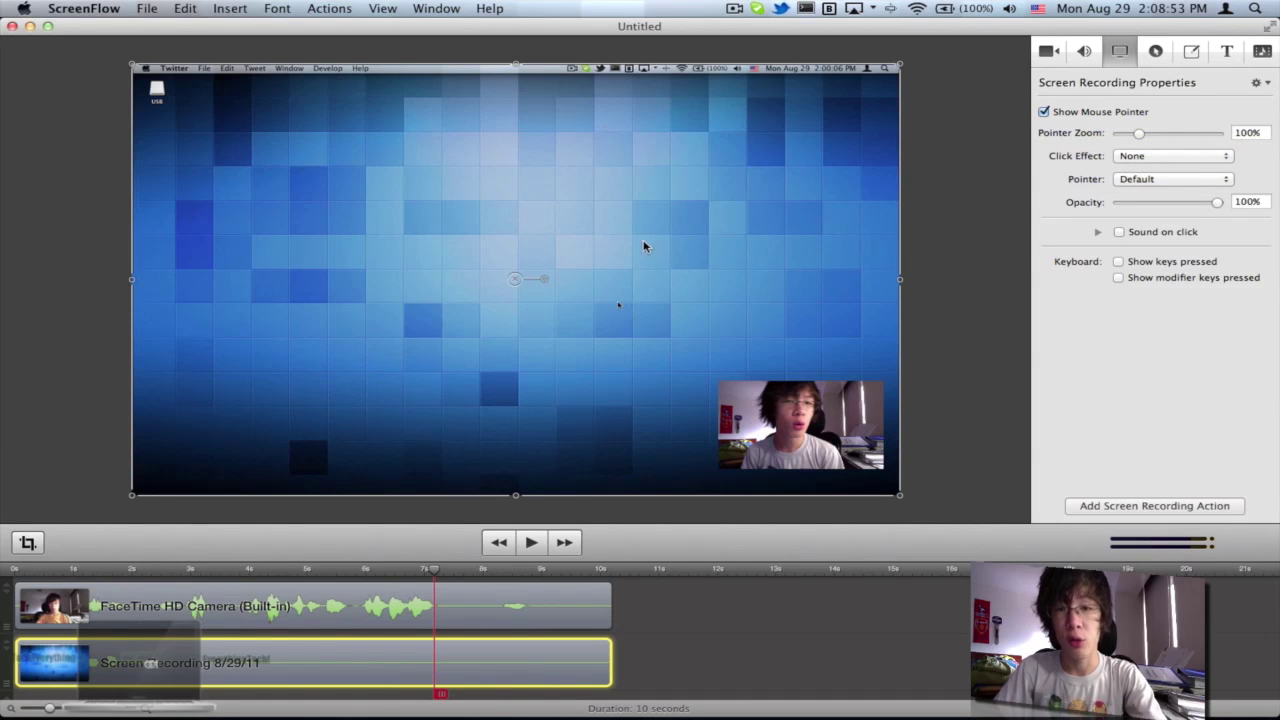
left_click(1044, 112)
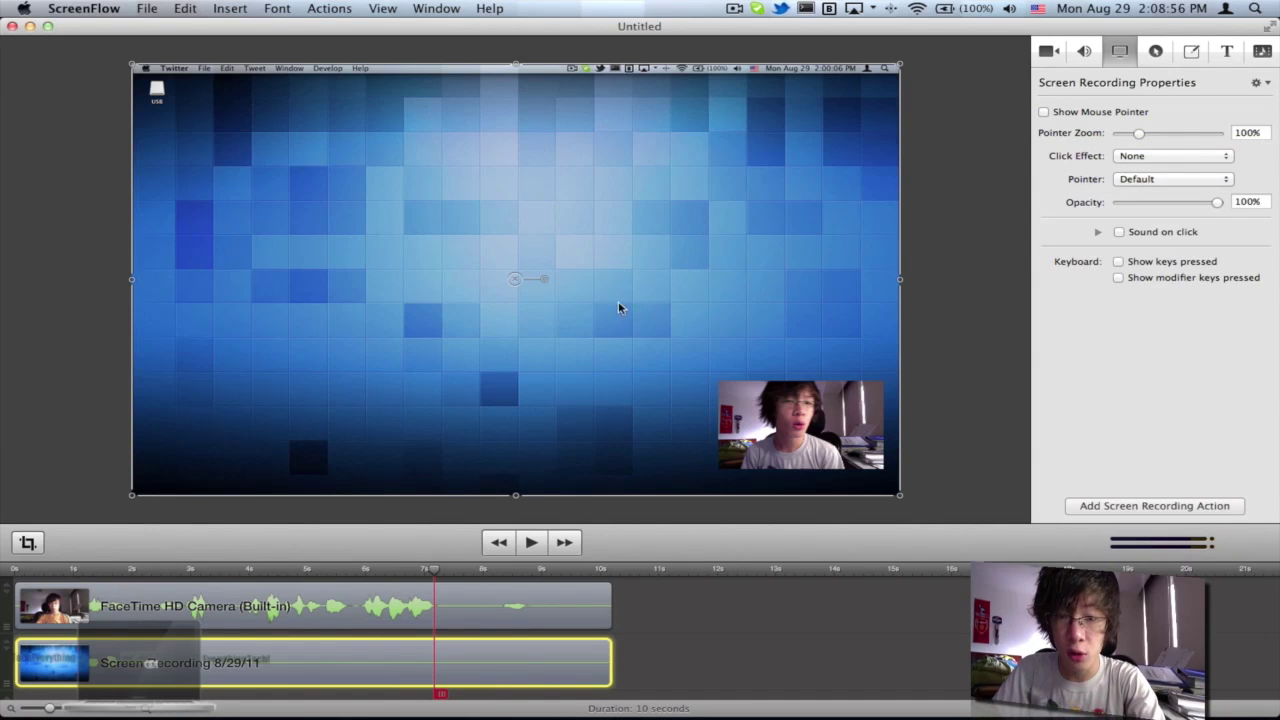
left_click(1044, 112)
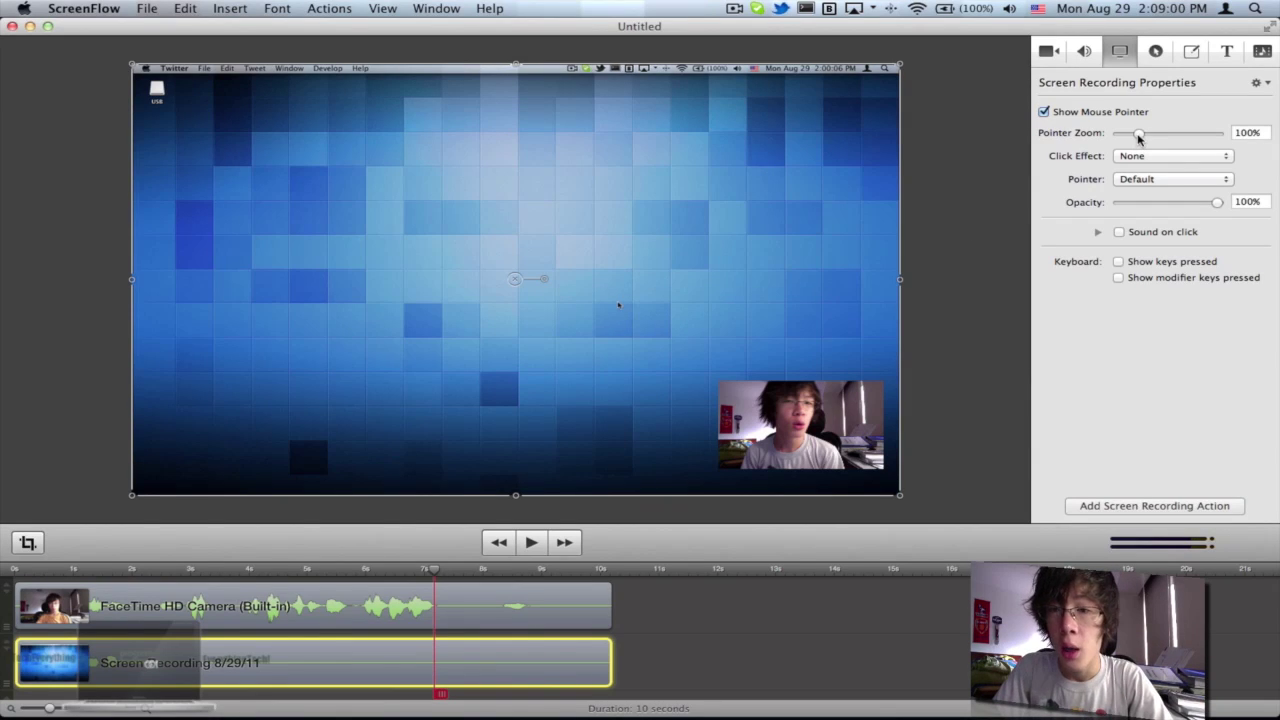
mouse_move(1138, 133)
left_mouse_down()
mouse_move(1268, 138)
mouse_move(1126, 137)
mouse_move(1143, 137)
left_mouse_up()
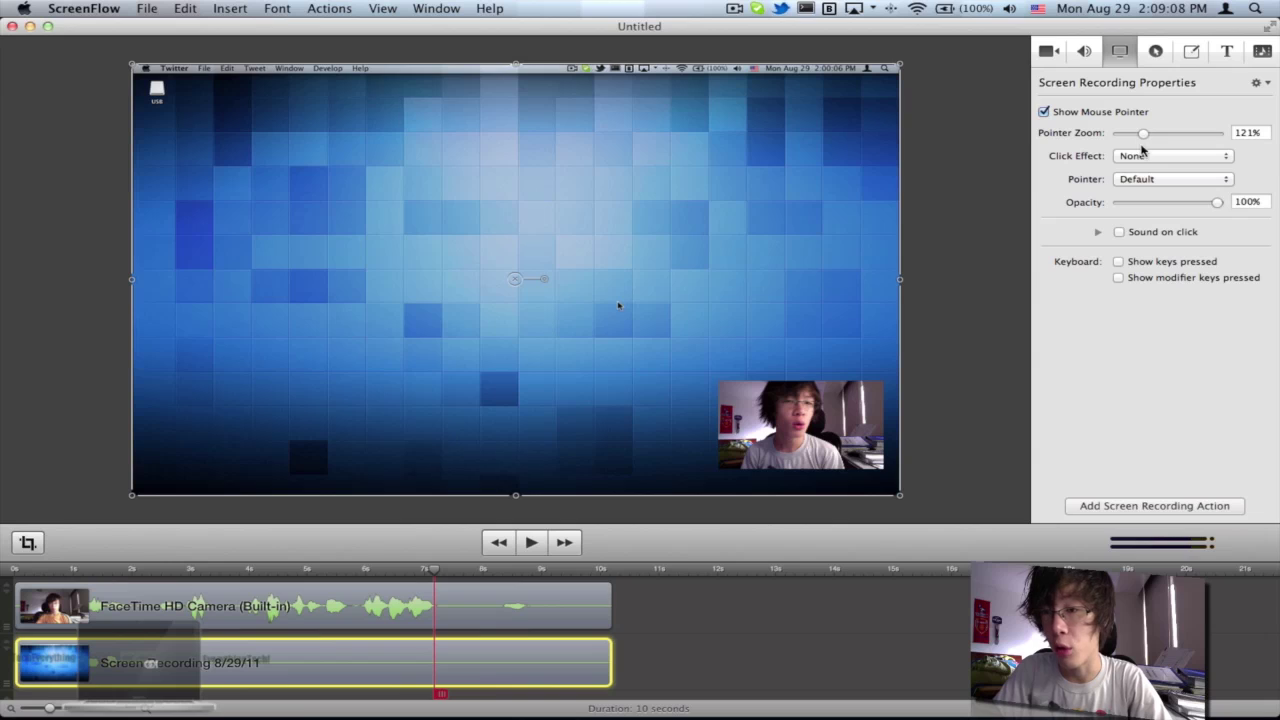
Step: Set the screen recording's click effect to Radar and preview it from about 8.5 seconds and near the start
left_click(1144, 156)
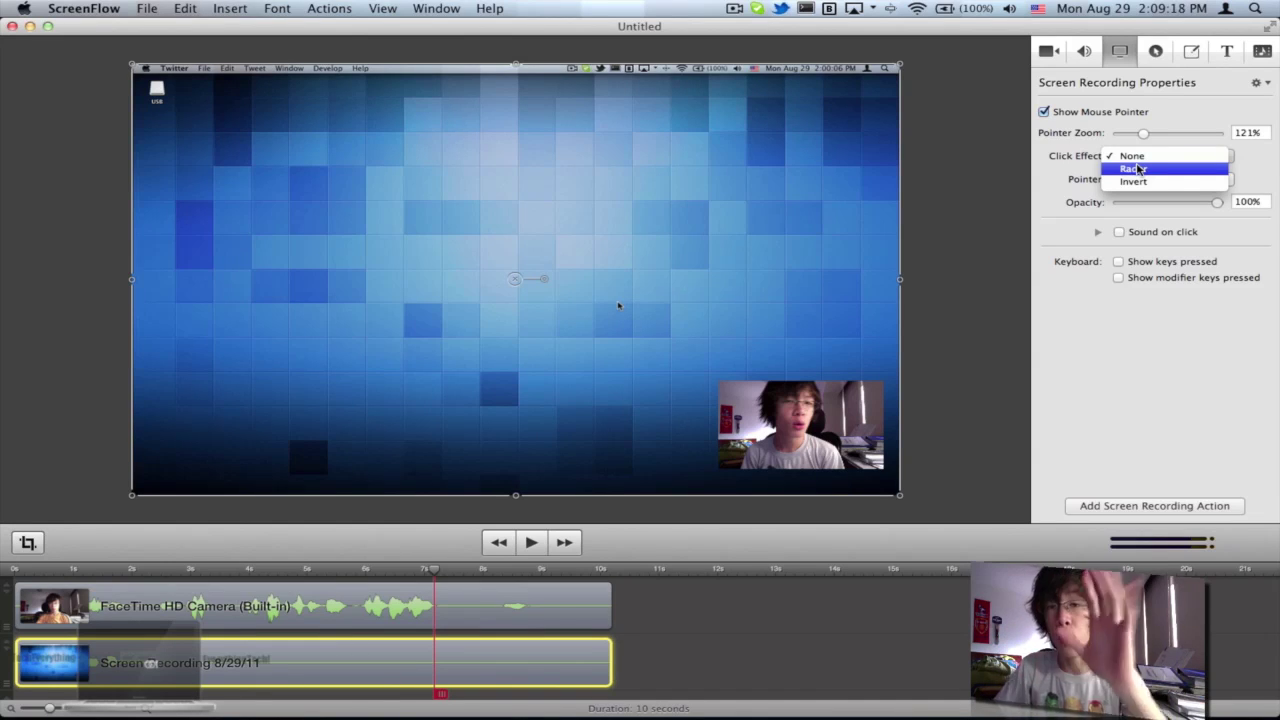
left_click(1137, 169)
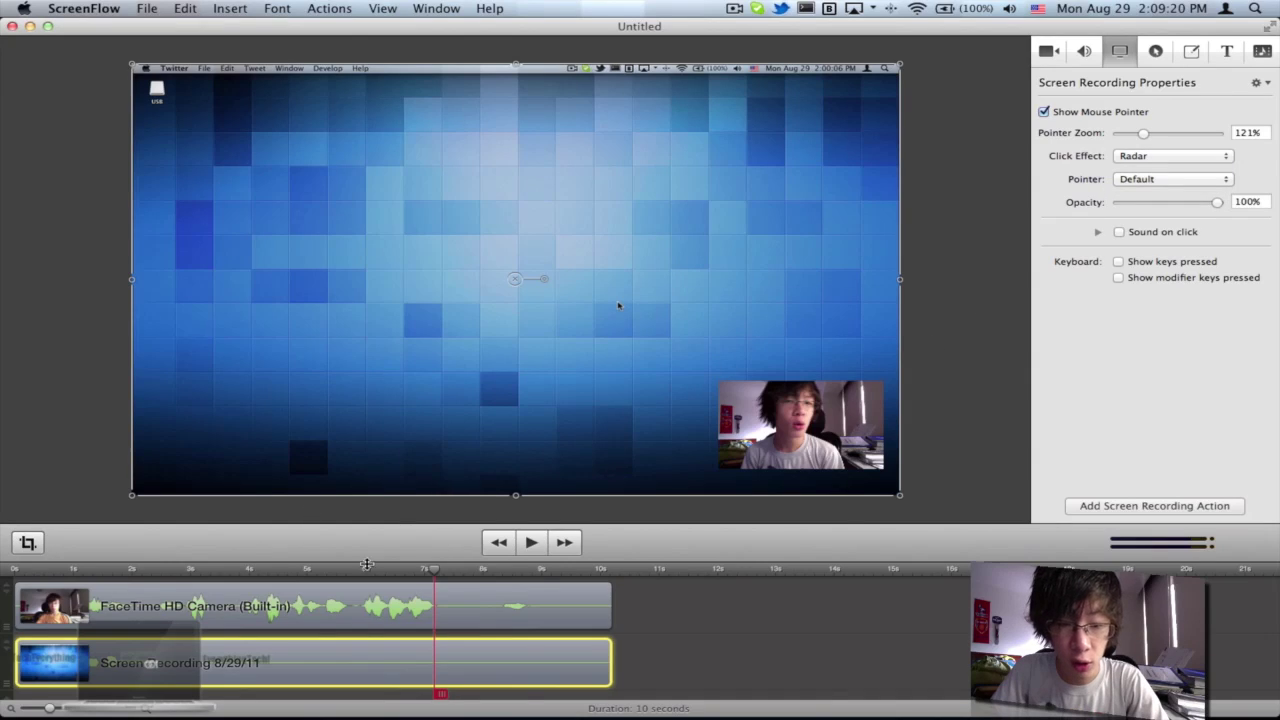
left_click(515, 569)
key("space")
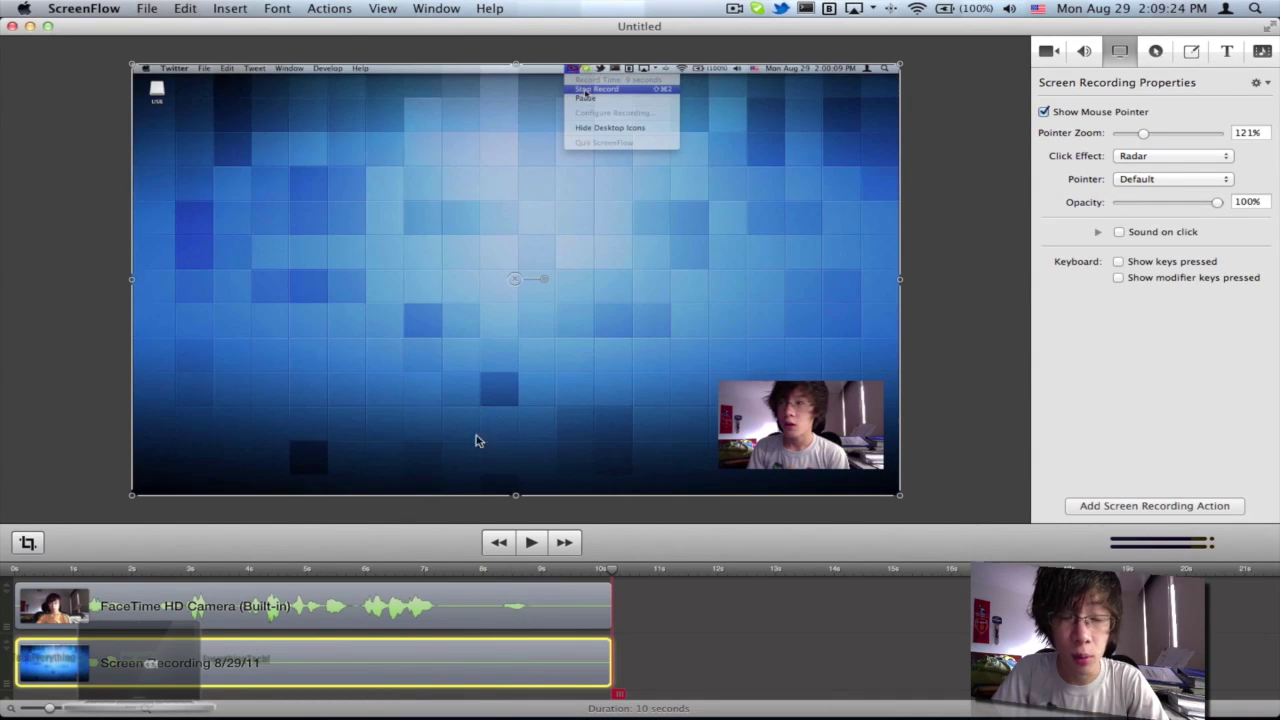
left_click(44, 574)
key("space")
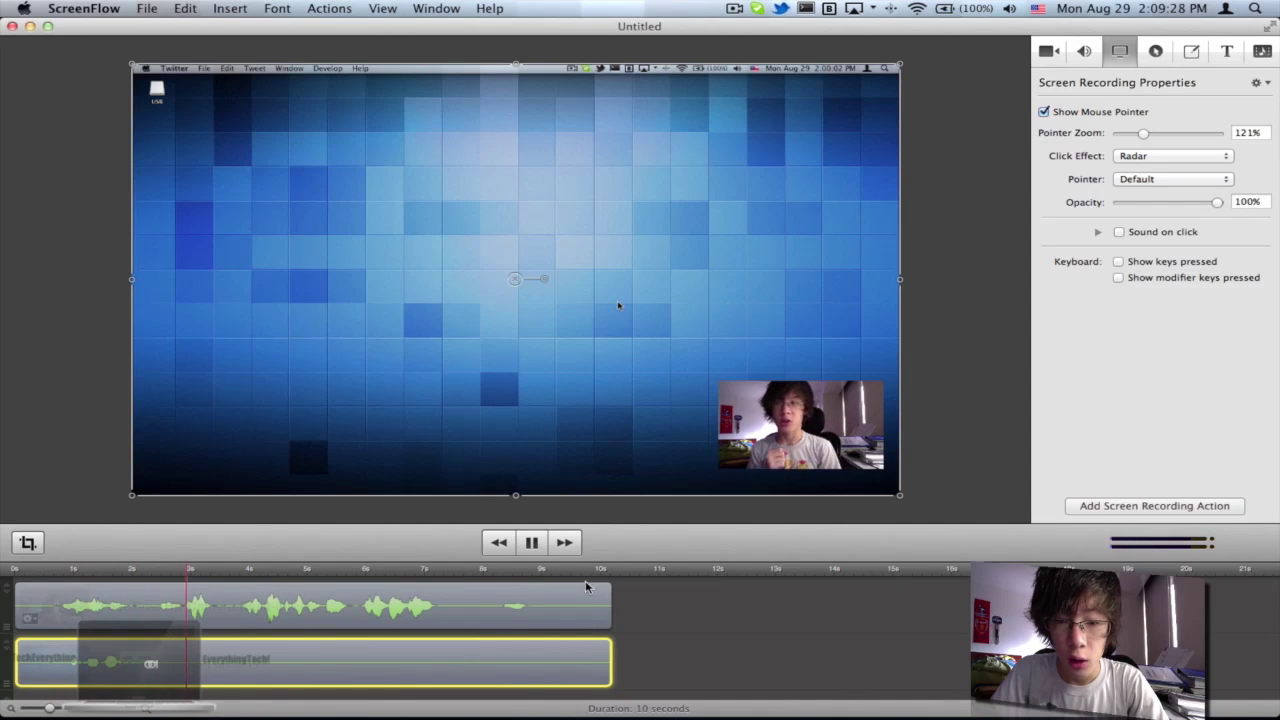
key("space")
Step: Try the Invert click effect by previewing the last second or so of the recording, and reset the effect to None
left_click(1160, 157)
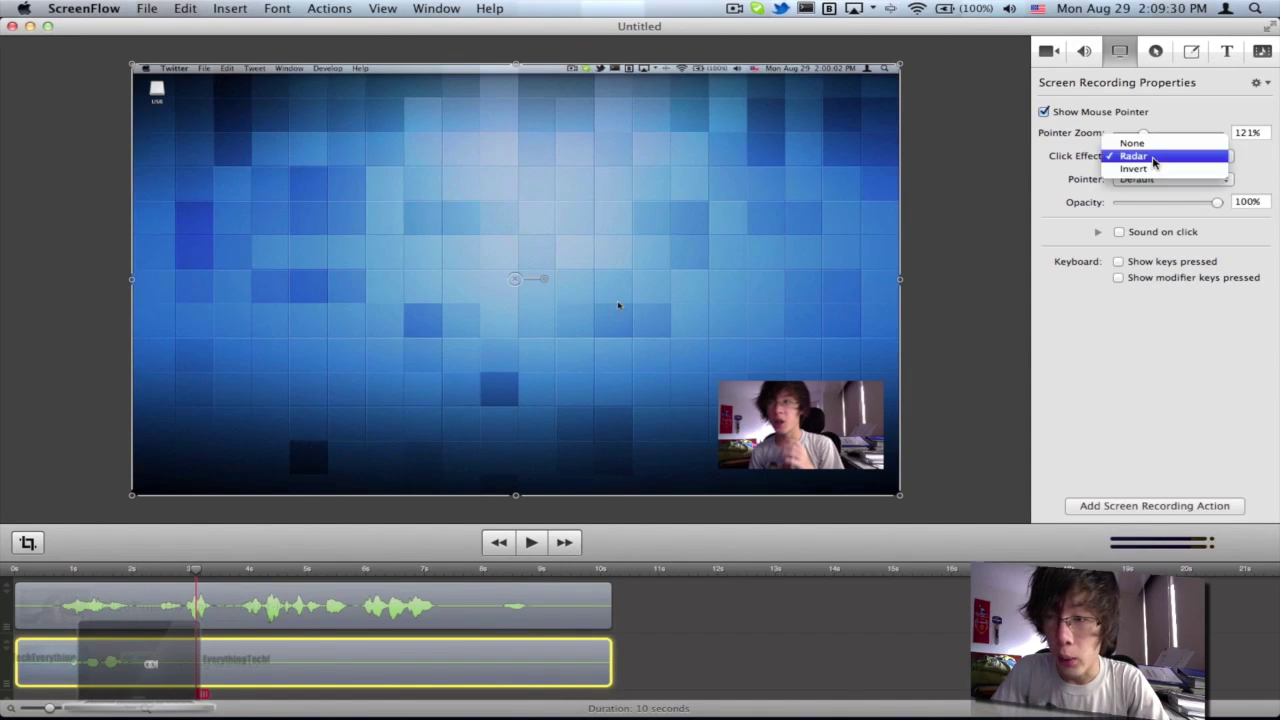
left_click(1152, 168)
left_click(574, 568)
key("space")
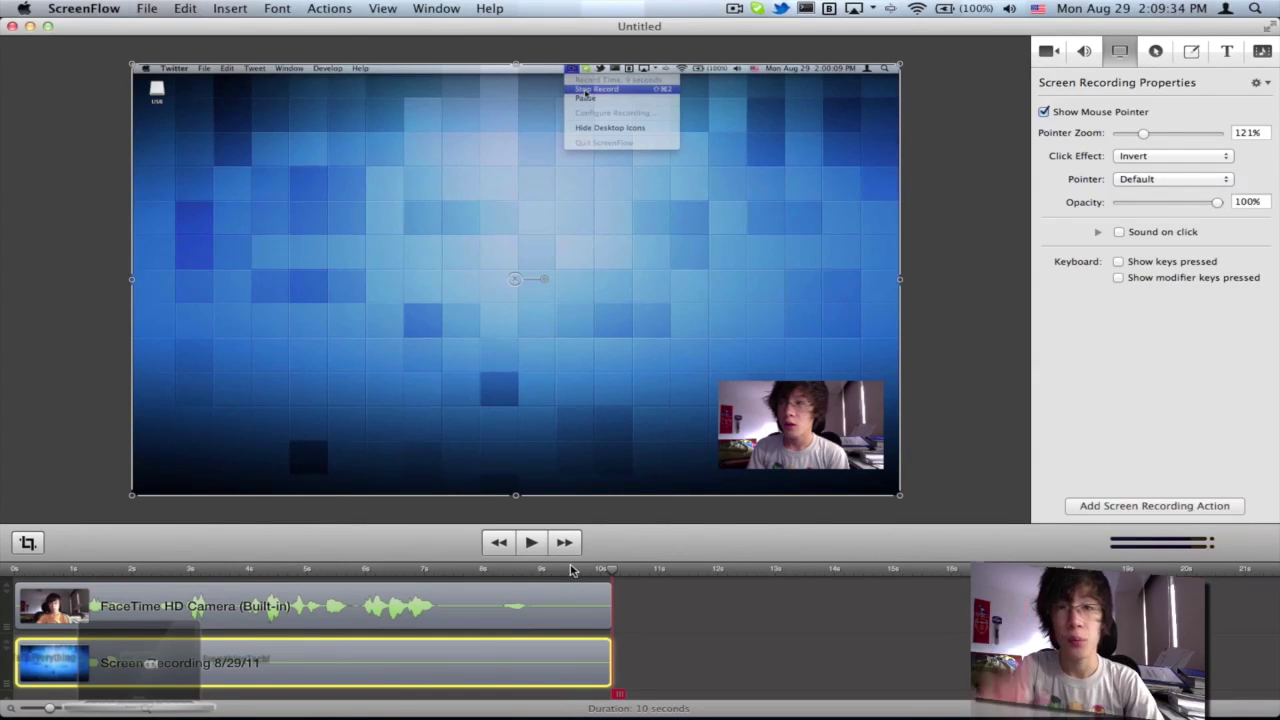
left_click(560, 570)
key("space")
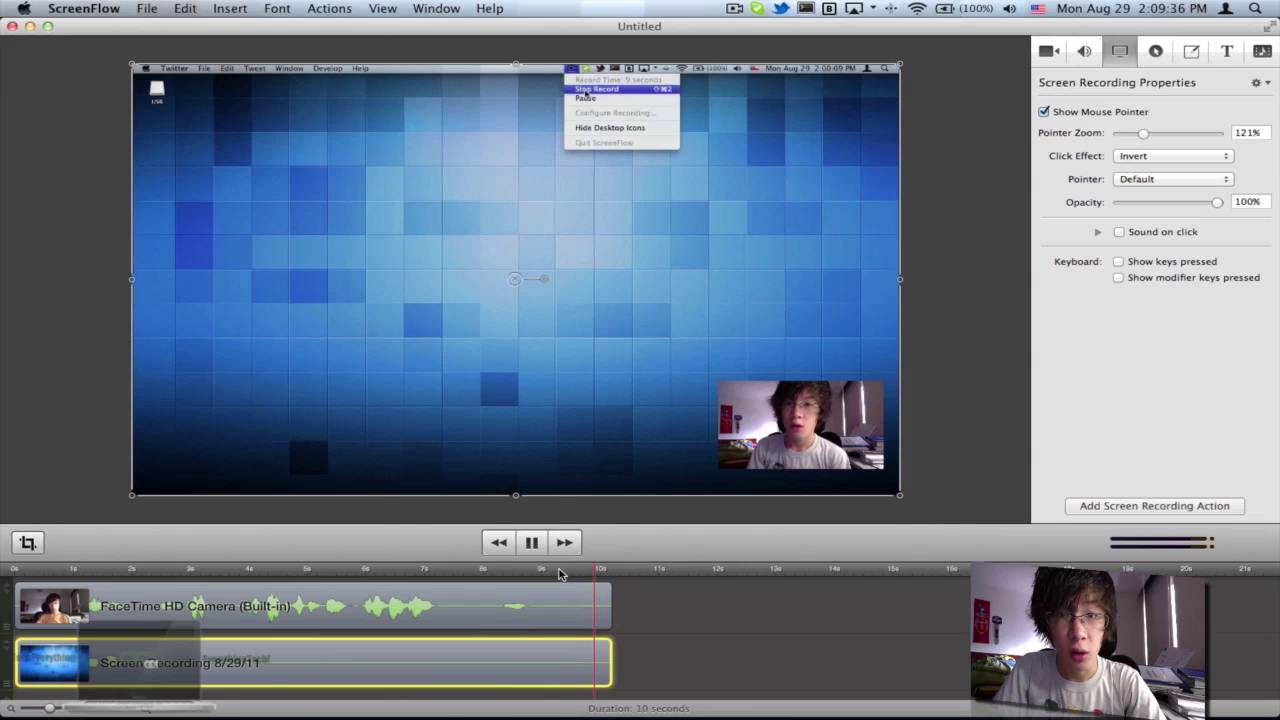
left_click(533, 570)
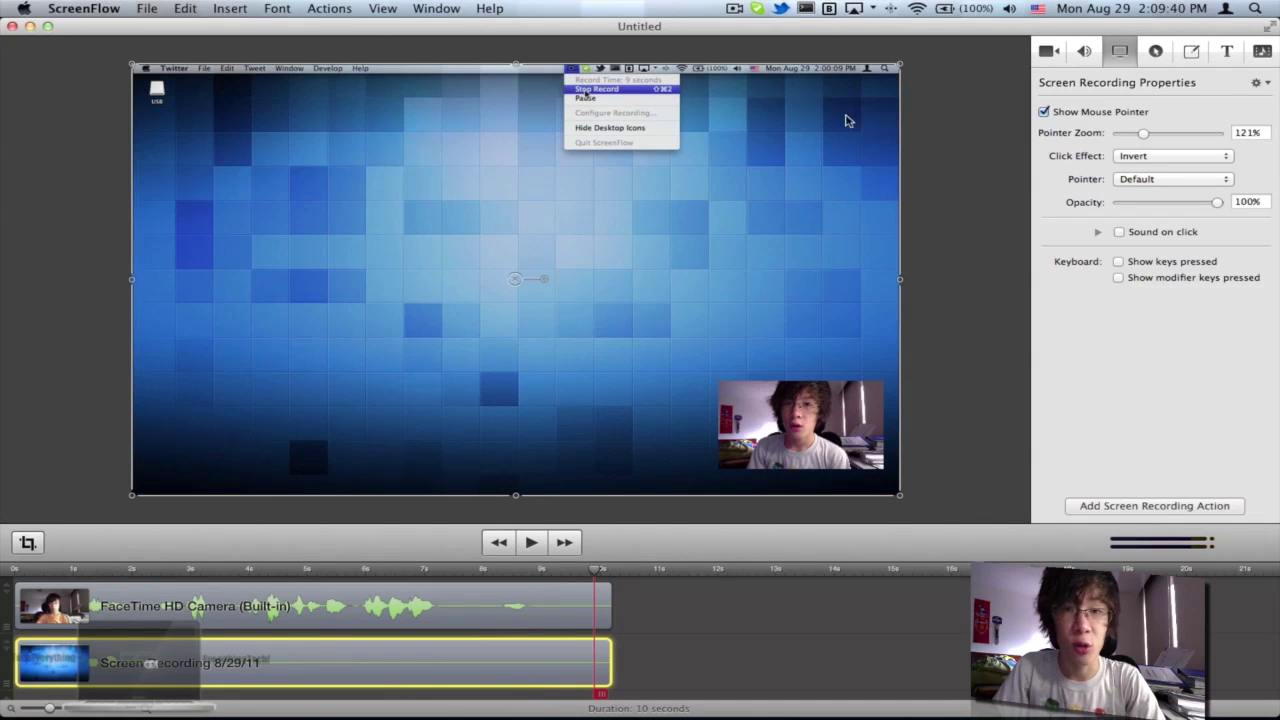
left_click(1165, 156)
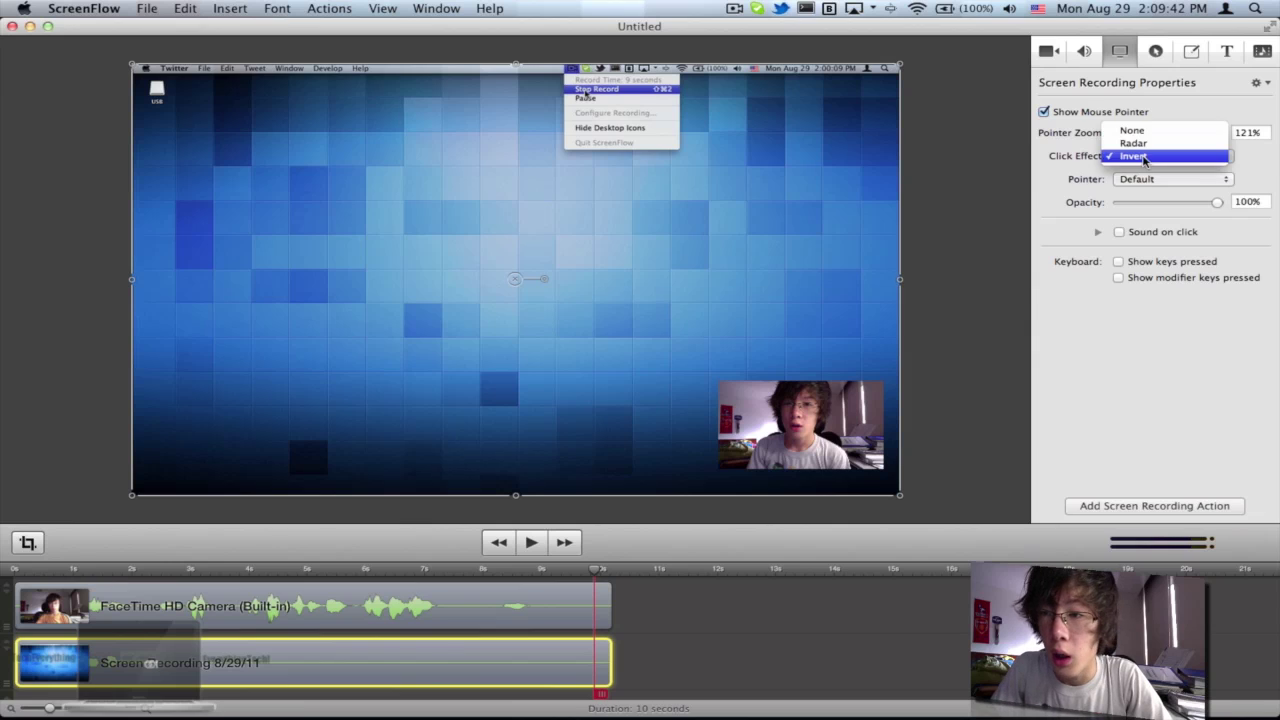
left_click(1140, 129)
Step: Try the Circle and Square pointer styles on the screen recording and restore the Default pointer
left_click(1140, 179)
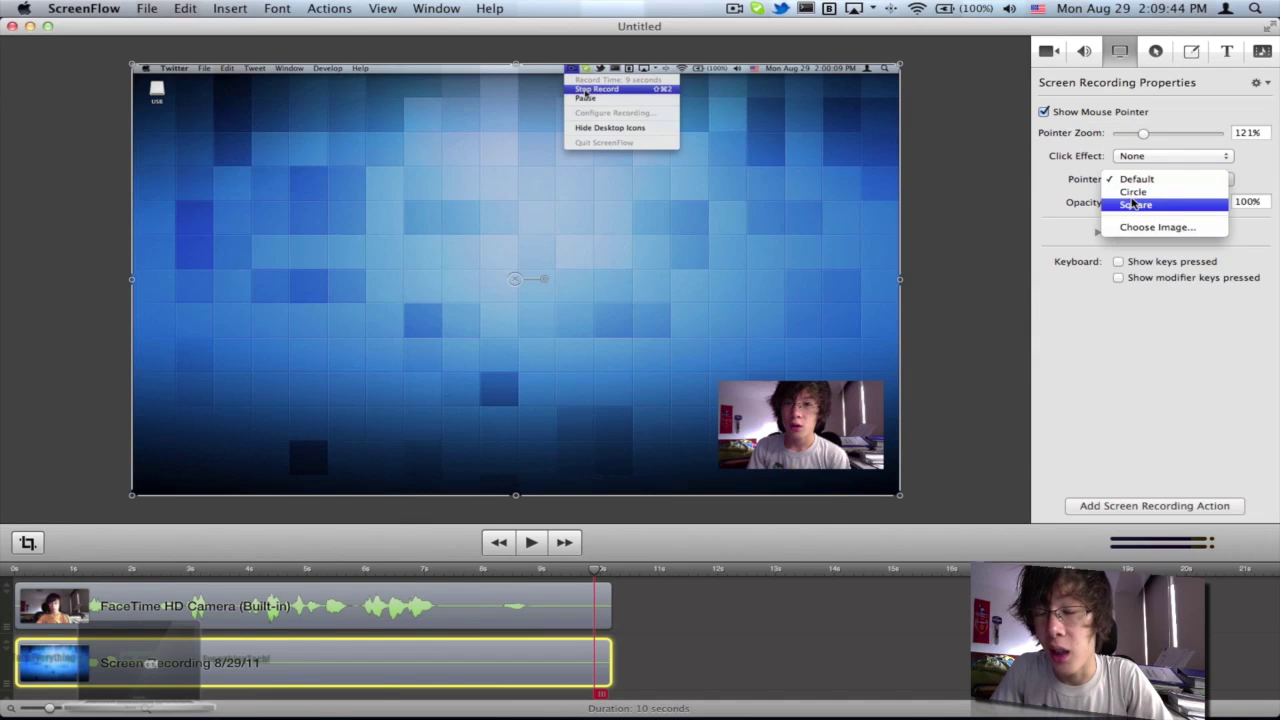
left_click(1134, 192)
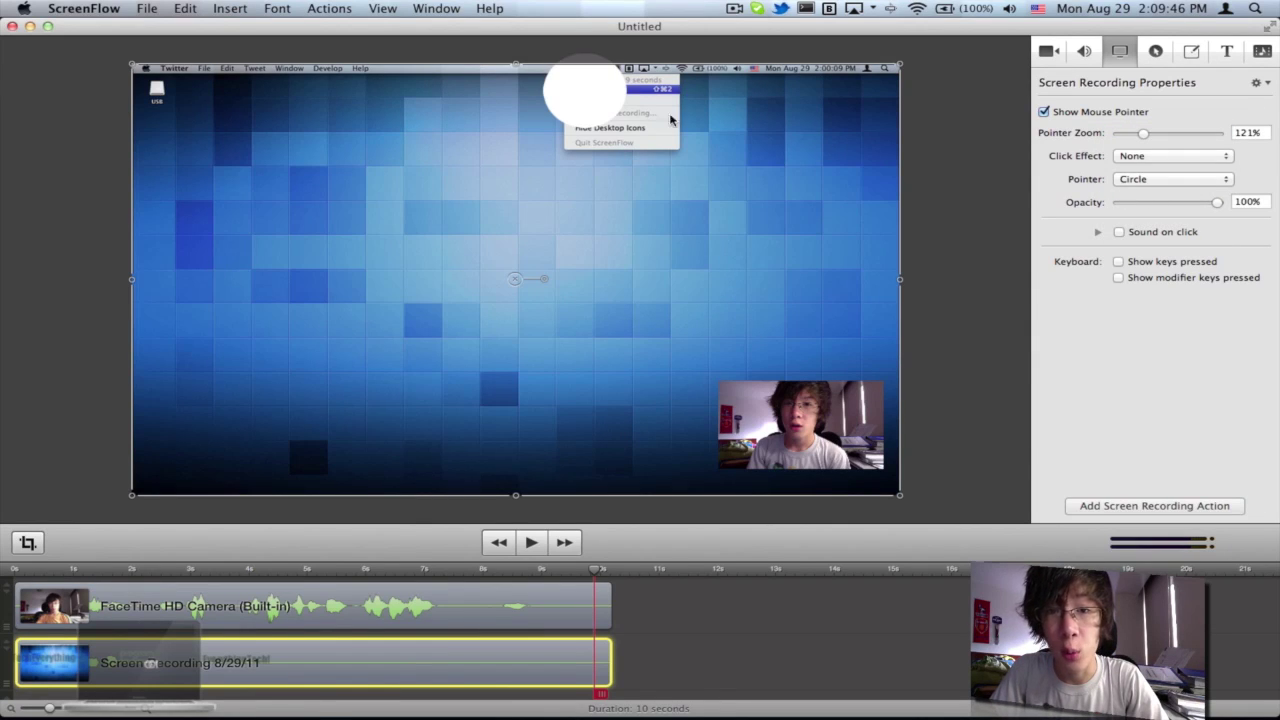
left_click(1136, 180)
left_click(1136, 192)
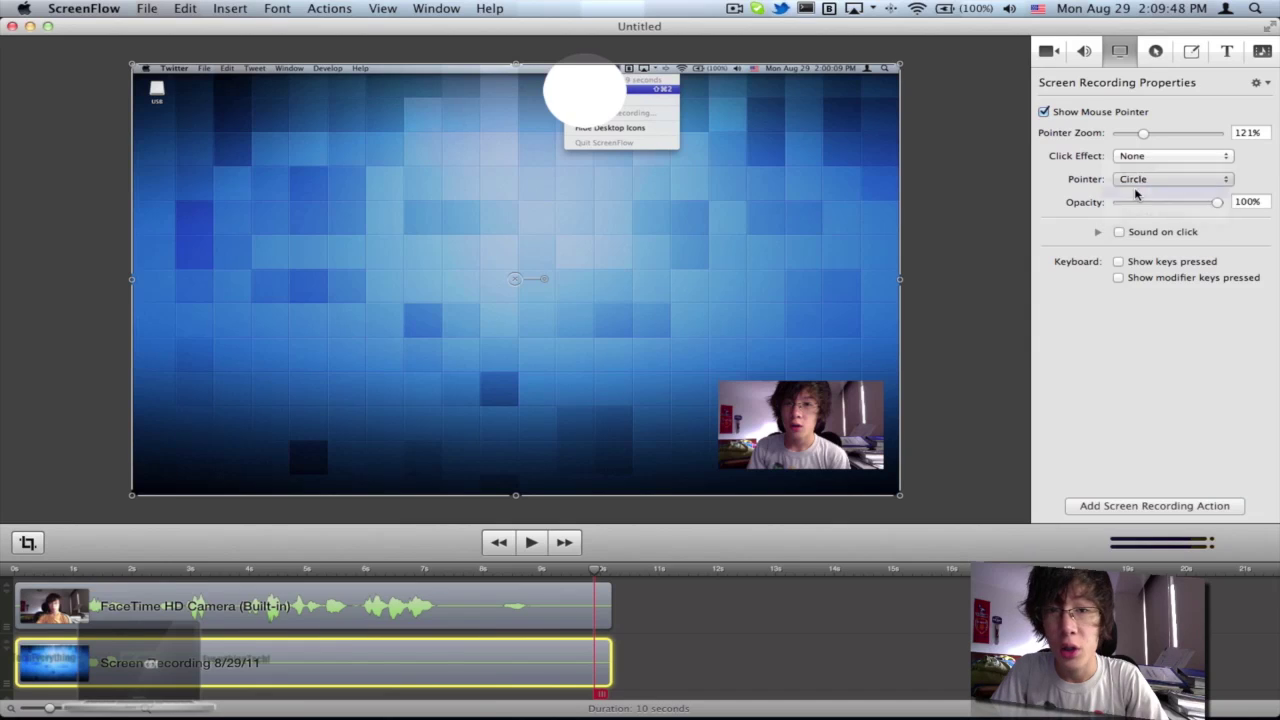
left_click(1137, 182)
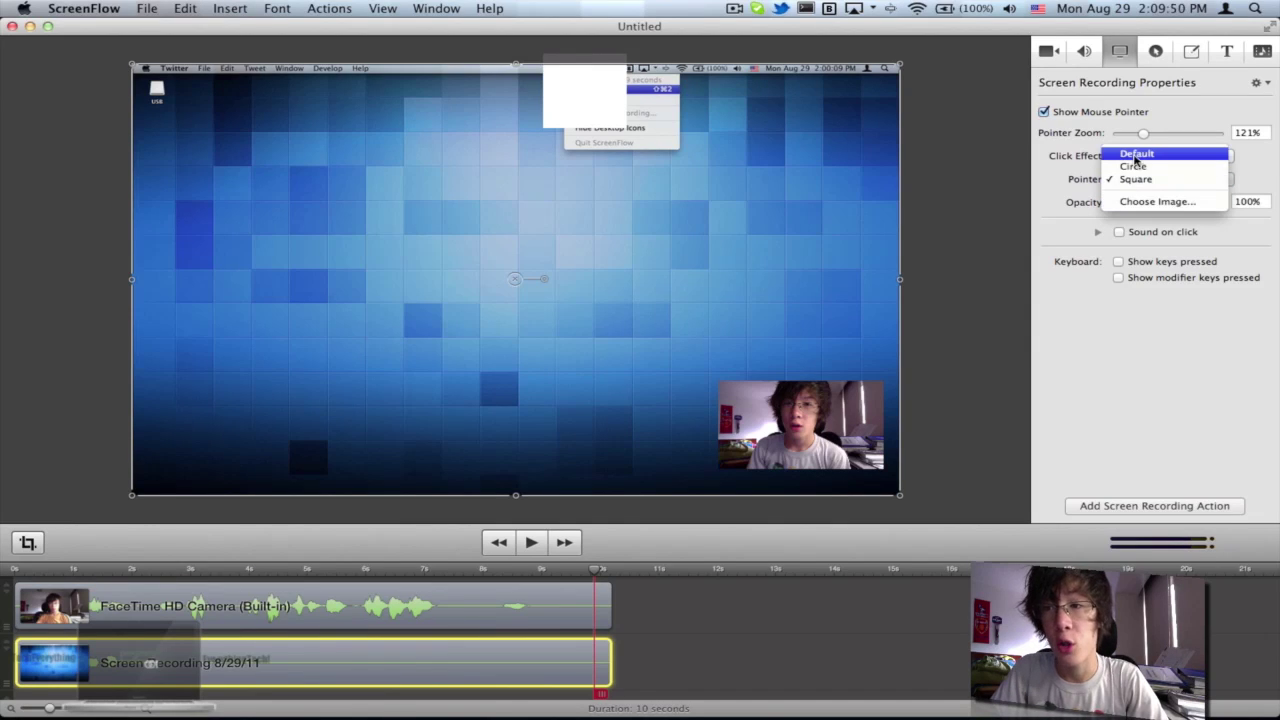
left_click(1136, 155)
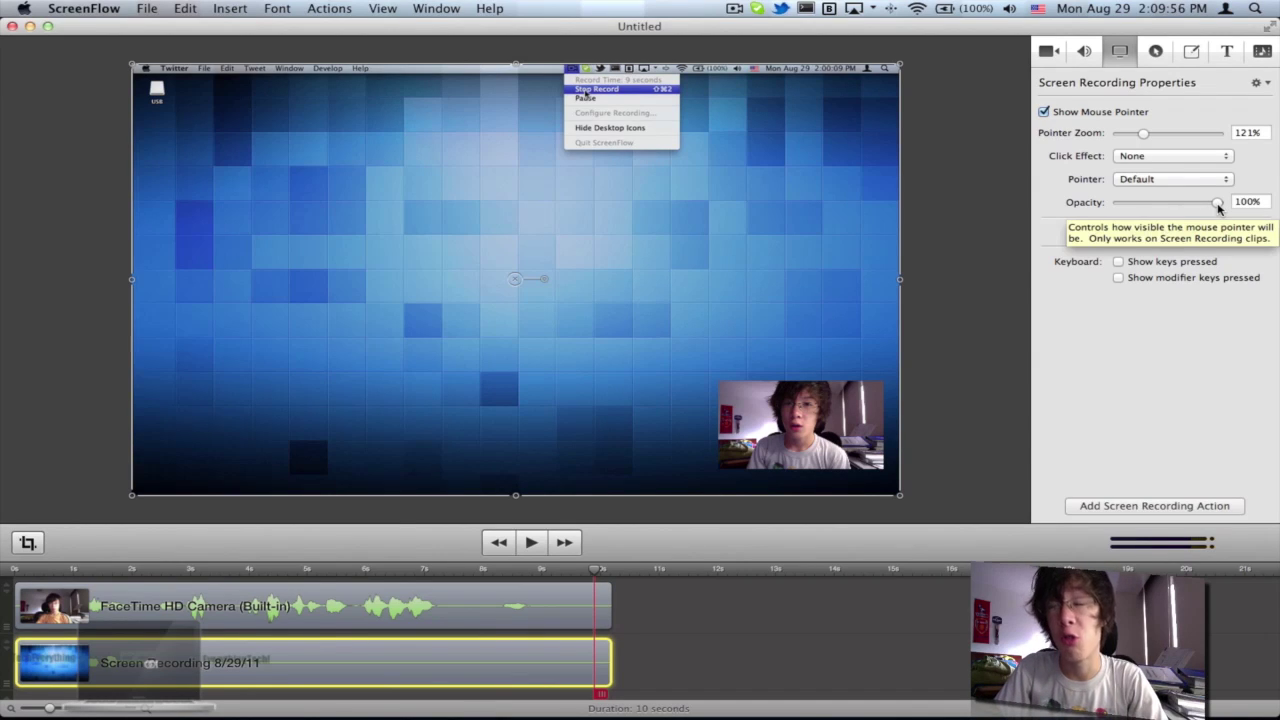
Step: Move the playhead to about the 7-second mark and expand the Sound on click options to examine them
mouse_move(1218, 206)
left_mouse_down()
mouse_move(1110, 208)
mouse_move(1217, 215)
left_mouse_up()
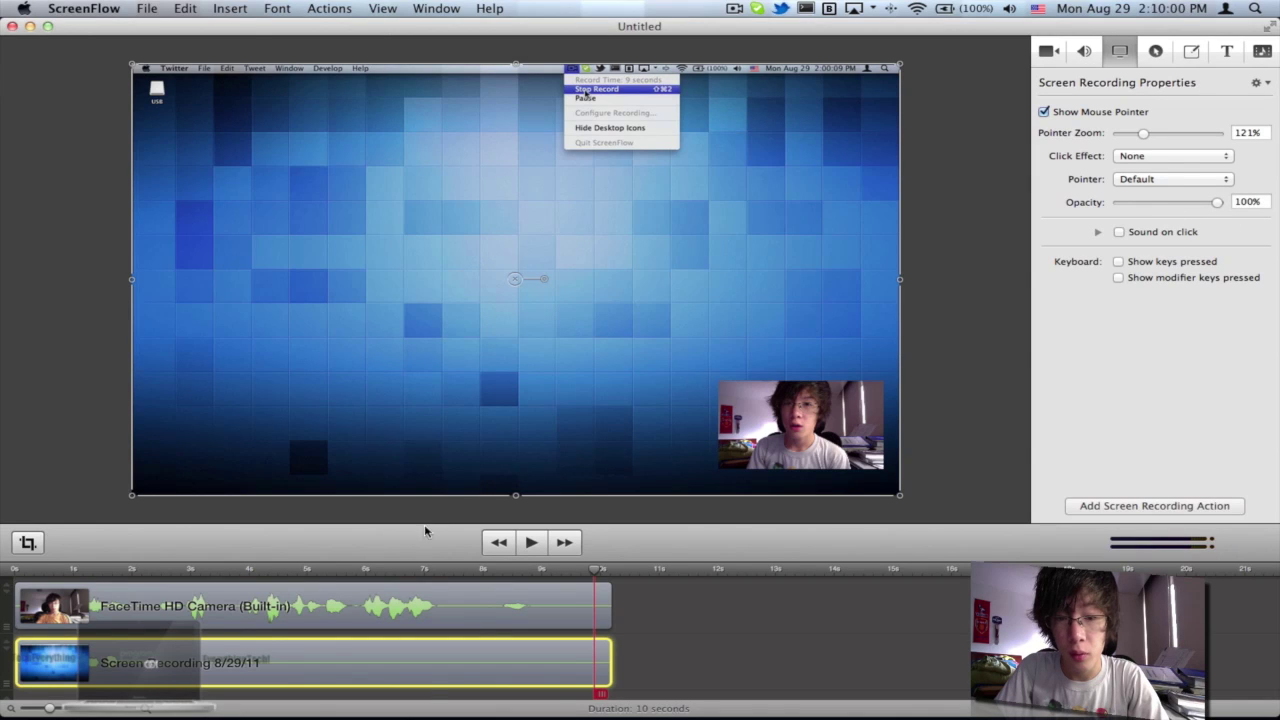
left_click(421, 568)
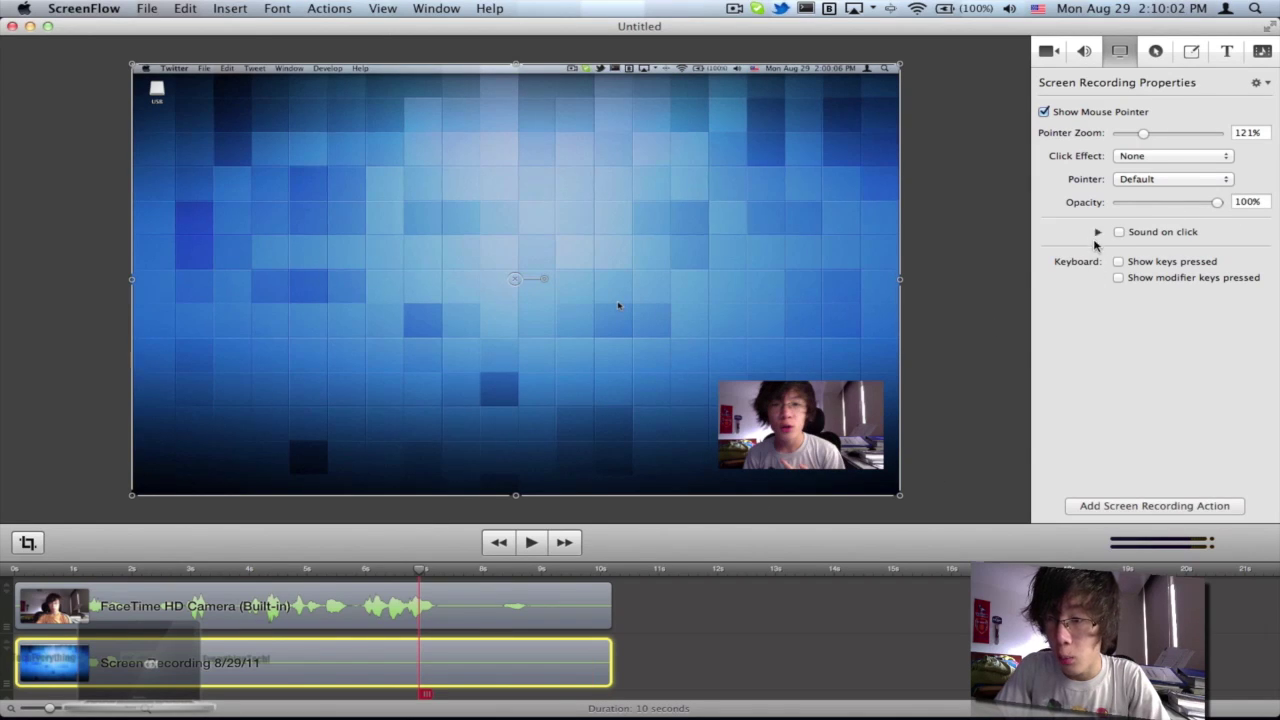
left_click(1097, 233)
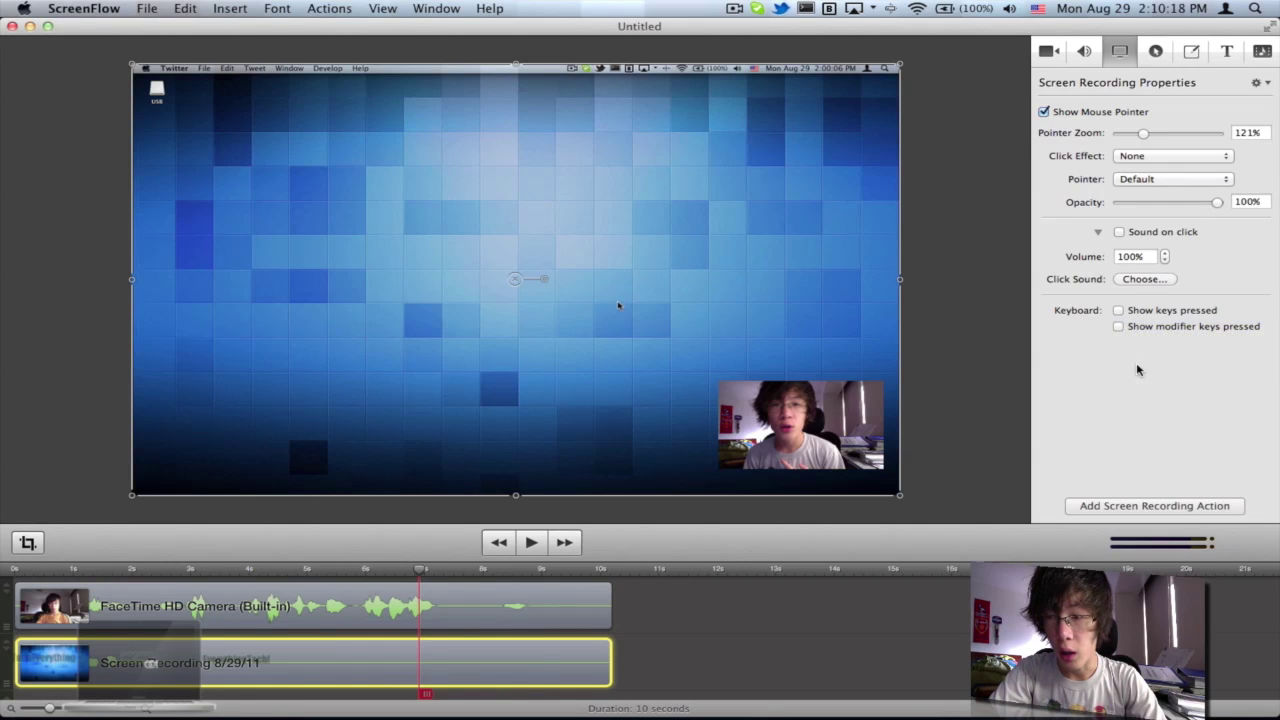
left_click(1086, 52)
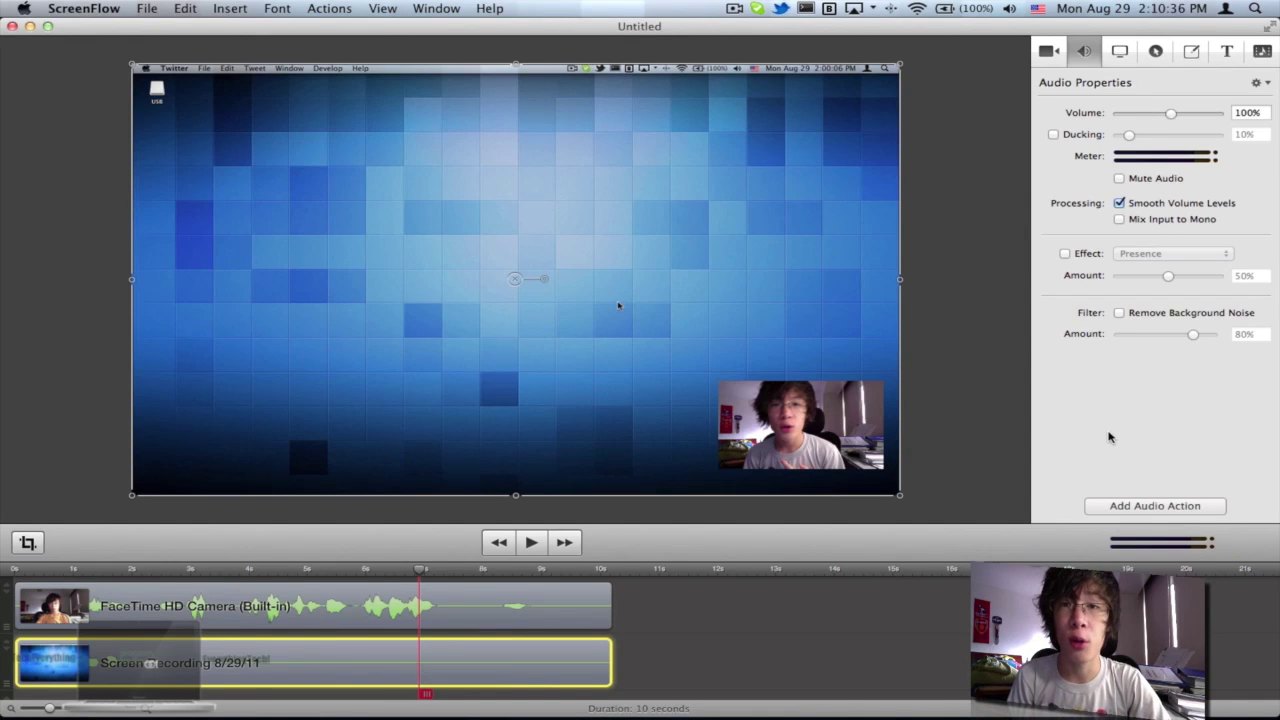
left_click(1121, 52)
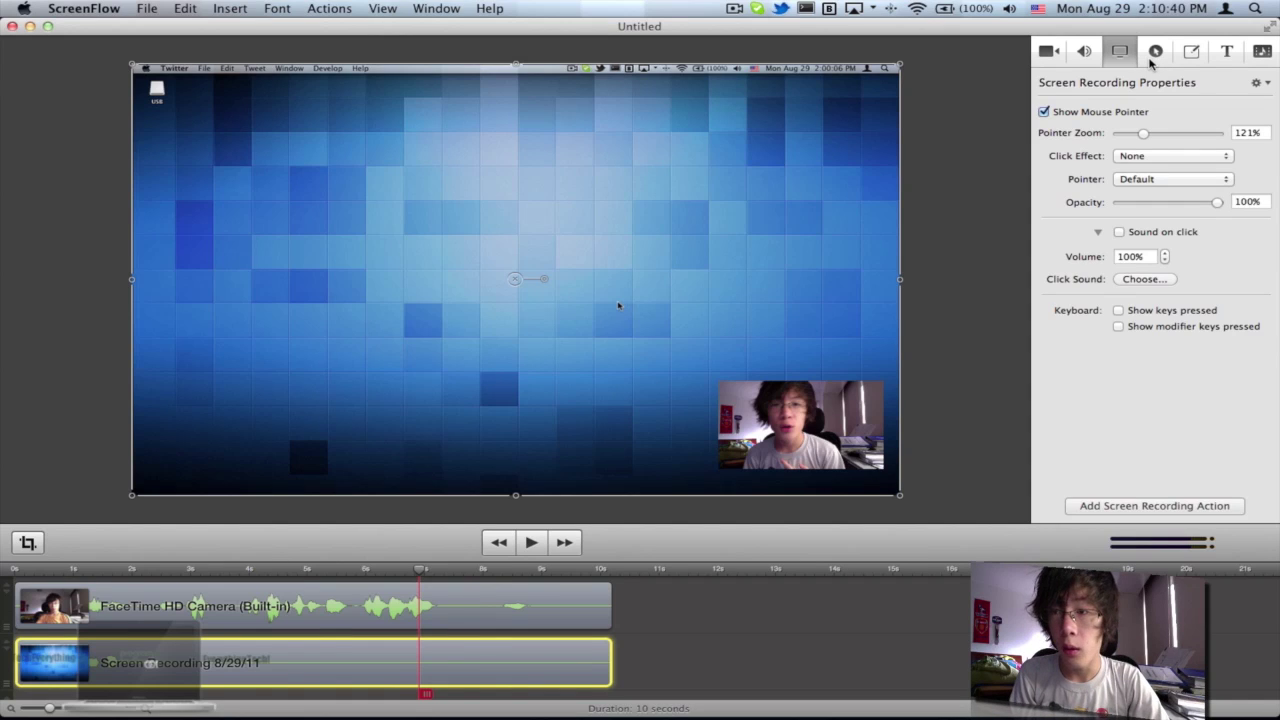
Step: Add a callout to the screen recording clip from about the 7-second mark and preview it for about a second
left_click(1155, 52)
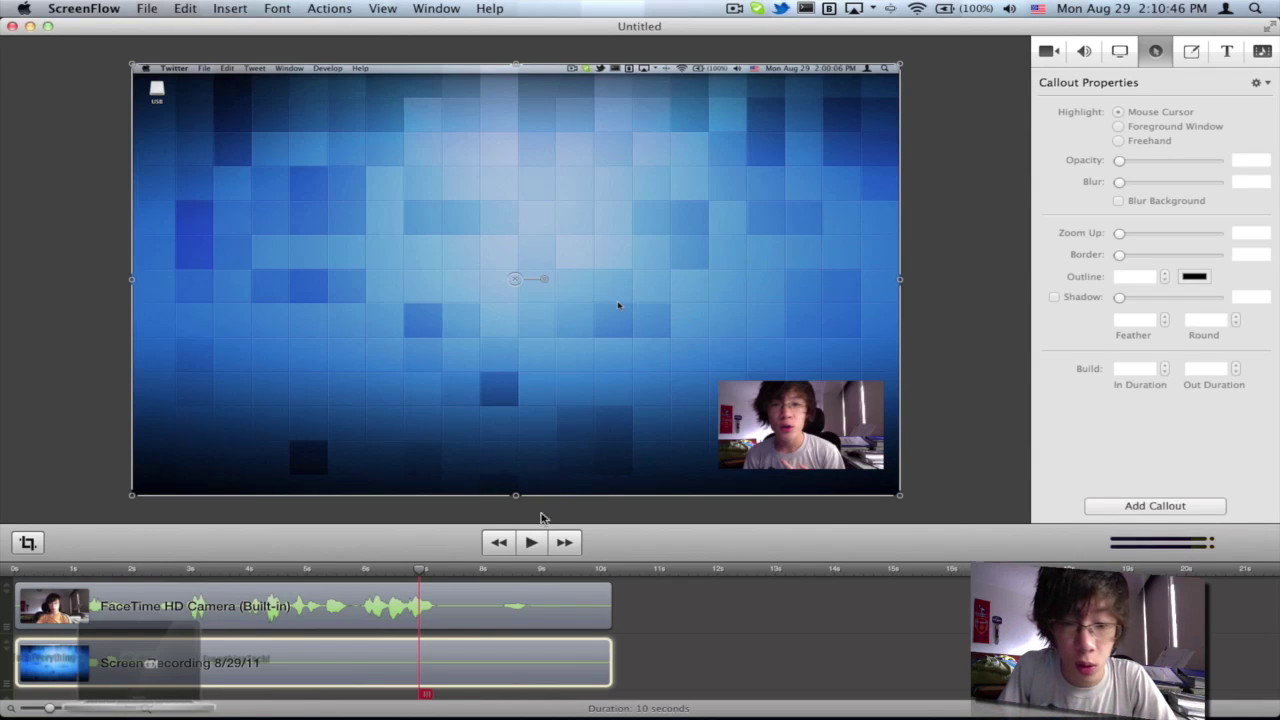
left_click(522, 671)
left_click(1128, 503)
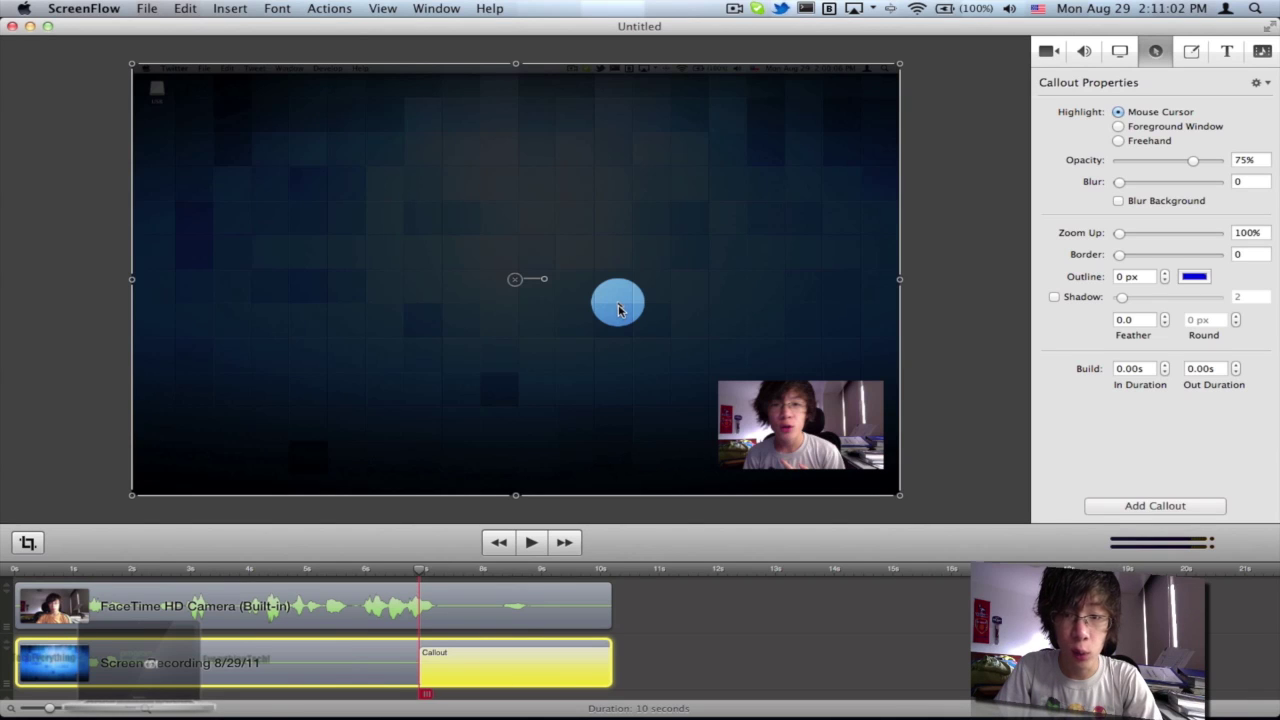
key("space")
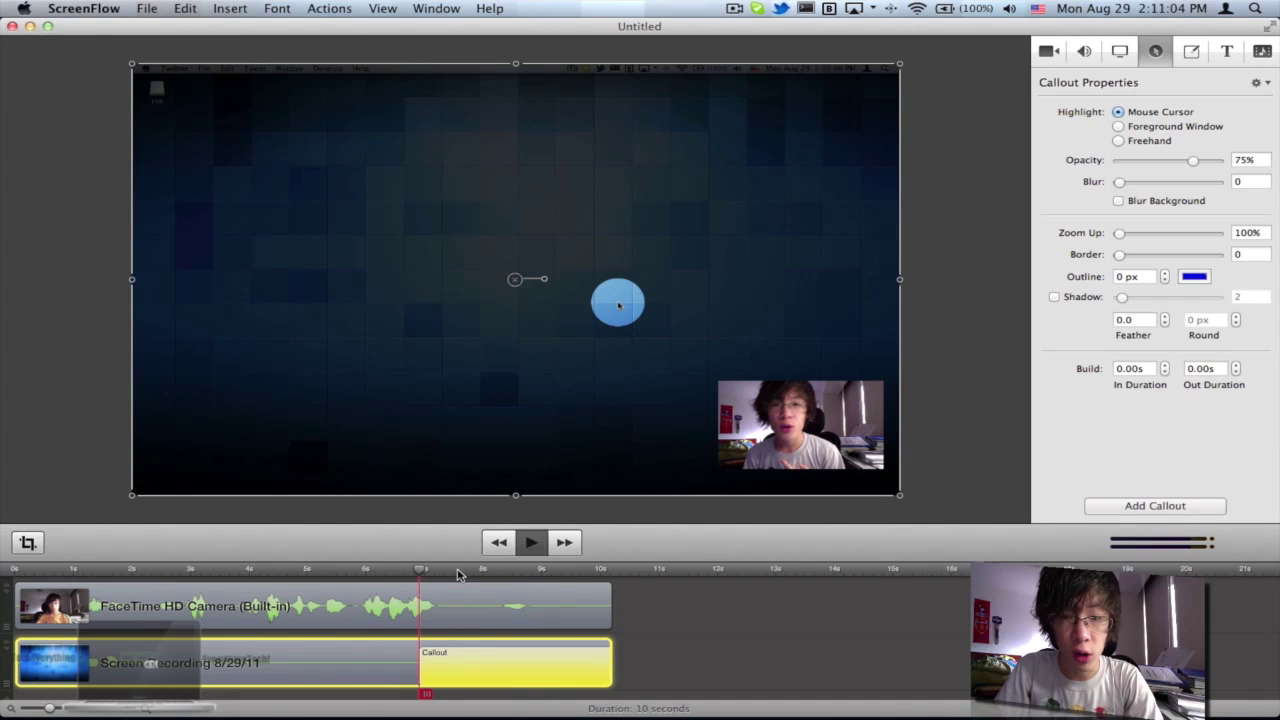
key("space")
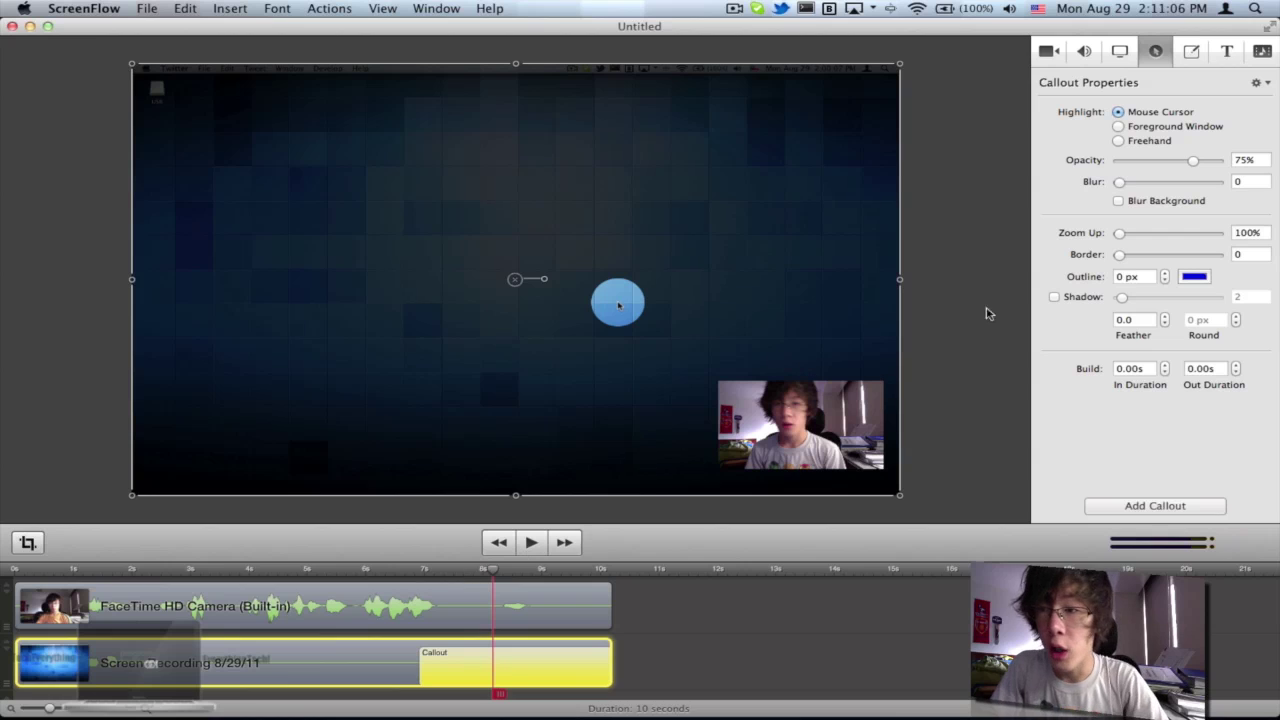
Step: Try the Foreground Window and Freehand highlights on the callout, painting a horizontal freehand stroke, and return to Mouse Cursor
left_click(1118, 127)
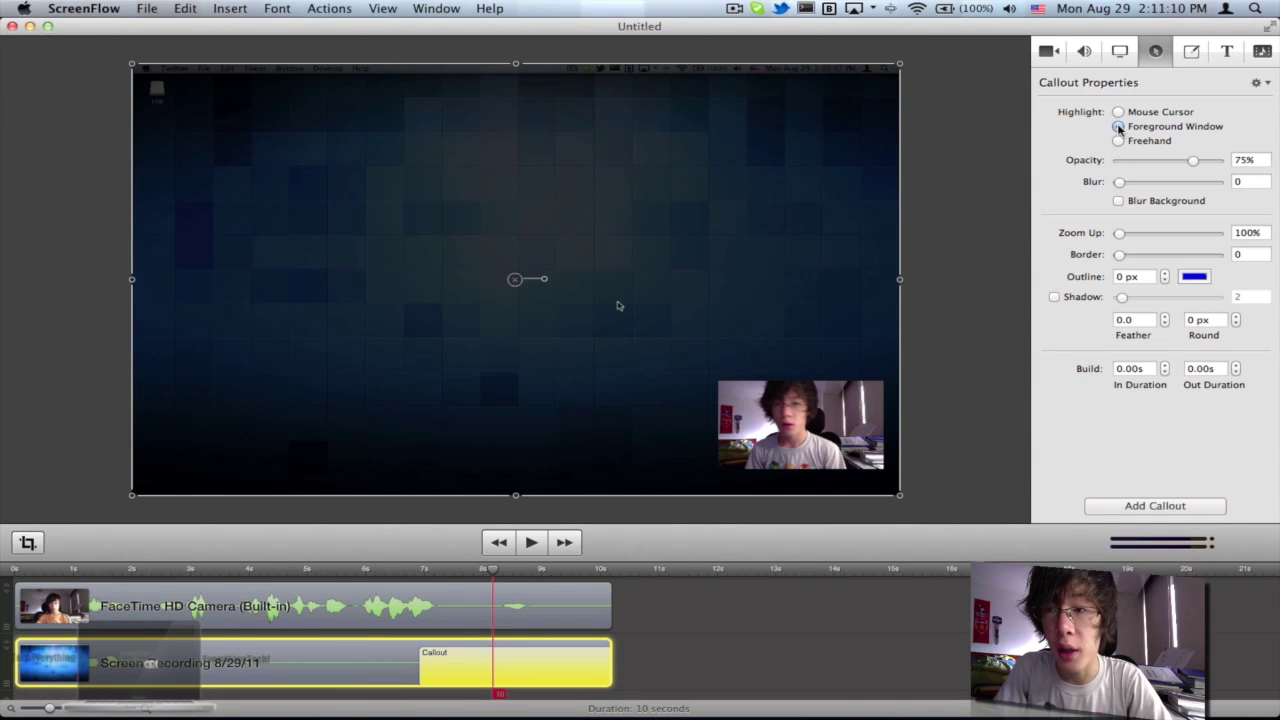
left_click(1118, 113)
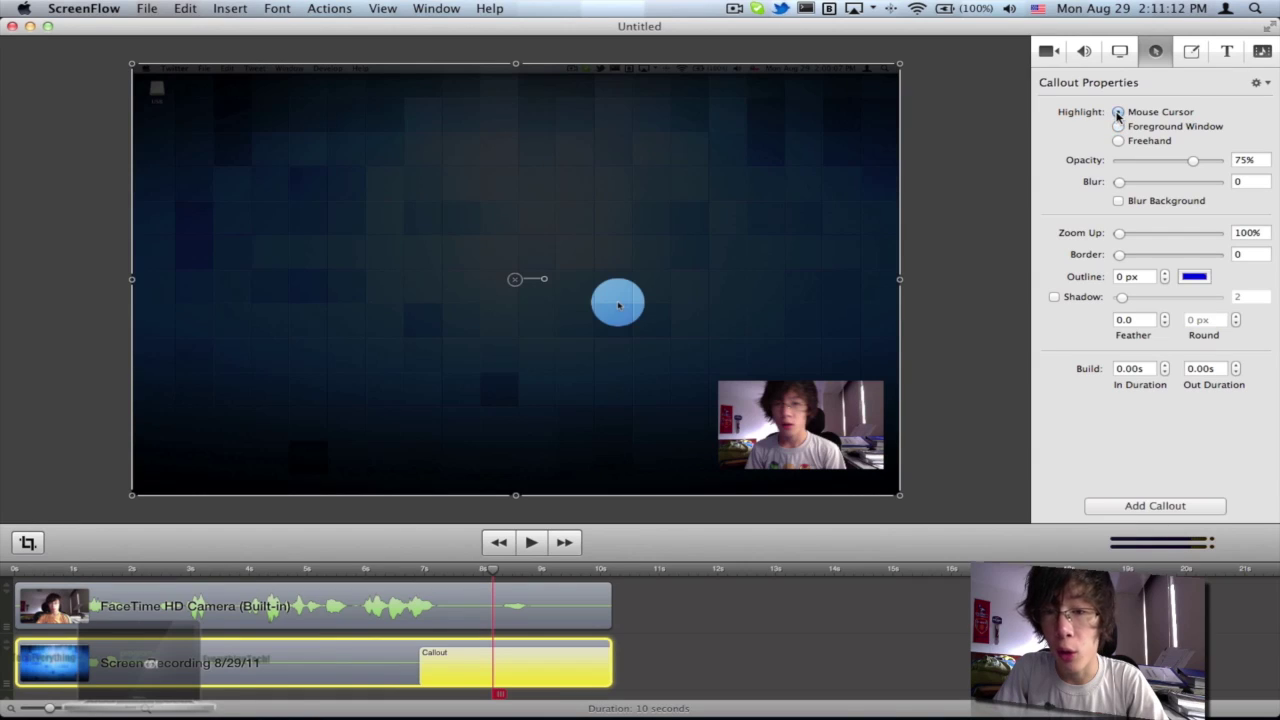
left_click(1118, 141)
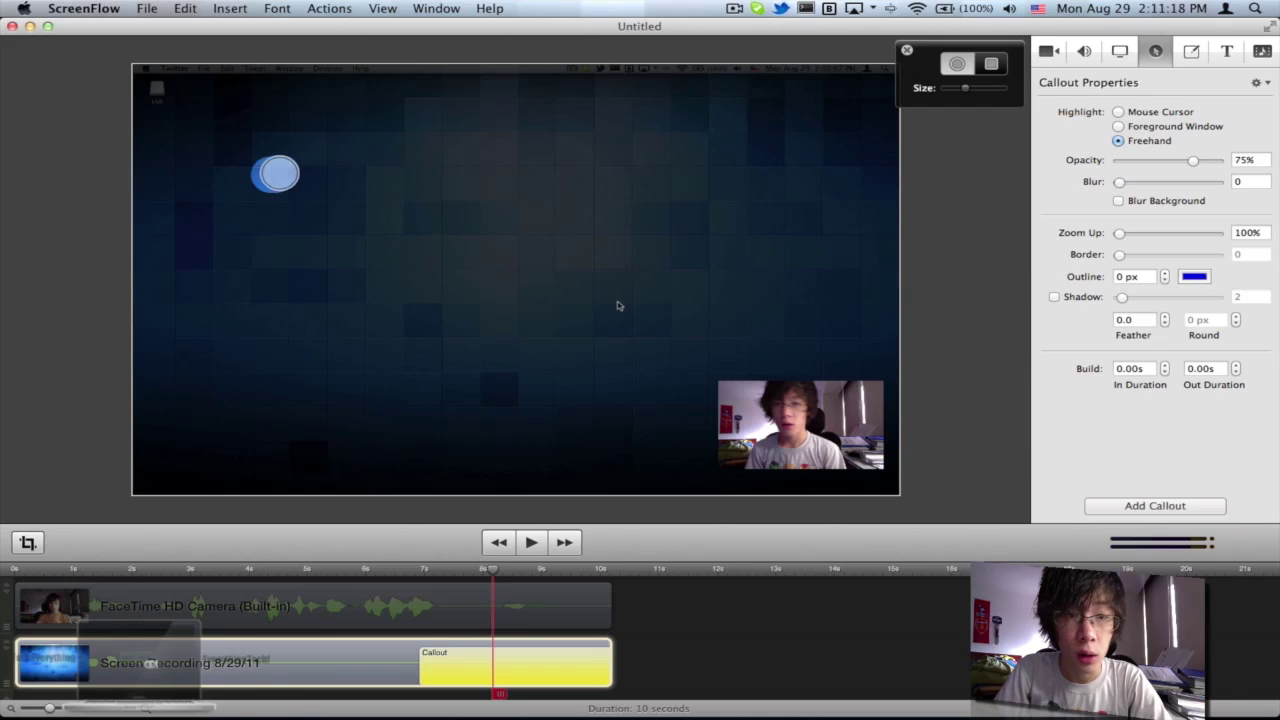
left_click_drag(272, 174, 573, 171)
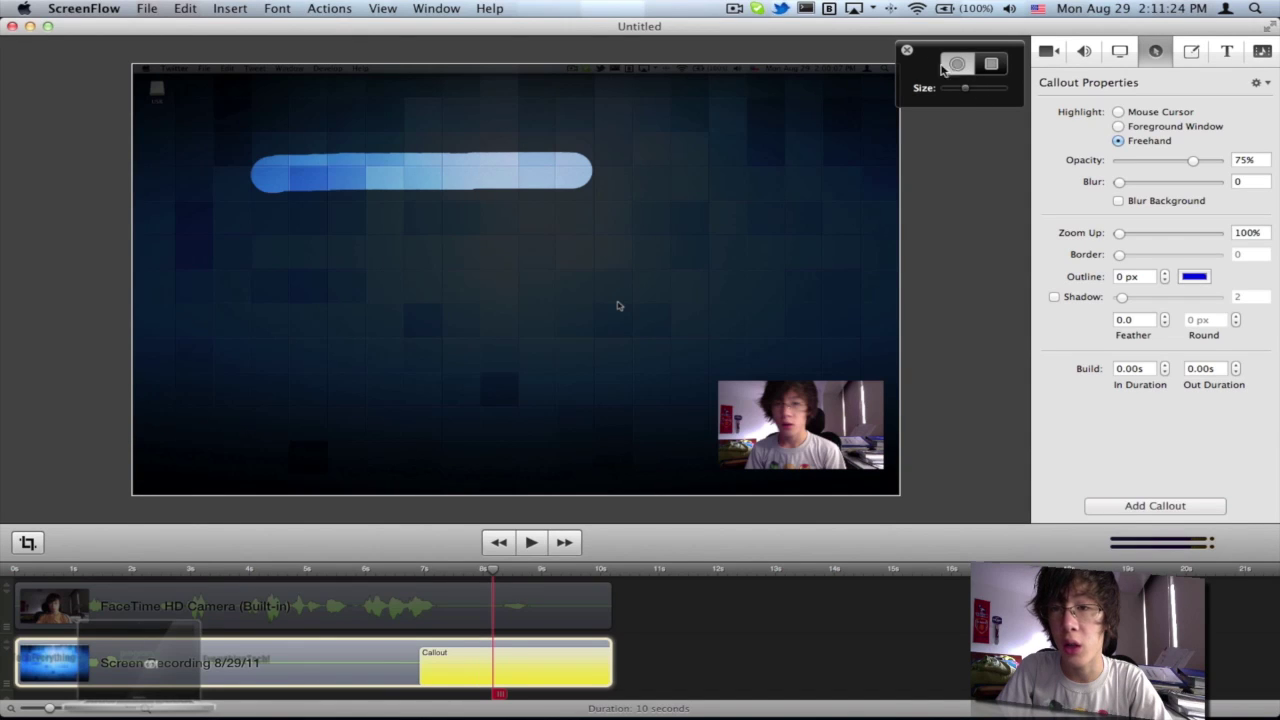
left_click(907, 50)
left_click(1118, 112)
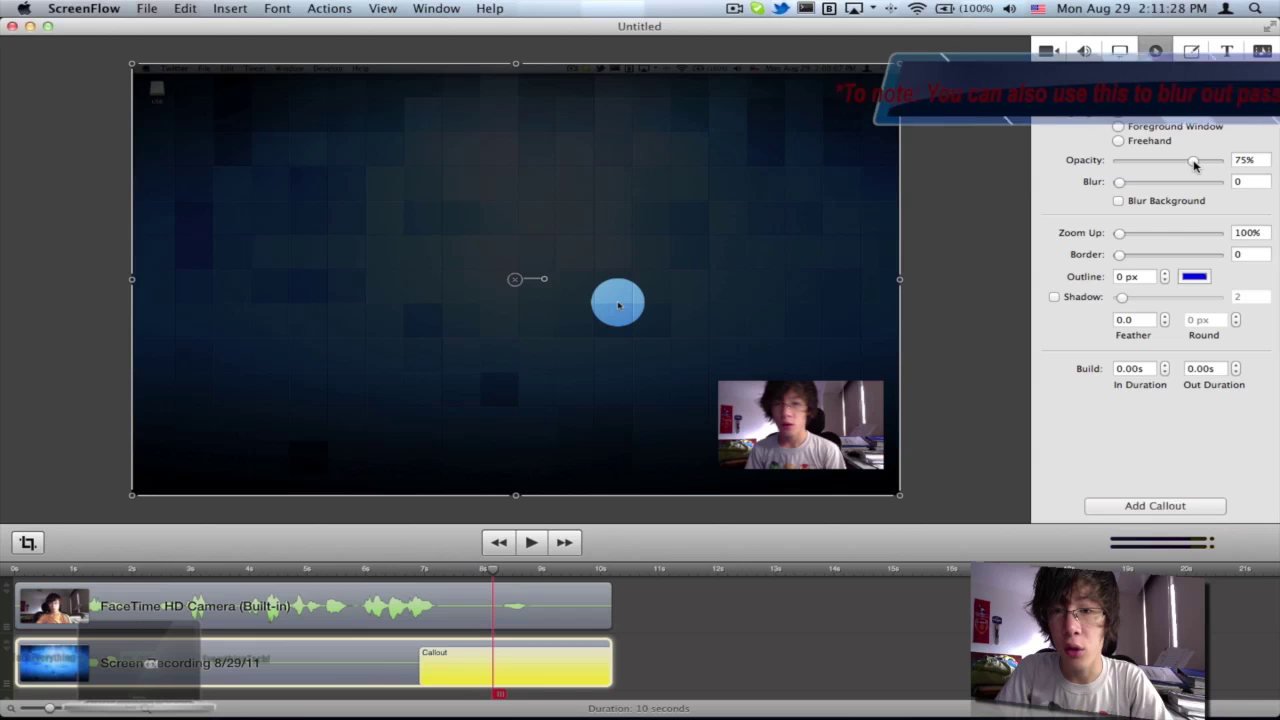
Step: Set the callout's opacity to 80% with Blur Background enabled, and increase its Zoom Up to 342%
left_click_drag(1194, 163, 1107, 187)
left_click(1150, 204)
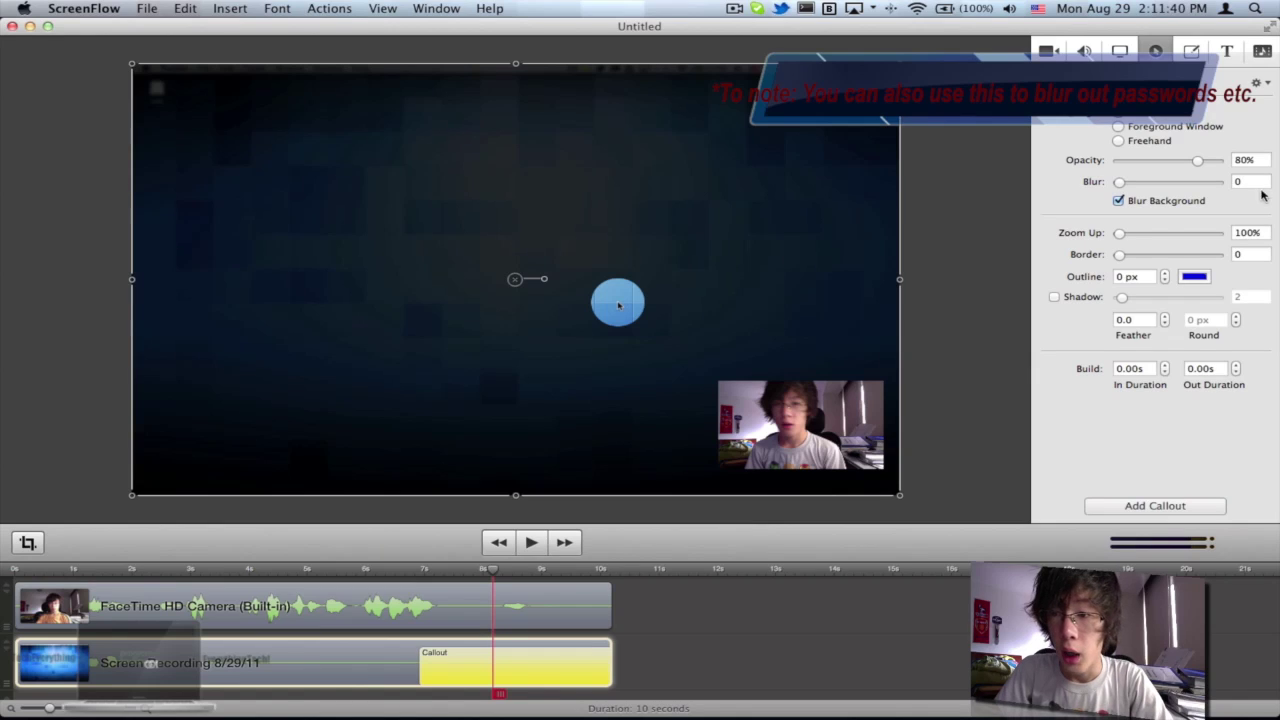
left_click_drag(1120, 234, 1178, 235)
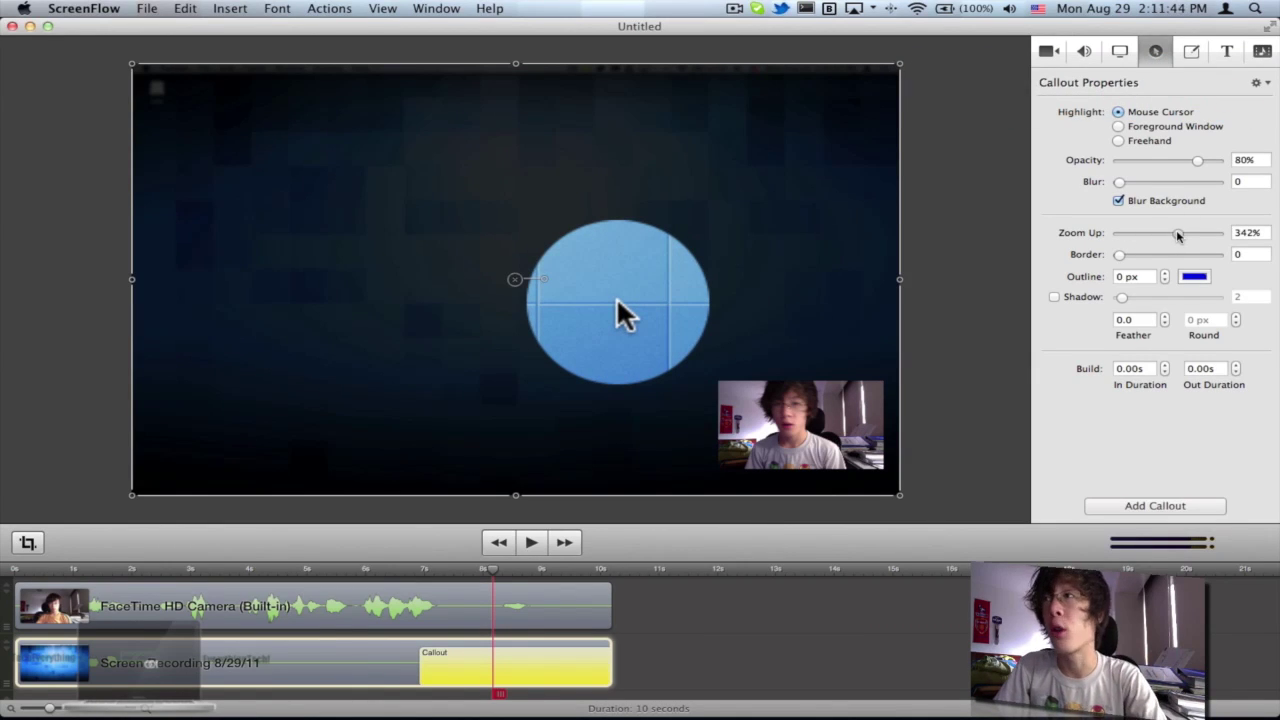
Step: Set the callout's Zoom Up to 100% and Border to 220, trying outline colors and choosing a muted purple
left_click_drag(1178, 234, 1192, 256)
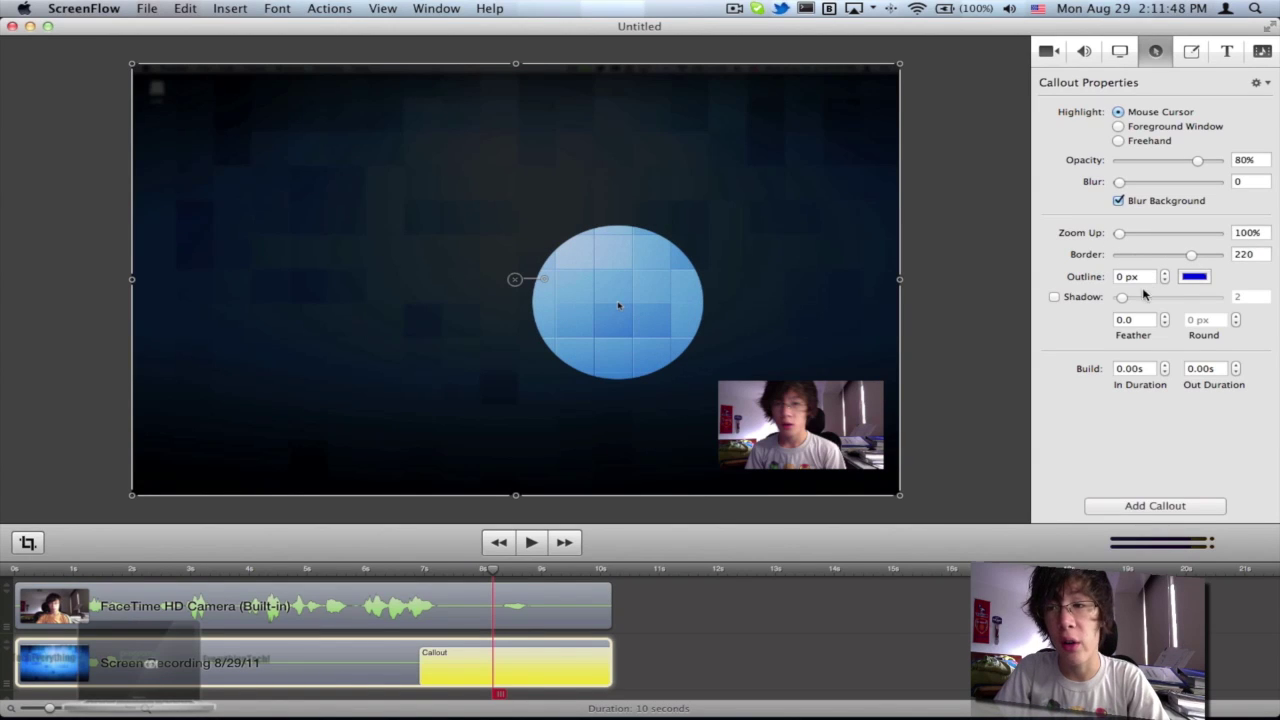
left_click(1188, 278)
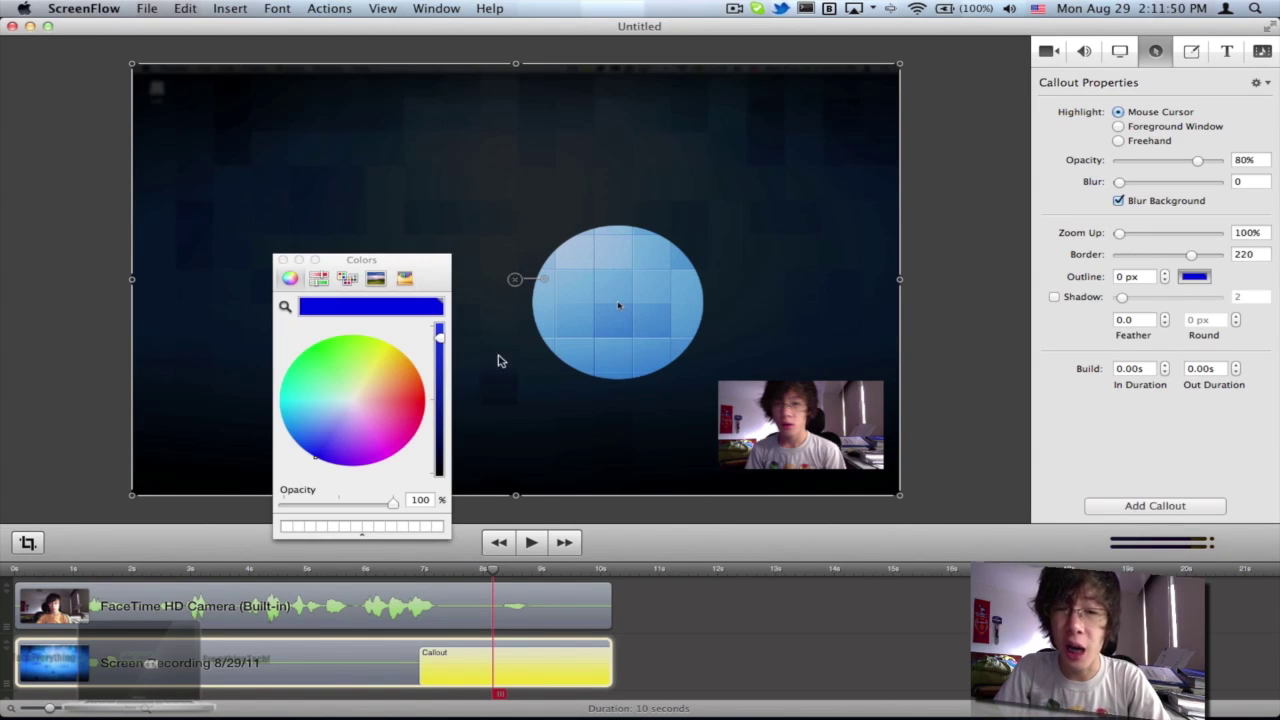
left_click(398, 367)
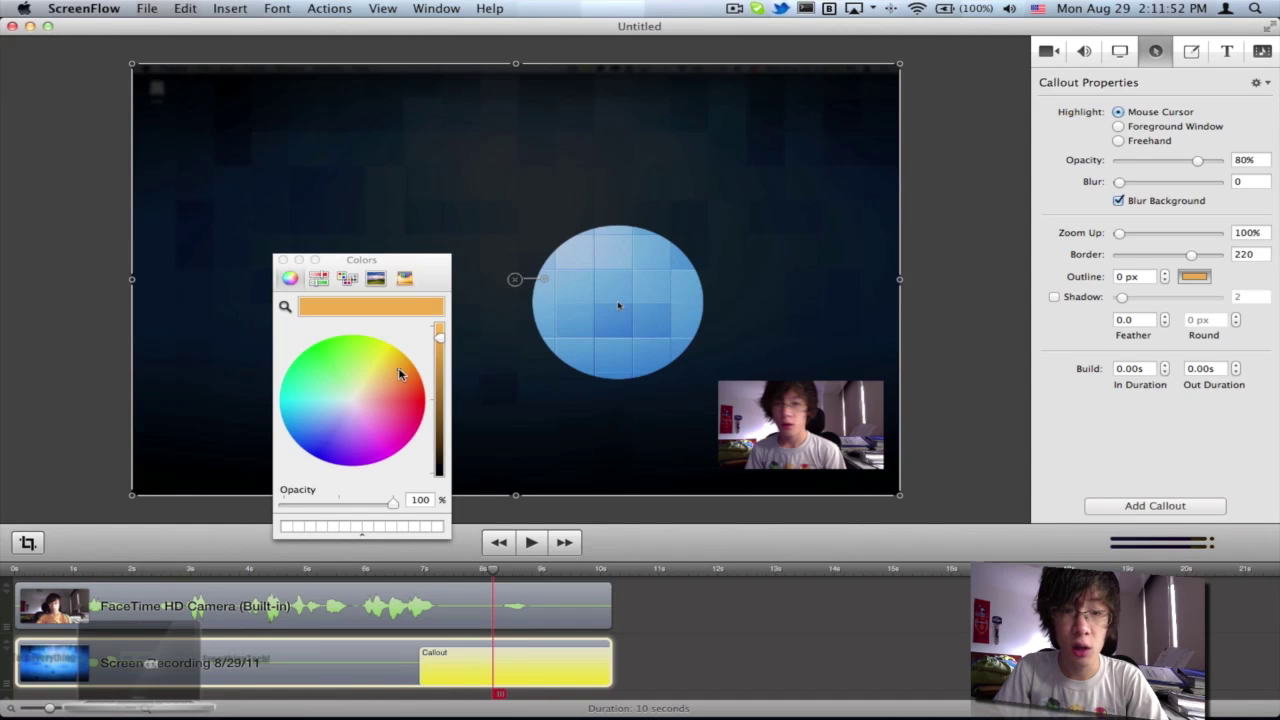
left_click(333, 434)
left_click_drag(435, 344, 439, 407)
left_click(370, 415)
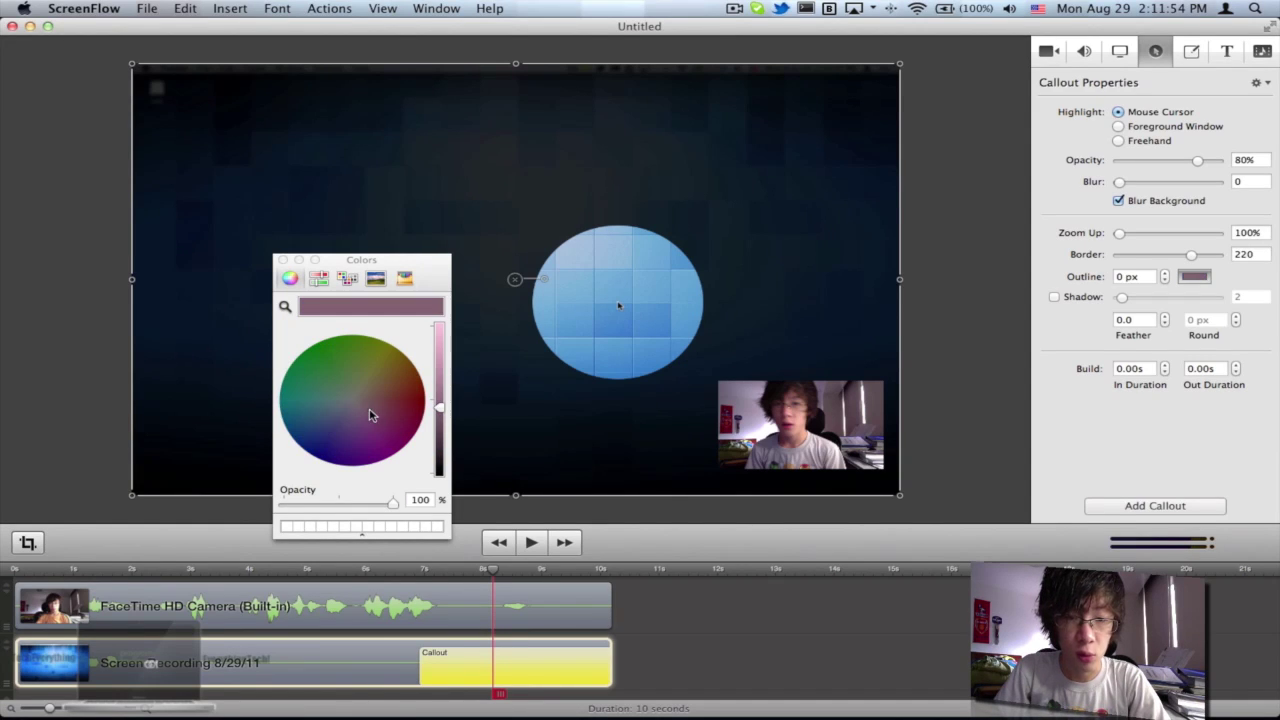
Step: Increase the callout's outline width to 8 px and close the color picker
left_click(1163, 273)
left_click(1163, 273)
left_click(1161, 275)
left_click(1161, 275)
left_click(1161, 275)
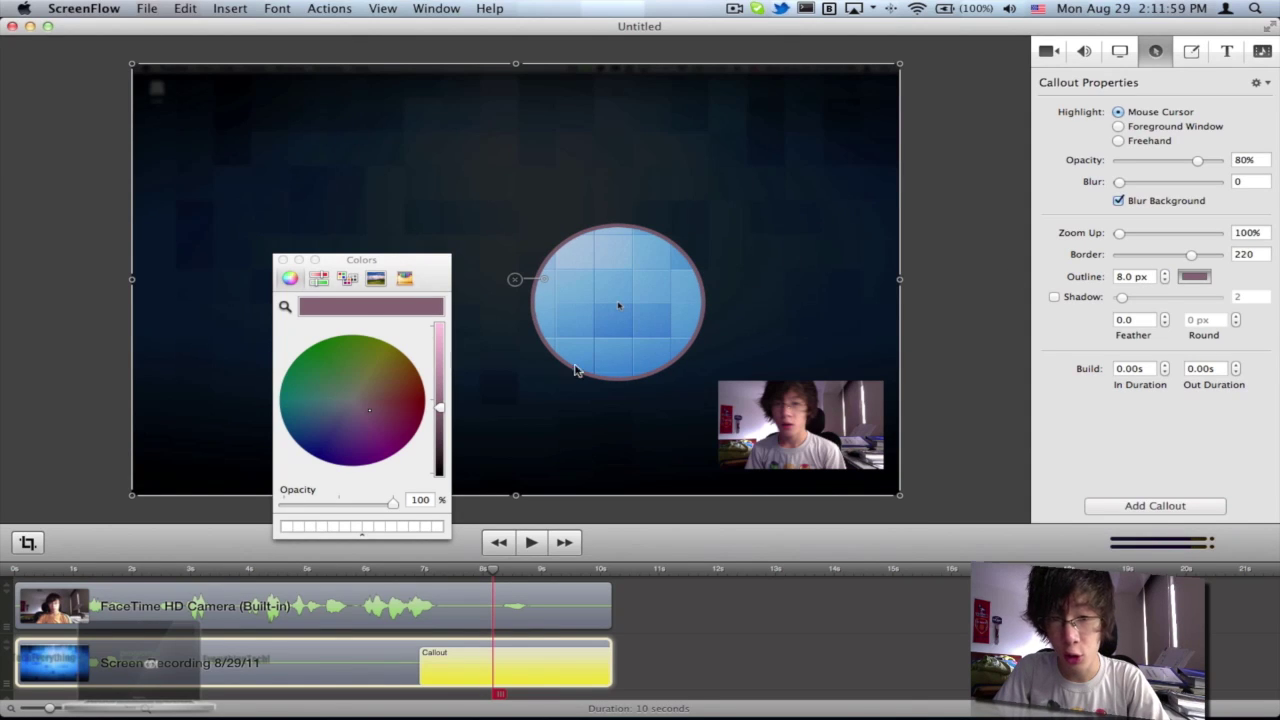
left_click(283, 260)
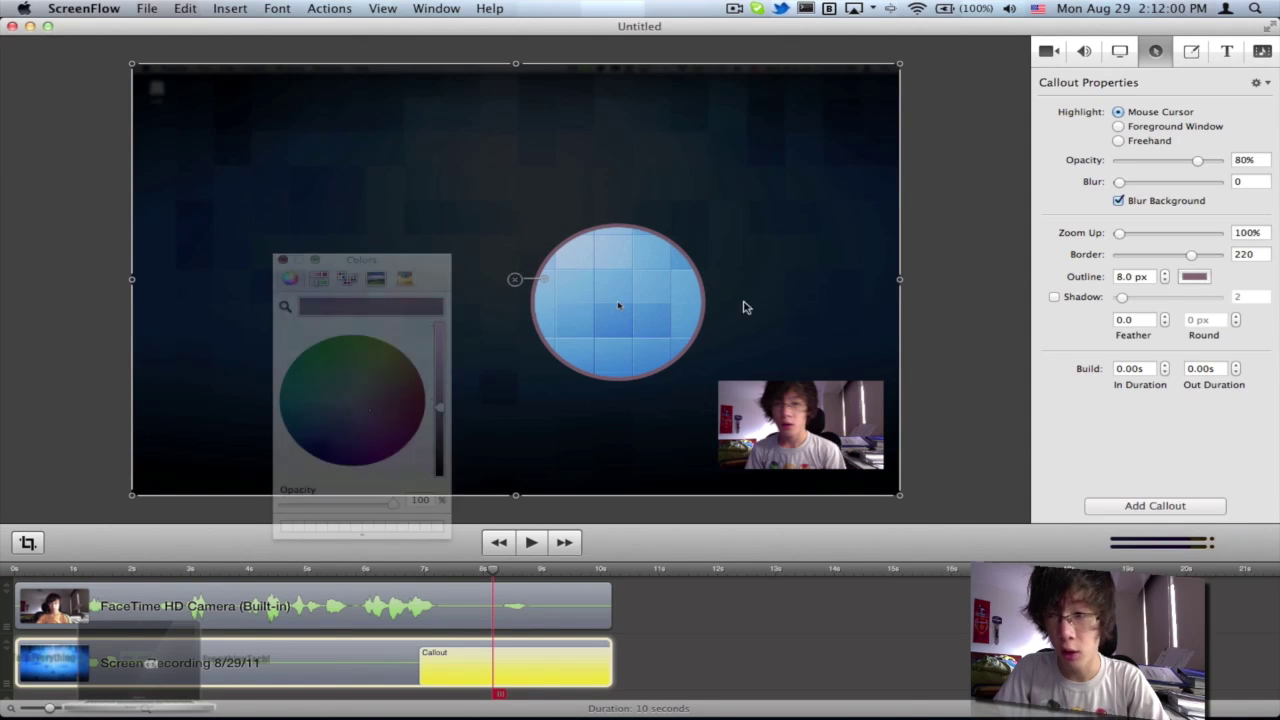
Step: Enable the callout's shadow at 80, lower its opacity to 74% and set Feather to 1.2
left_click(1084, 298)
left_click_drag(1121, 298, 1217, 298)
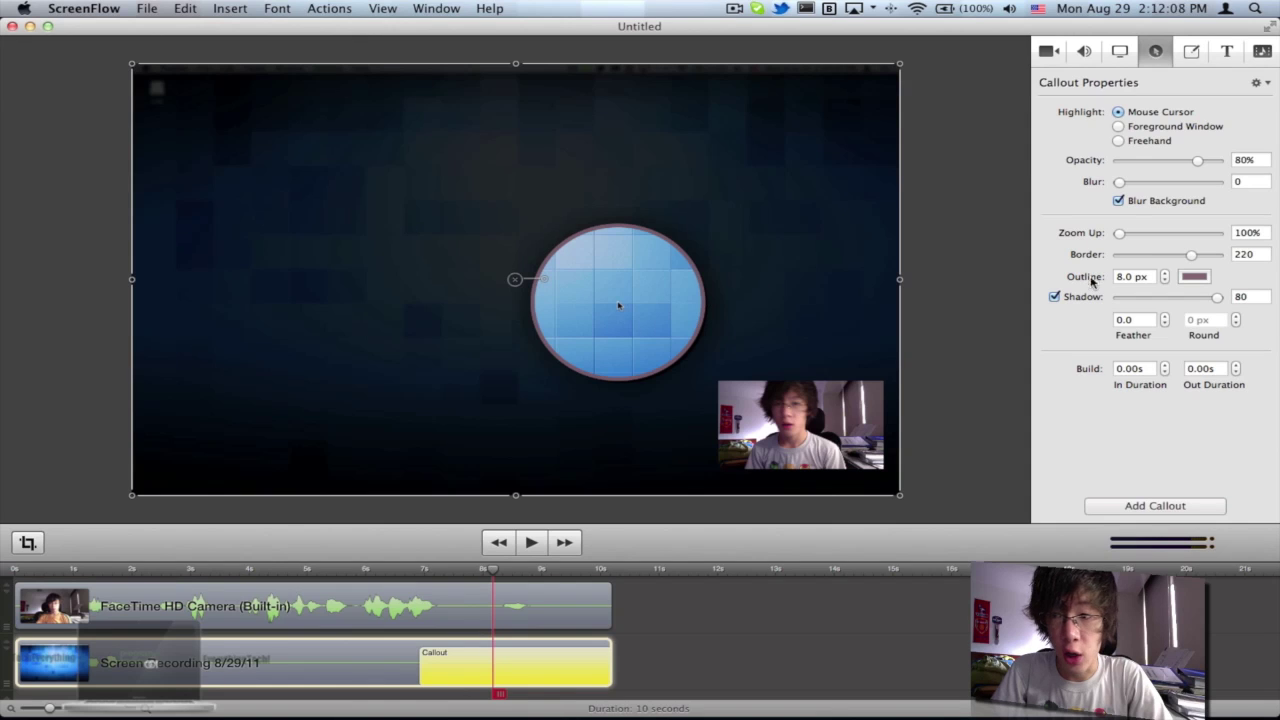
mouse_move(1199, 162)
left_mouse_down()
mouse_move(1164, 163)
mouse_move(1191, 162)
left_mouse_up()
left_click(1164, 316)
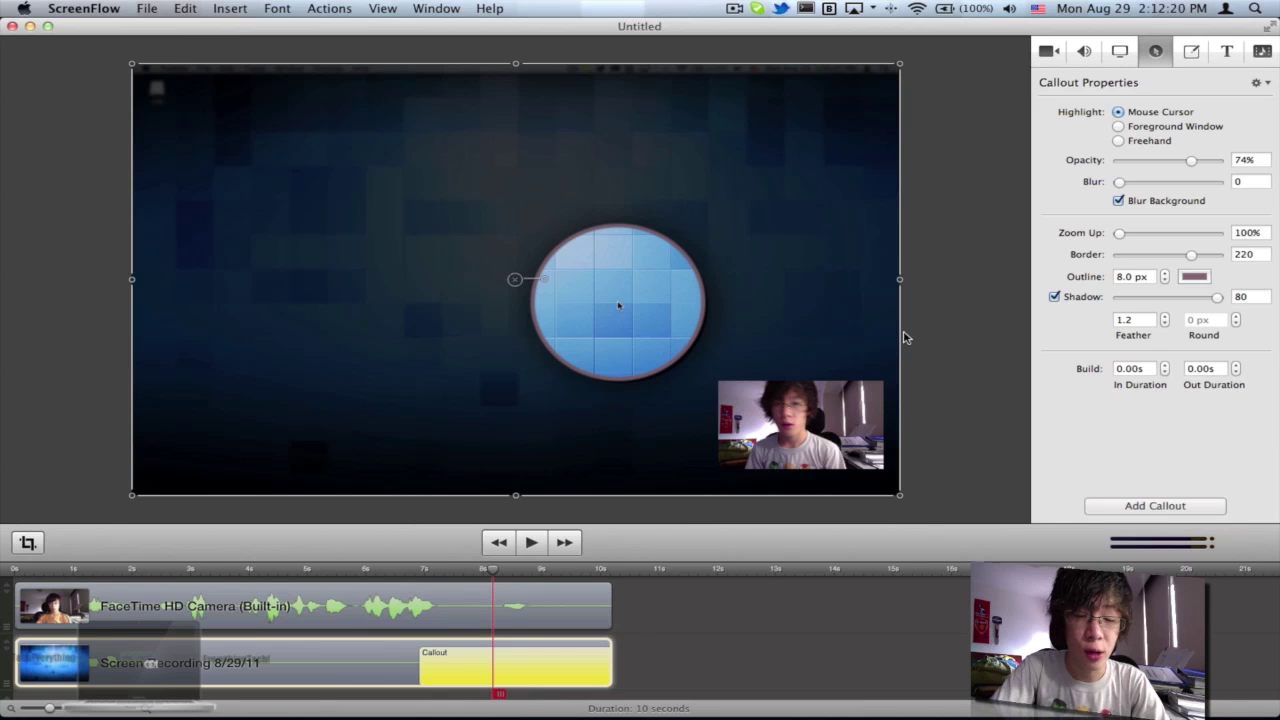
Step: Undo all the callout adjustments and the addition of the callout to the screen recording clip
key("super+z")
key("super+z")
key("super+z")
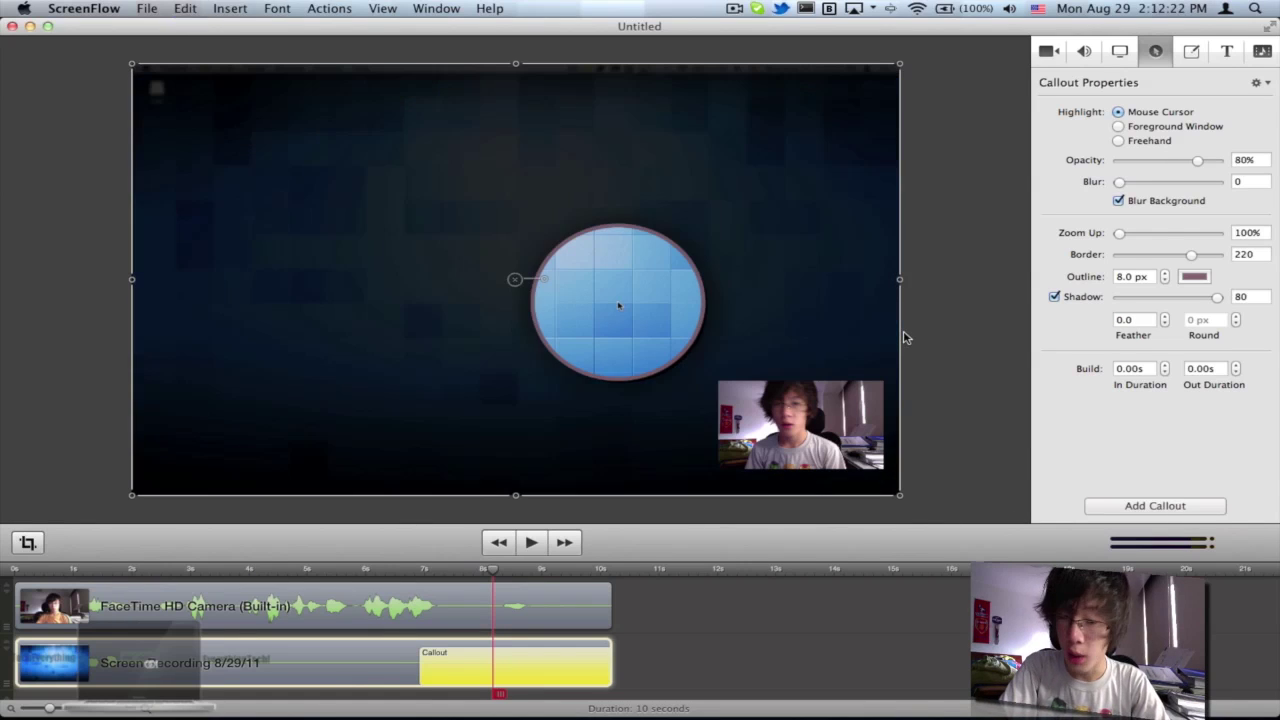
key("super+z")
key("super+z")
key("super+z")
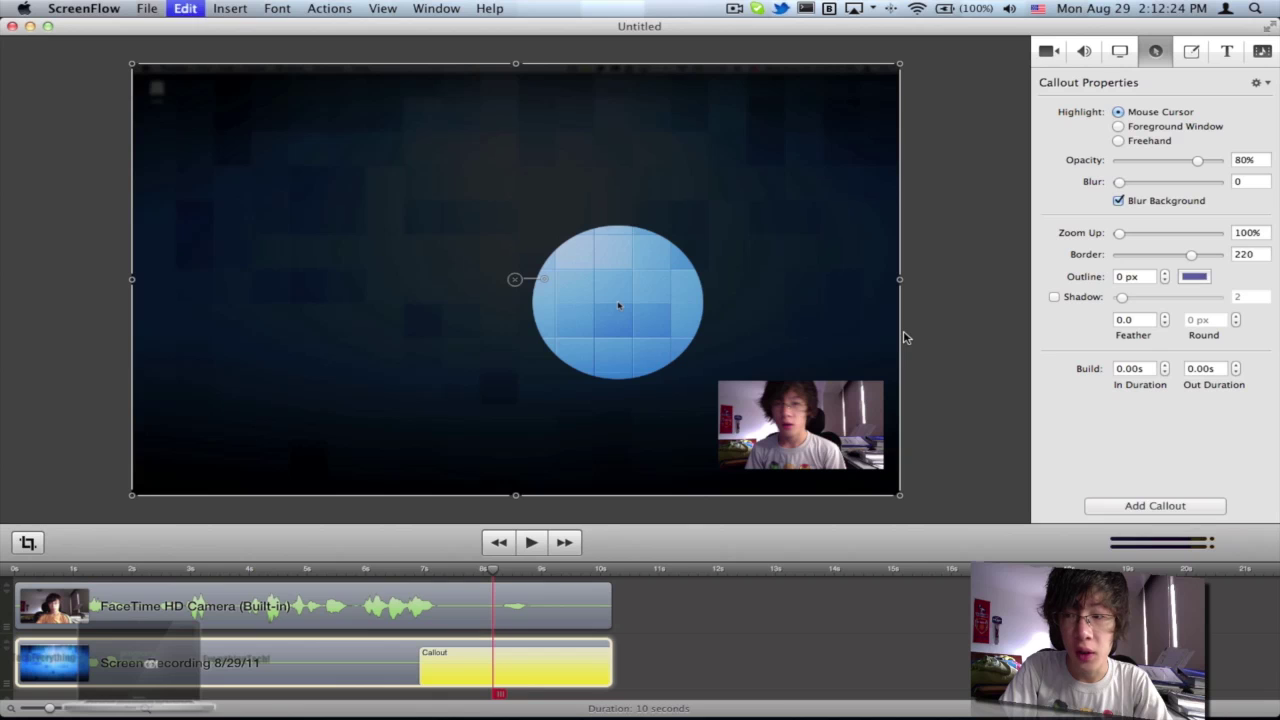
key("super+z")
key("super+z")
key("super+z")
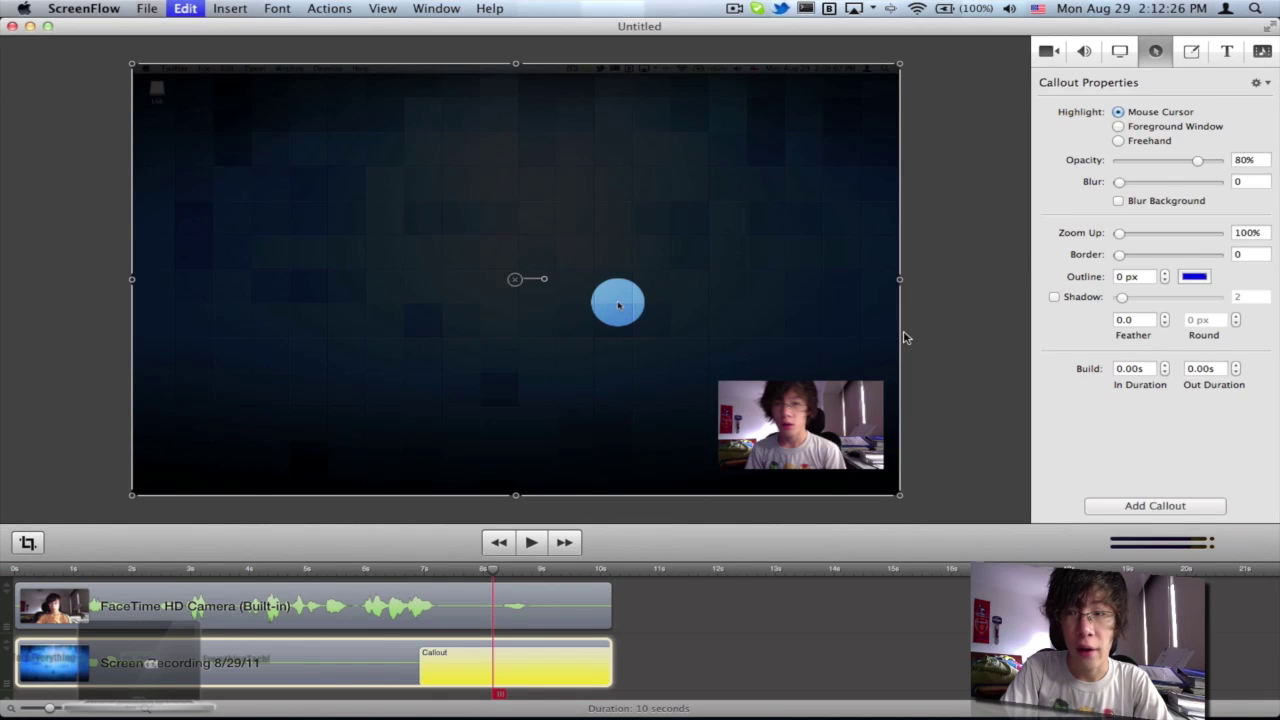
key("super+z")
key("super+z")
key("super+z")
key("super+z")
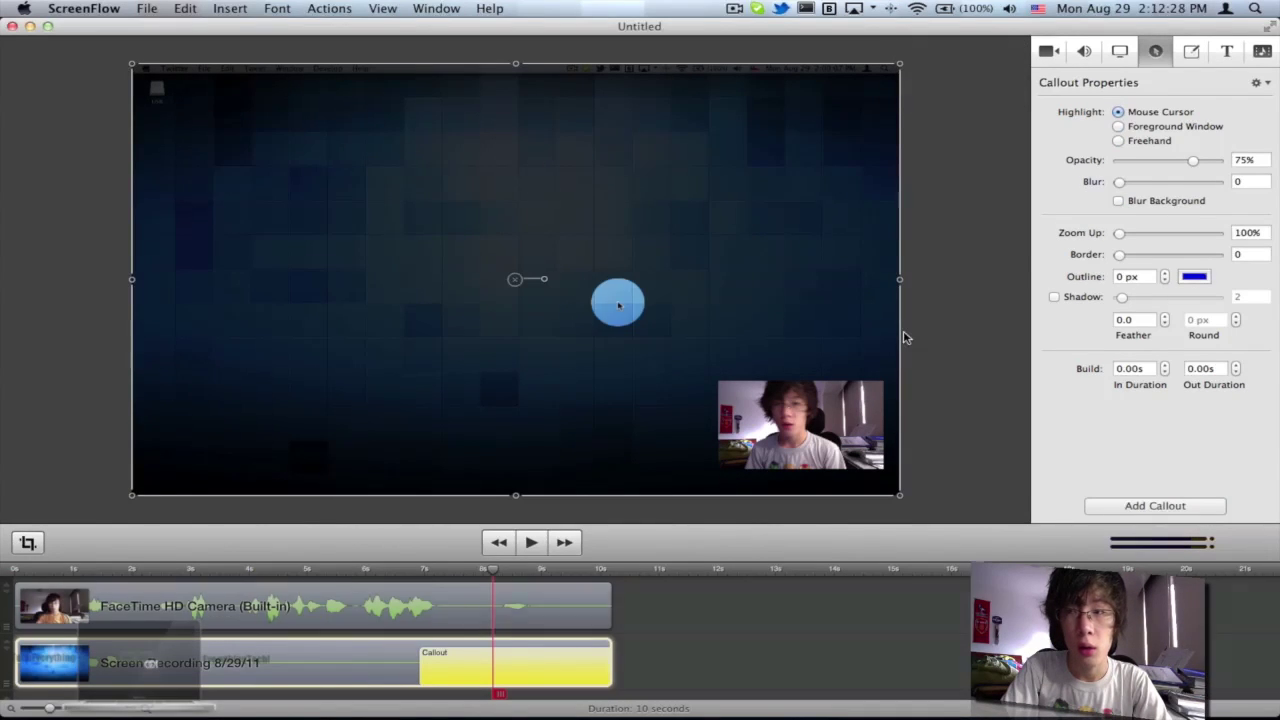
key("super+z")
key("super+z")
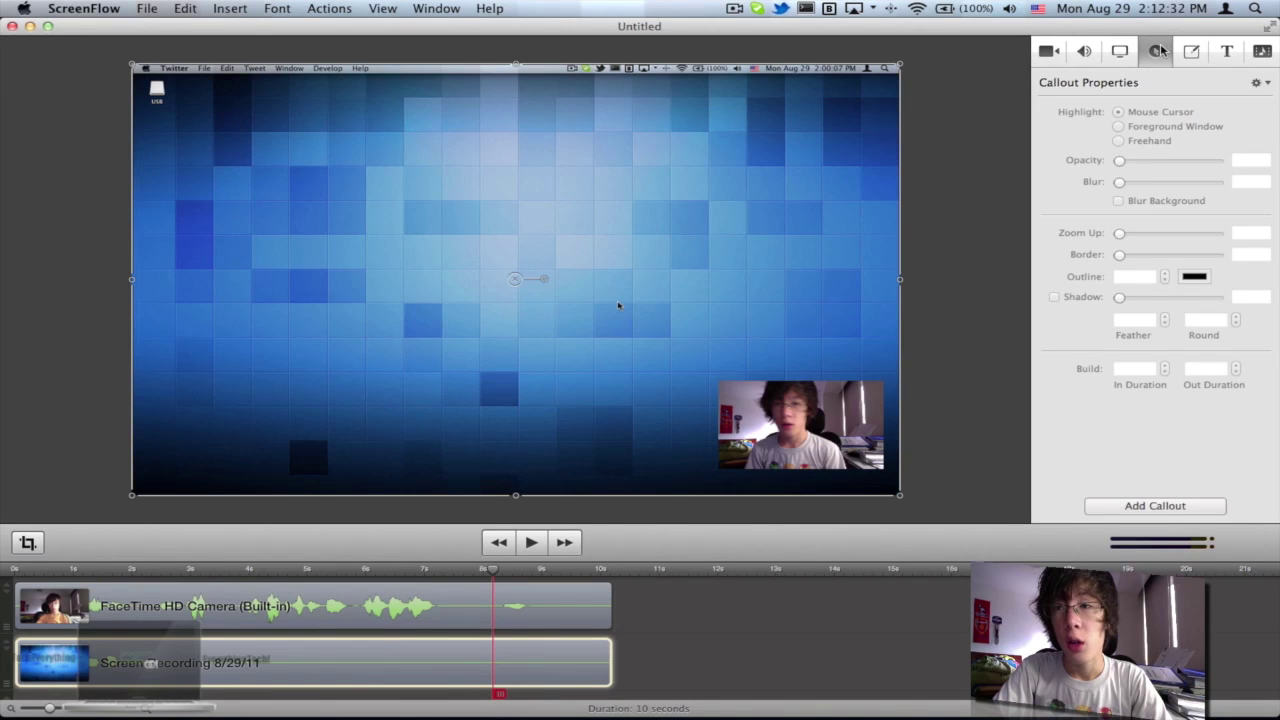
Step: Look at the callout action options, and add an annotations clip at about the 8-second mark
left_click(1256, 83)
left_click(1233, 81)
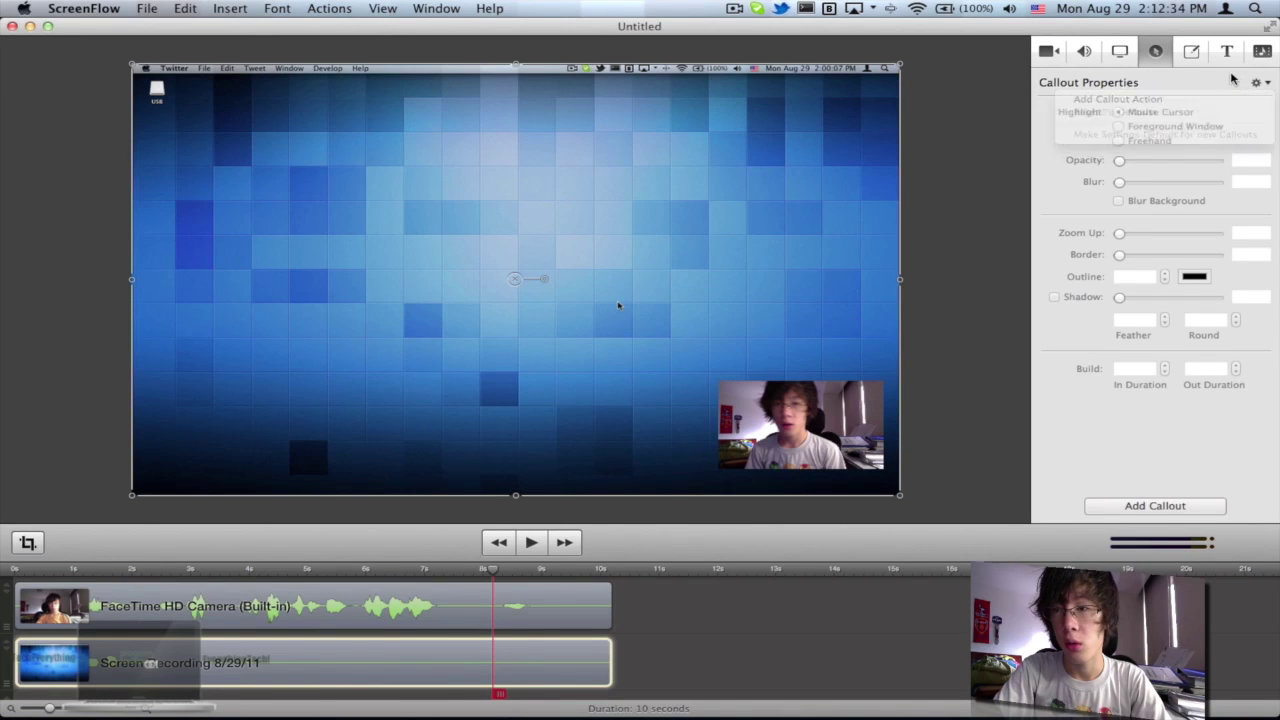
left_click(1192, 51)
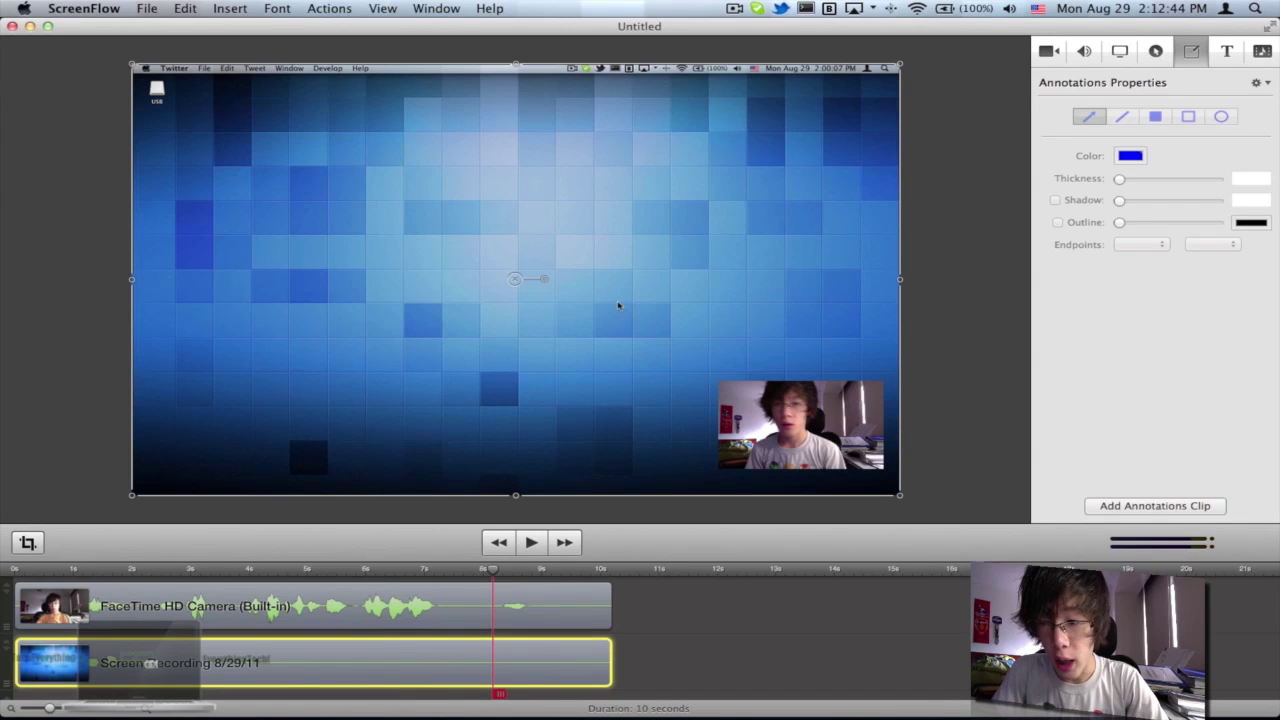
left_click(1104, 511)
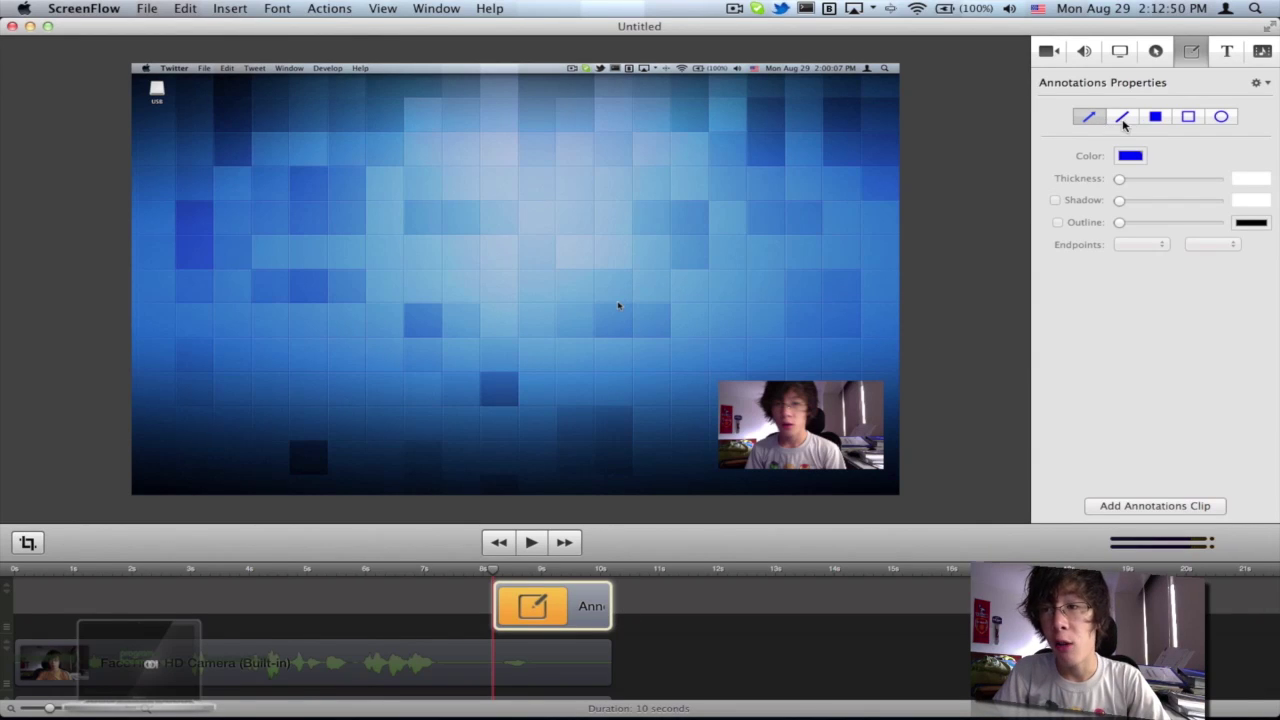
Step: Try the line, filled rectangle, outlined rectangle and ellipse annotation tools, and draw a diagonal arrow across the canvas toward the webcam clip
left_click(1122, 119)
left_click(1155, 117)
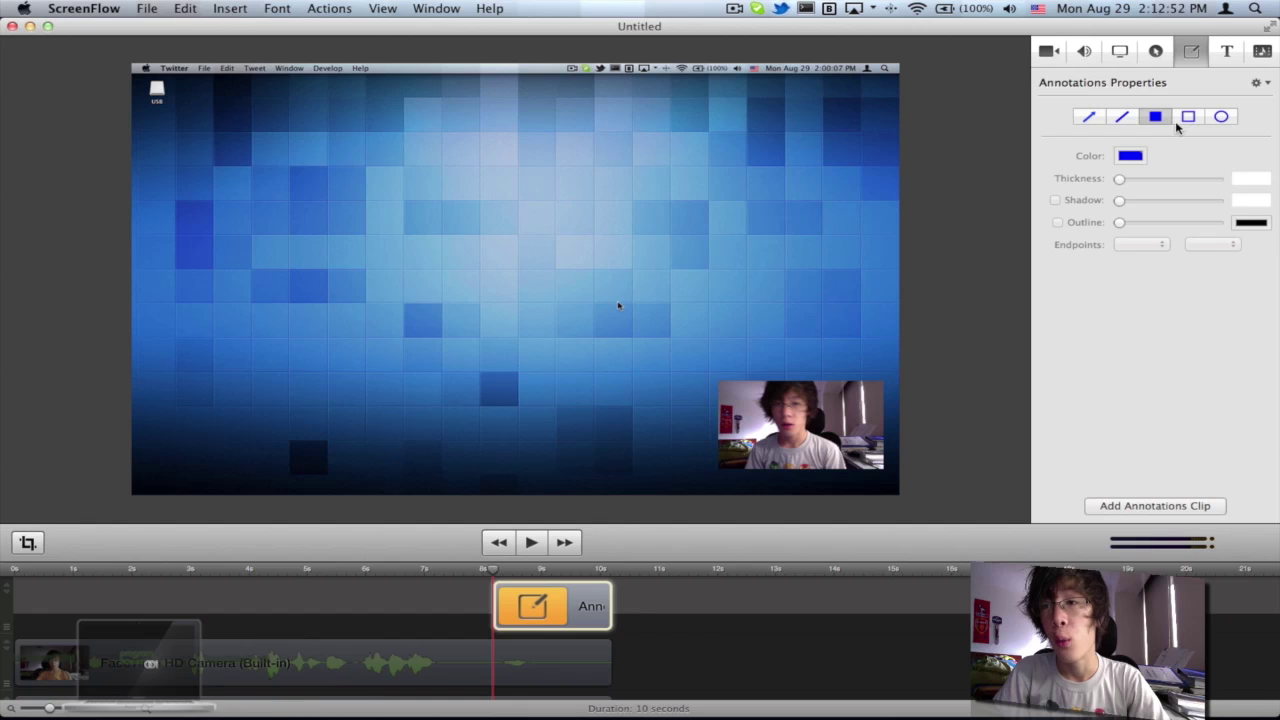
left_click(1187, 118)
left_click(1221, 117)
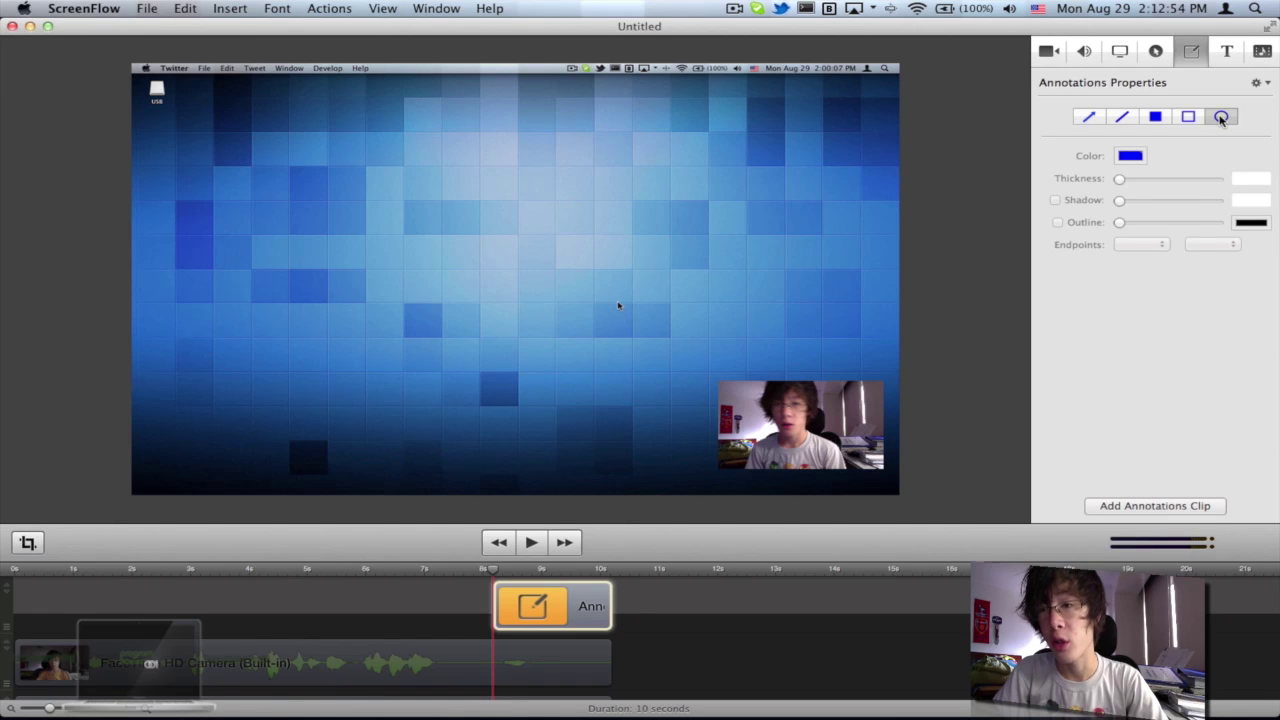
left_click(1089, 118)
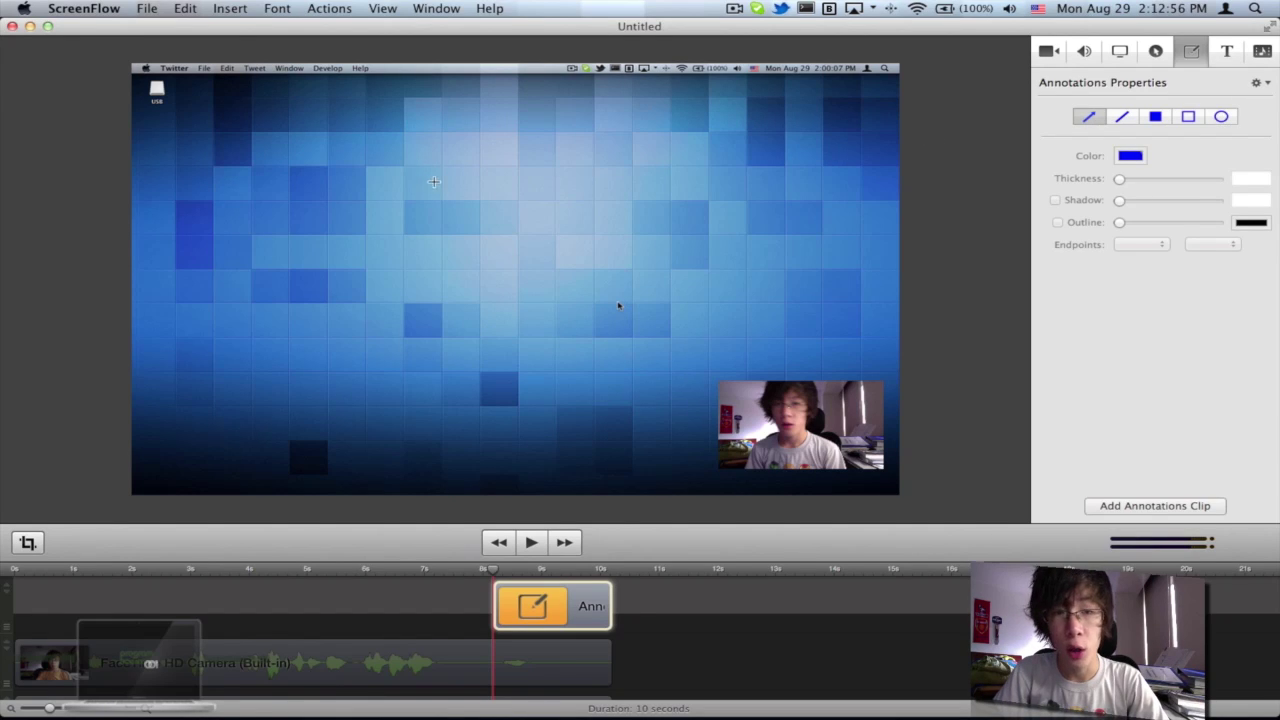
mouse_move(401, 169)
left_mouse_down()
mouse_move(606, 327)
mouse_move(696, 368)
left_mouse_up()
Step: Change the arrow's color to red and set its thickness to 60
left_click(1130, 155)
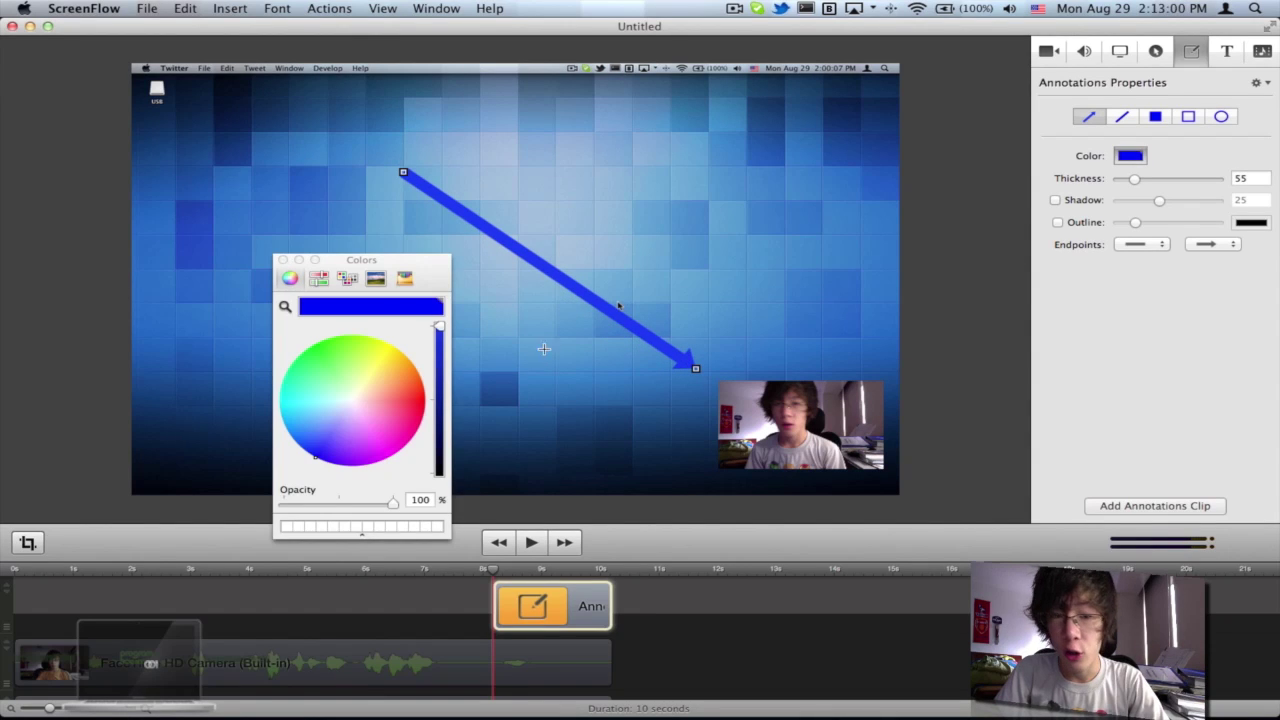
left_click(400, 420)
left_click(415, 397)
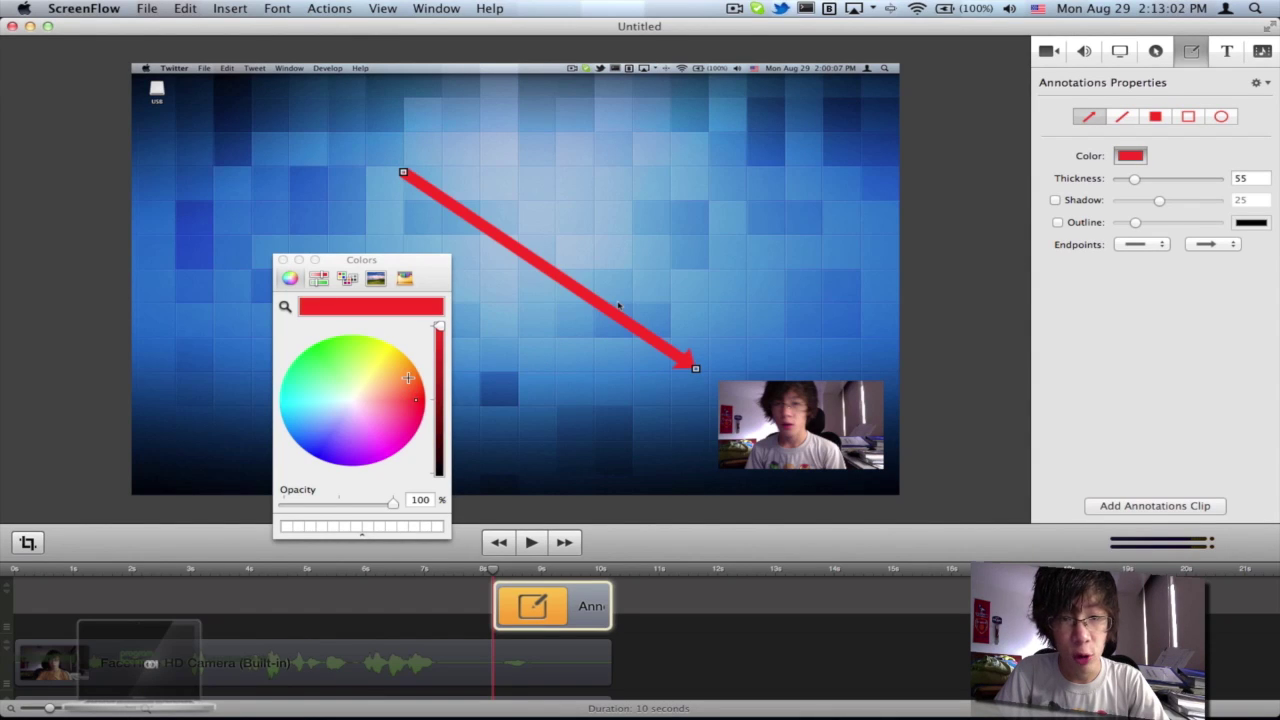
left_click(284, 260)
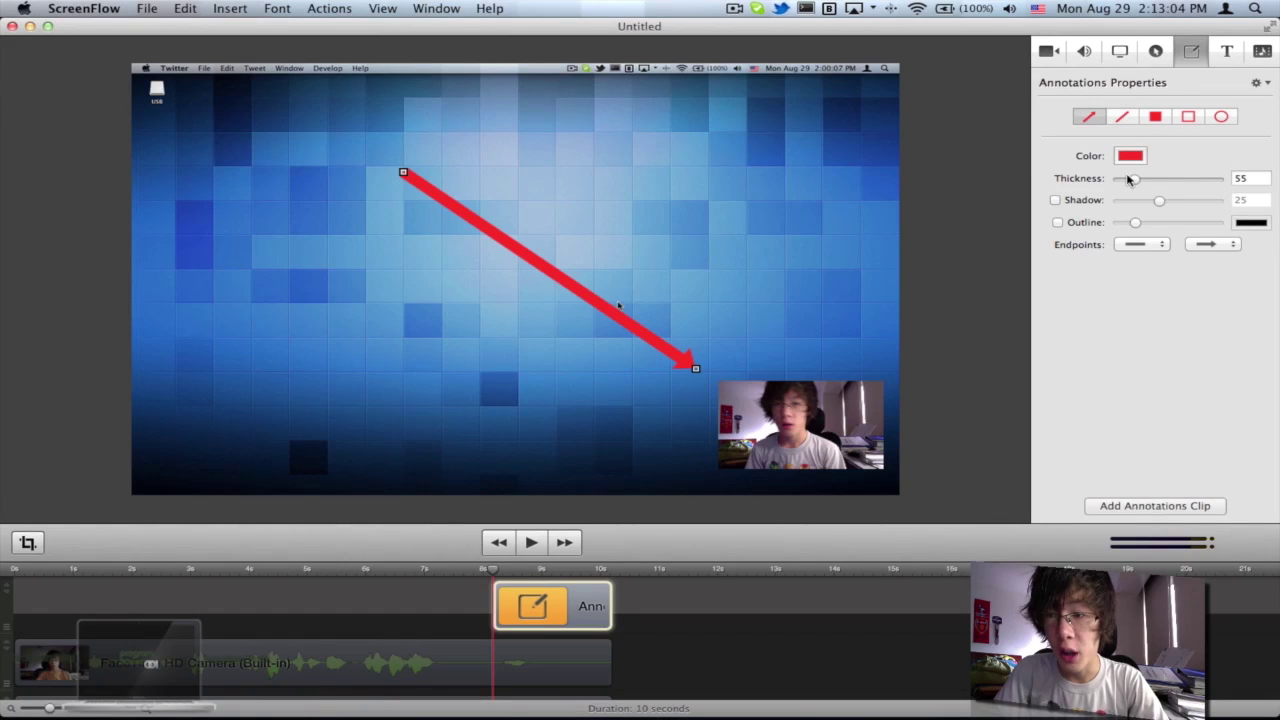
mouse_move(1130, 180)
left_mouse_down()
mouse_move(1117, 182)
mouse_move(1134, 180)
left_mouse_up()
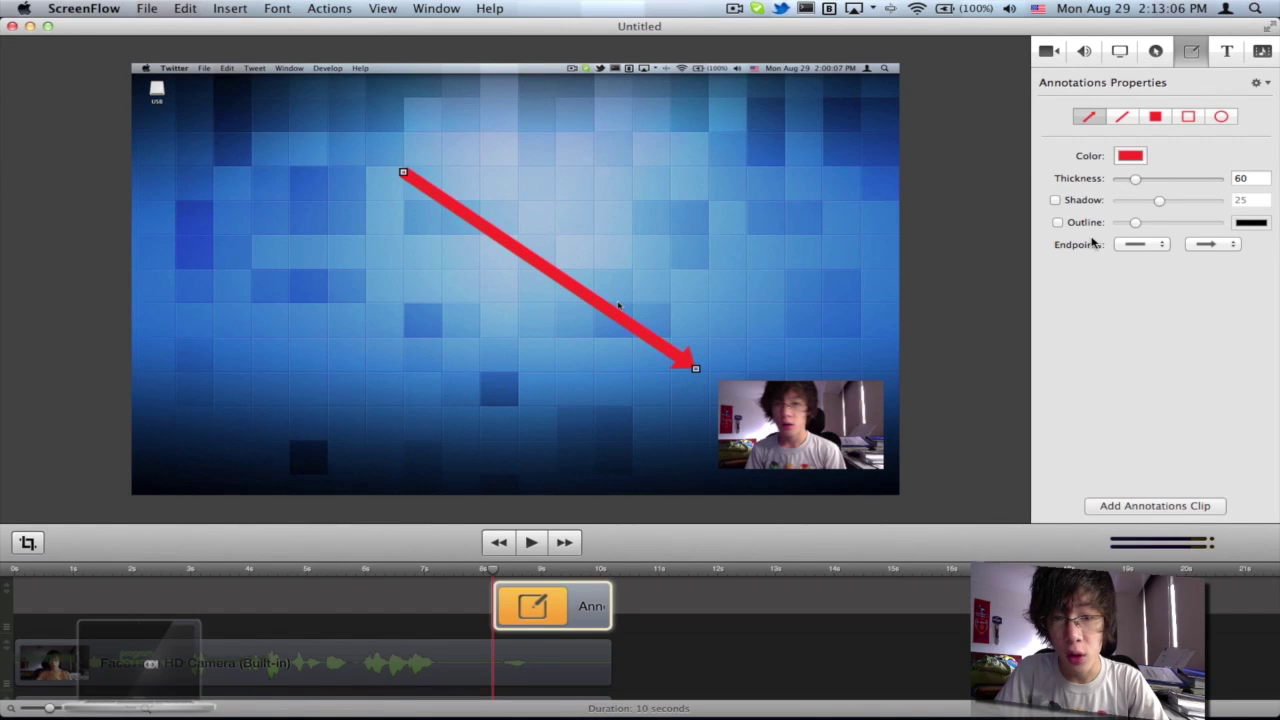
Step: Enable the arrow's shadow and black outline, and make the outline slightly thinner
left_click(1056, 200)
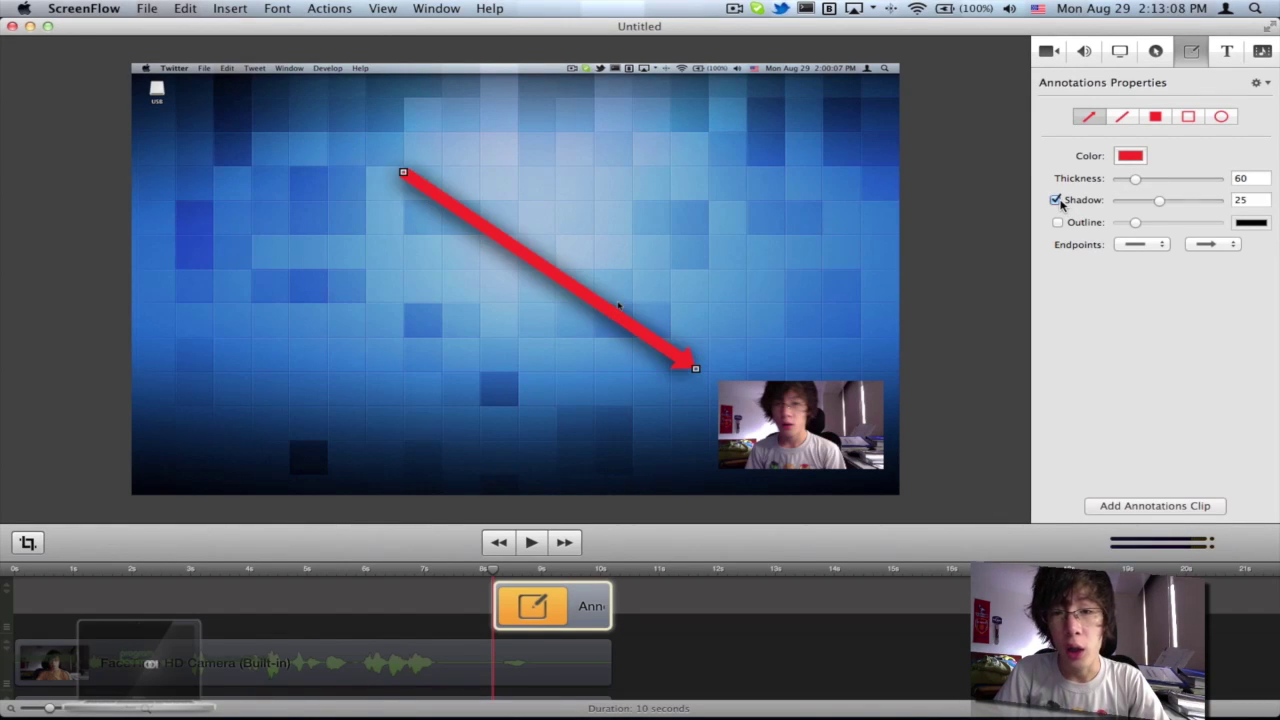
left_click(1058, 222)
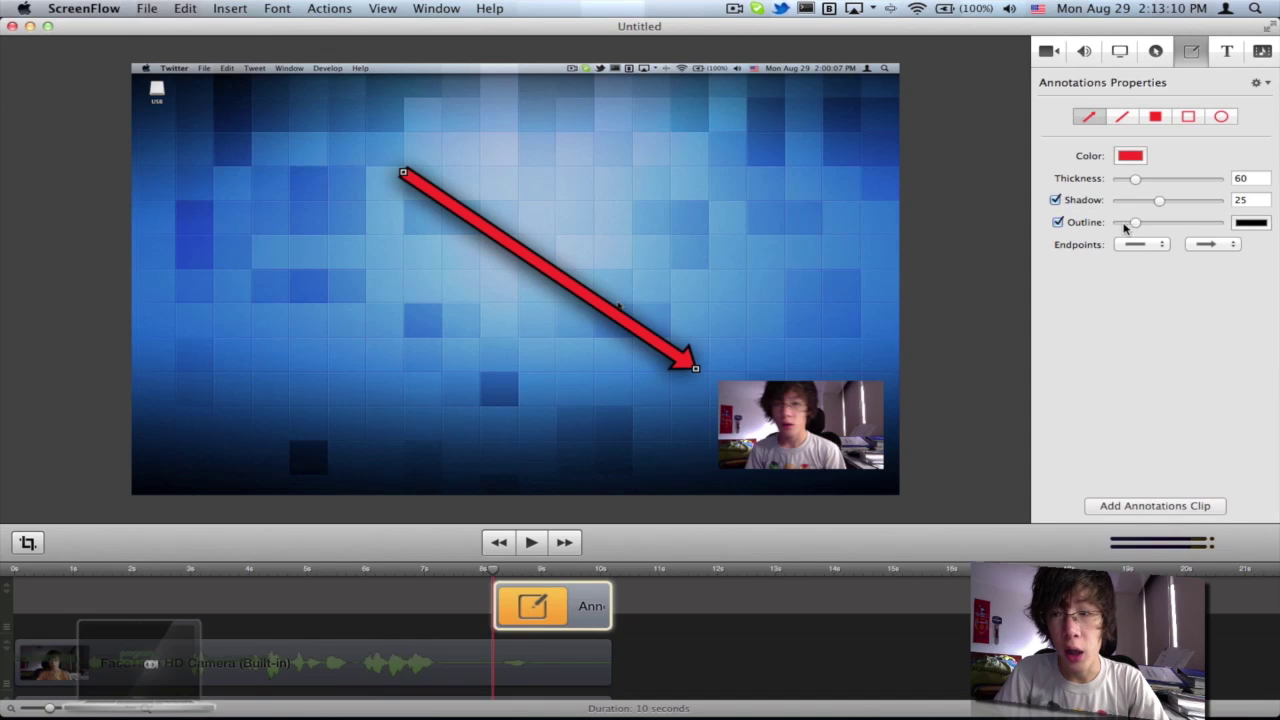
left_click(1246, 224)
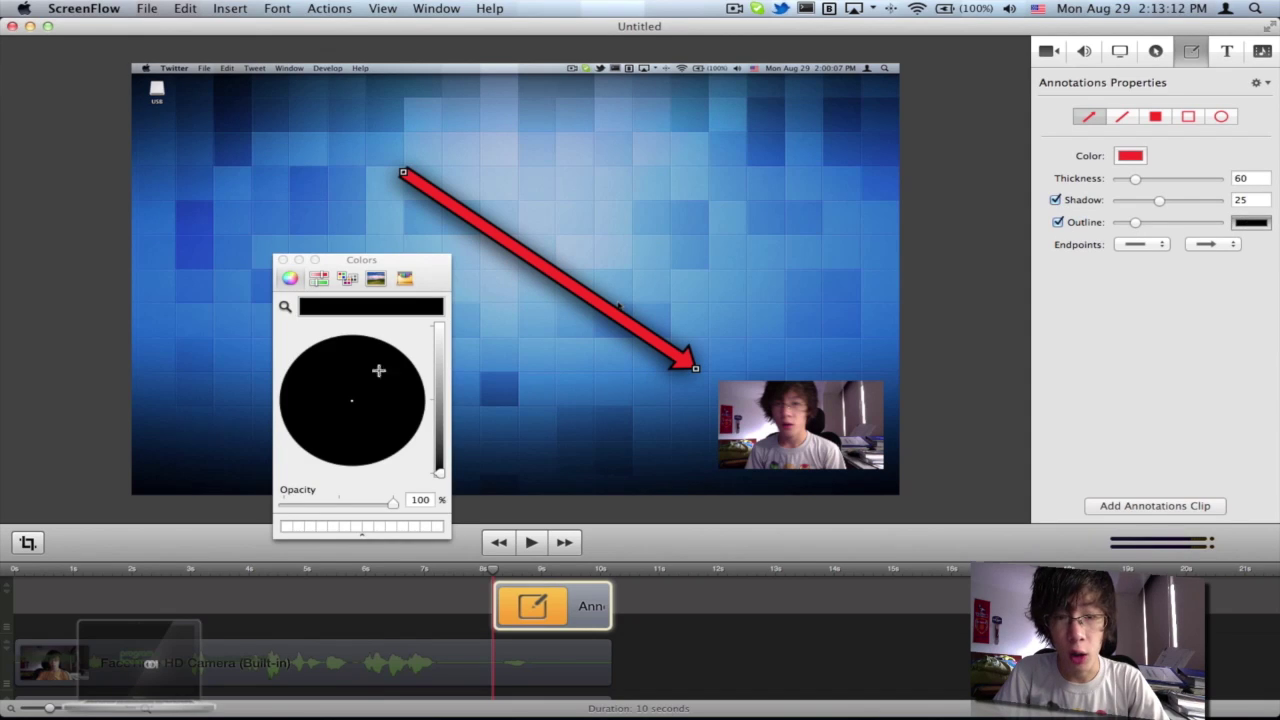
left_click(282, 259)
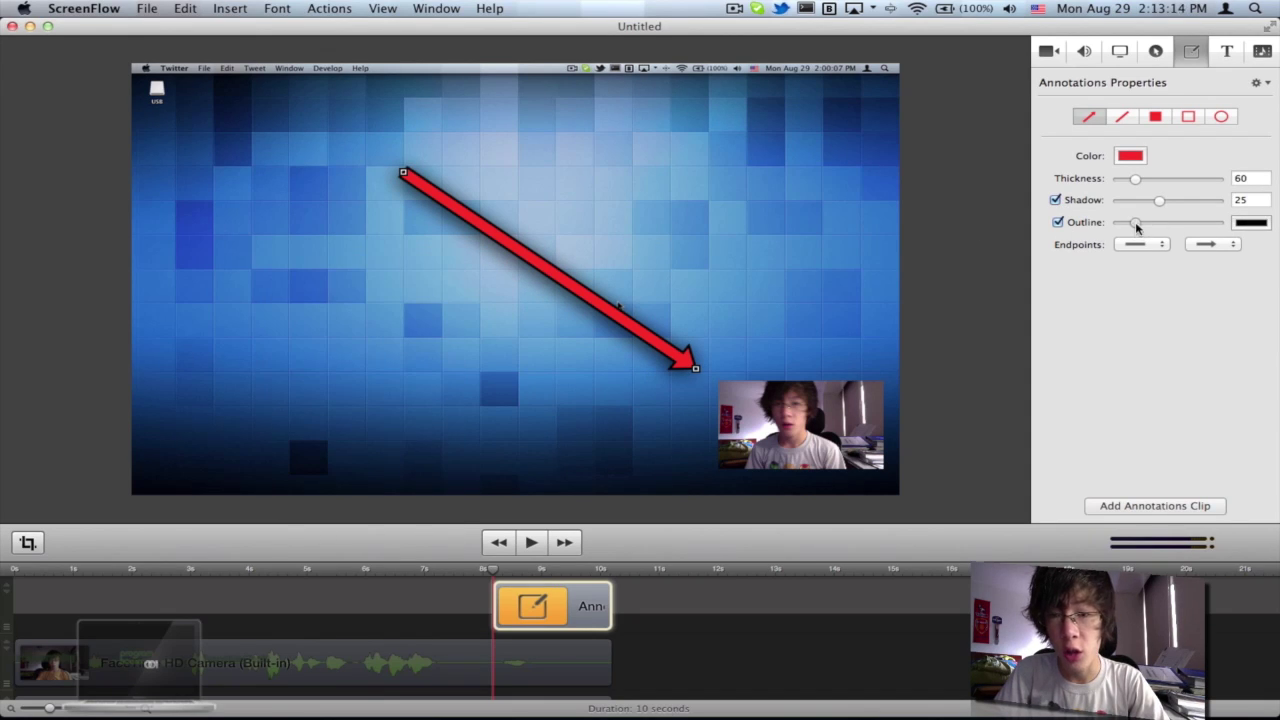
mouse_move(1136, 222)
left_mouse_down()
mouse_move(1192, 222)
mouse_move(1133, 223)
left_mouse_up()
Step: Try the arrowhead, round and diamond styles on the arrow's start endpoint, and return it to a plain end
left_click(1139, 244)
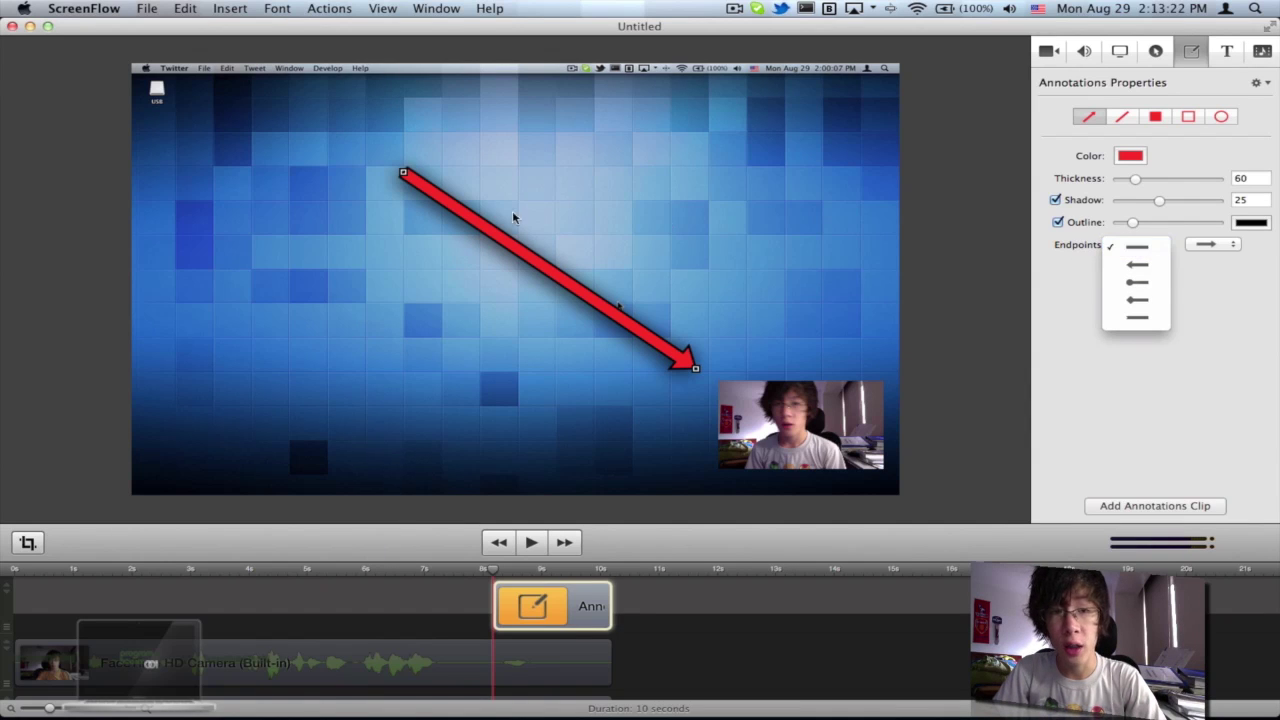
left_click(1150, 266)
left_click(1140, 244)
left_click(1143, 268)
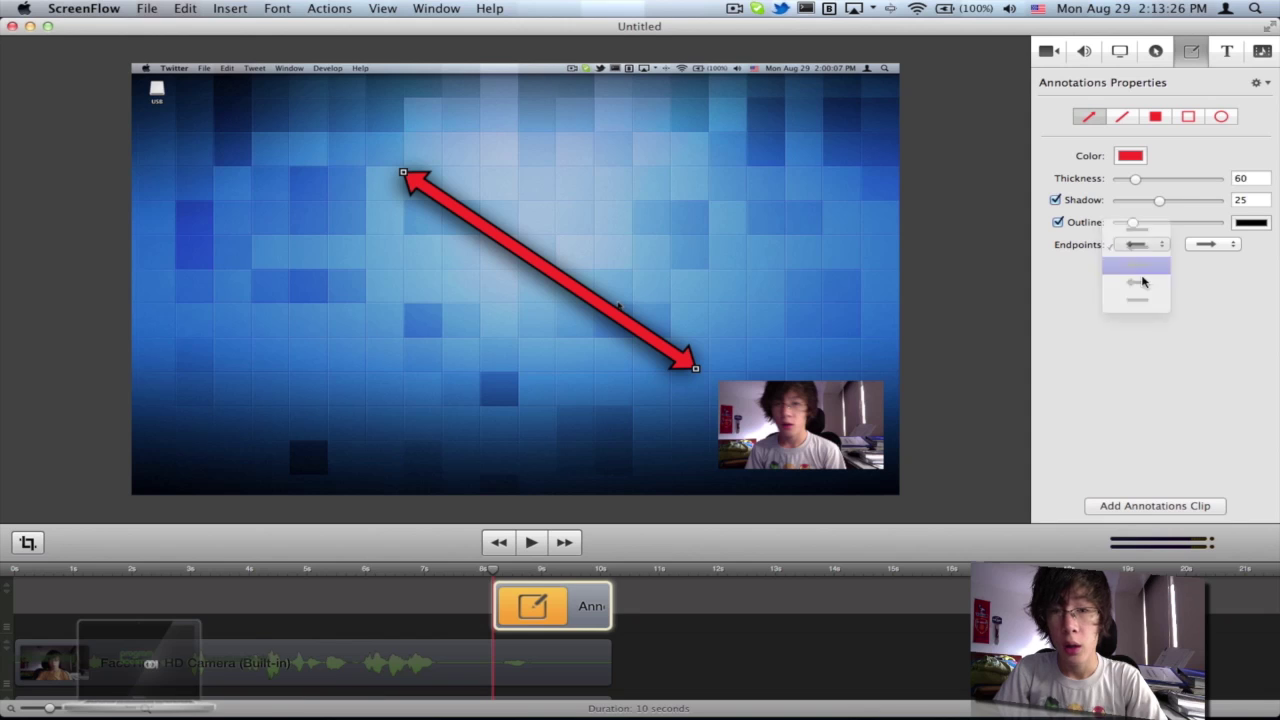
left_click(1140, 244)
left_click(1143, 268)
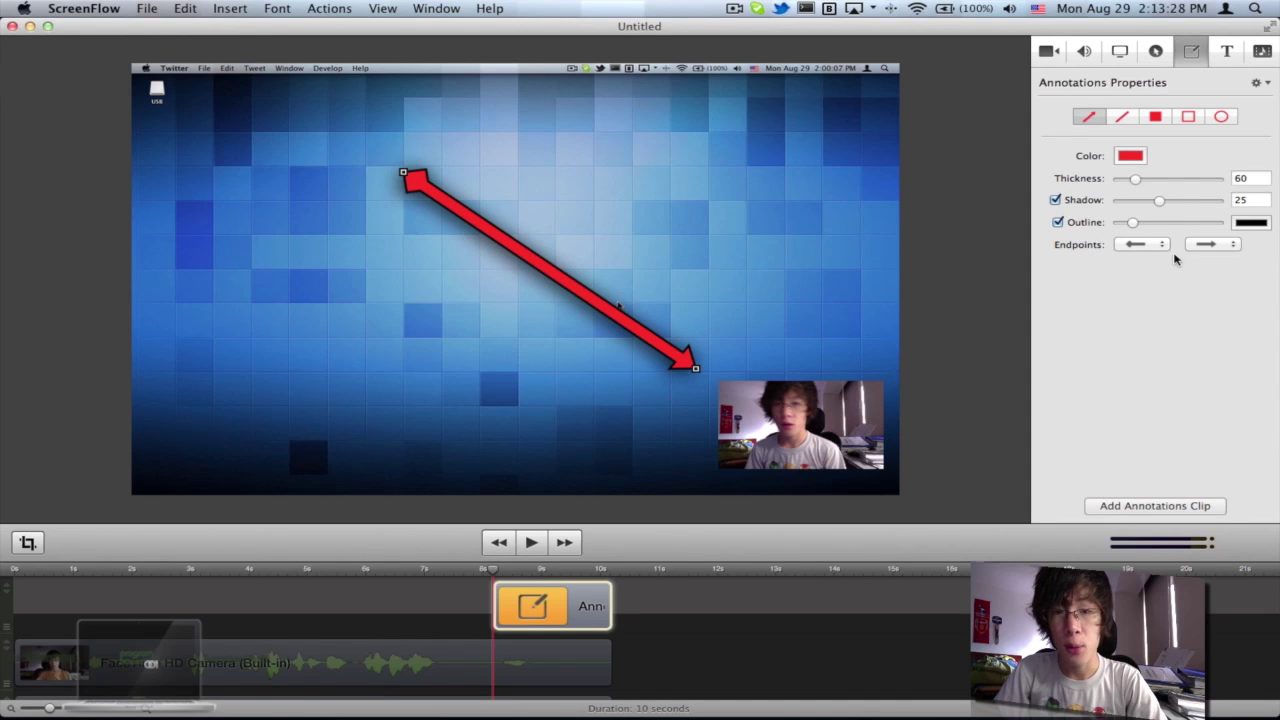
left_click(1163, 247)
left_click(1150, 200)
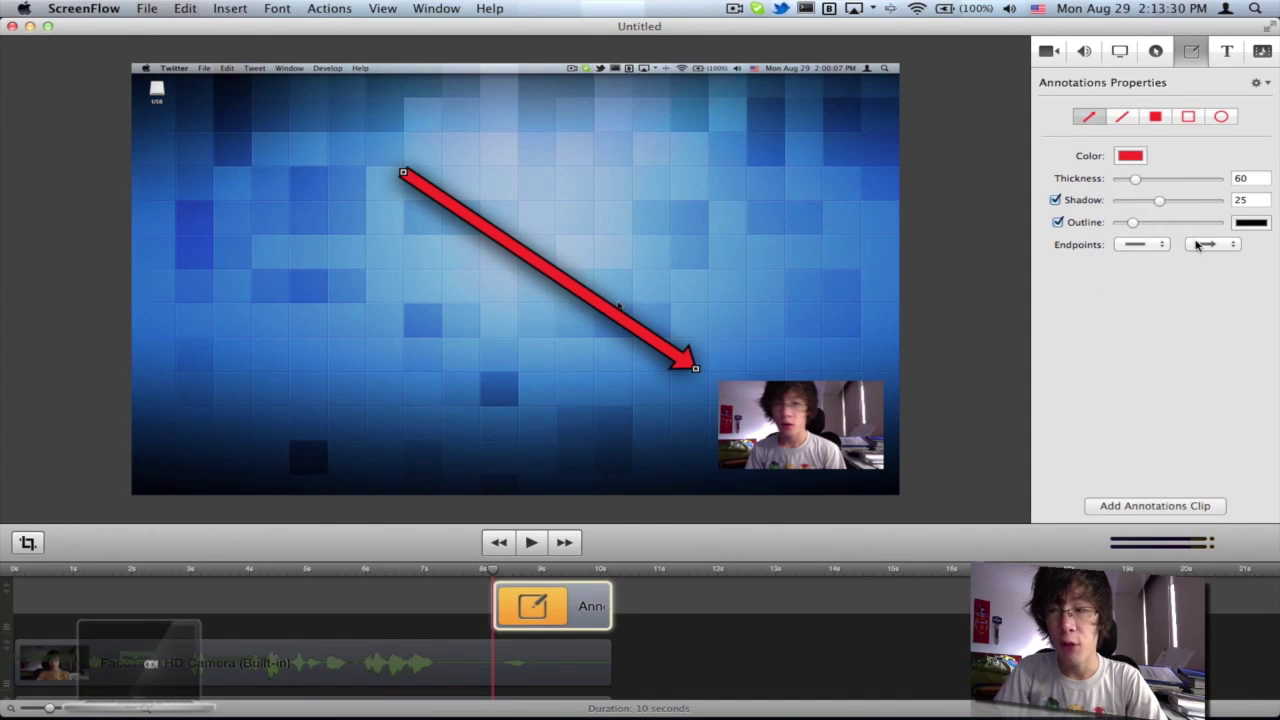
Step: Reverse the arrow by giving its end a plain endpoint and its start an arrowhead
left_click(1205, 244)
left_click(1208, 226)
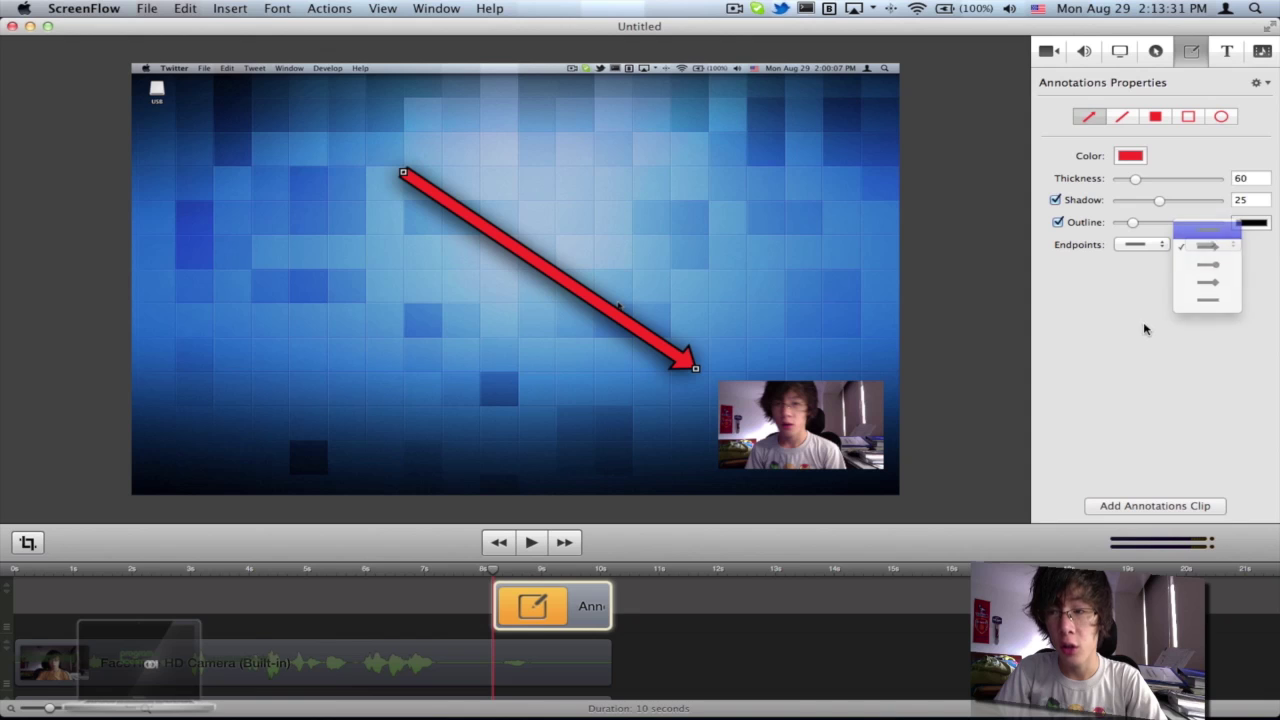
left_click(1163, 247)
left_click(1143, 268)
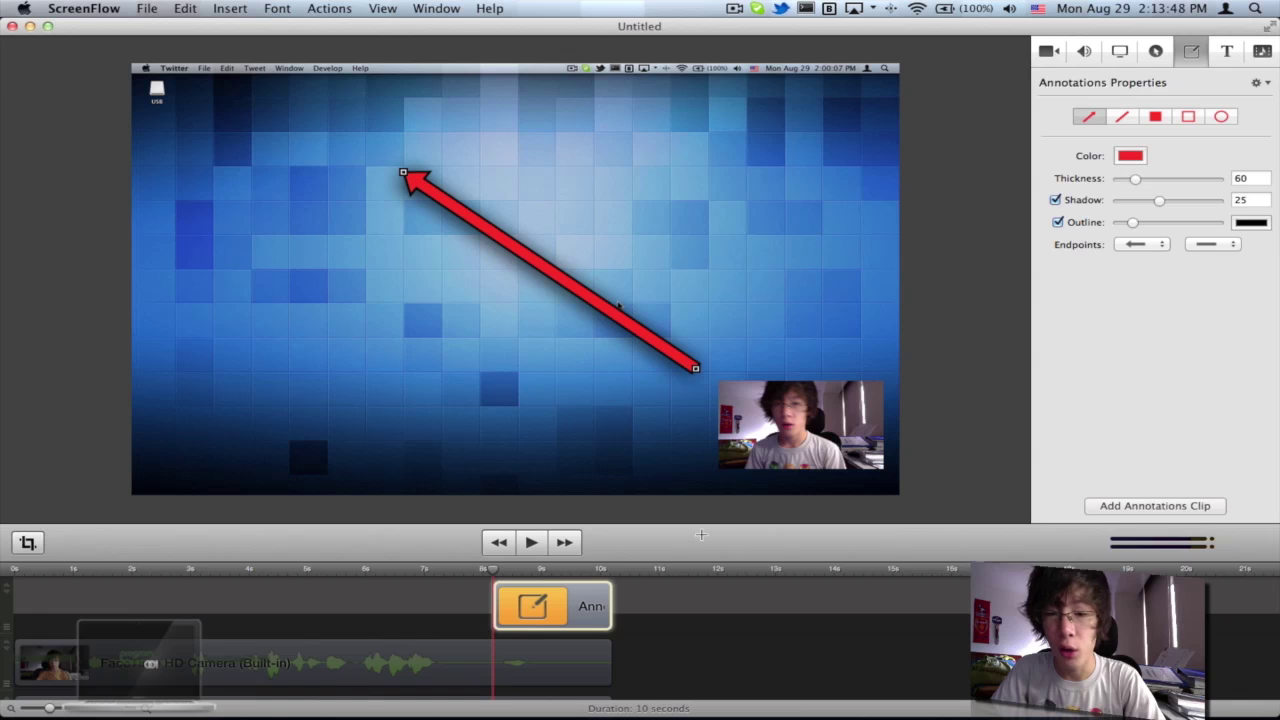
Step: Delete the annotations clip and display the text properties
key("Delete")
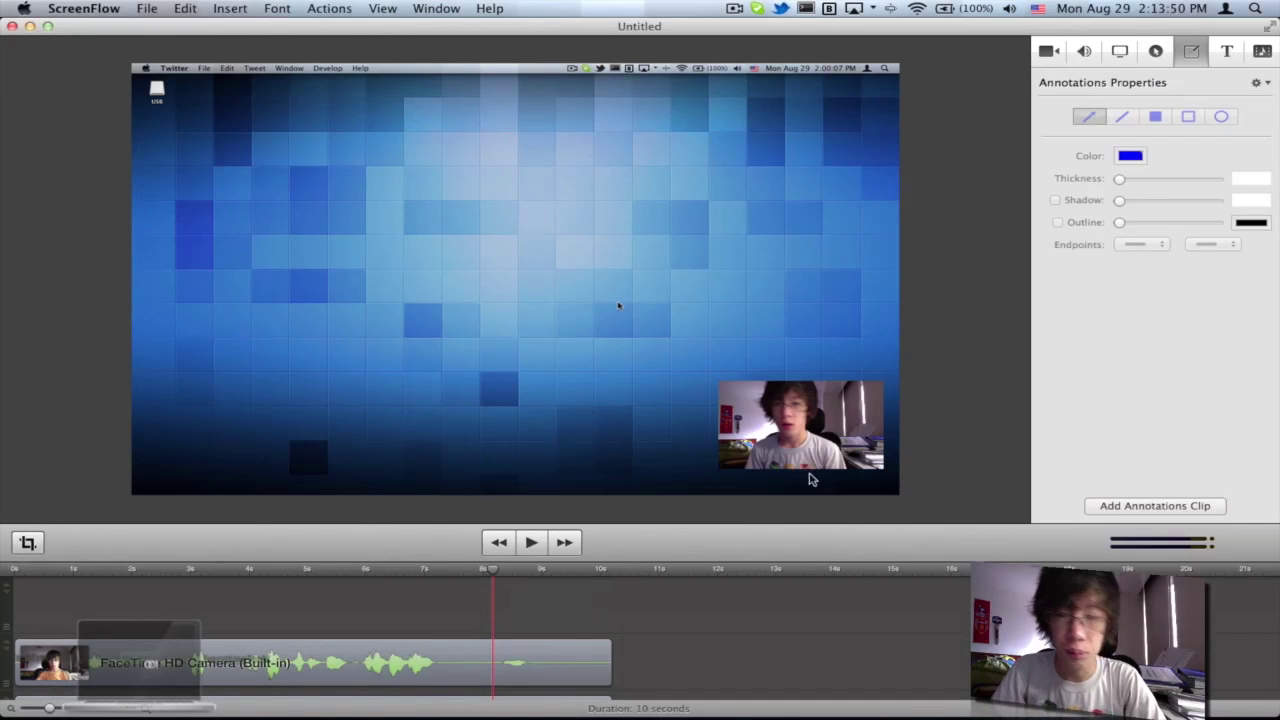
left_click(1228, 51)
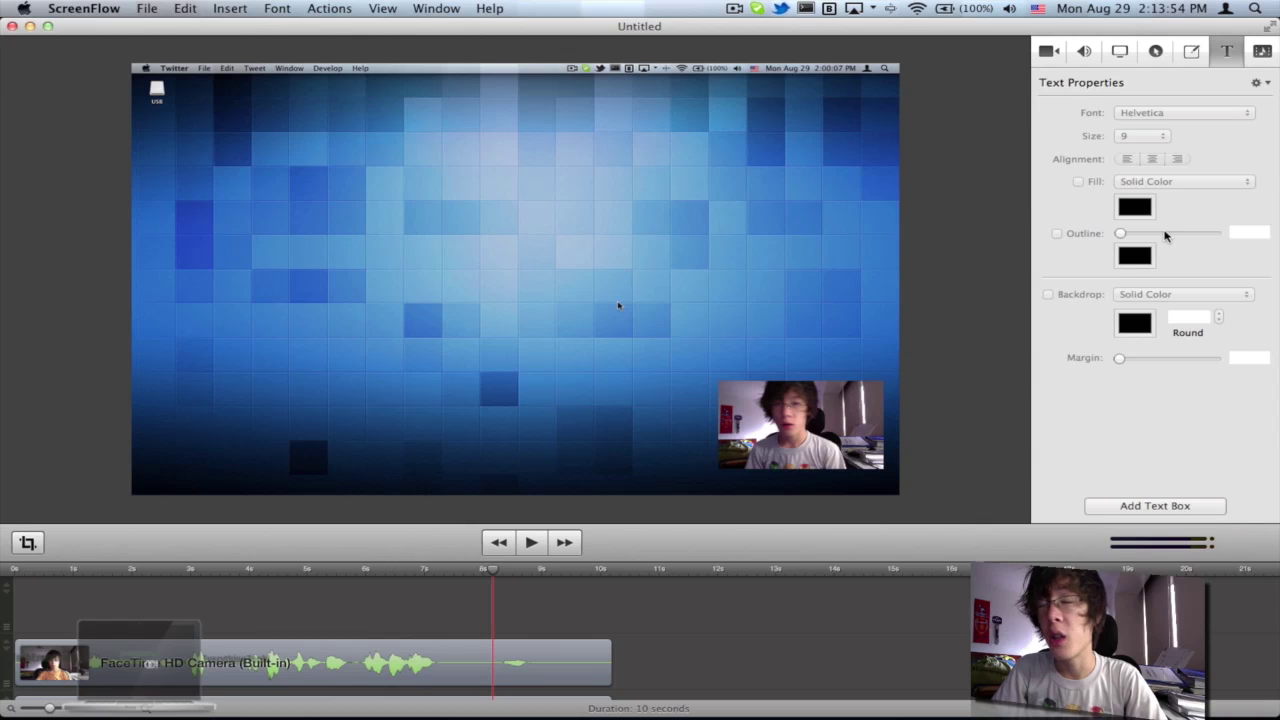
Step: Add a text box in the upper-left area of the canvas and change its text to "Test"
left_click(1140, 505)
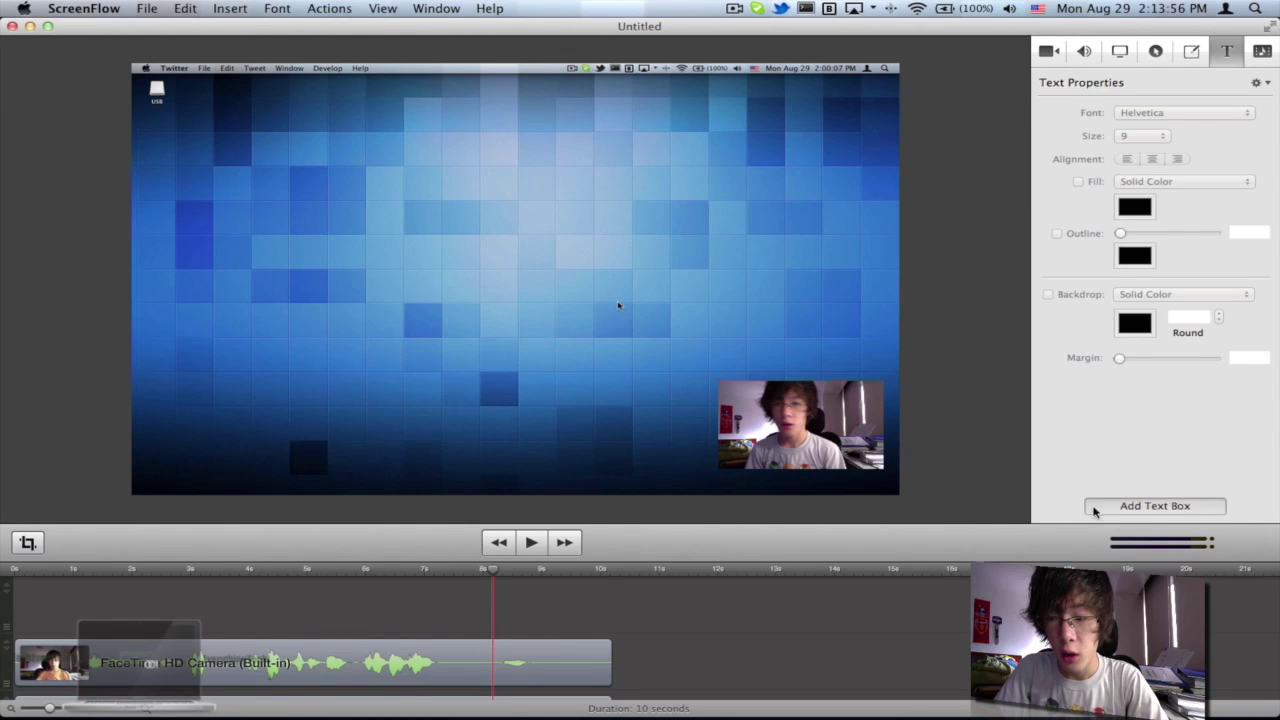
left_click_drag(516, 314, 340, 178)
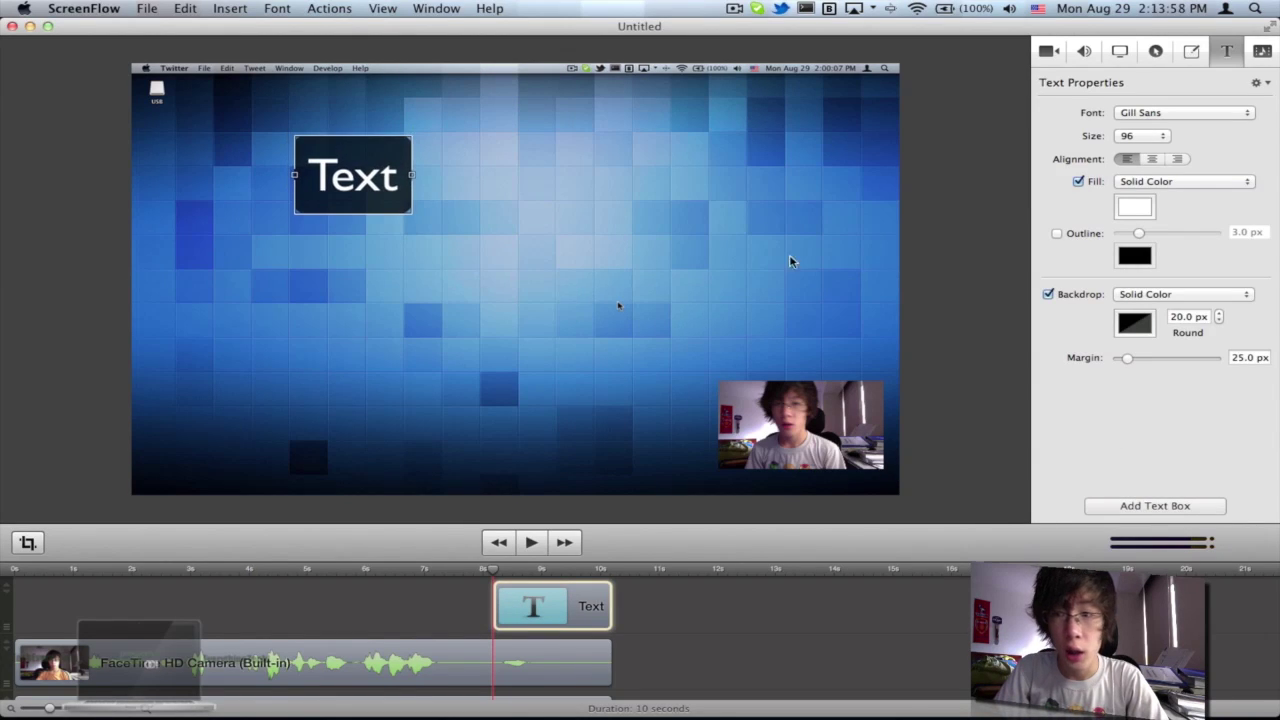
left_click(1164, 113)
left_click(1124, 113)
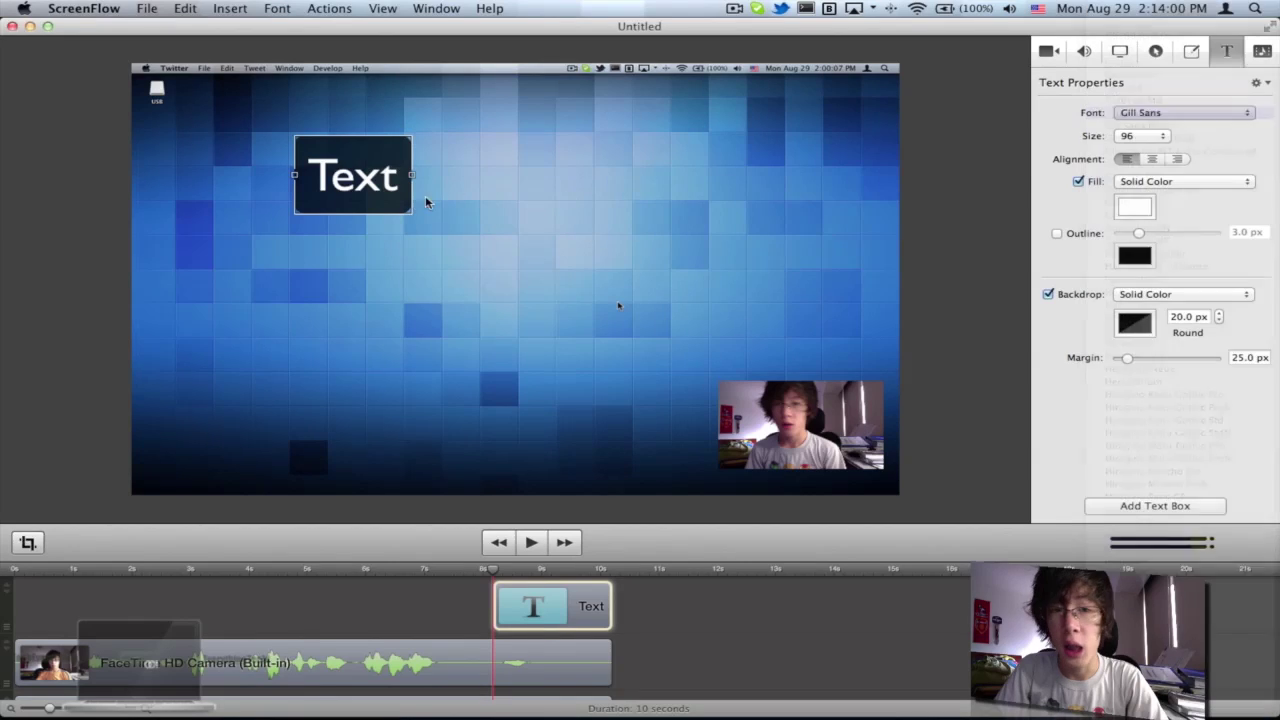
double_click(395, 185)
type("Test")
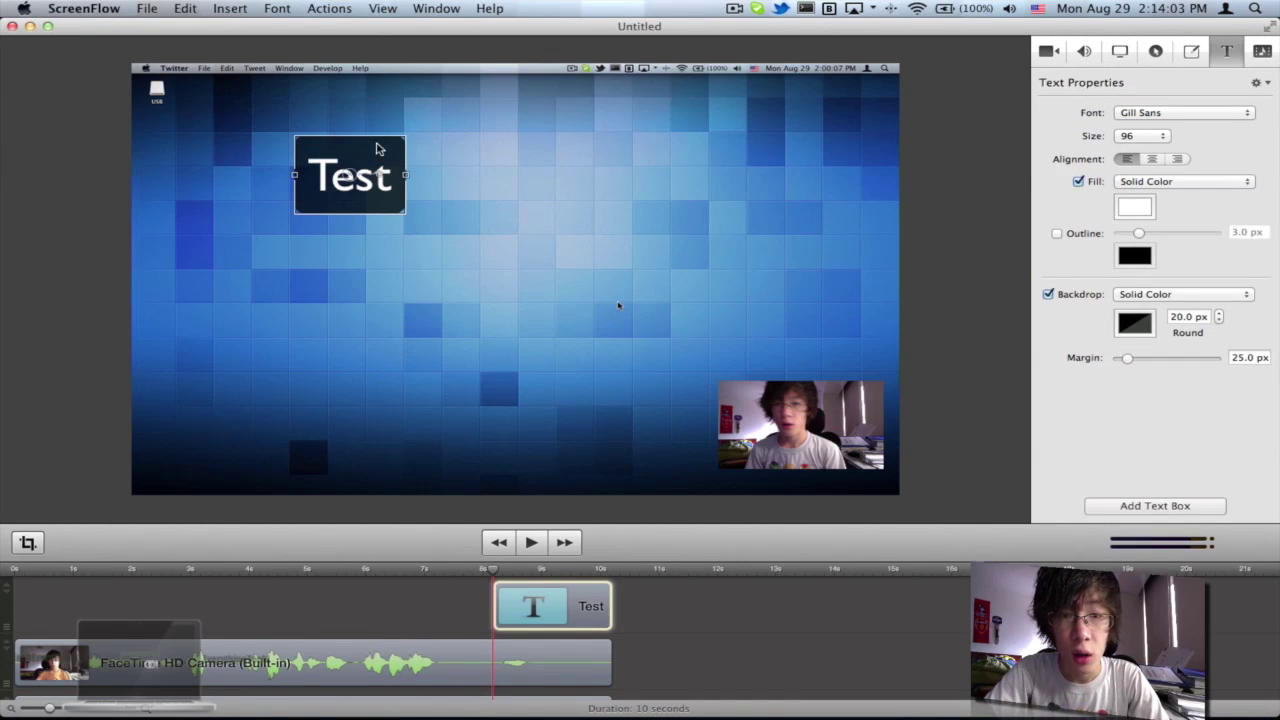
Step: Set the whole word's font size to 64, try right alignment on it, and restore left alignment
left_click(1135, 136)
left_click(1127, 123)
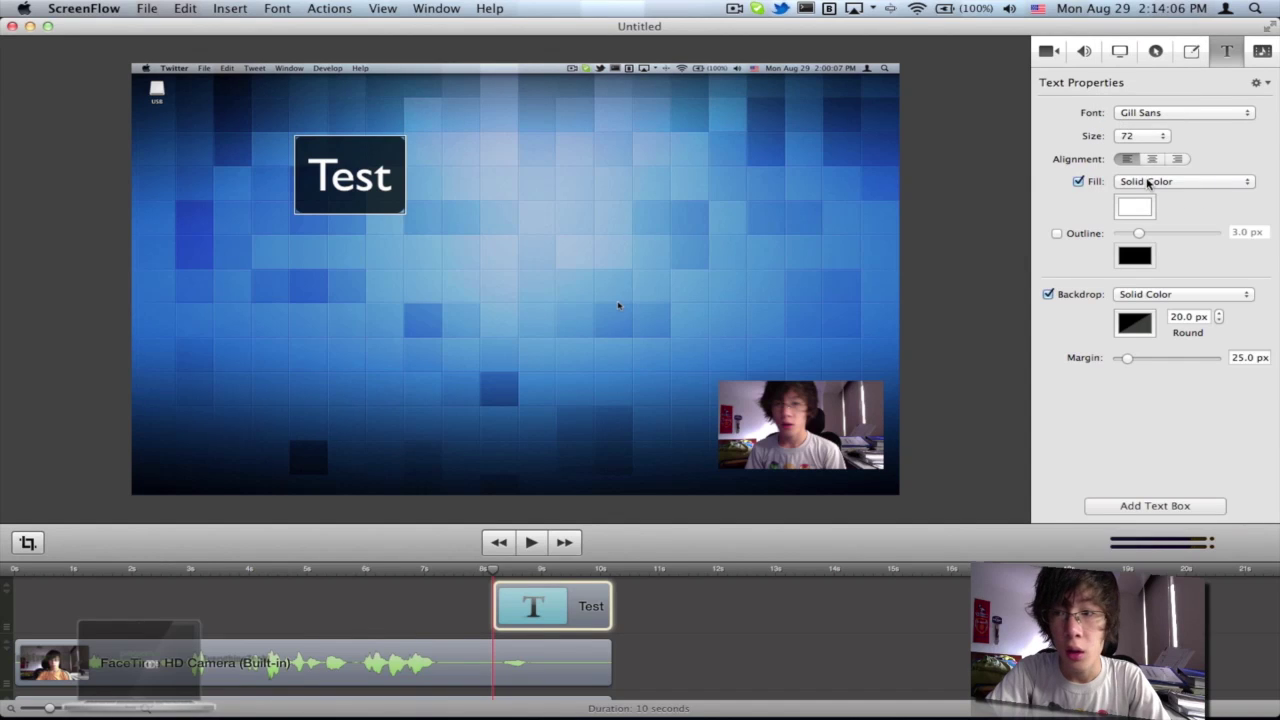
key("shift+Left")
key("shift+Left")
key("shift+Left")
key("shift+Left")
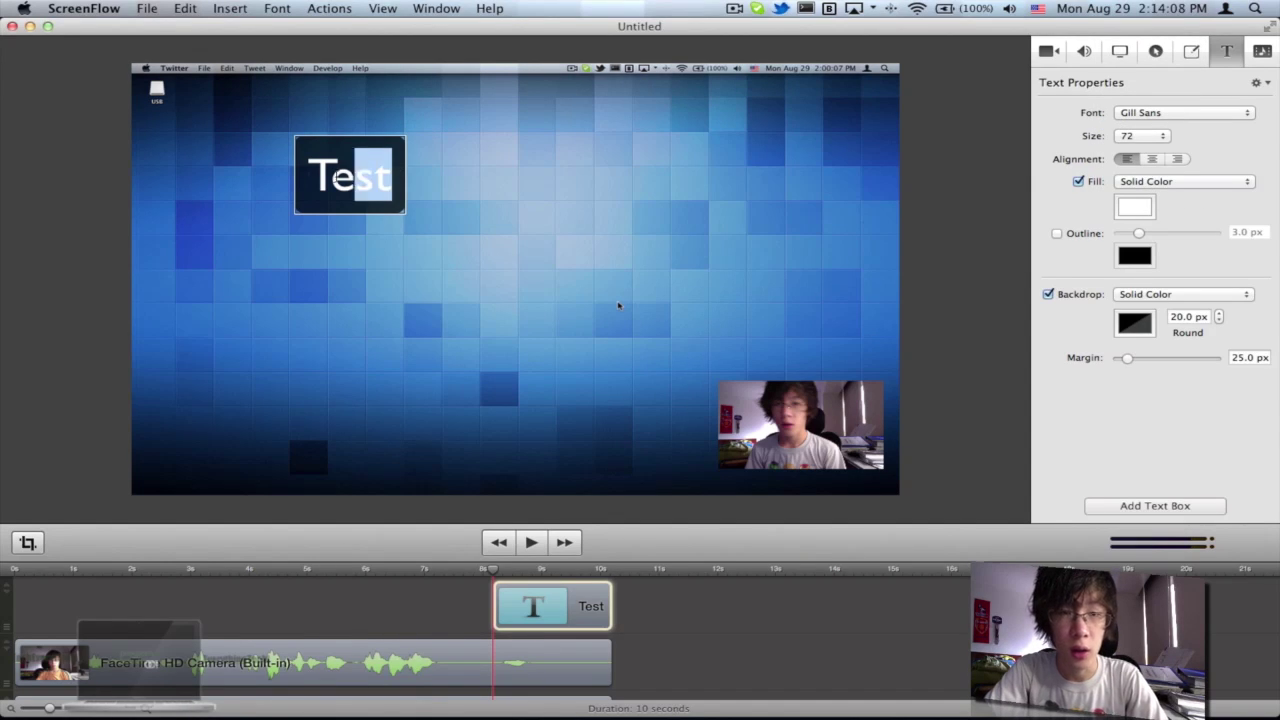
left_click(1145, 139)
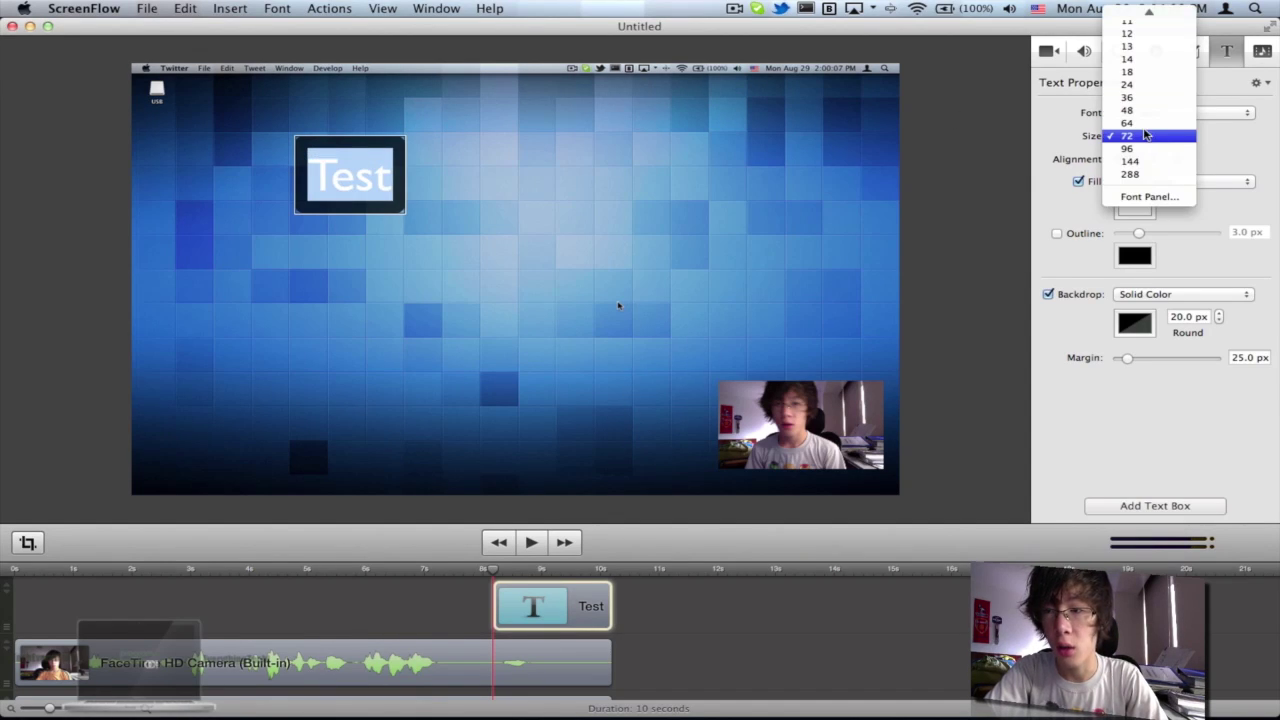
left_click(1138, 123)
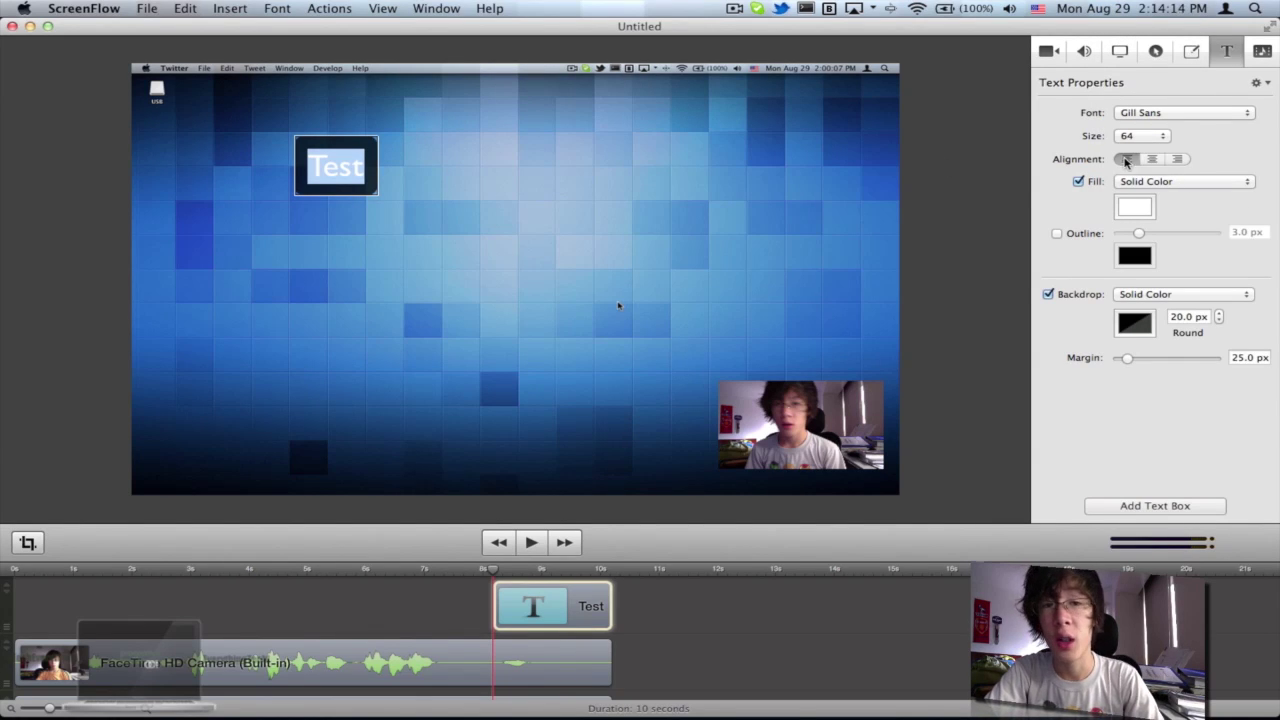
left_click(1172, 160)
left_click(1127, 159)
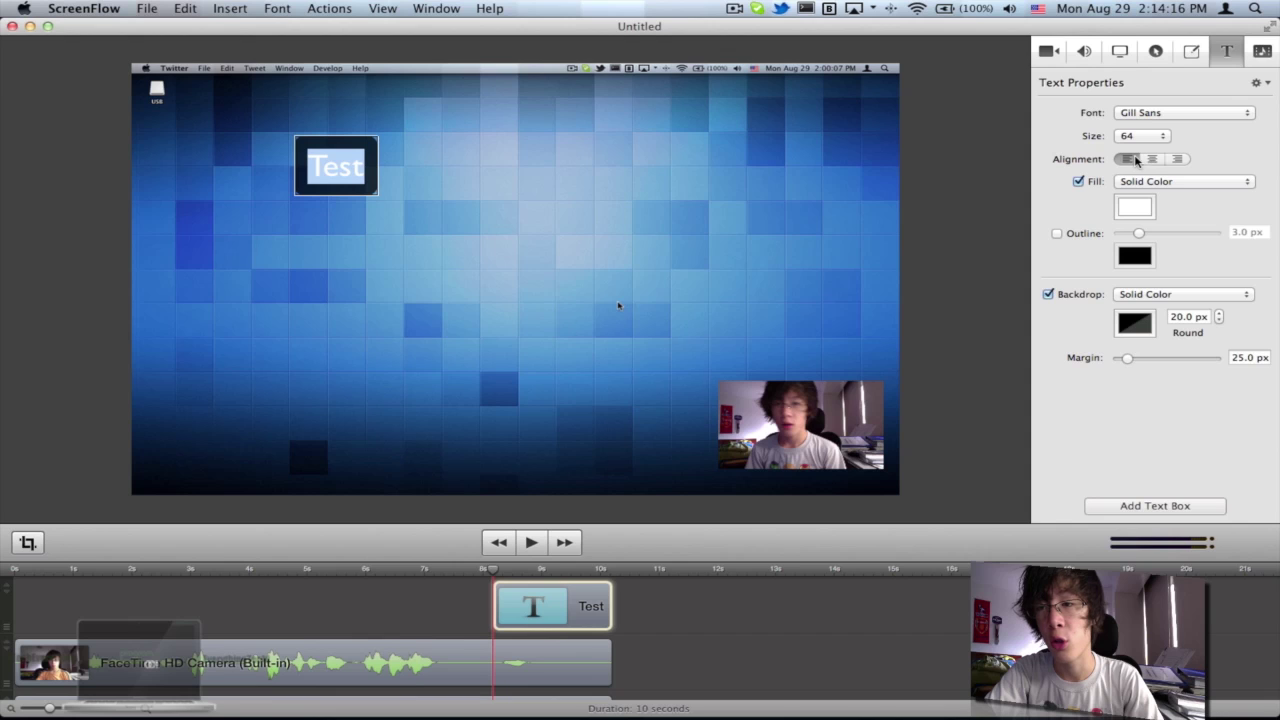
Step: Try an image fill on the text without choosing a file, and switch to a gradient fill
left_click(1130, 182)
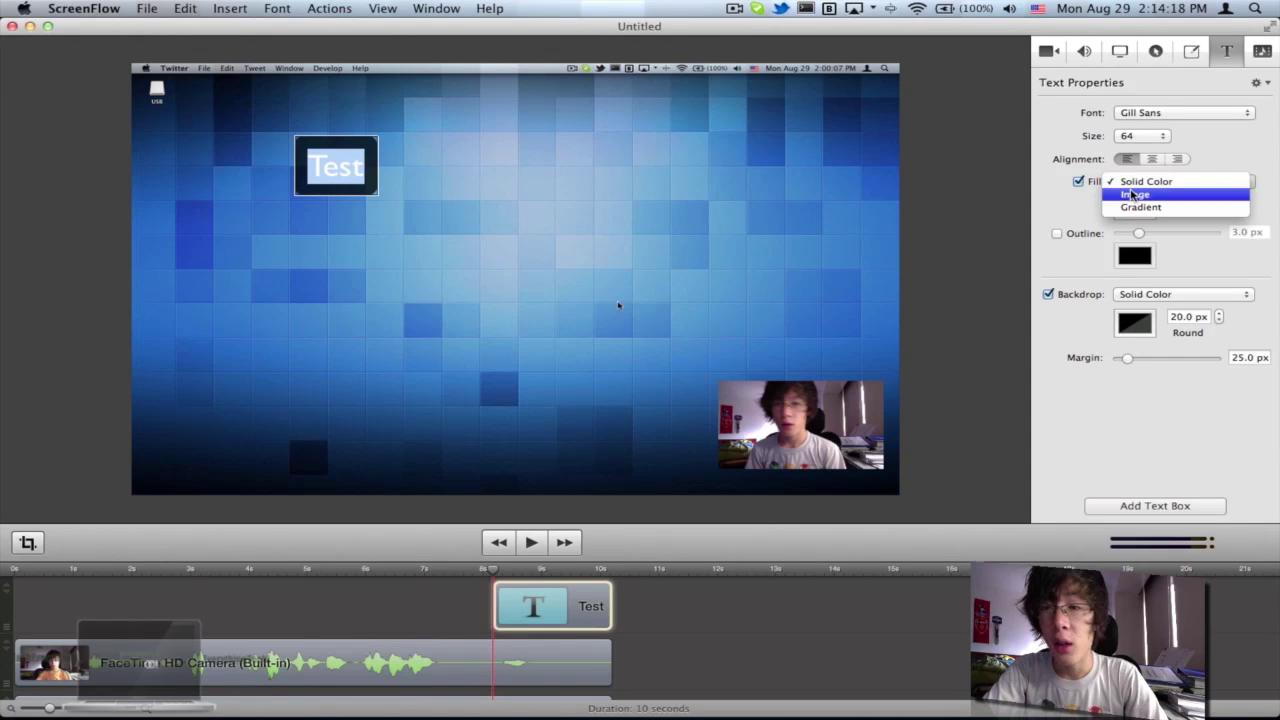
left_click(1131, 195)
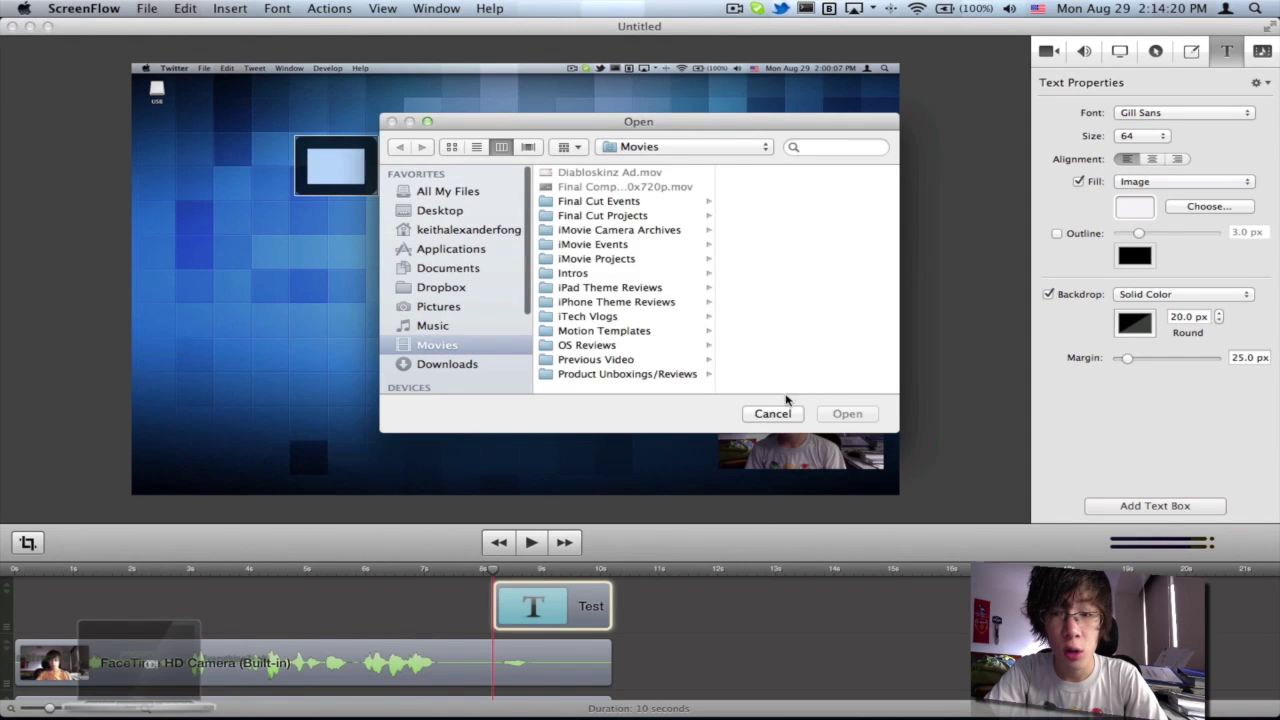
key("Escape")
left_click(1134, 182)
left_click(1140, 197)
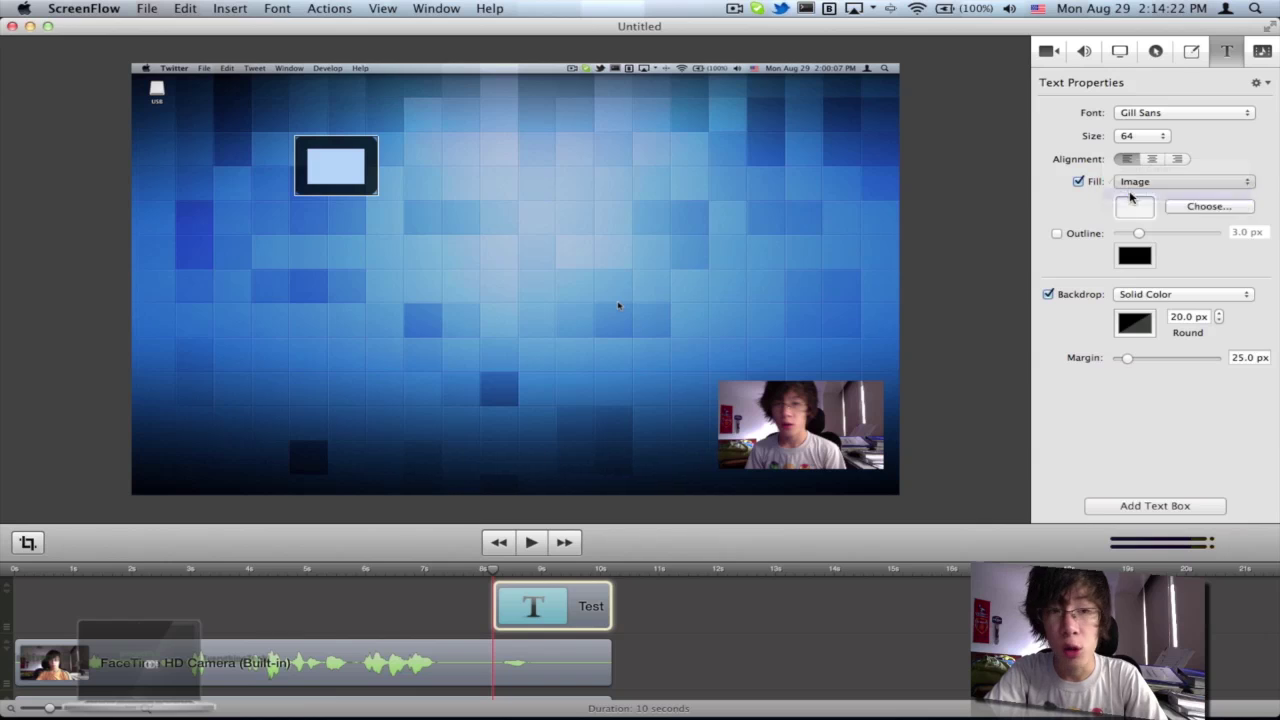
left_click(364, 177)
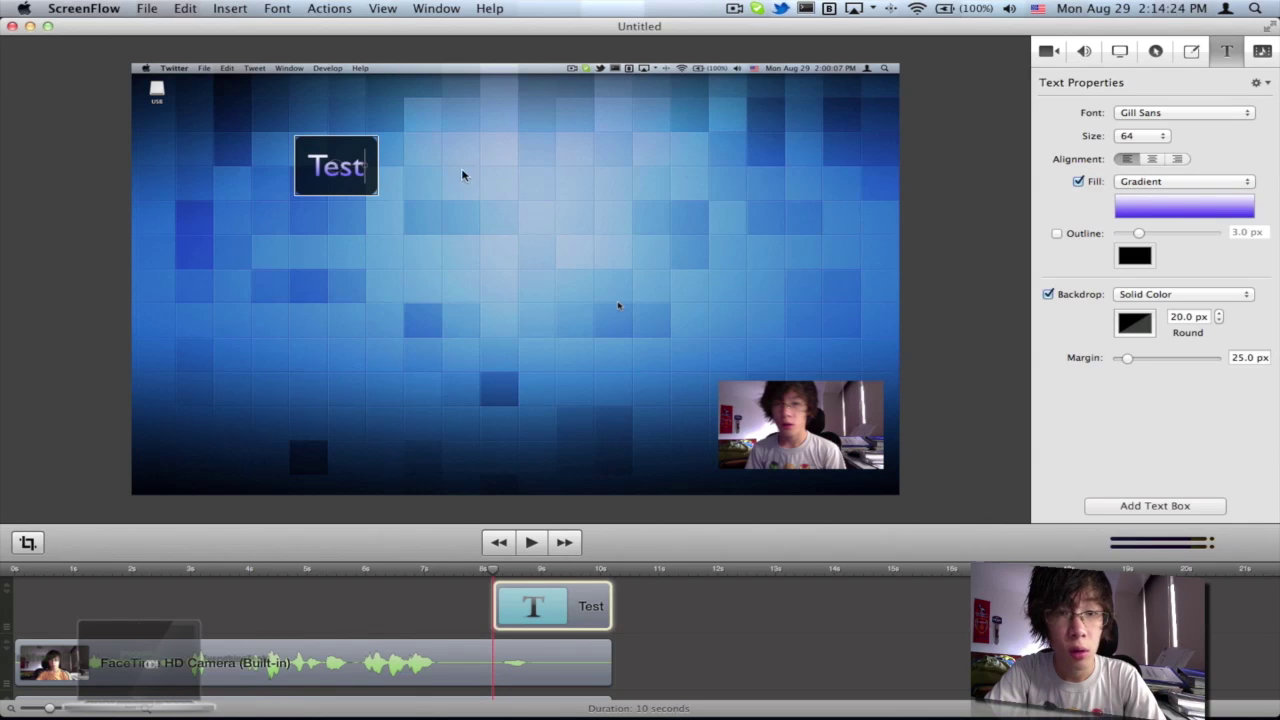
Step: Try to recolour the text's gradient with red, and return the fill to Solid Color
left_click(1160, 206)
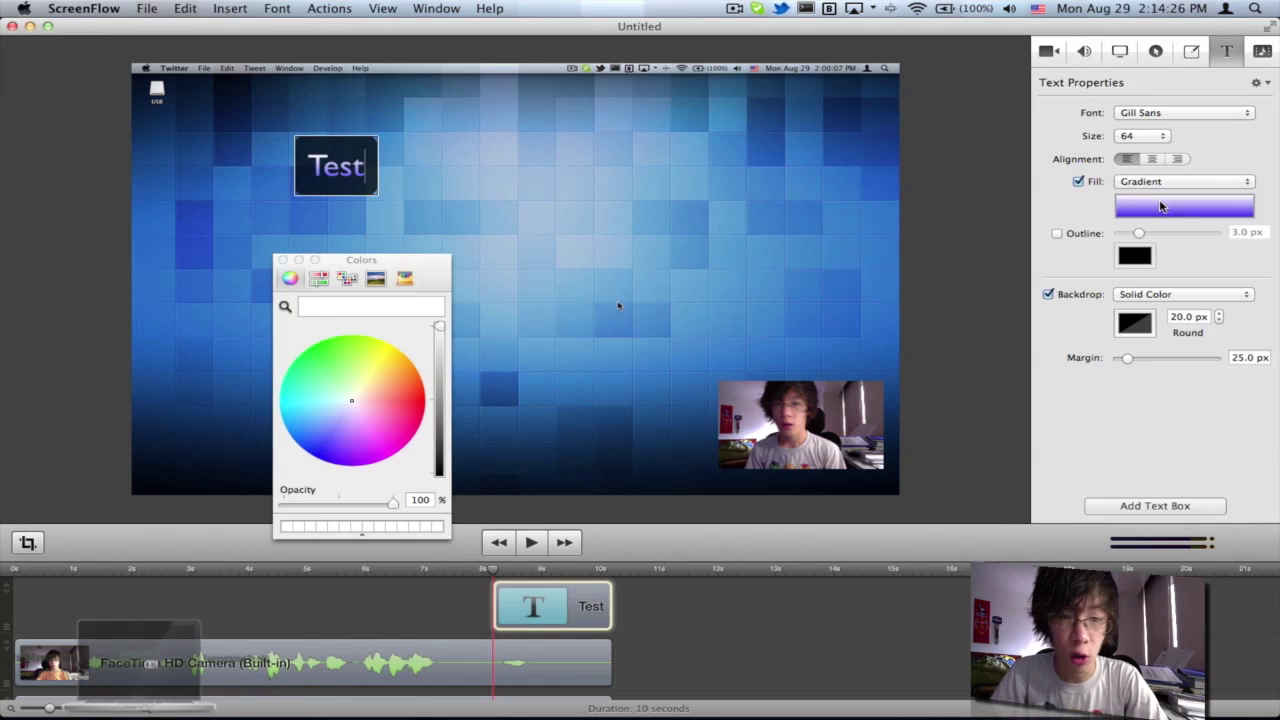
left_click(417, 407)
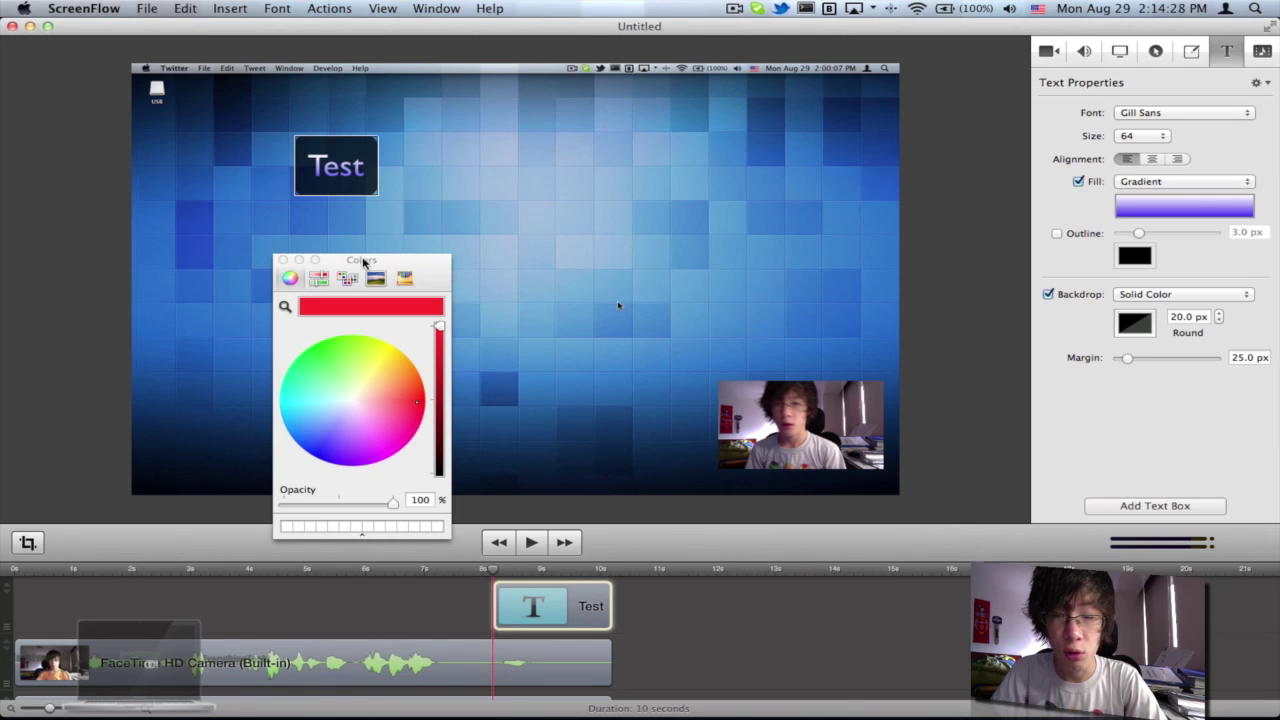
left_click(283, 260)
left_click(1160, 207)
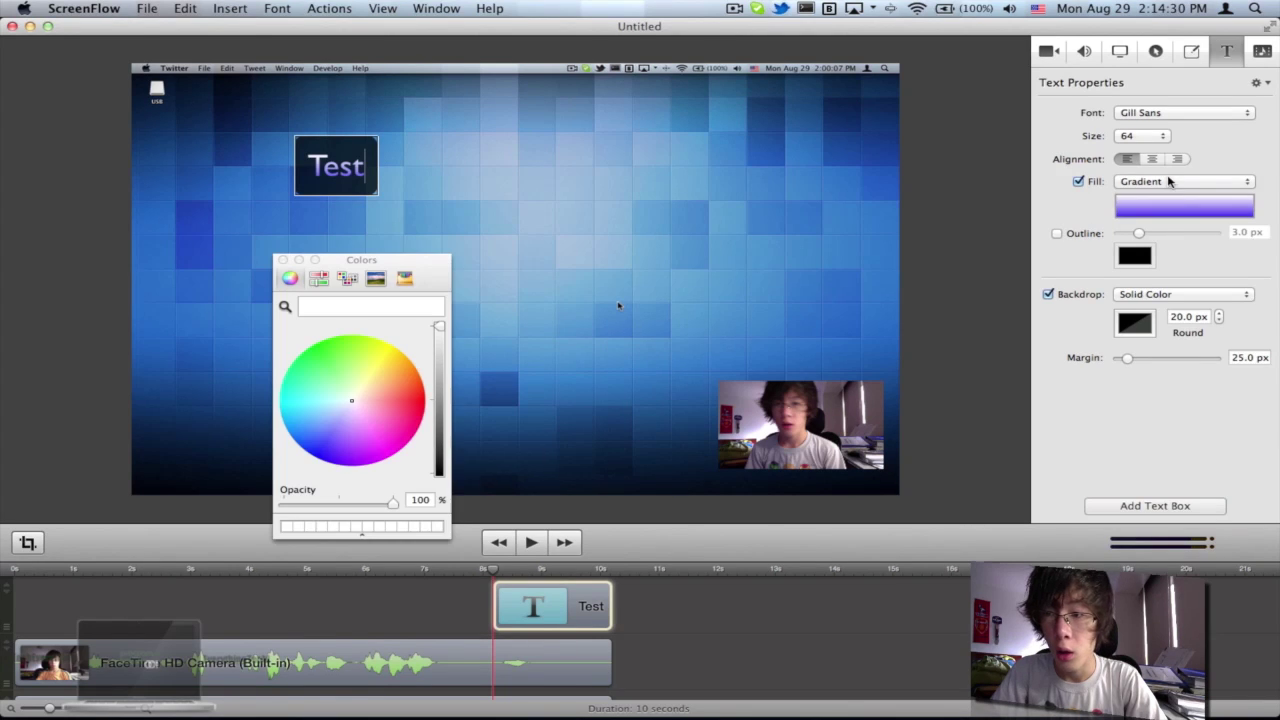
left_click(1183, 181)
left_click(302, 253)
left_click(283, 260)
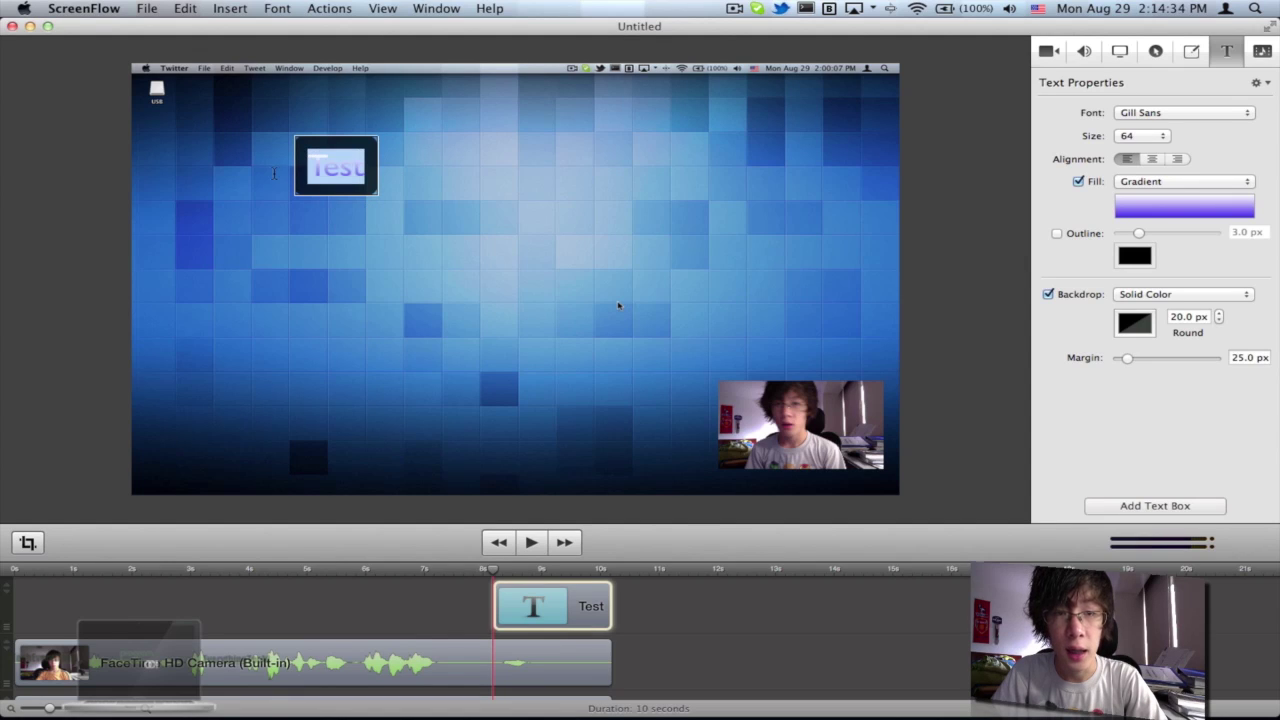
left_click(1142, 183)
left_click(1140, 157)
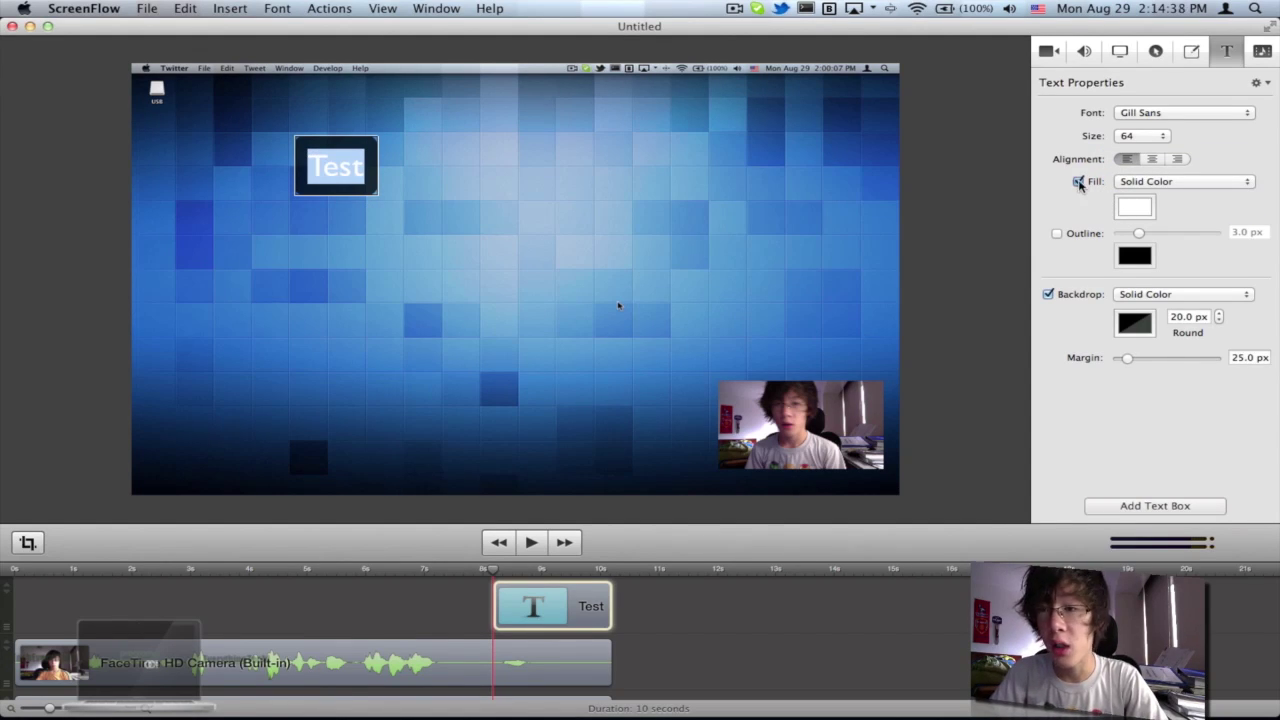
Step: Turn off the text's fill and enable its outline
left_click(1078, 182)
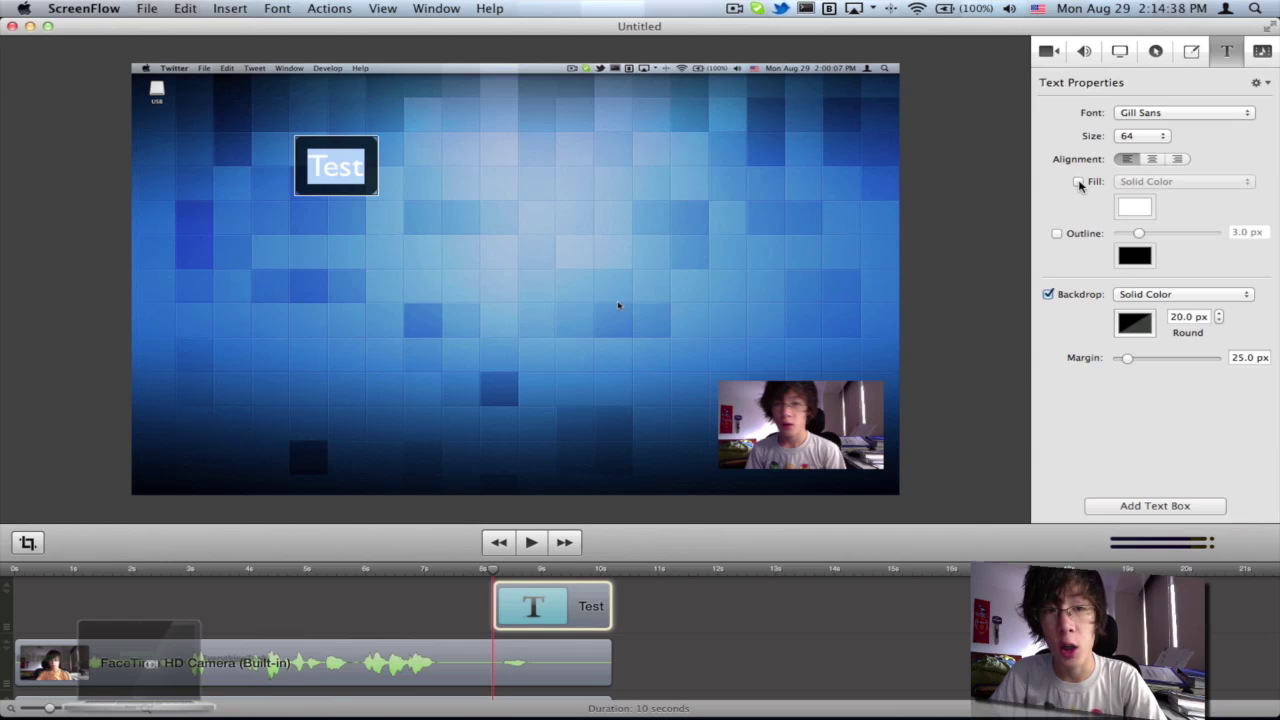
left_click(1057, 233)
key("Escape")
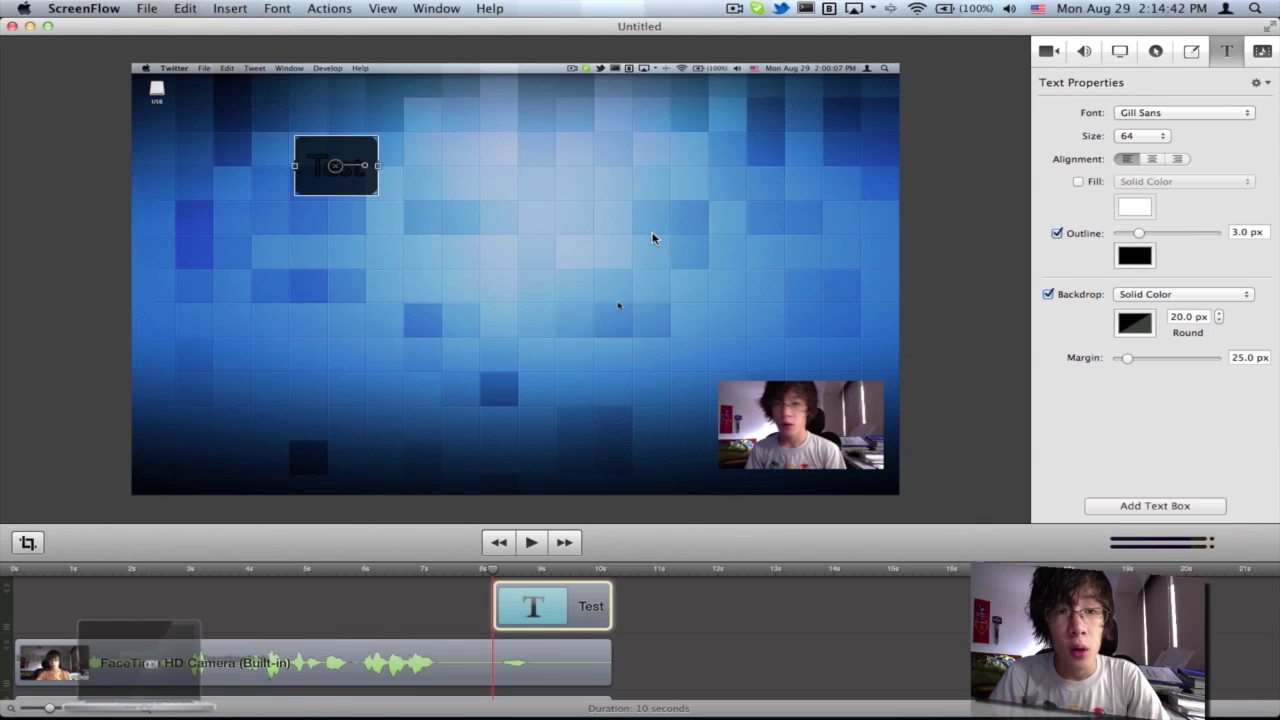
Step: Recolour the text's outline pale yellow and thicken it to 8.2 px
double_click(308, 186)
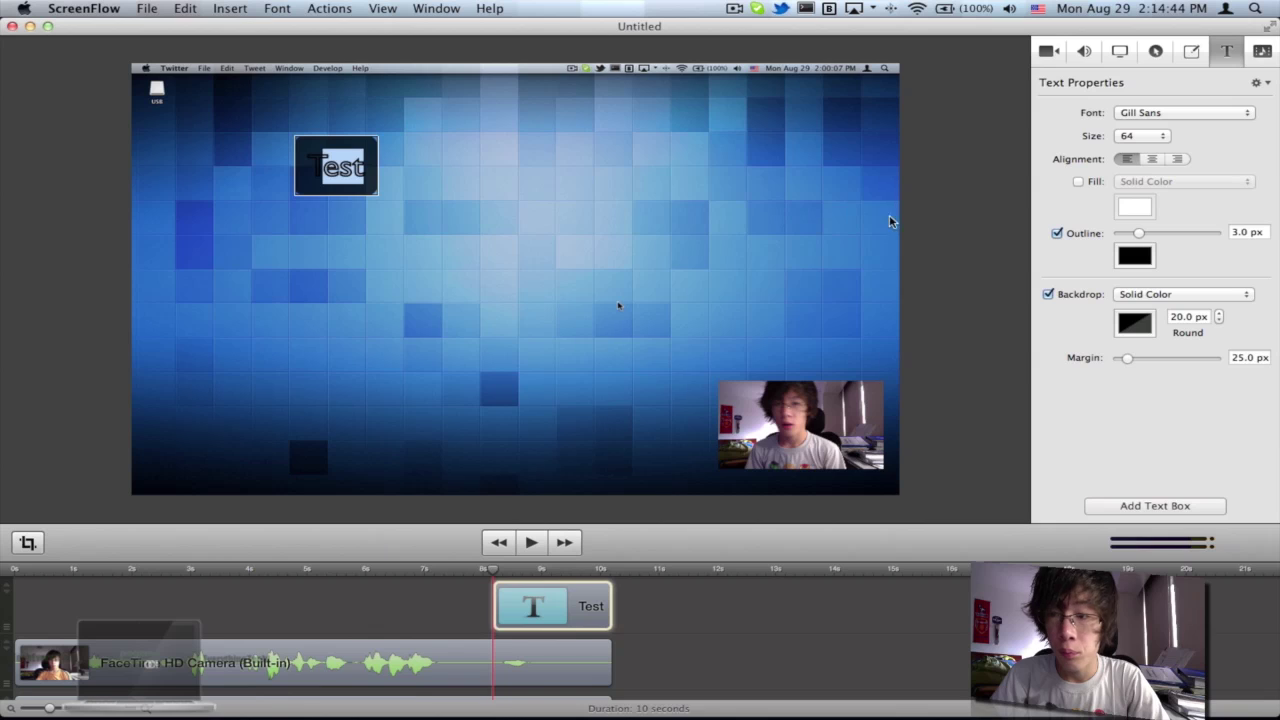
left_click(1128, 259)
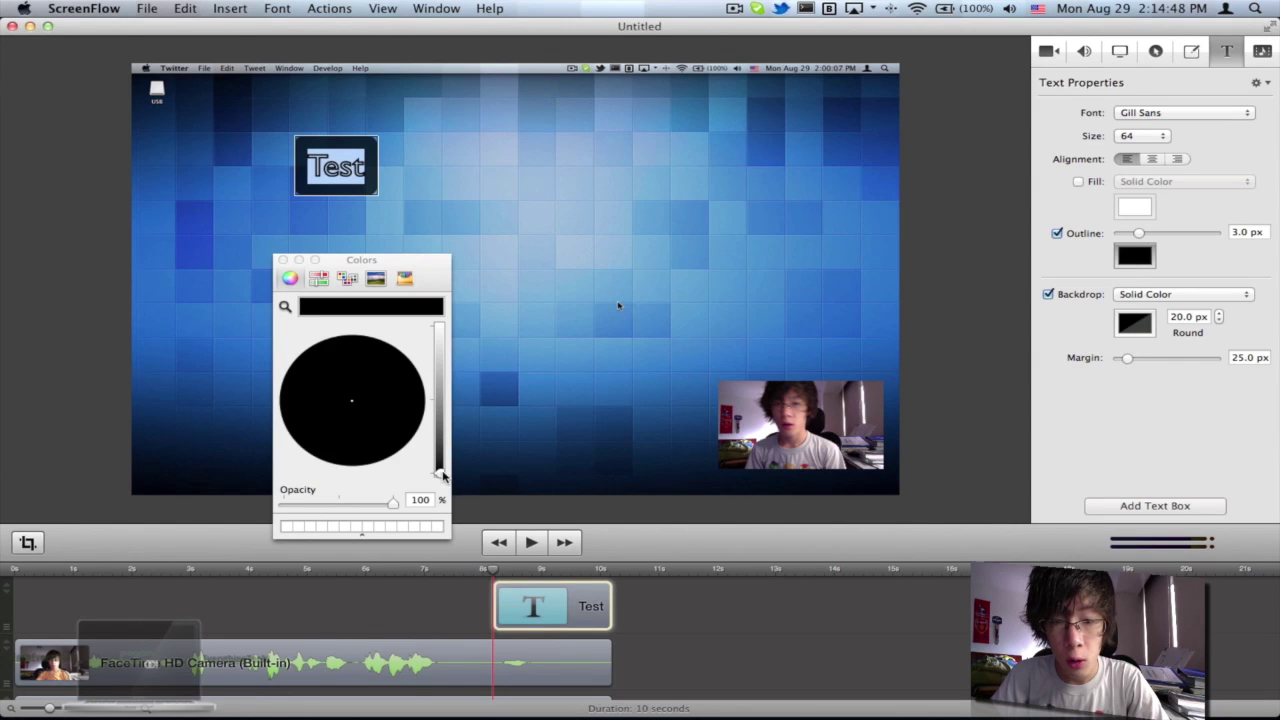
left_click_drag(440, 470, 437, 347)
left_click(377, 375)
left_click(283, 260)
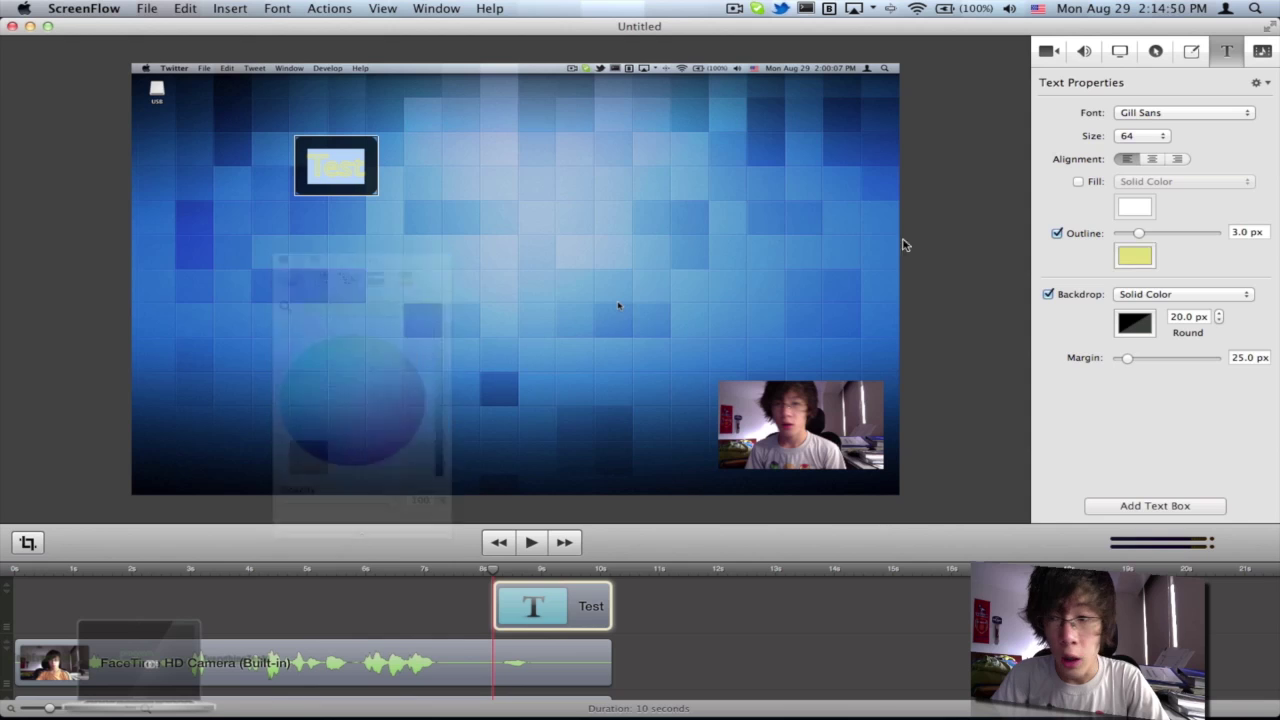
left_click_drag(1147, 235, 1173, 234)
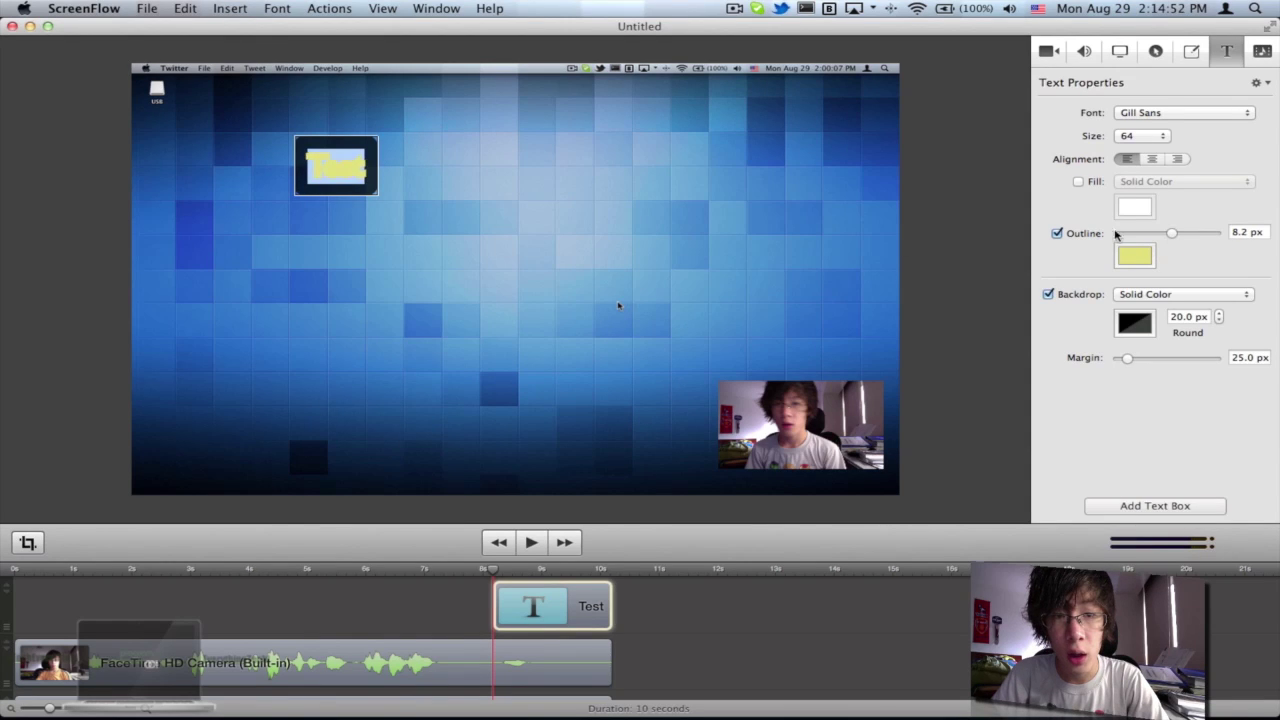
double_click(342, 167)
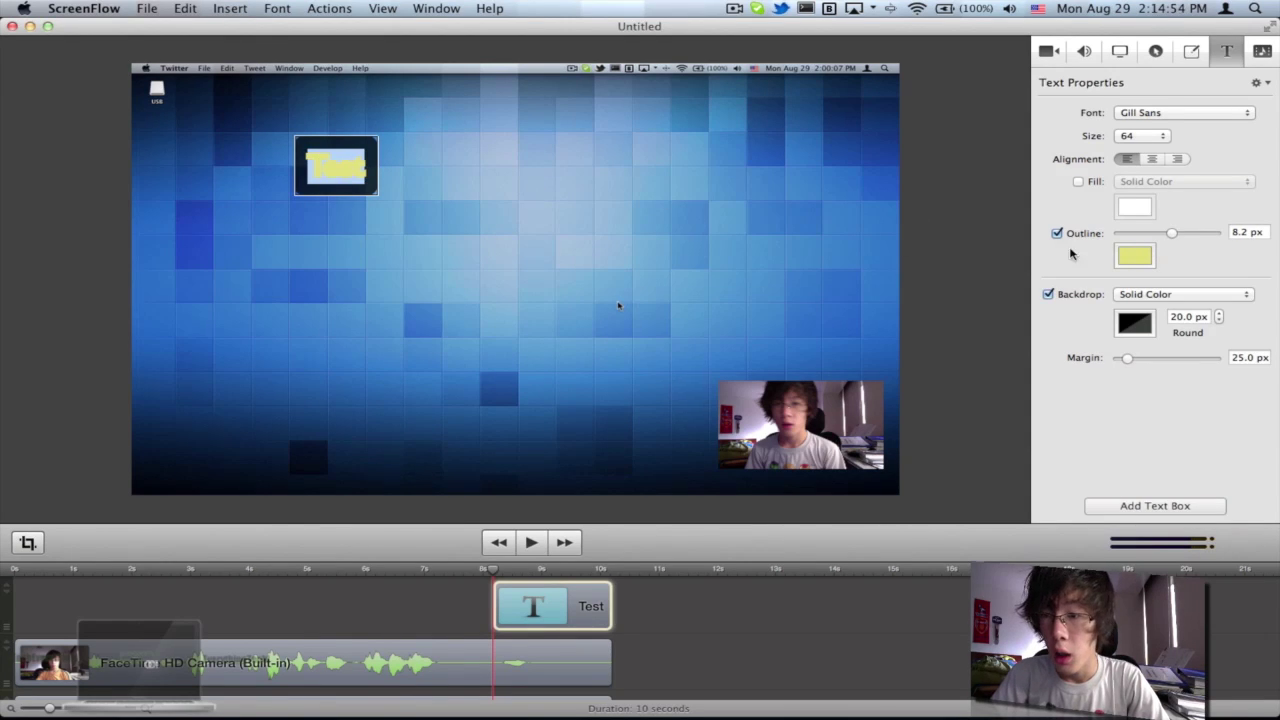
Step: Try the text without its backdrop and with an image-filled one, and restore the solid-color backdrop
left_click(1048, 295)
left_click(1048, 295)
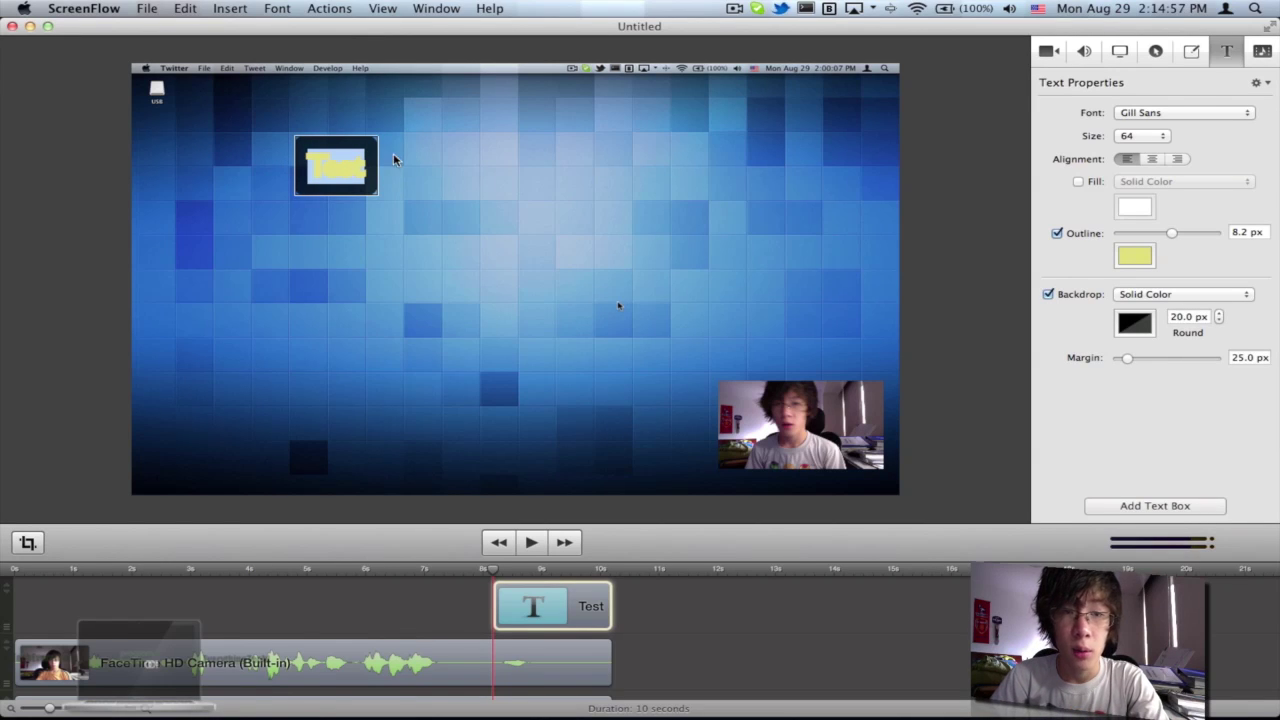
left_click(1177, 296)
left_click(1174, 307)
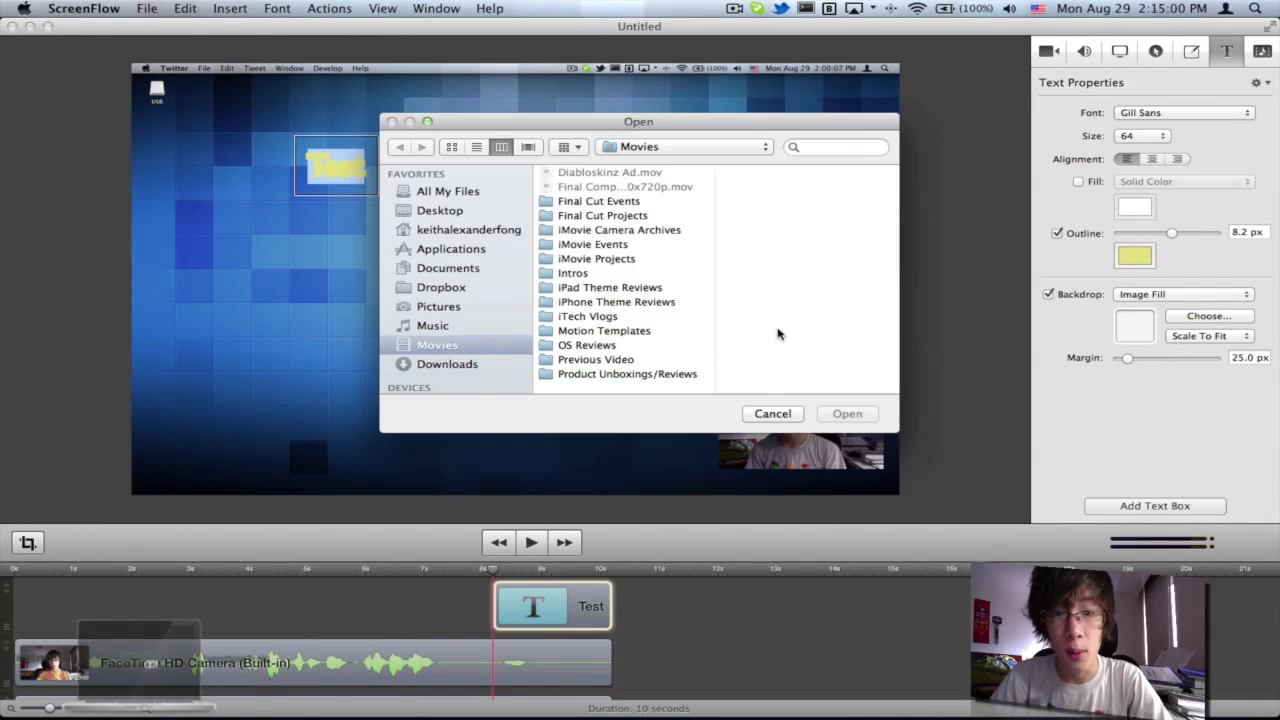
left_click(769, 414)
left_click(1244, 295)
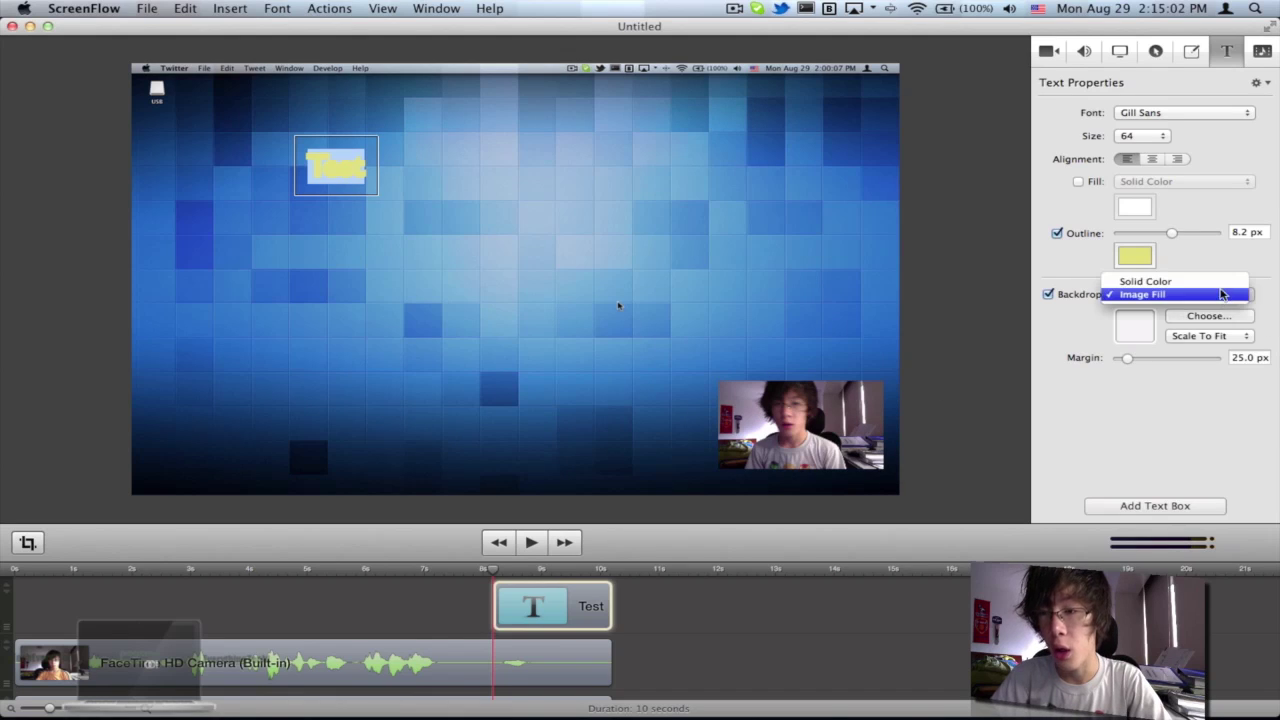
left_click(1222, 295)
left_click(772, 413)
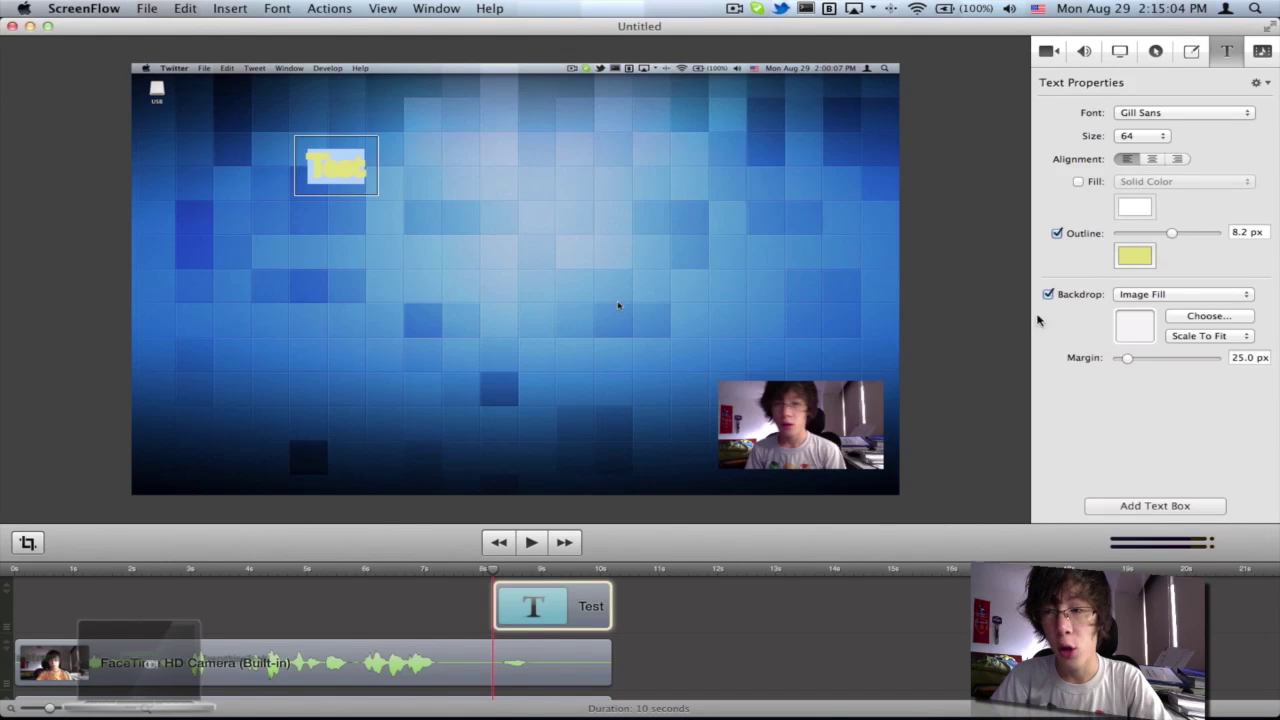
left_click(1132, 296)
left_click(1140, 279)
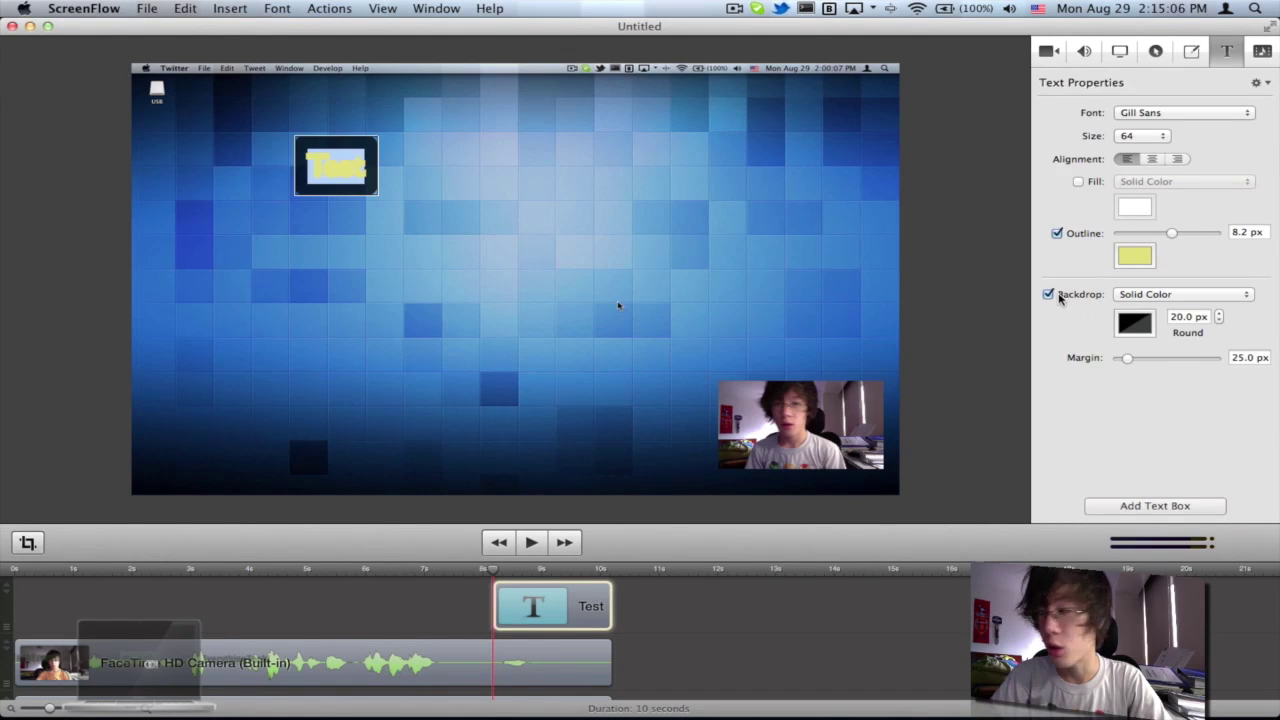
left_click(1058, 298)
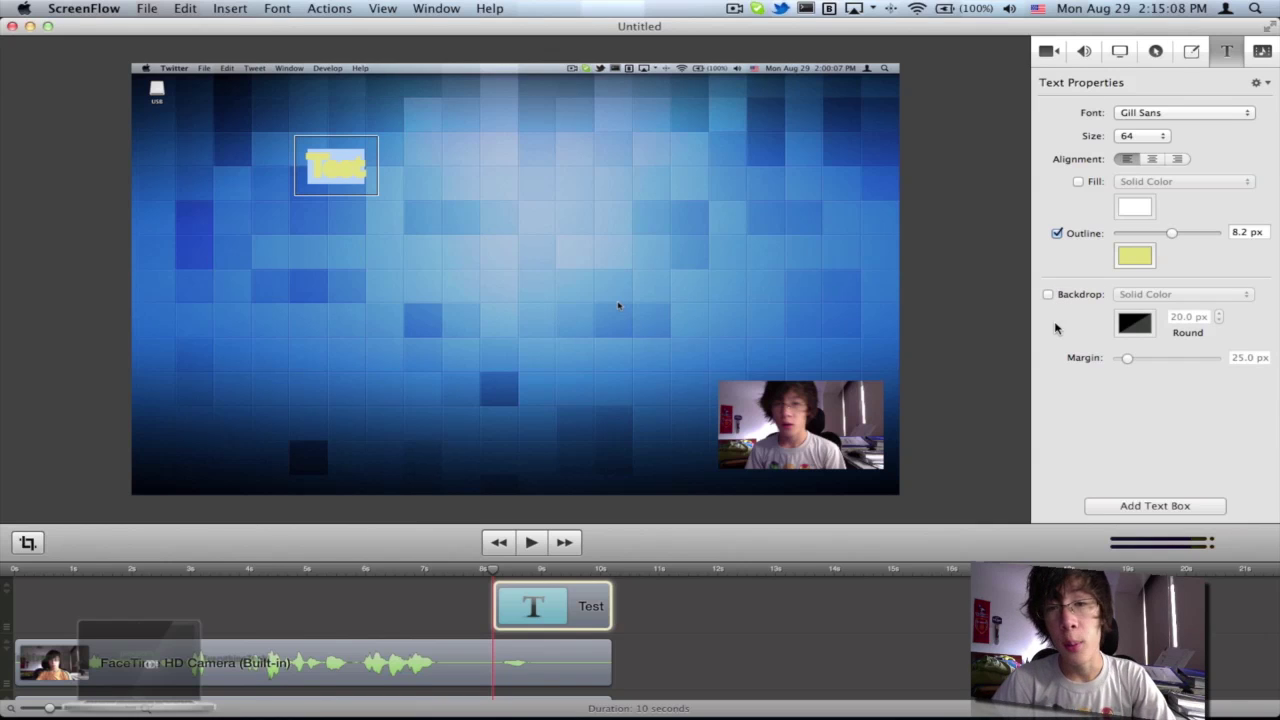
left_click(1048, 294)
Step: Change the text backdrop's color to red, keeping its opacity at 75%
left_click(1122, 317)
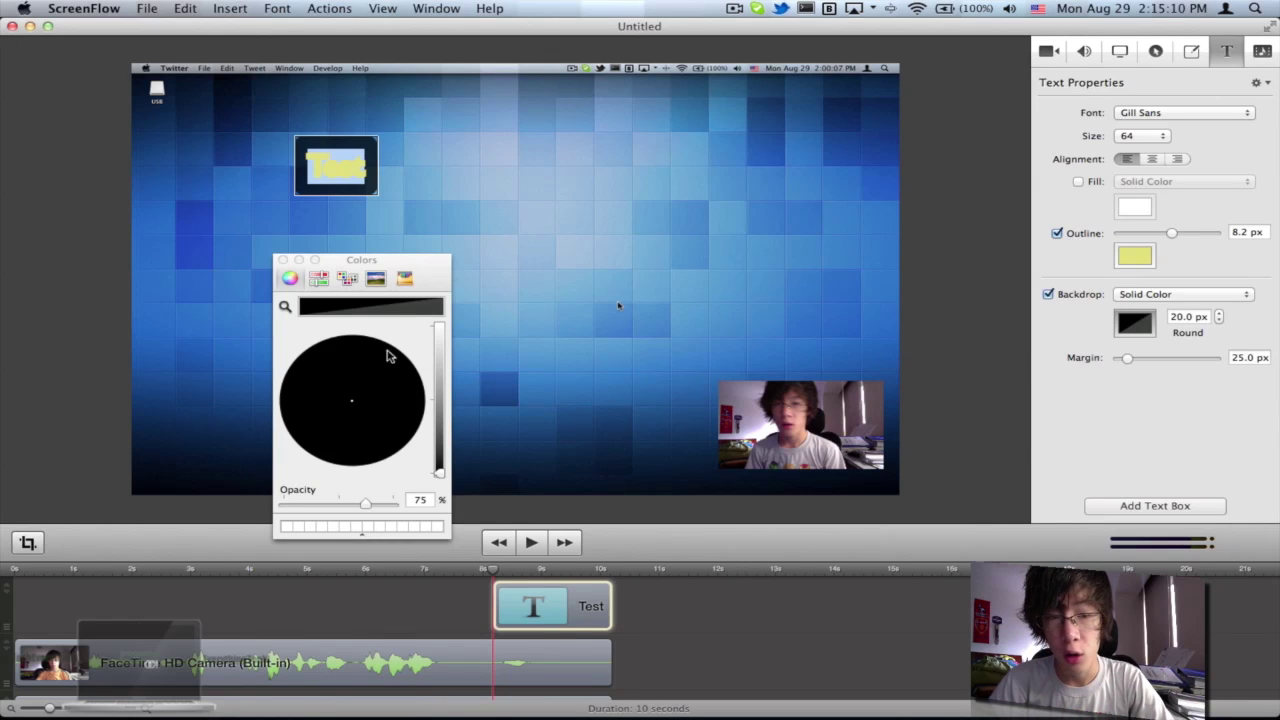
left_click_drag(436, 466, 446, 345)
left_click(424, 402)
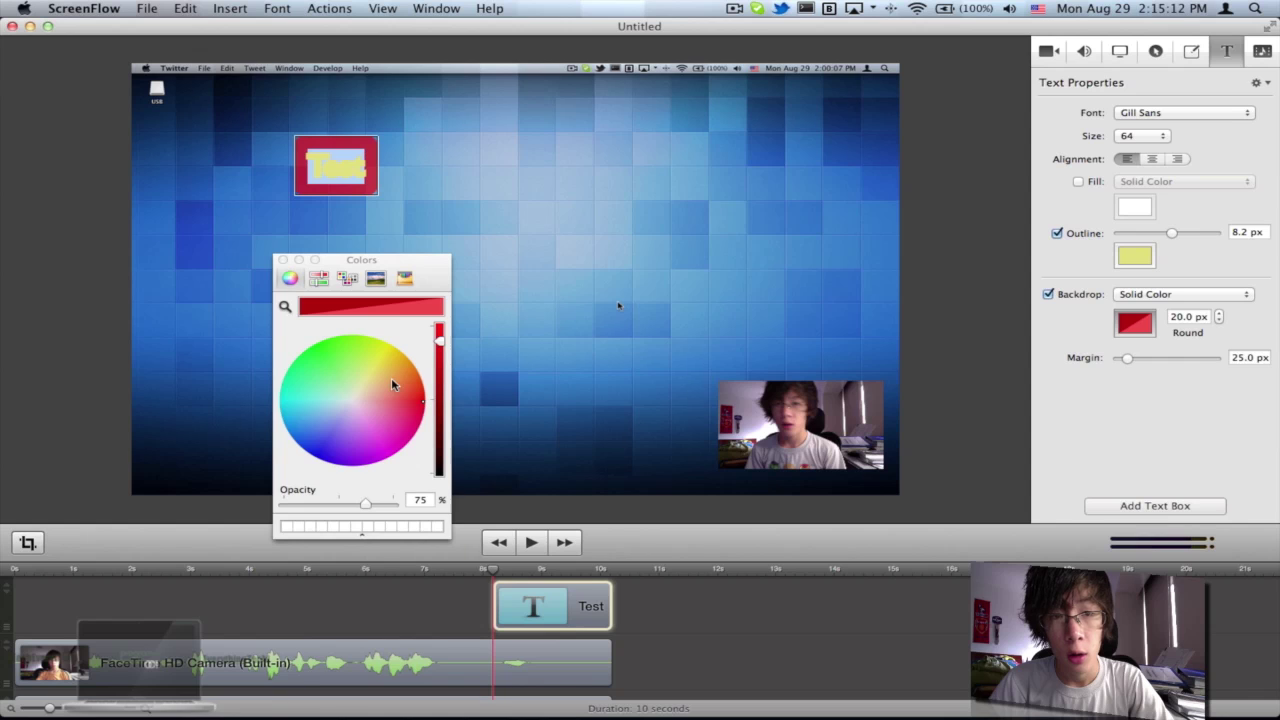
left_click(283, 260)
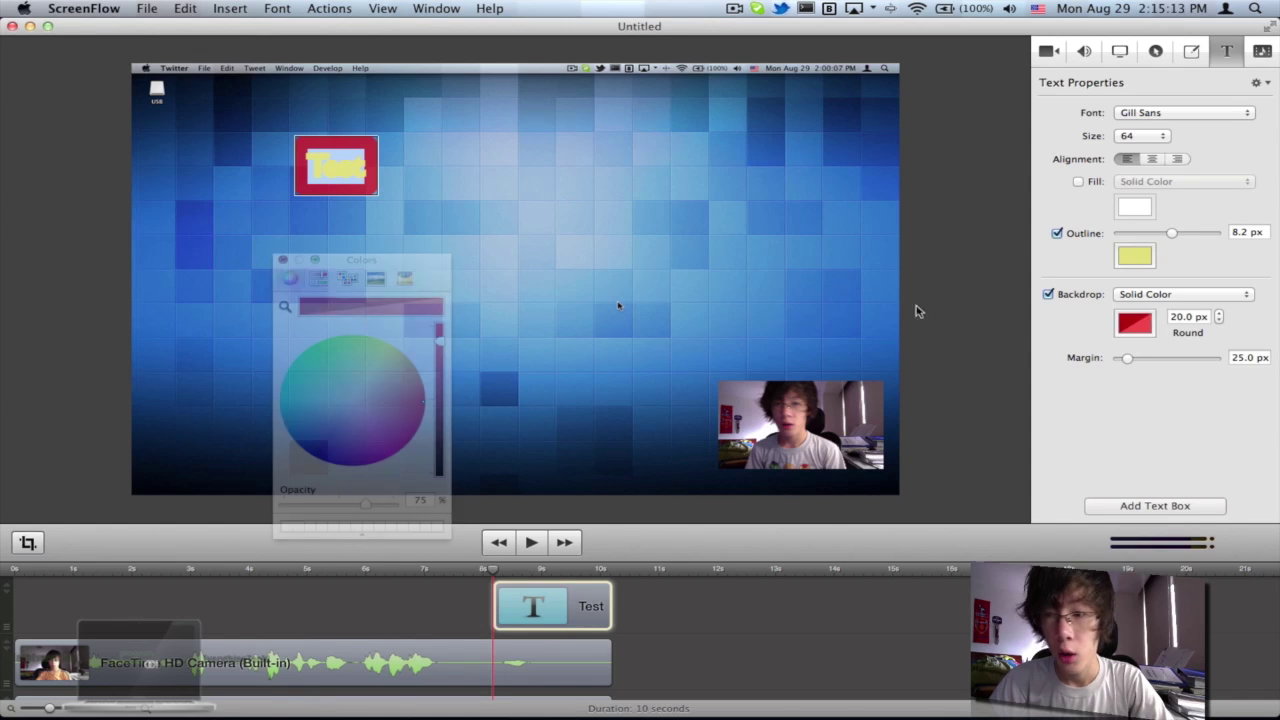
Step: Increase the roundness of the text backdrop's corners to about 28 px
left_click(1219, 313)
left_click(1219, 313)
left_click(1219, 313)
left_click(1219, 313)
left_click(1219, 313)
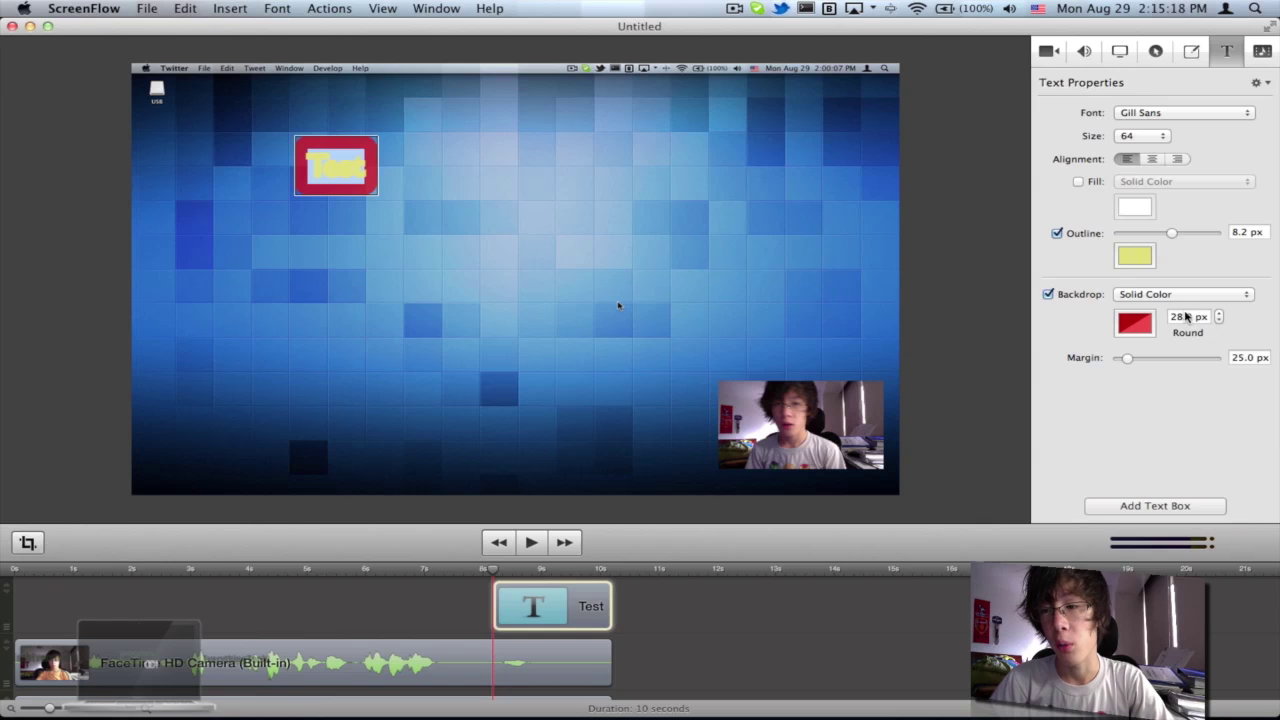
Step: Increase the margin of the text's backdrop to 97.7 px
mouse_move(1127, 362)
left_mouse_down()
mouse_move(1171, 358)
mouse_move(1150, 359)
left_mouse_up()
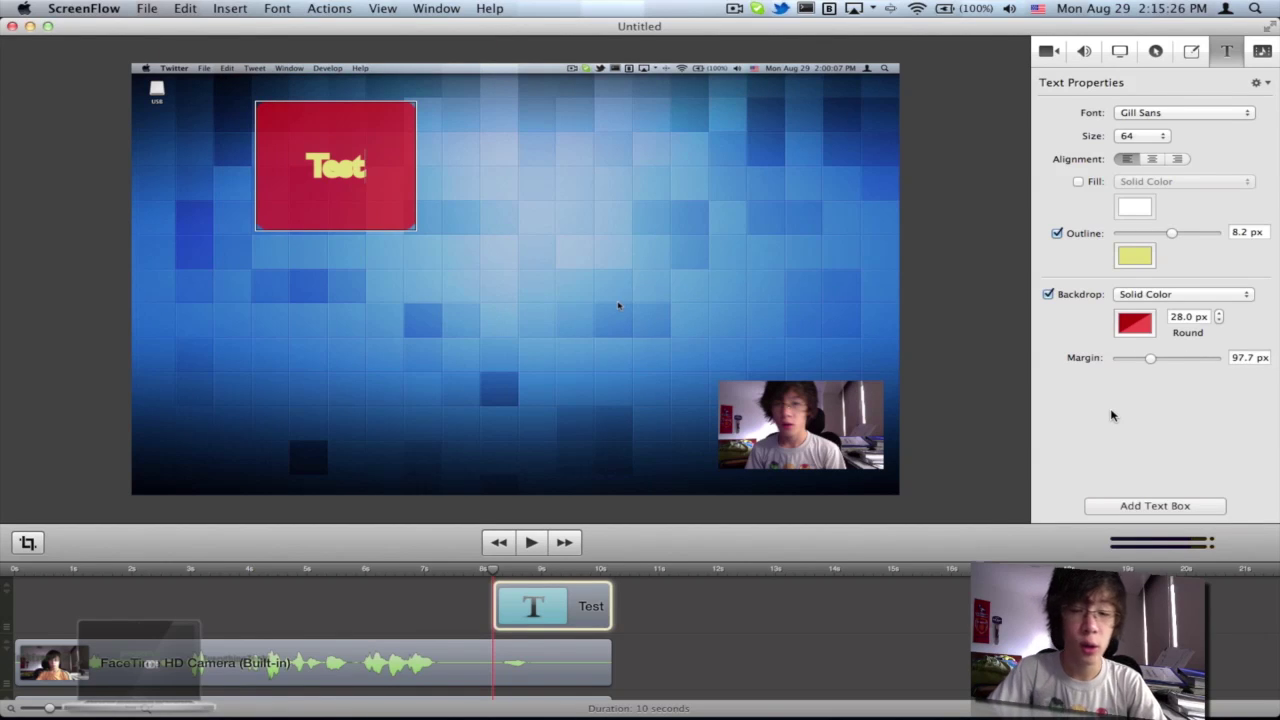
Step: Undo the text's margin, backdrop and outline changes, and delete the Test text clip from the timeline
key("super+z")
key("super+z")
key("super+z")
key("super+z")
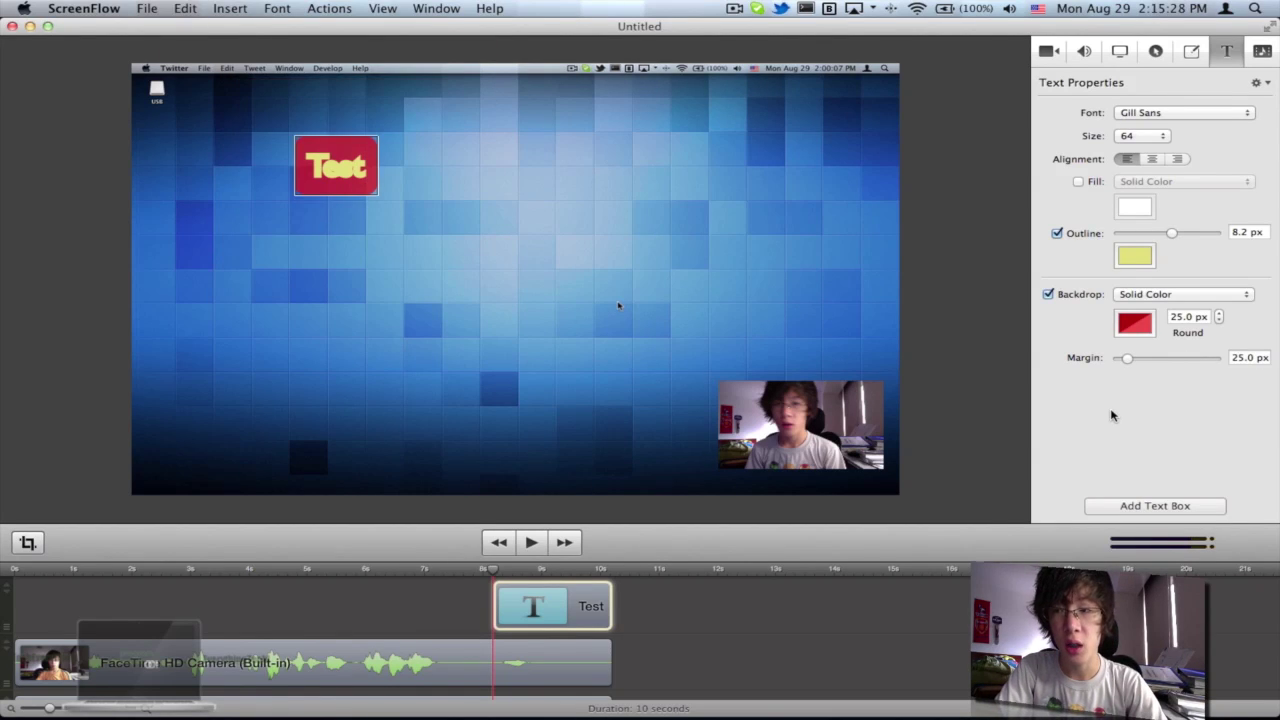
key("super+z")
key("super+z")
key("super+z")
key("super+z")
key("super+z")
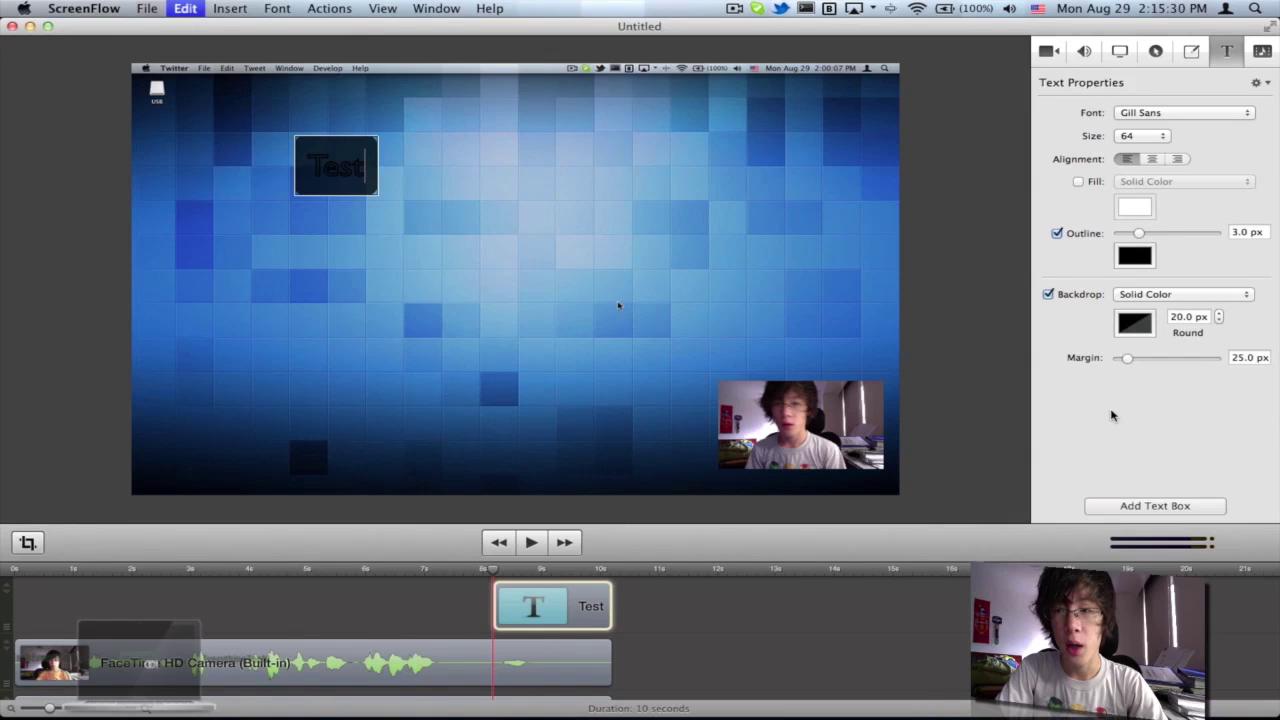
key("super+z")
key("super+z")
key("super+z")
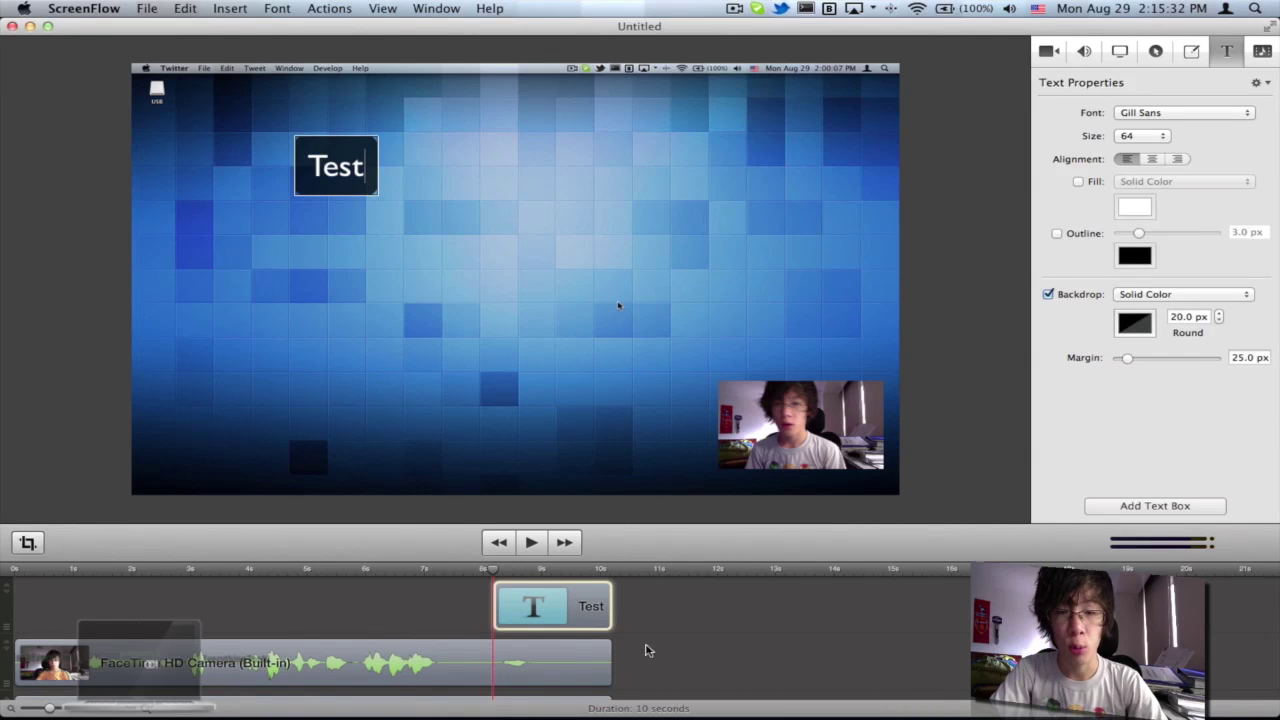
key("Delete")
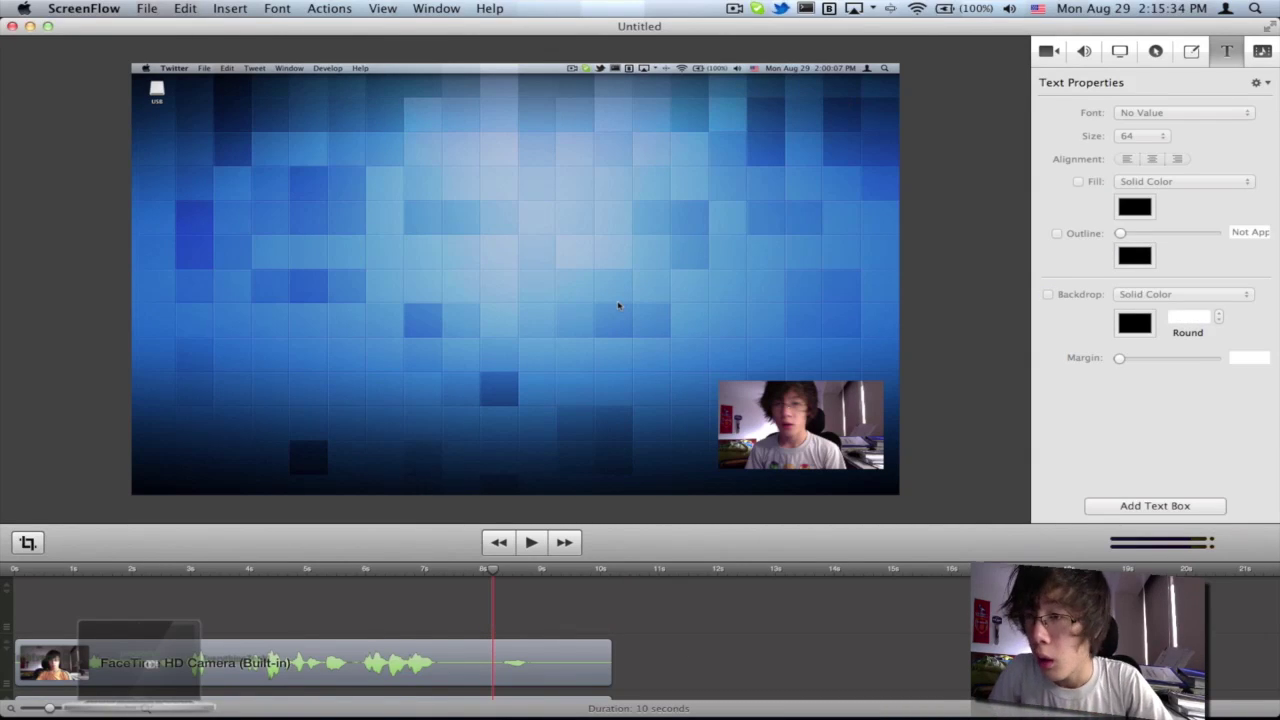
Step: Show the media in the document and look at the screen recording and webcam thumbnails
left_click(1262, 52)
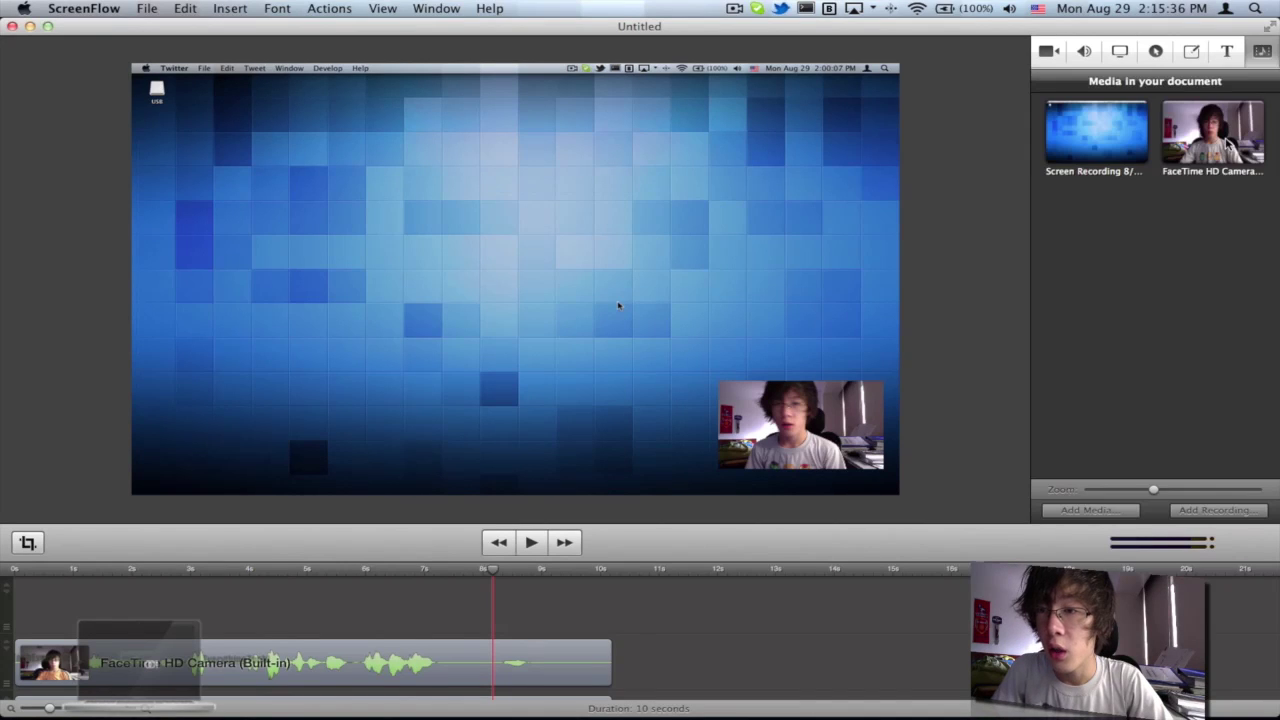
left_click(1127, 152)
left_click(1117, 195)
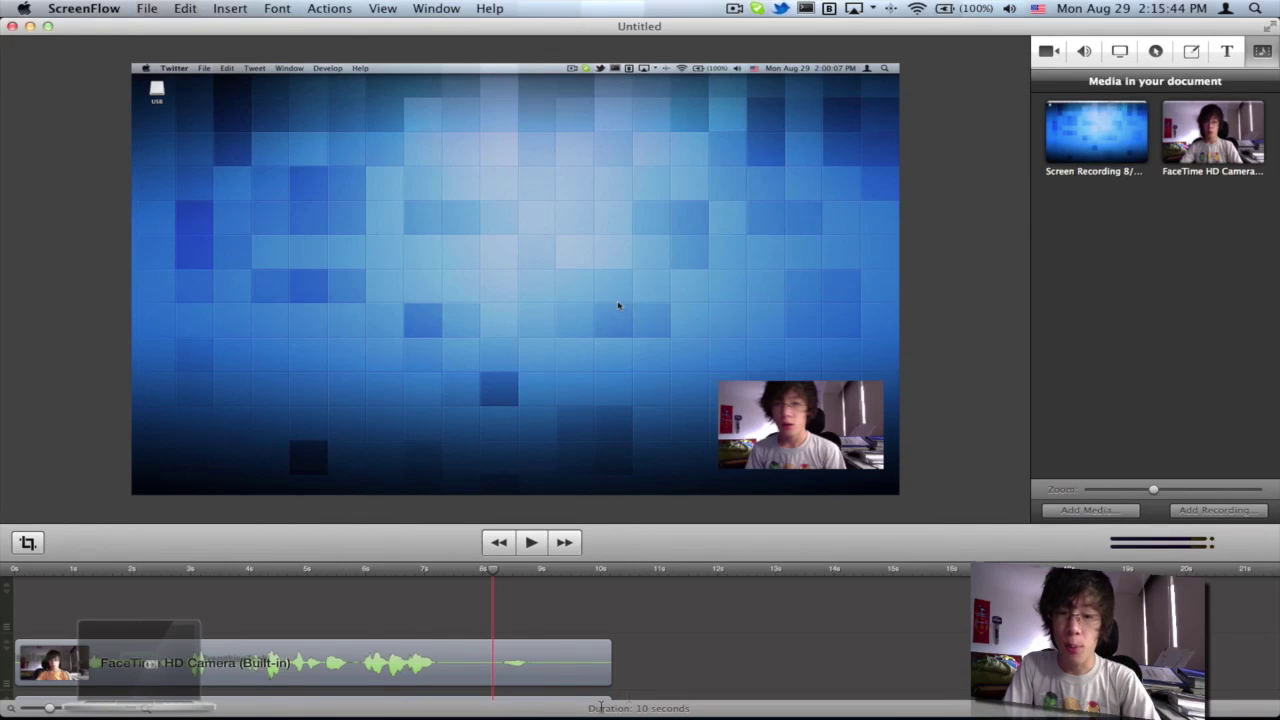
Step: Bring up the canvas cropping settings and apply the canvas at 1440 x 900
left_click_drag(627, 655, 628, 657)
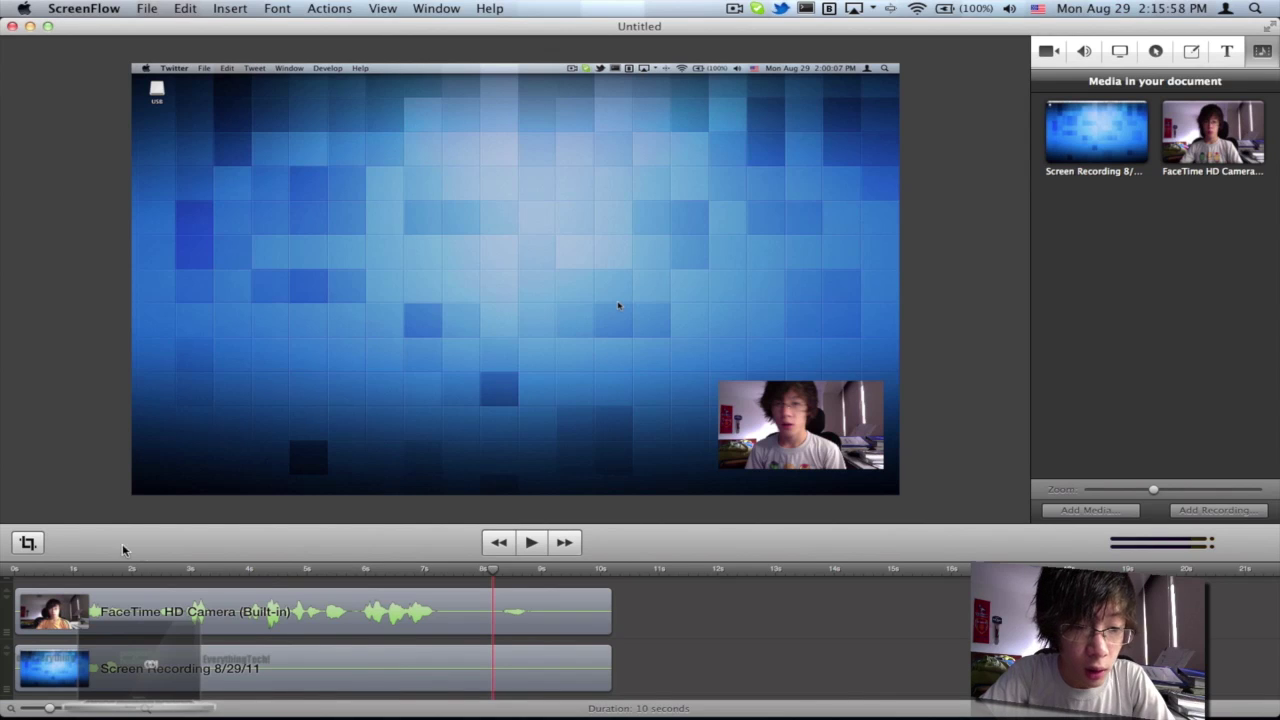
left_click(30, 542)
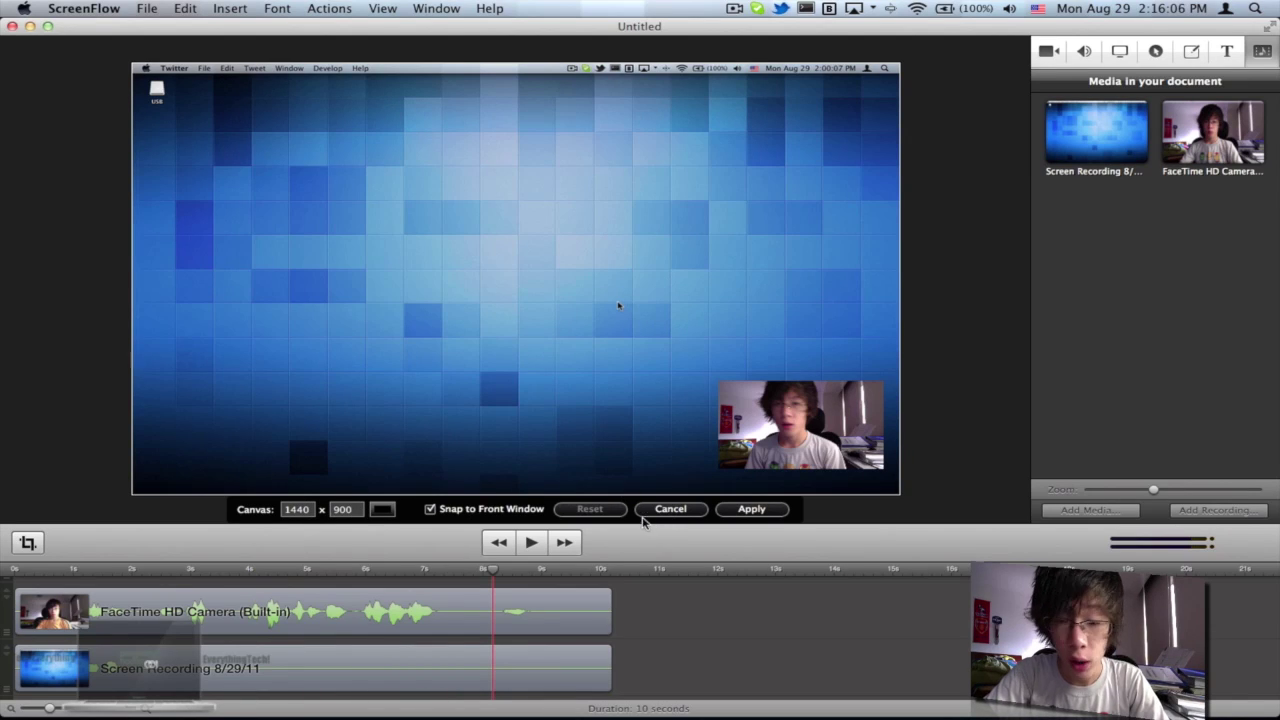
left_click(751, 509)
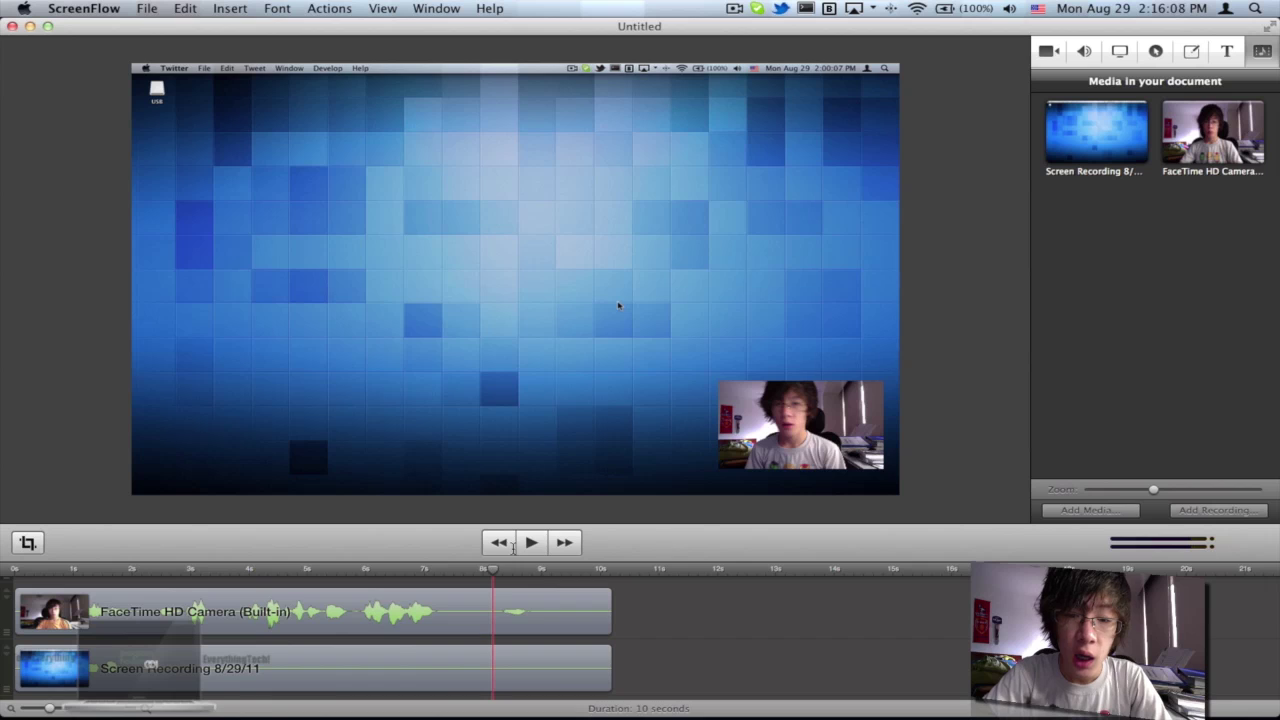
Step: Play back the end of the project on the timeline from about 8.8 s
left_click(520, 543)
left_click(520, 545)
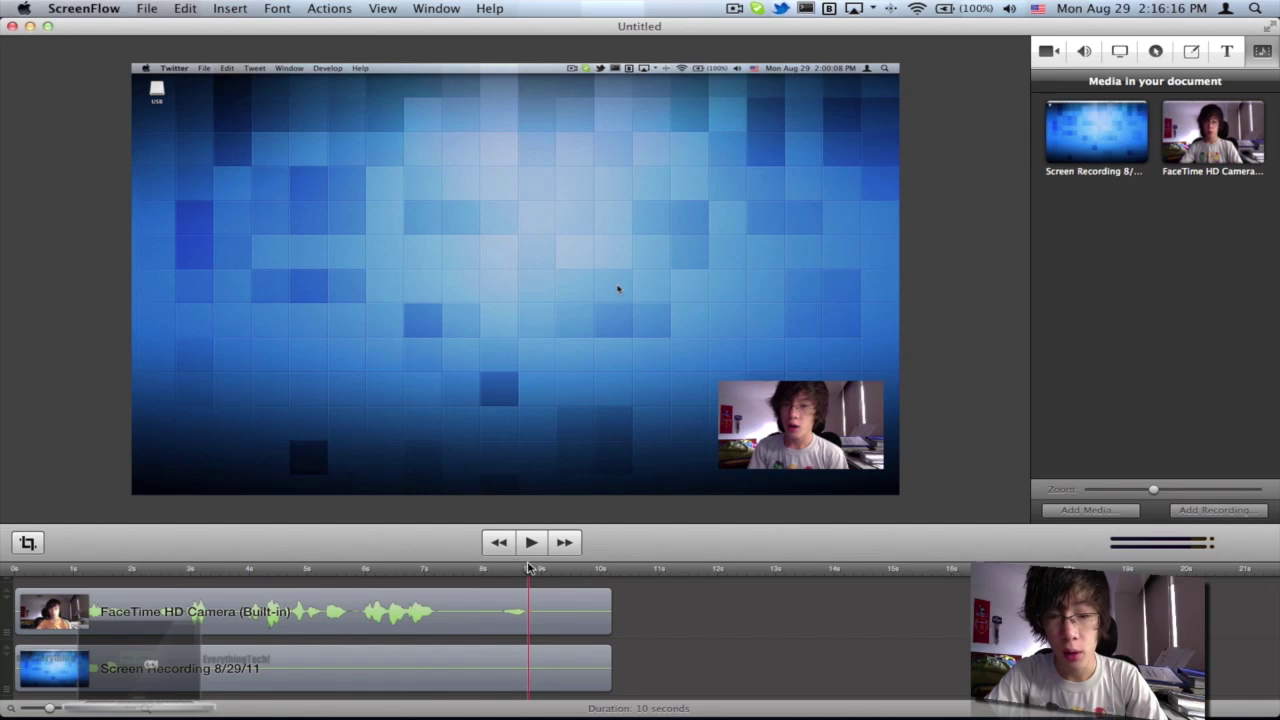
key("Left")
key("space")
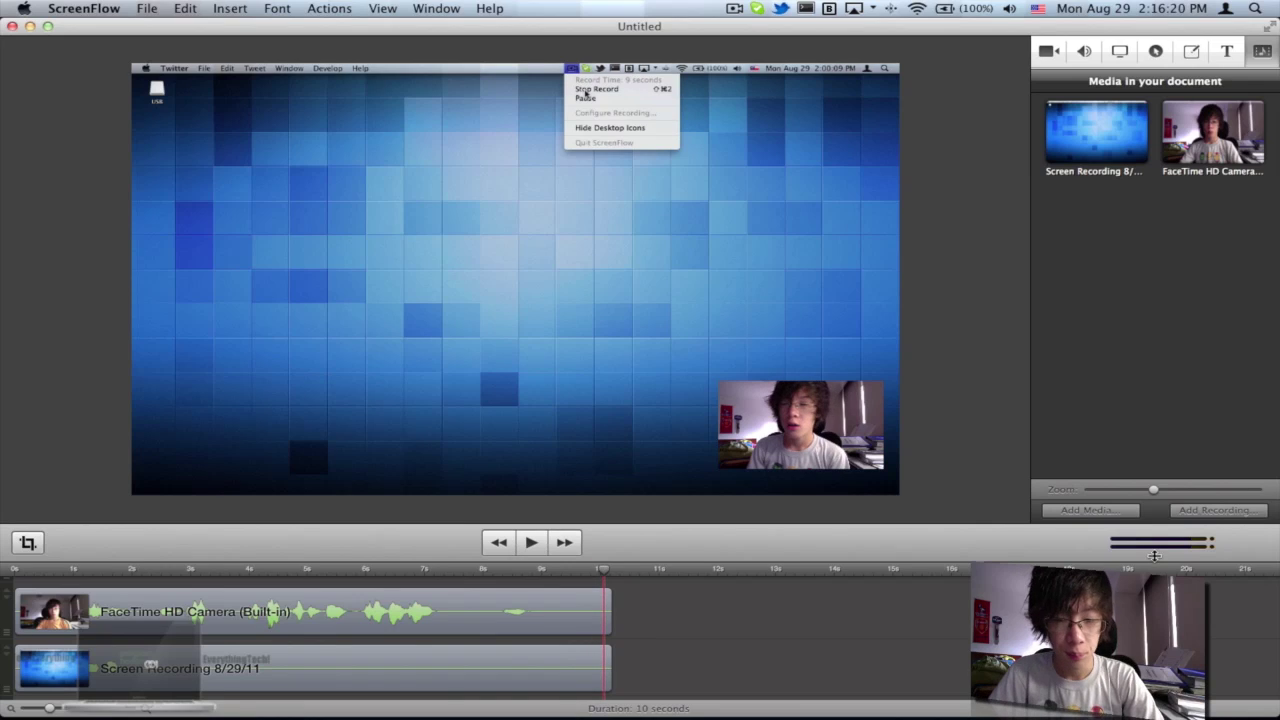
Step: Show the video properties of the FaceTime HD Camera clip and move the playhead to about 2.2 s
left_click(416, 610)
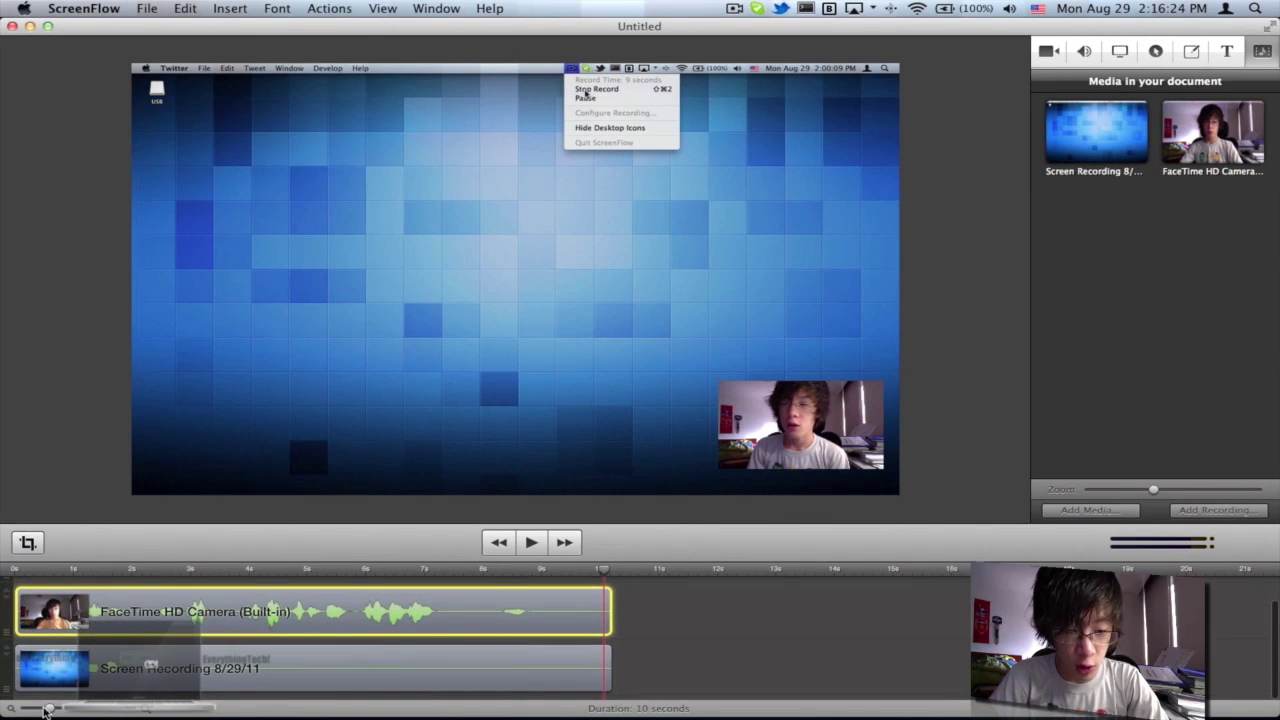
mouse_move(50, 707)
left_mouse_down()
mouse_move(37, 710)
mouse_move(62, 709)
mouse_move(46, 709)
left_mouse_up()
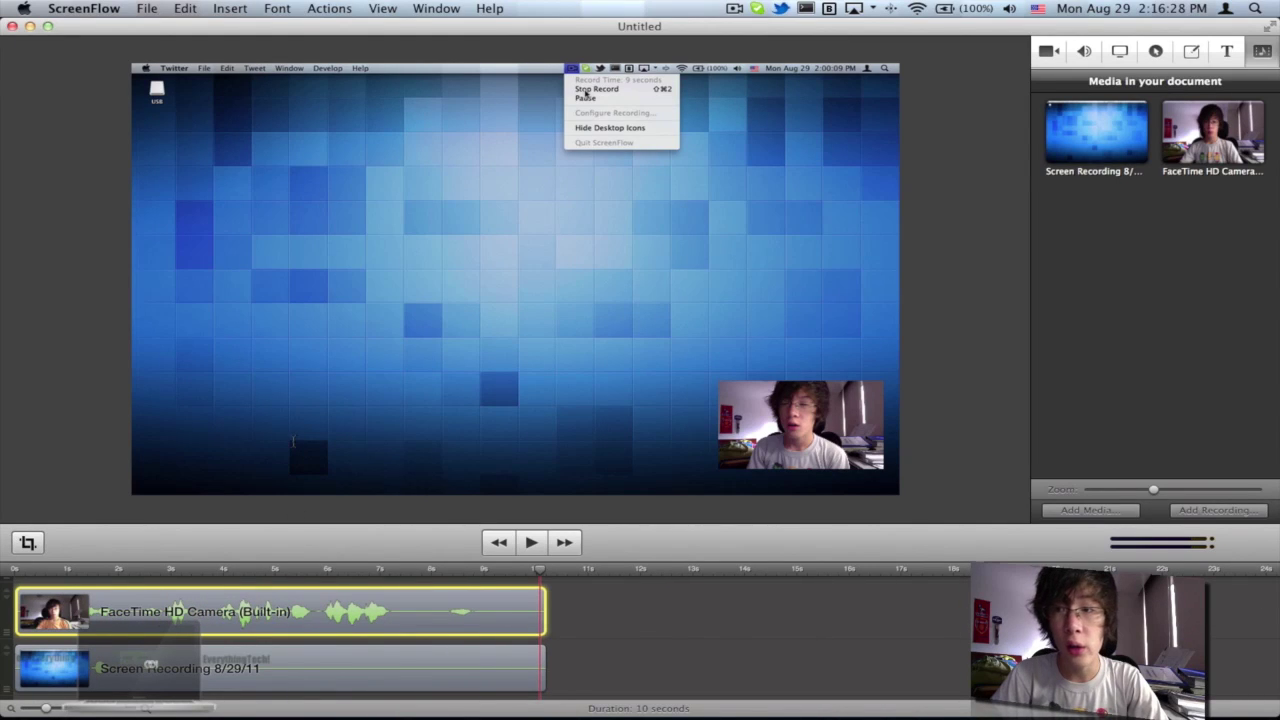
left_click(1049, 54)
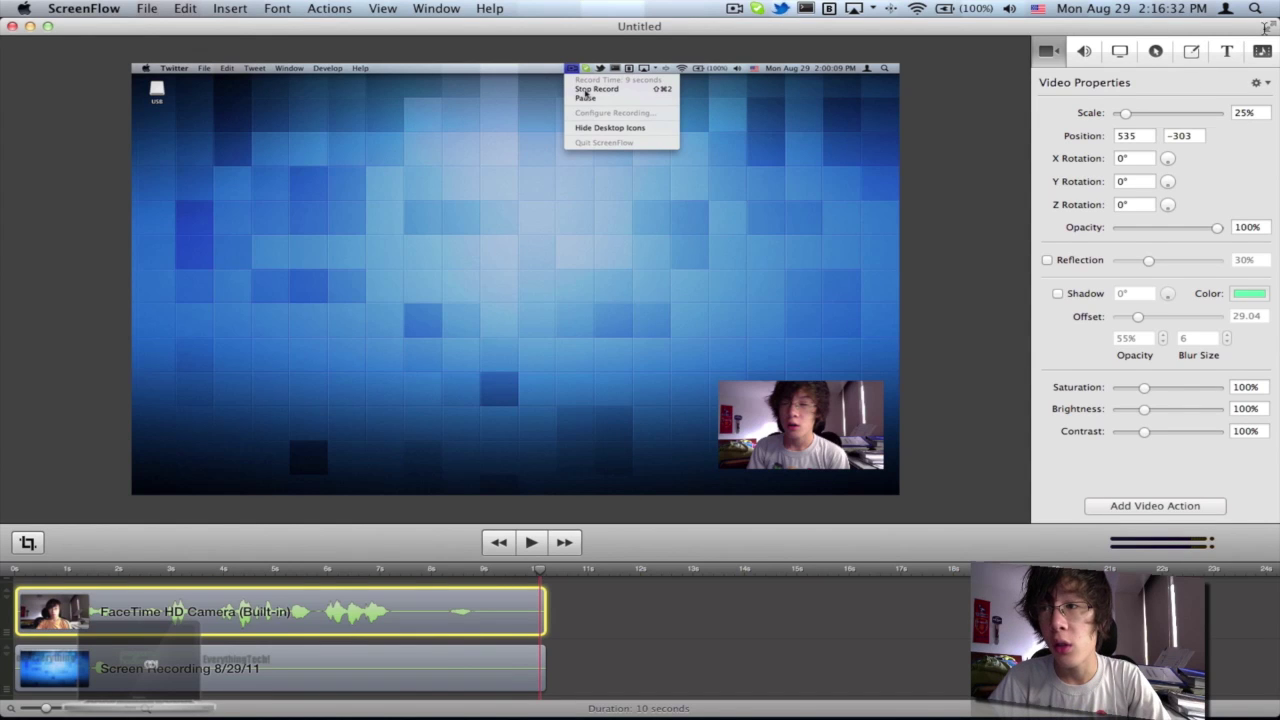
key("ctrl+super+f")
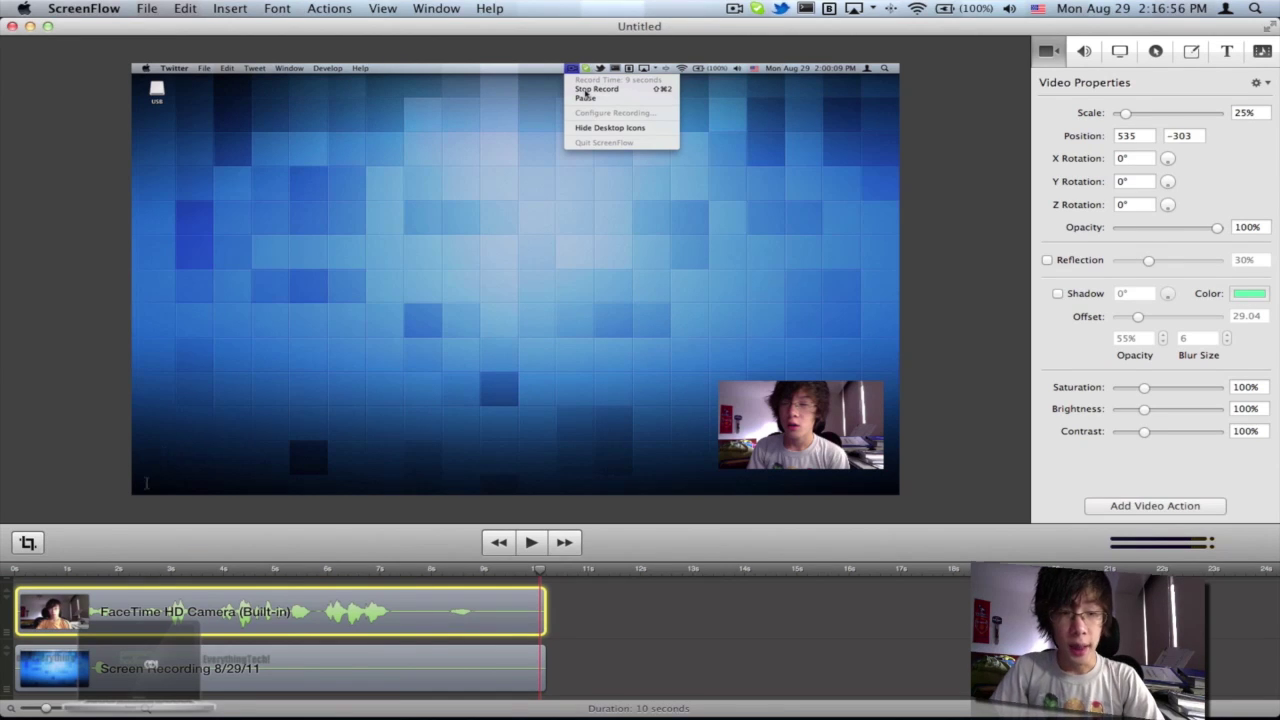
left_click(130, 569)
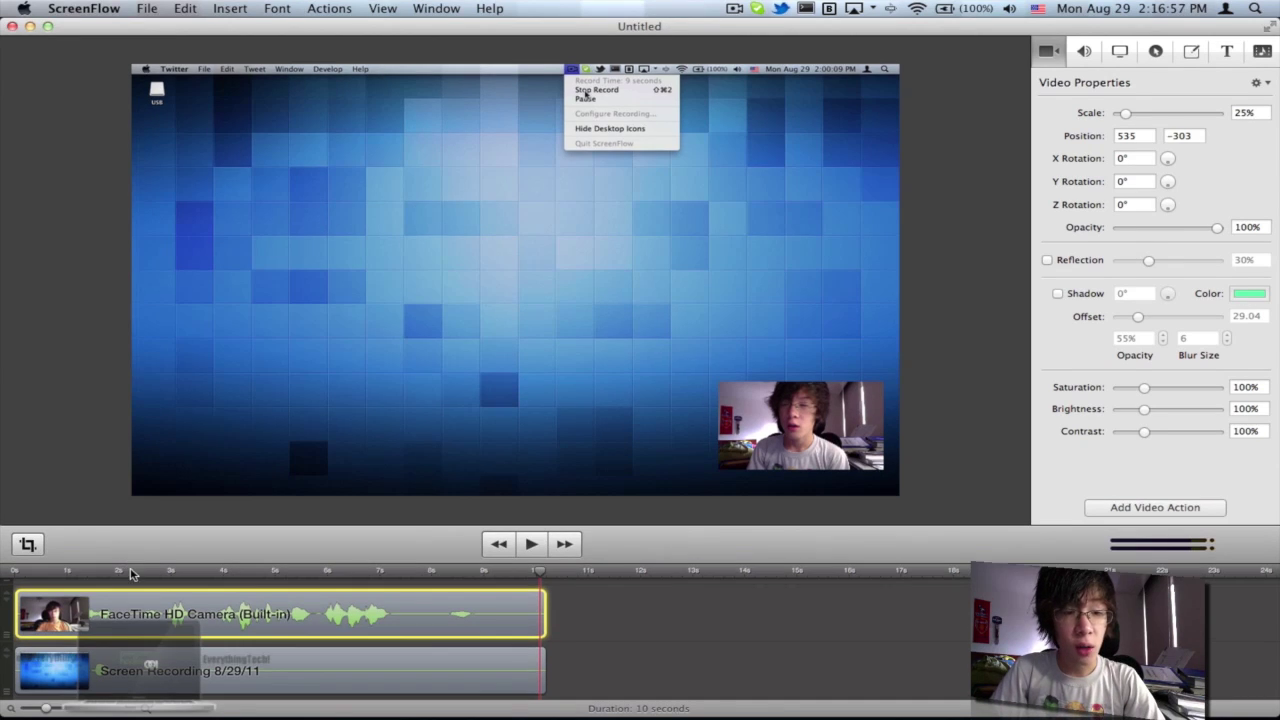
Step: Review the publishing, export, editing, action and view commands available for the project
left_click(147, 8)
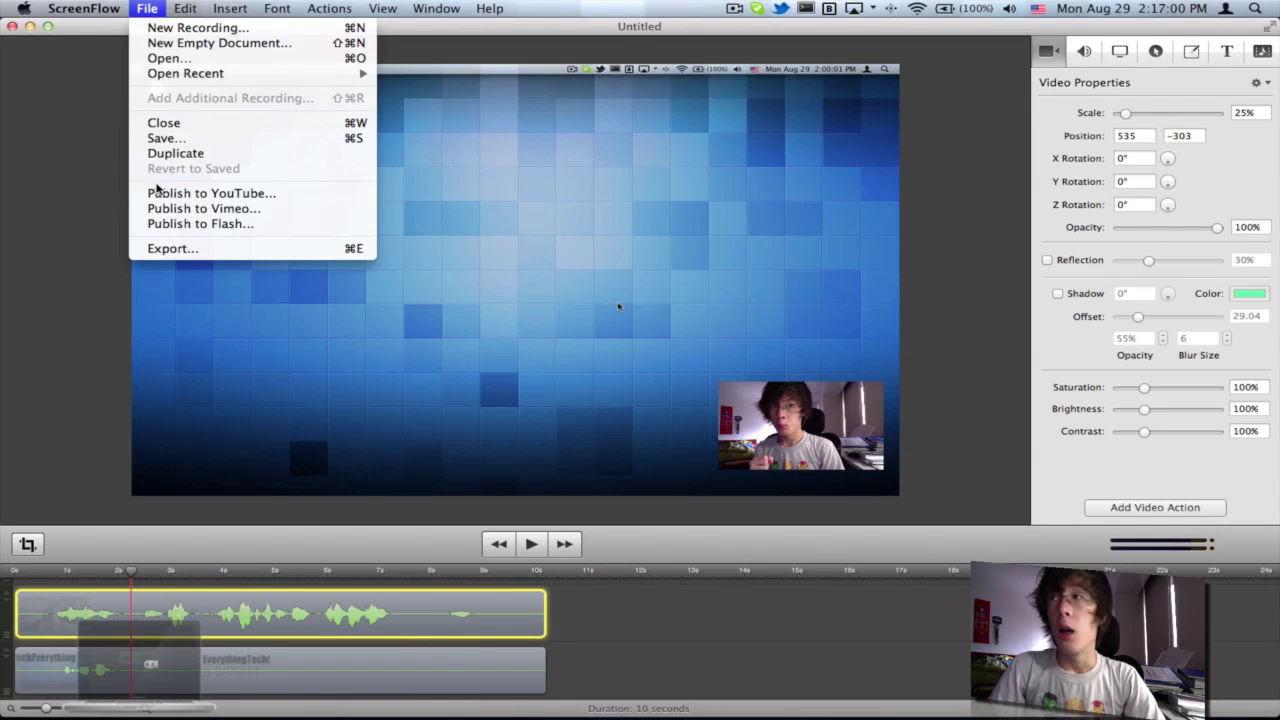
left_click(86, 192)
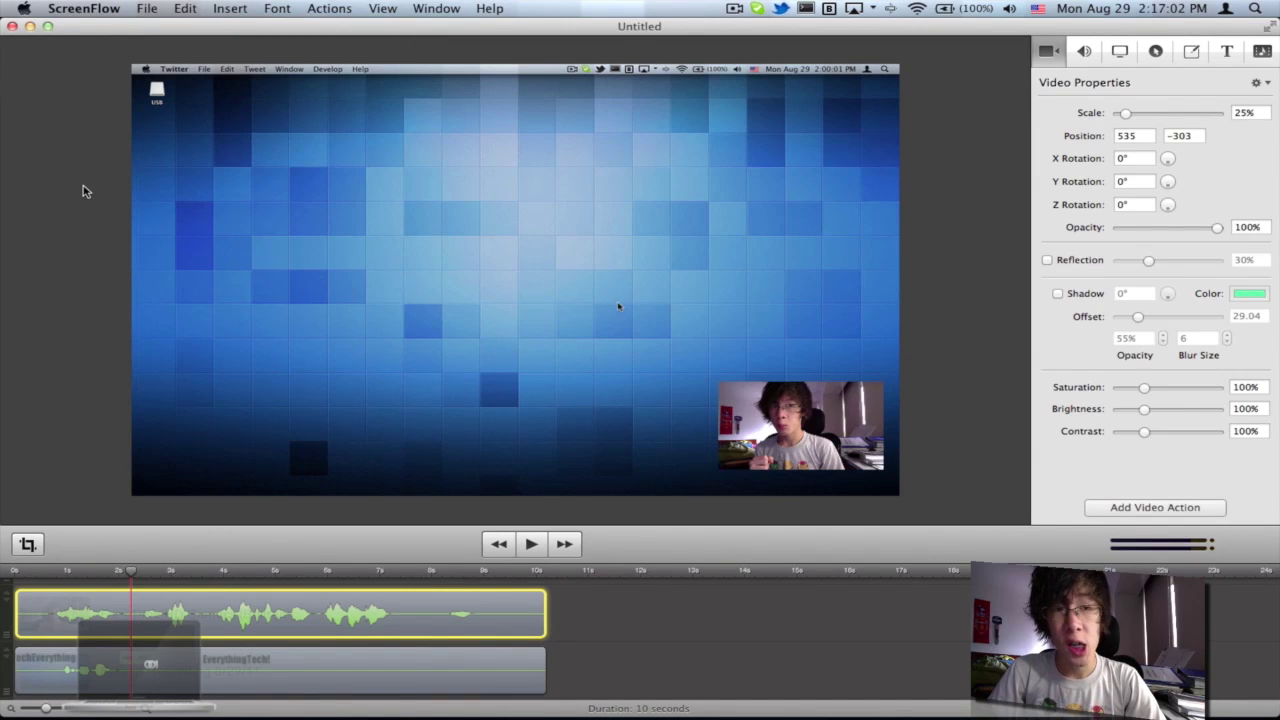
left_click(147, 8)
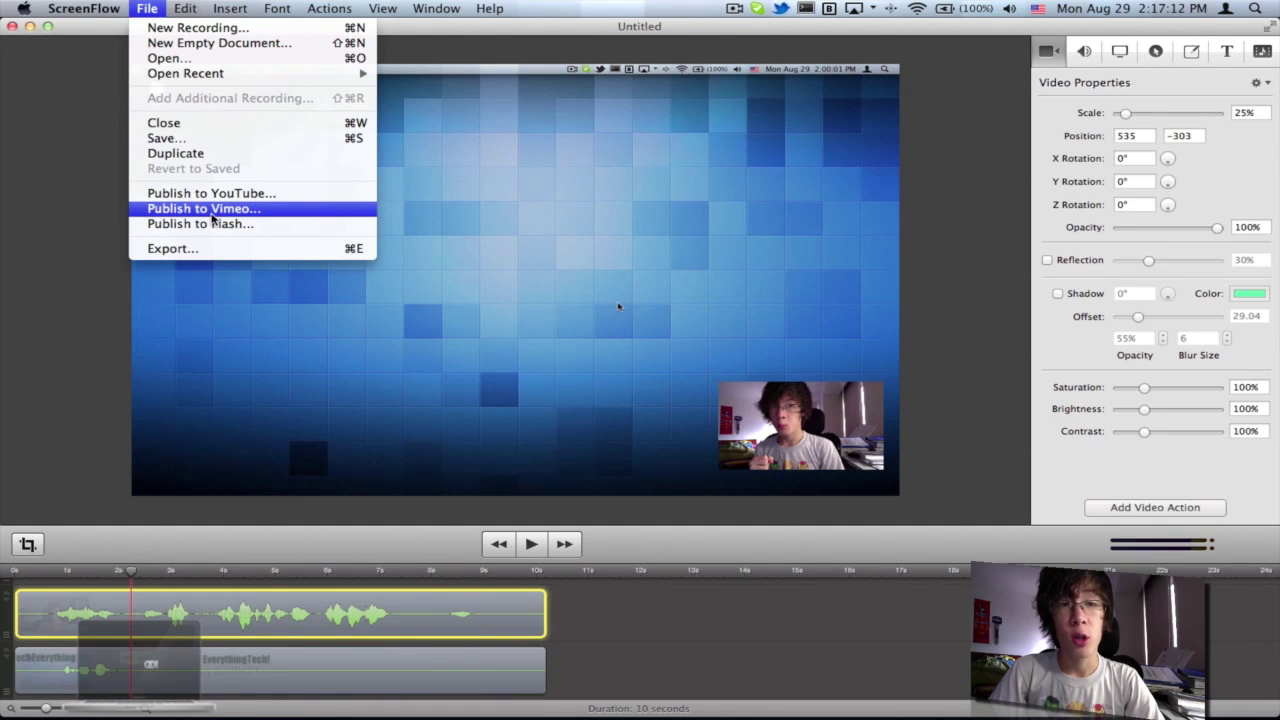
left_click(185, 9)
left_click(188, 9)
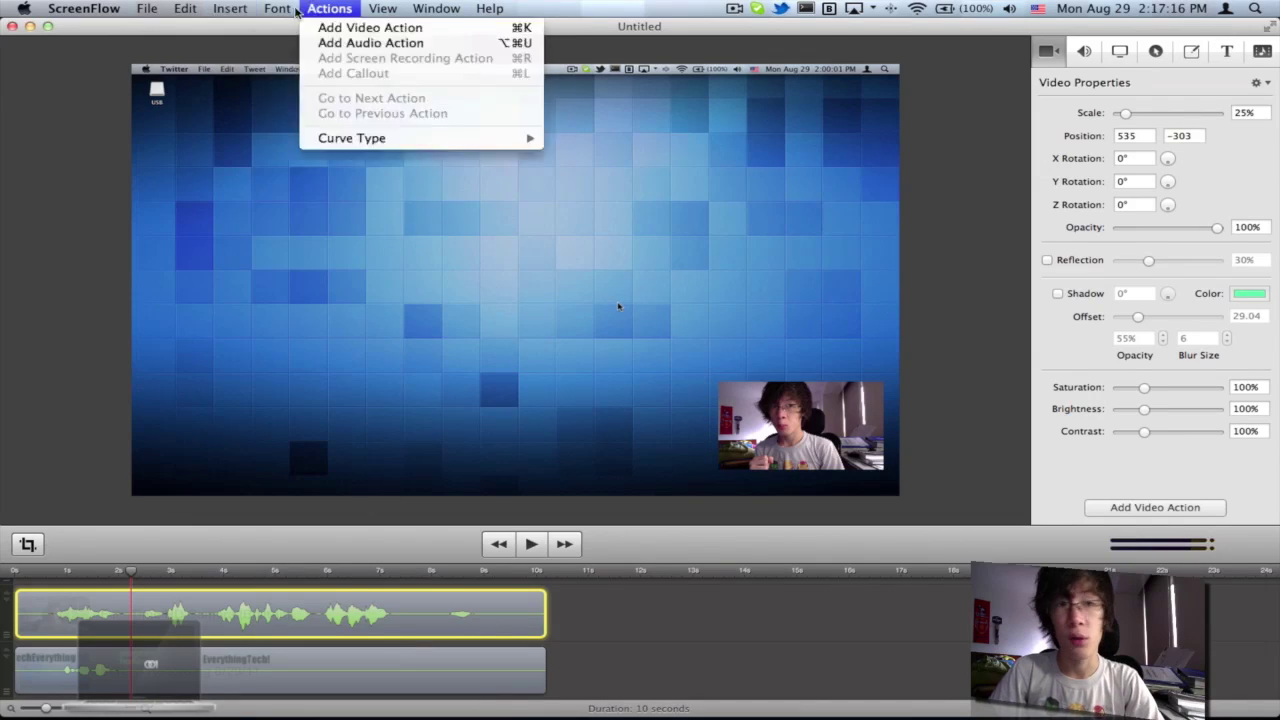
mouse_move(259, 12)
mouse_move(352, 8)
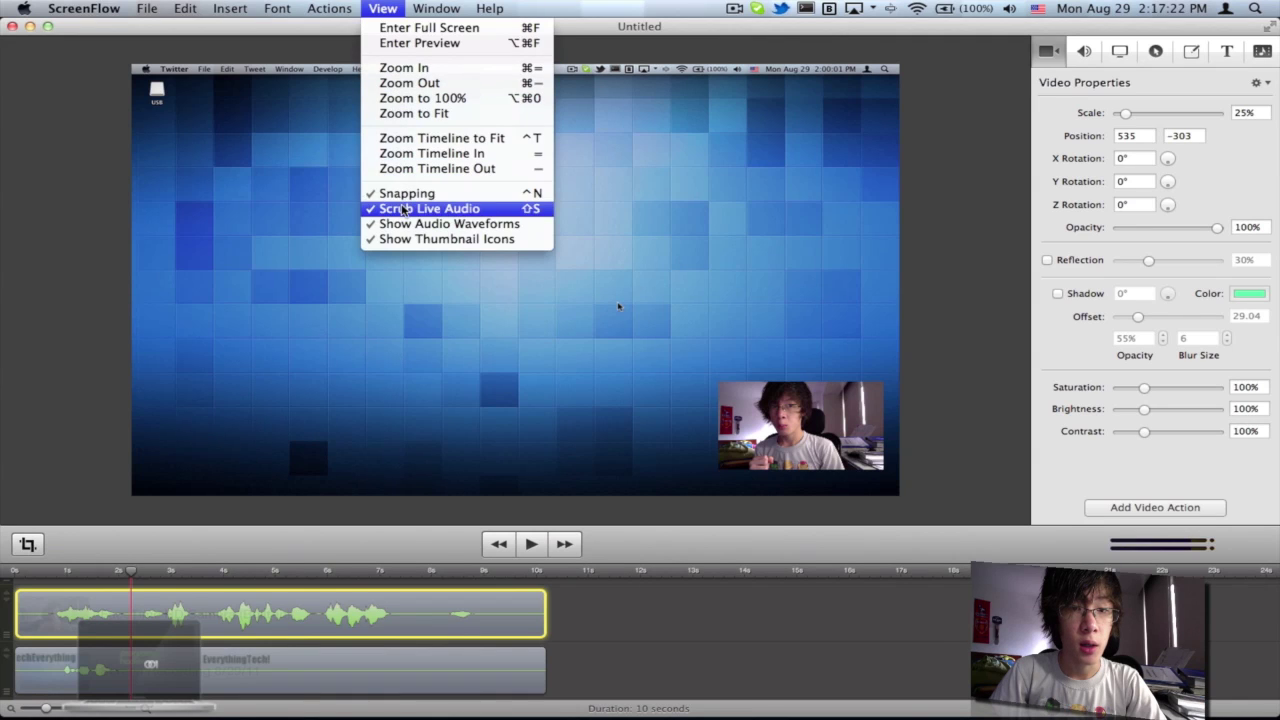
left_click(436, 8)
Step: Start an export with the file name Test.mov and open the custom movie settings of the Web - High preset
left_click(146, 9)
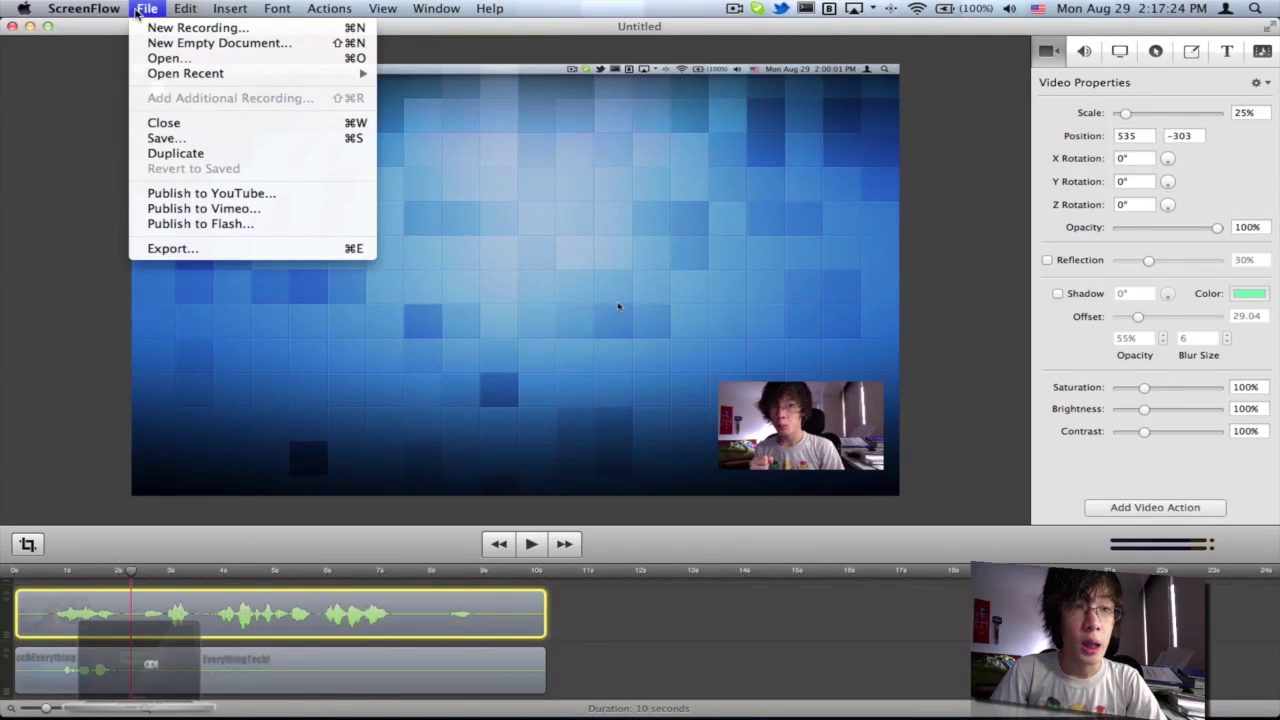
left_click(160, 248)
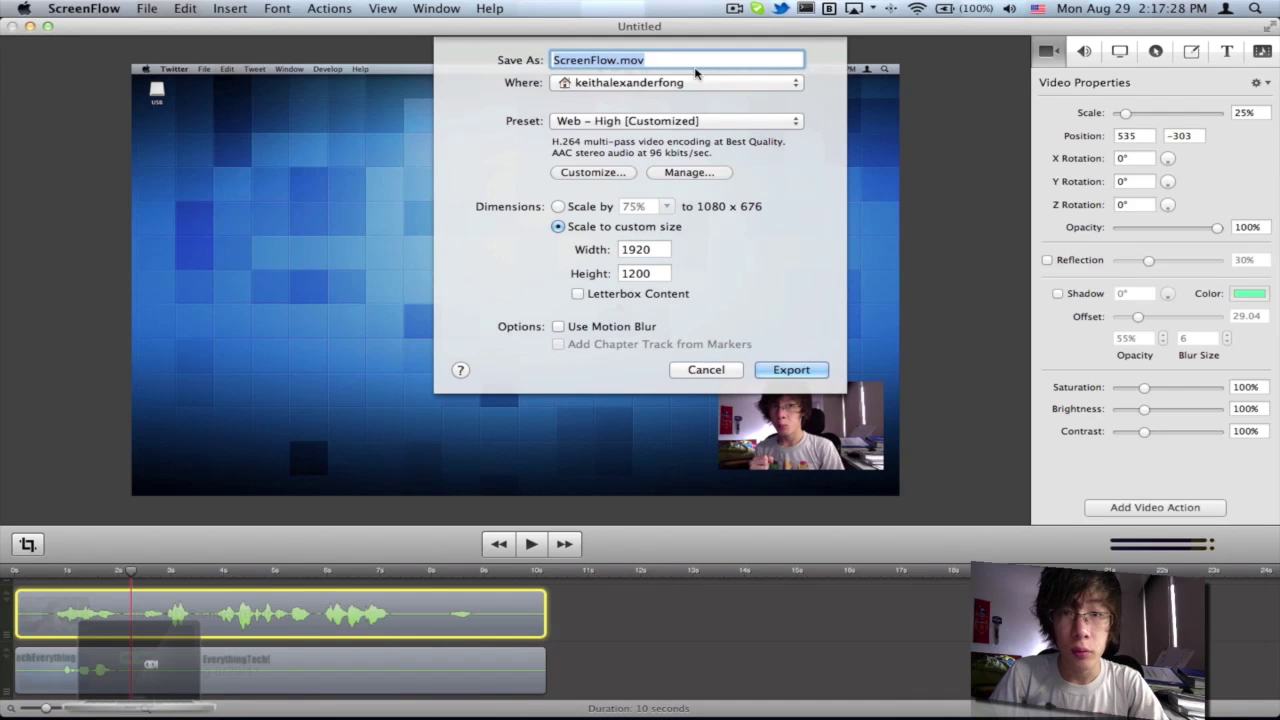
type("Test.")
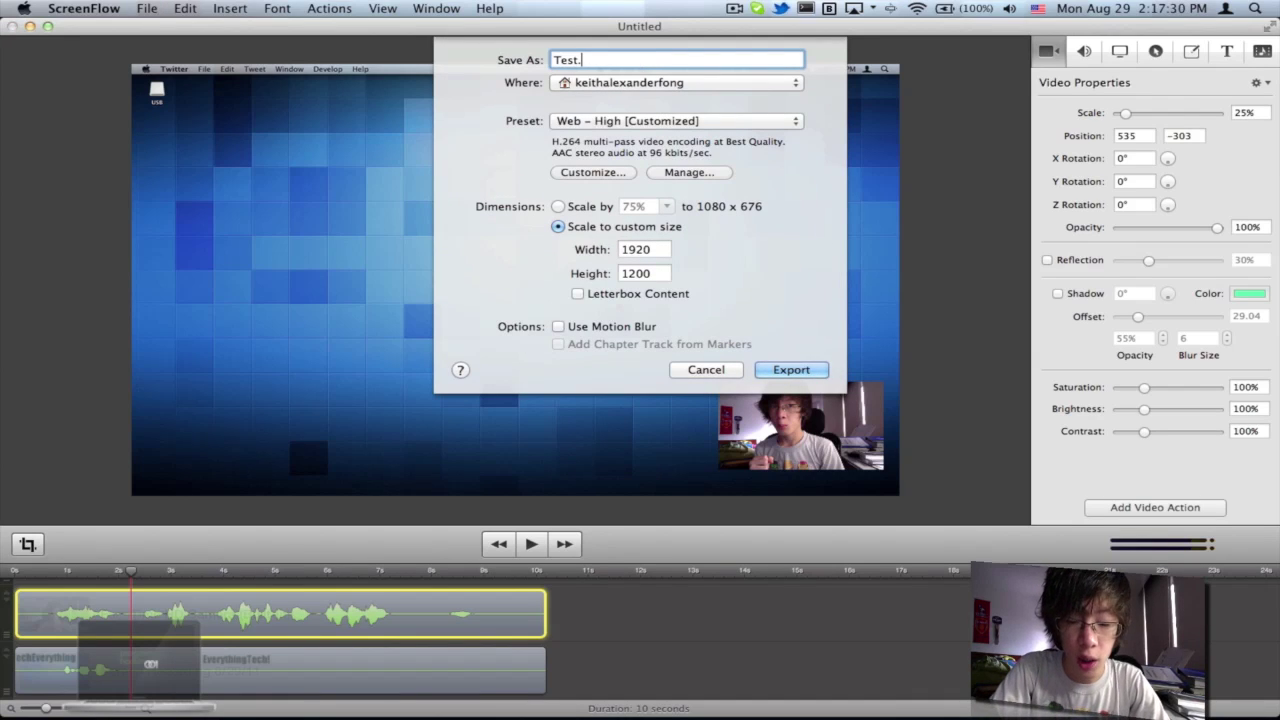
type(".mov")
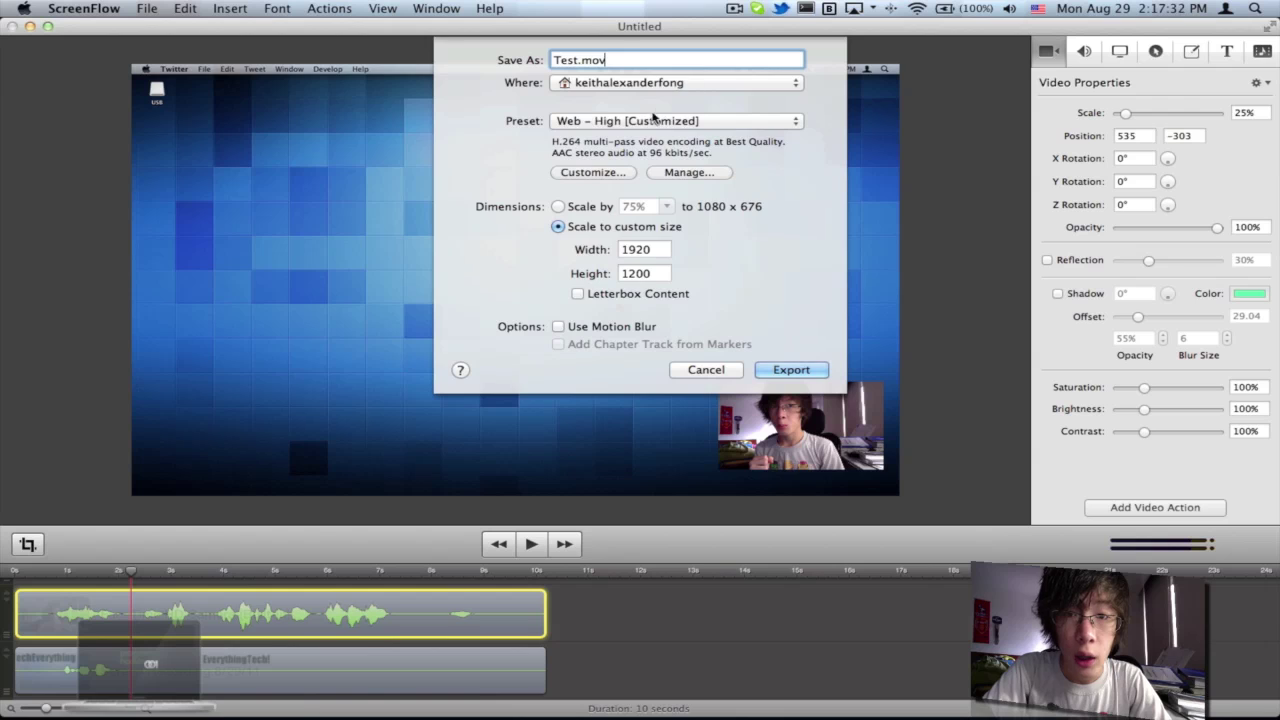
left_click(646, 128)
left_click(646, 130)
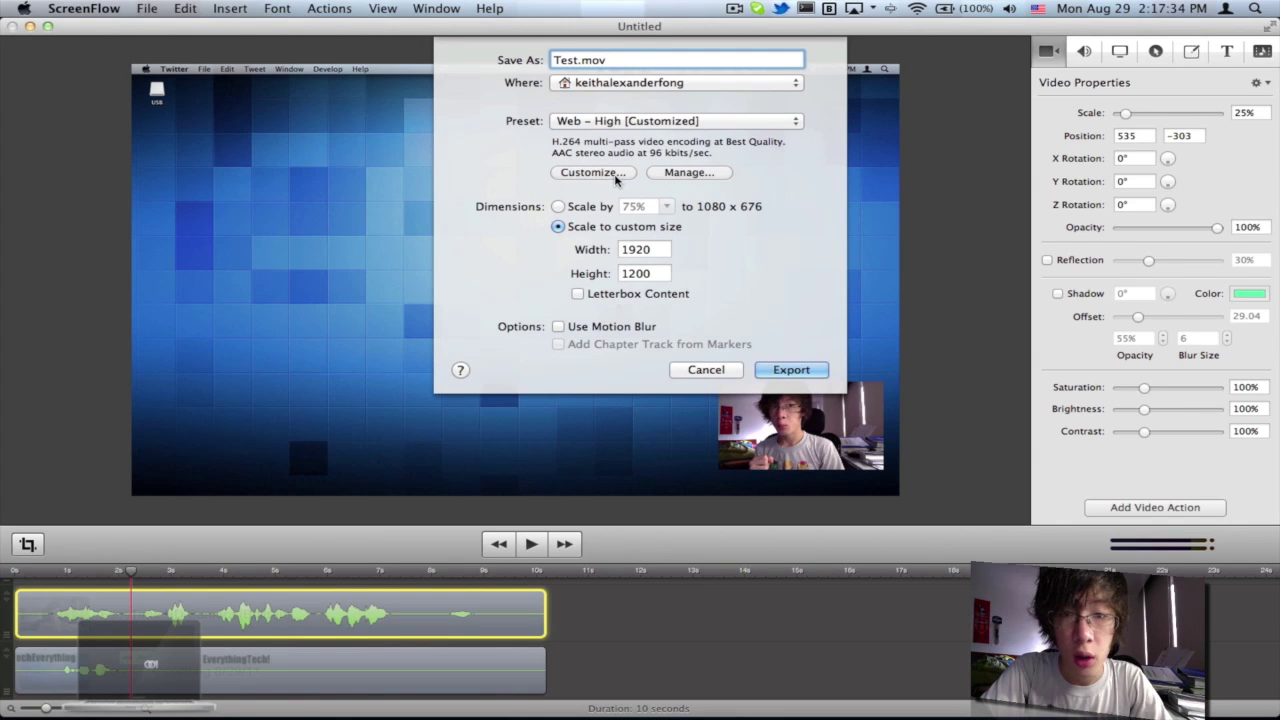
left_click(613, 175)
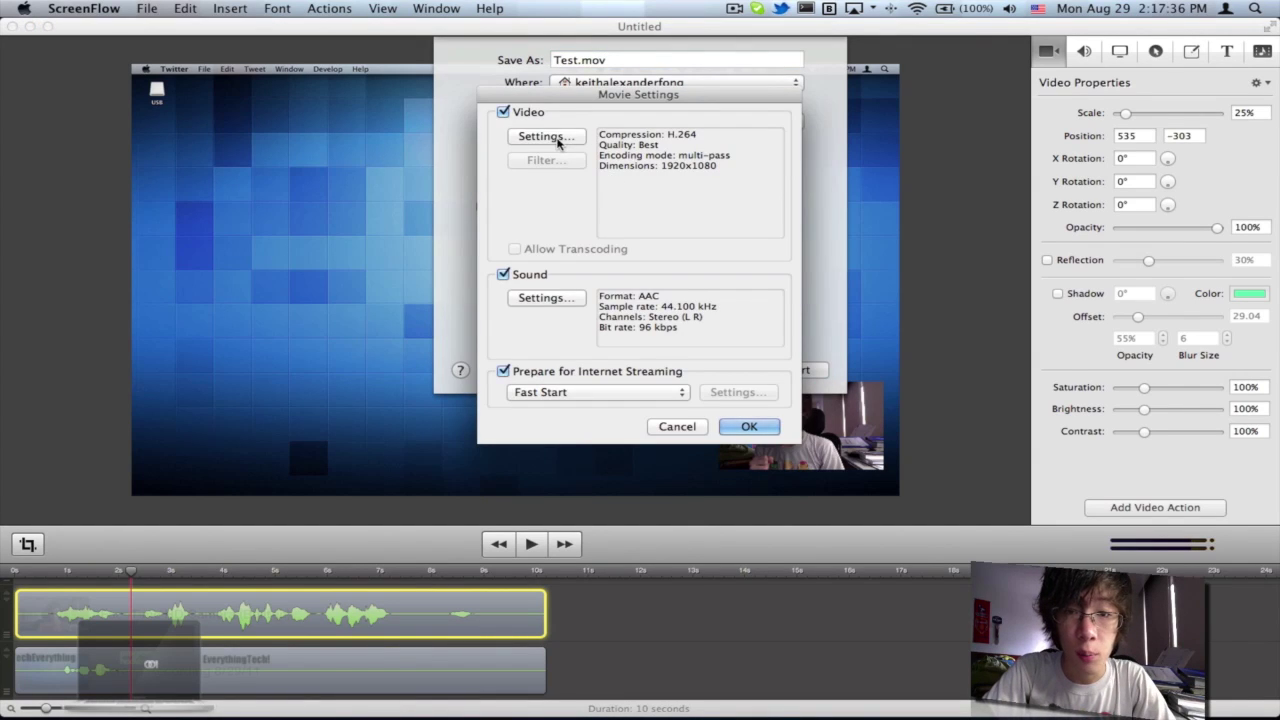
Step: Reselect H.264 among the video compression types and discard the changed compression settings
left_click(558, 143)
left_click(556, 108)
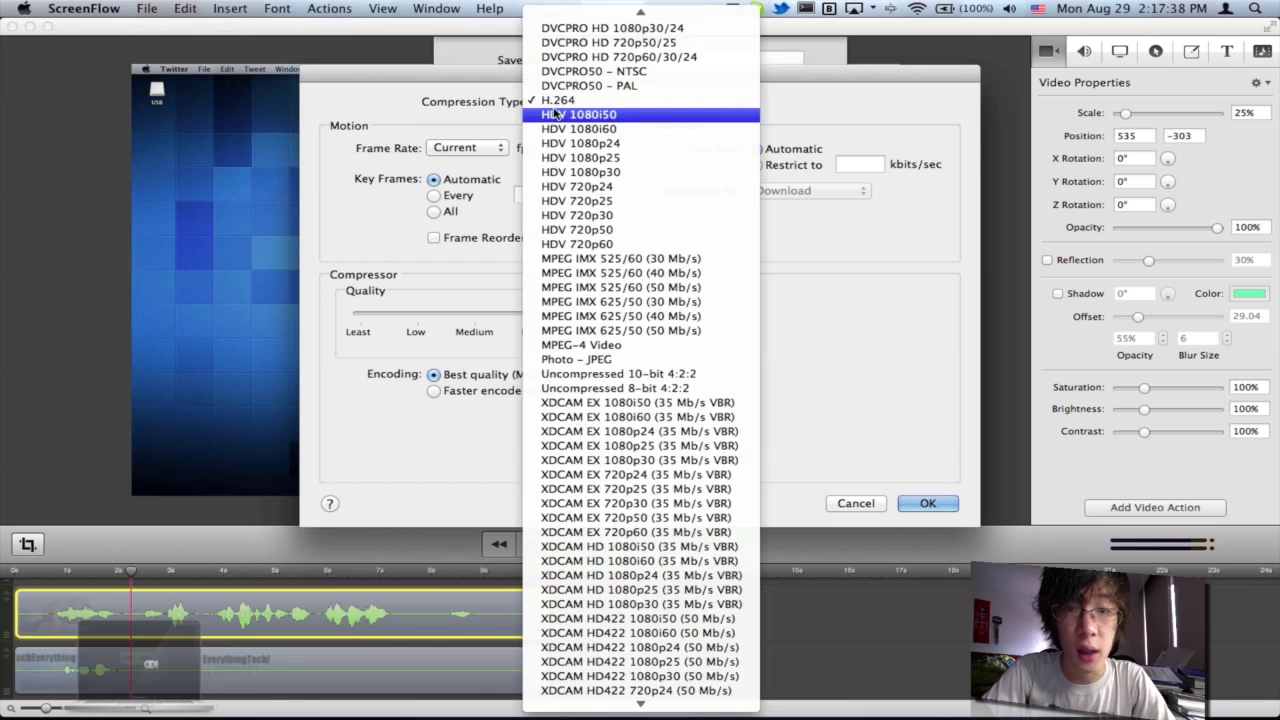
left_click(529, 104)
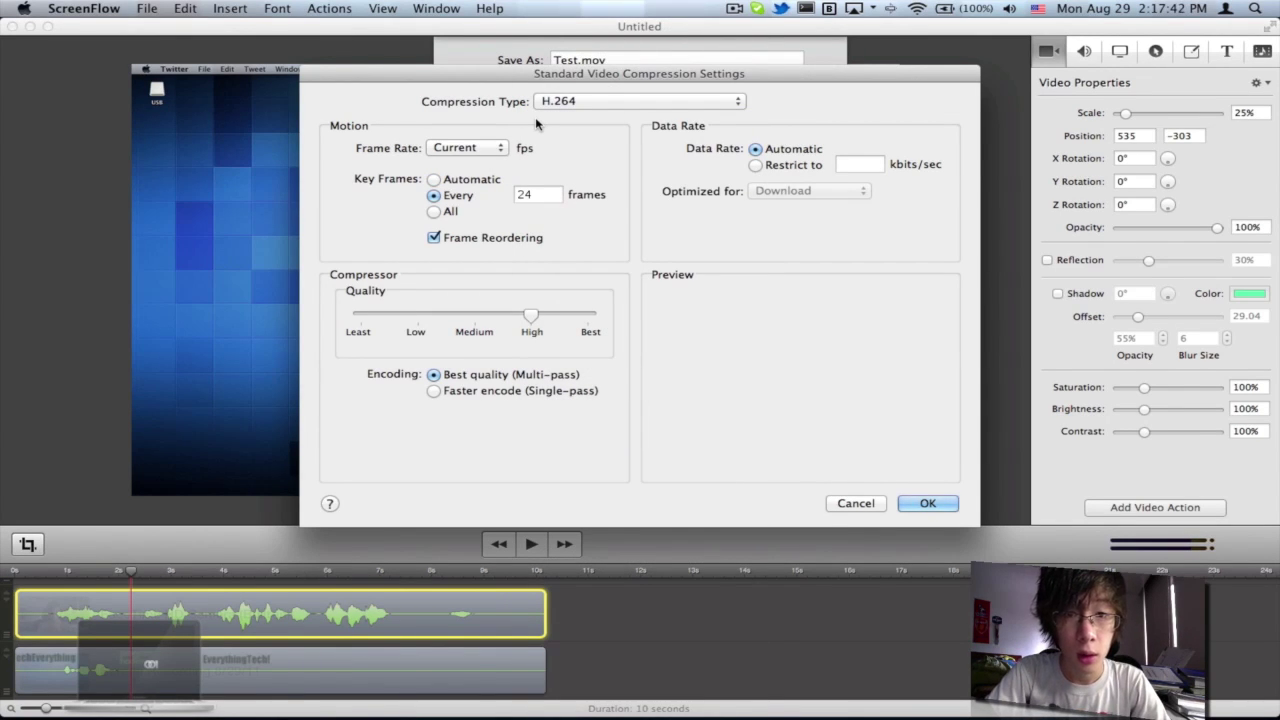
left_click(840, 512)
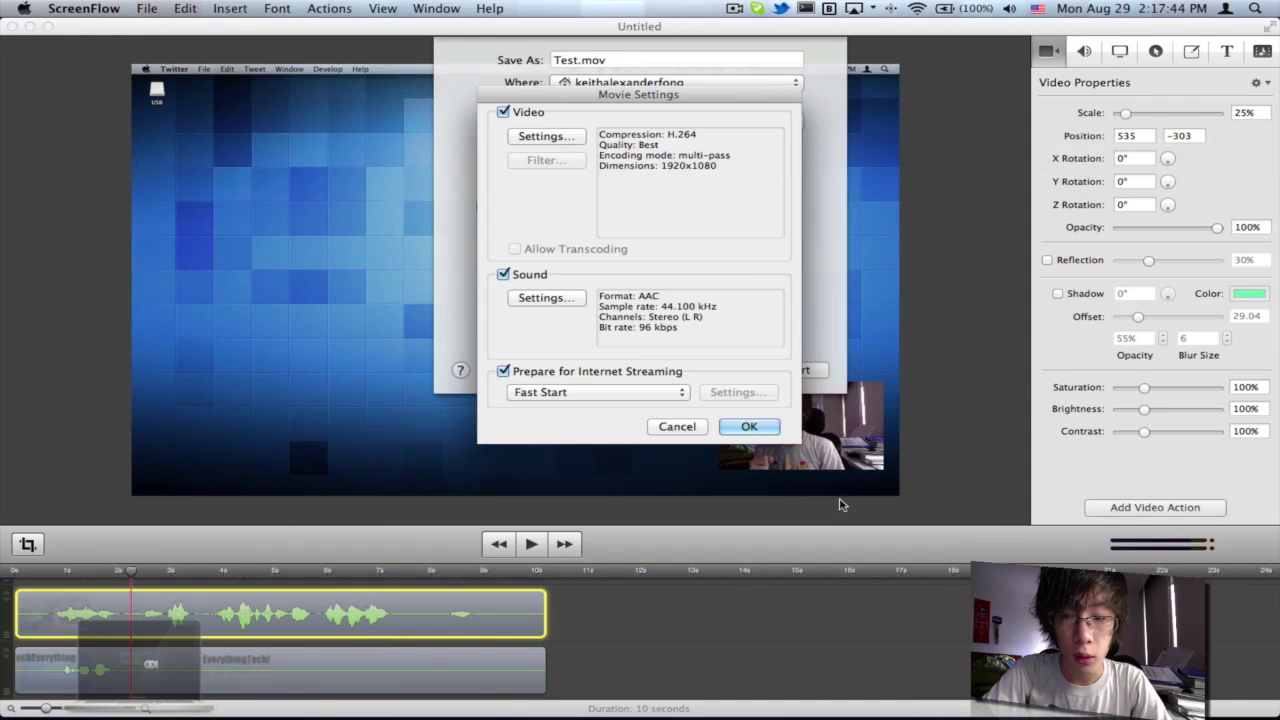
Step: Check the frame rate choices for the H.264 video, keep Current, and confirm the compression settings
left_click(568, 138)
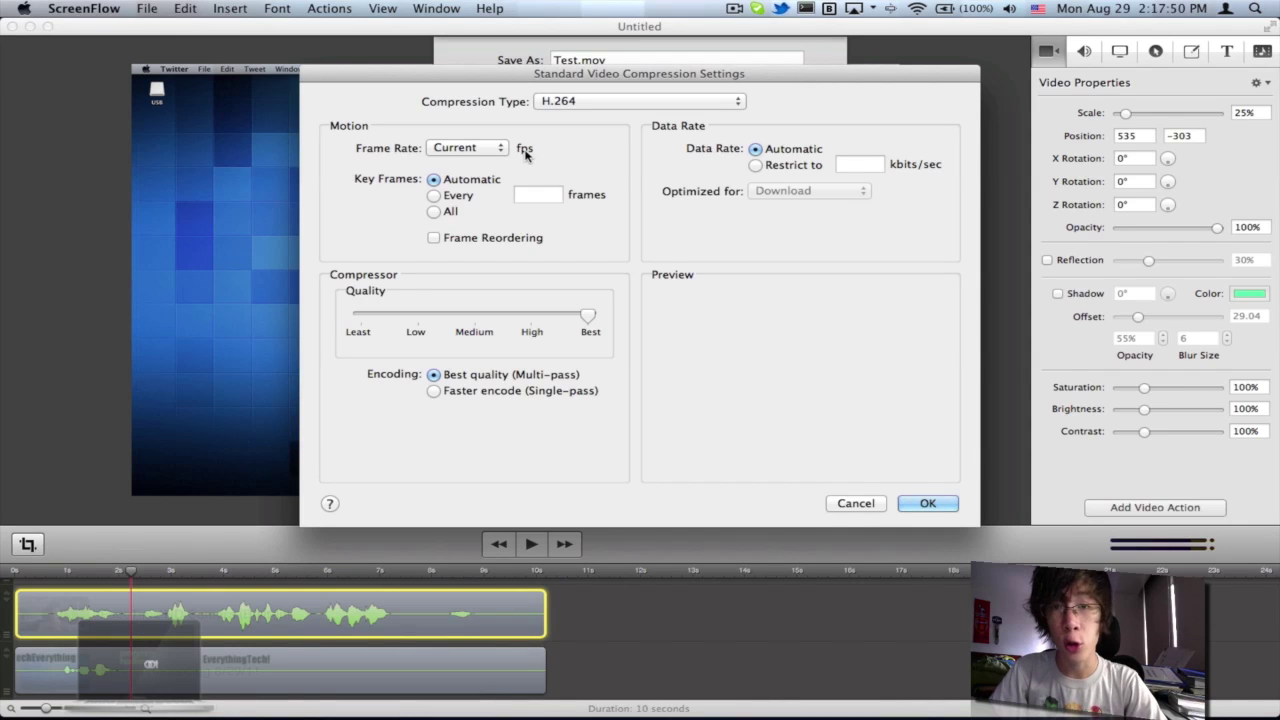
left_click(491, 153)
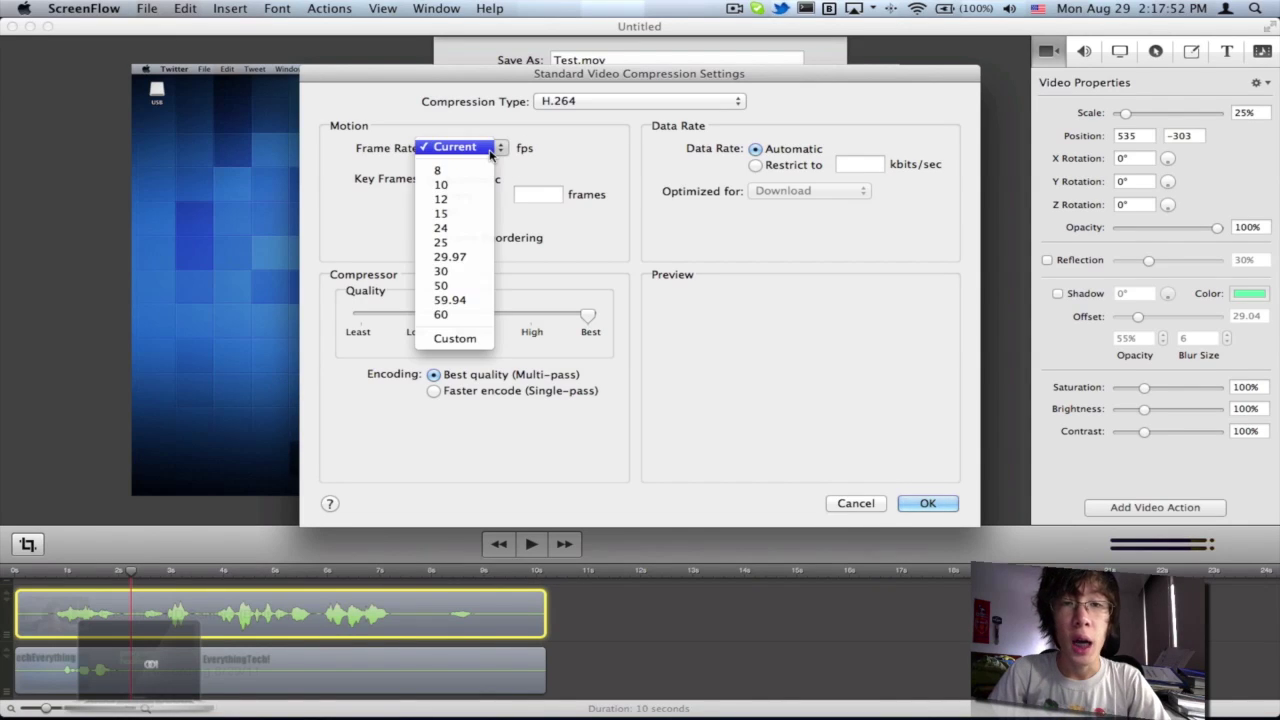
left_click(491, 153)
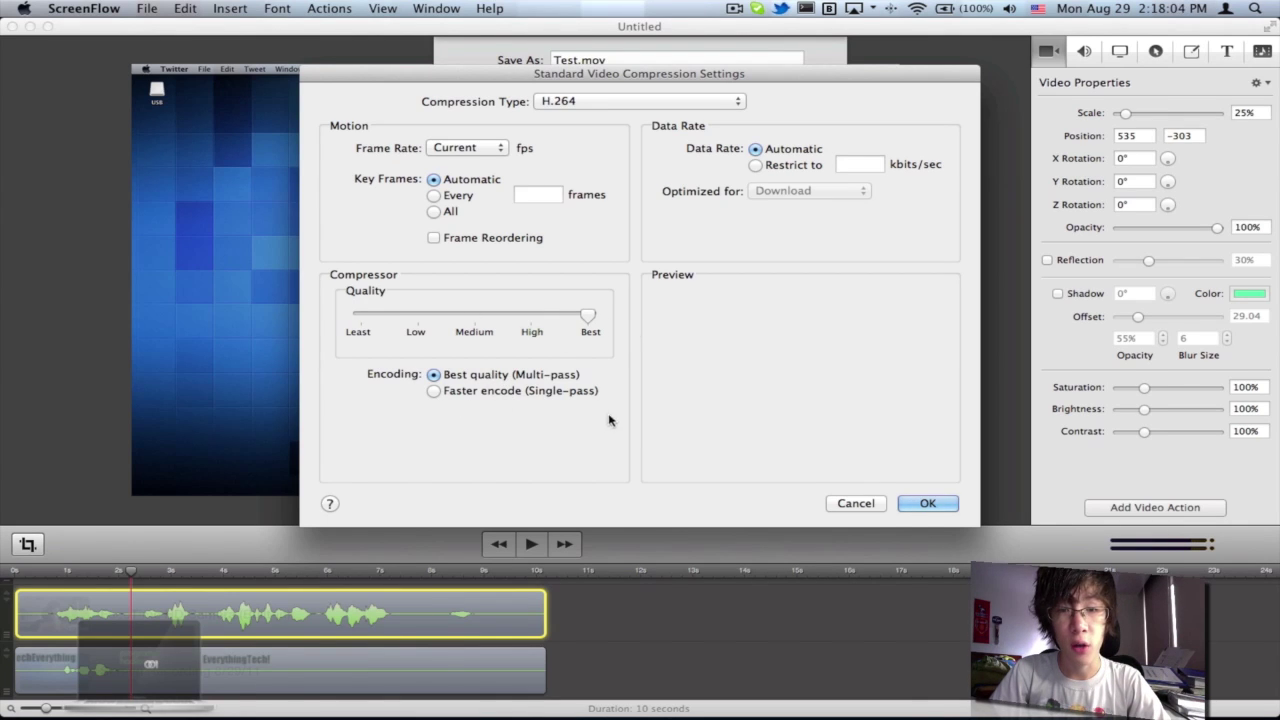
left_click(928, 503)
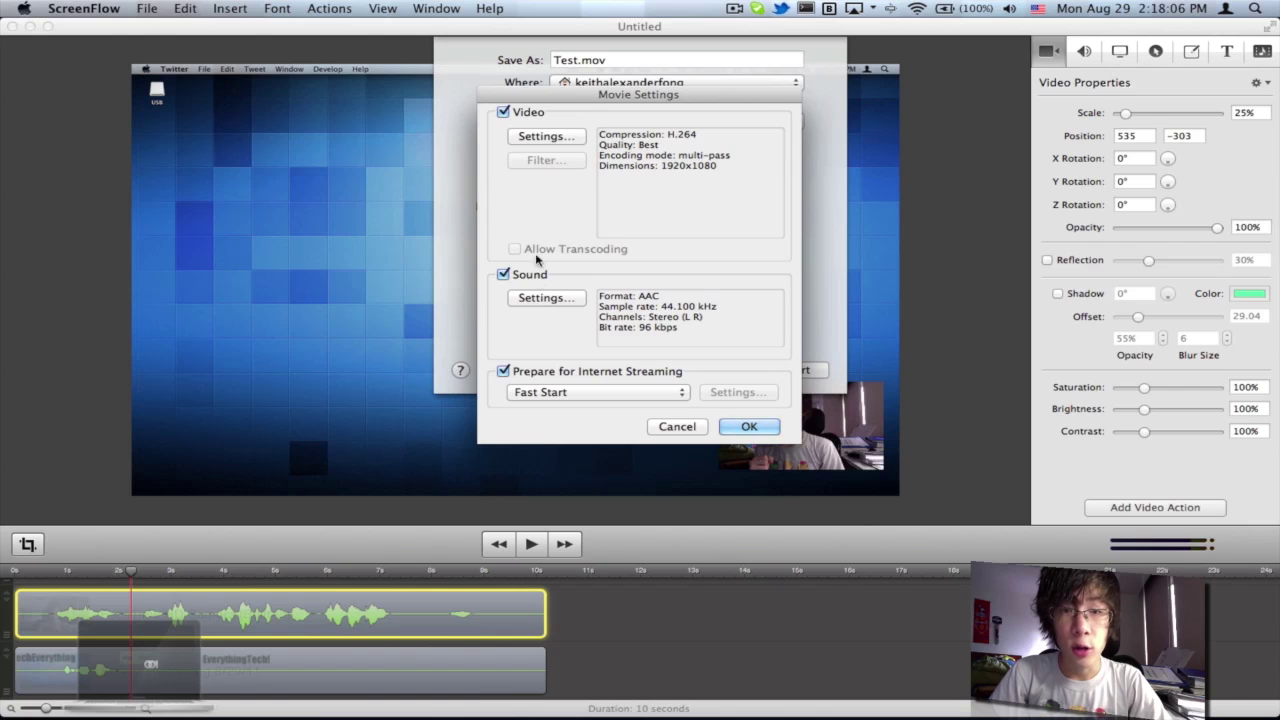
Step: Check the format, channel and render quality choices in the movie's sound settings, and leave them without changes
left_click(538, 297)
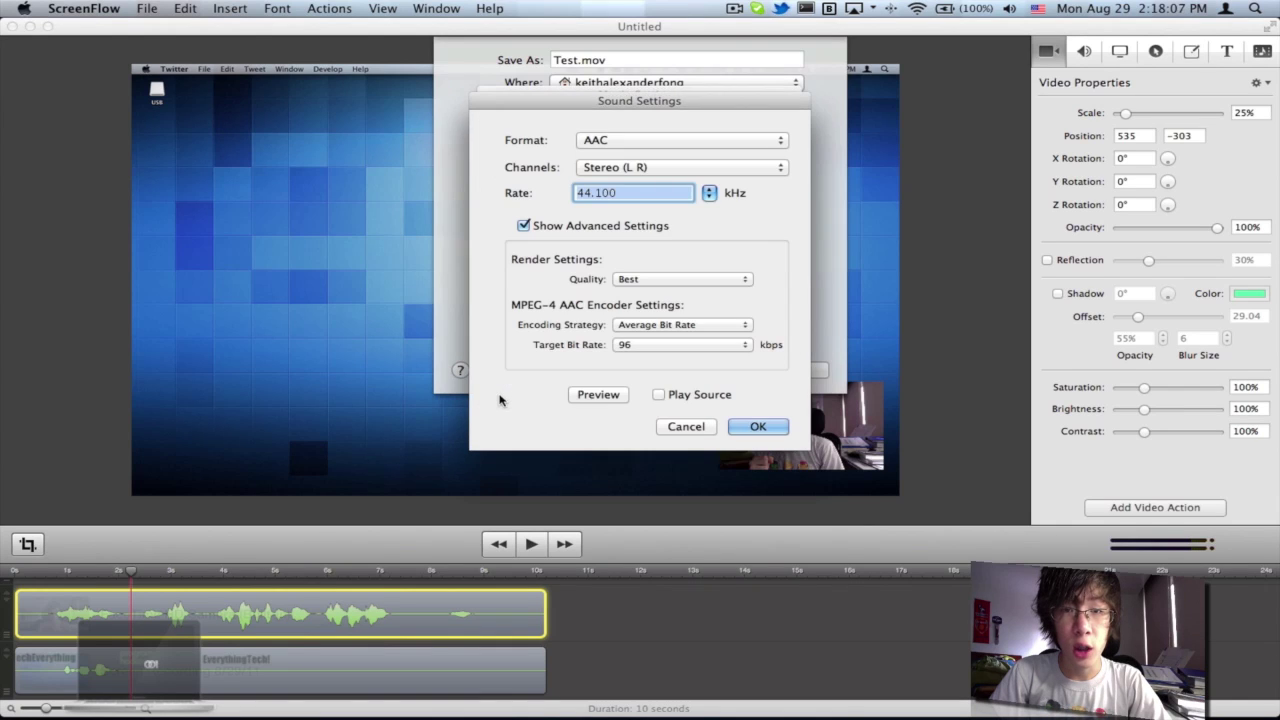
left_click(684, 142)
left_click(512, 166)
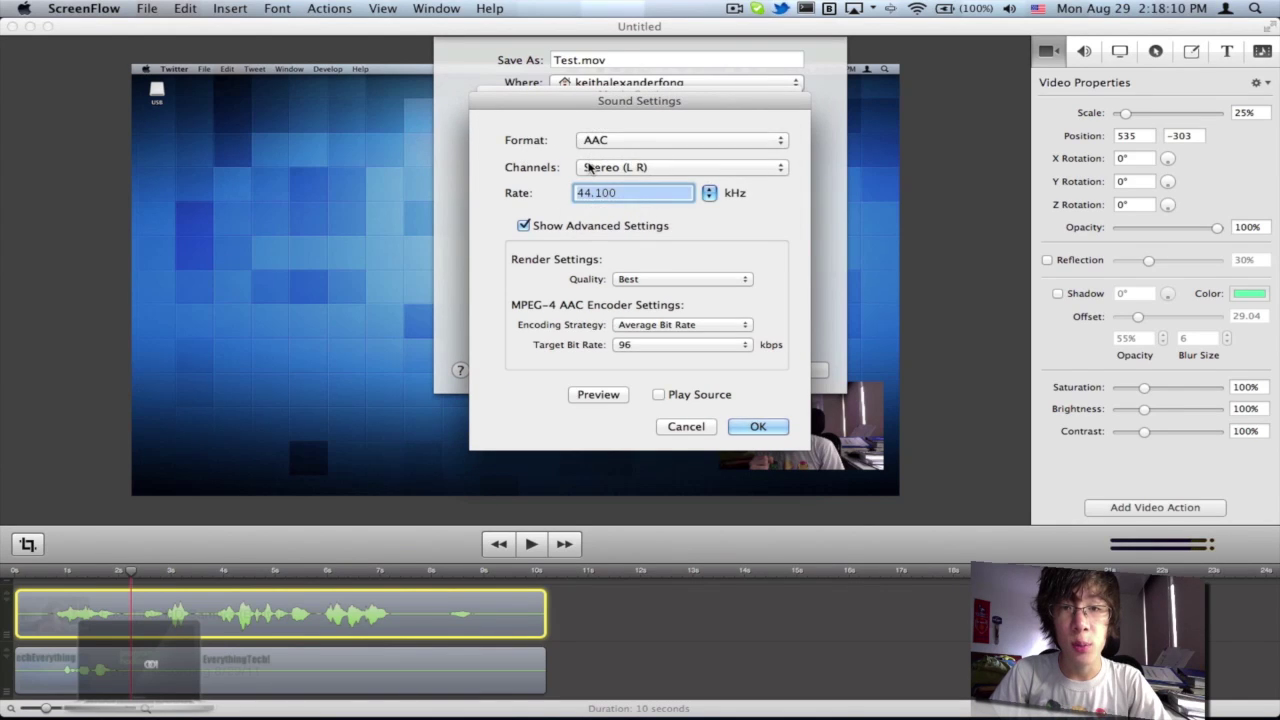
left_click(590, 168)
left_click(538, 186)
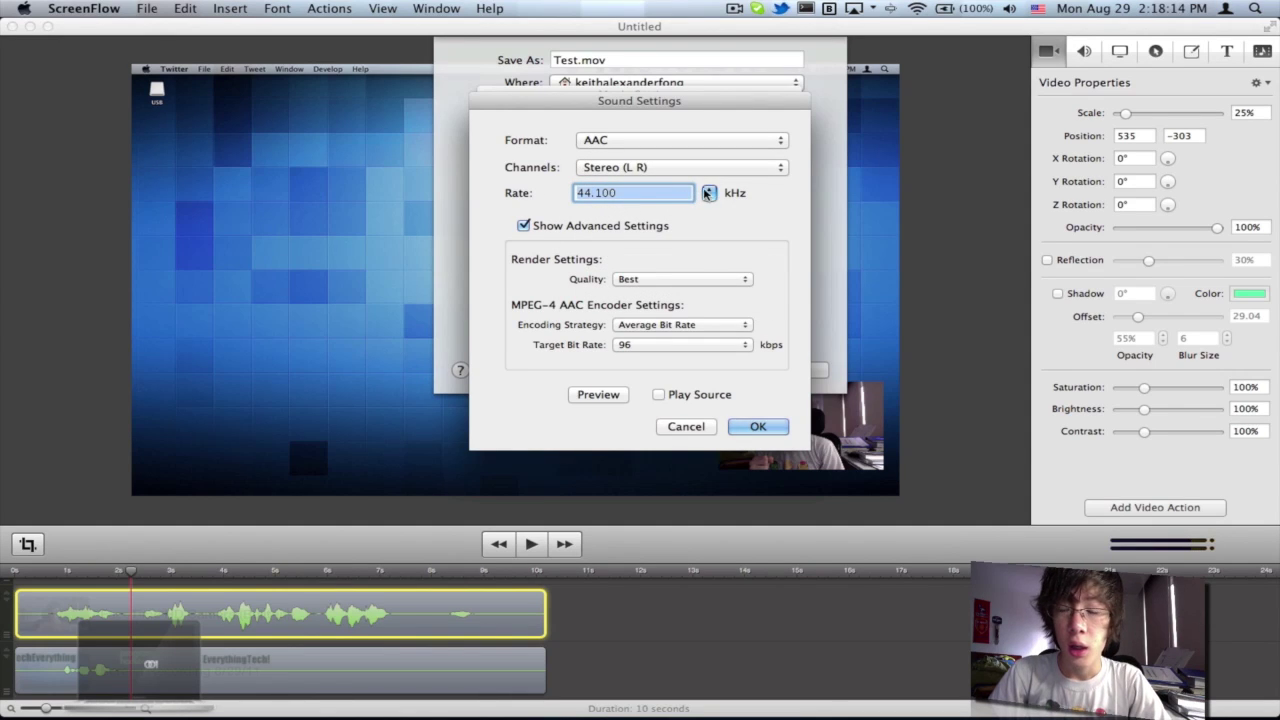
left_click(636, 281)
left_click(513, 291)
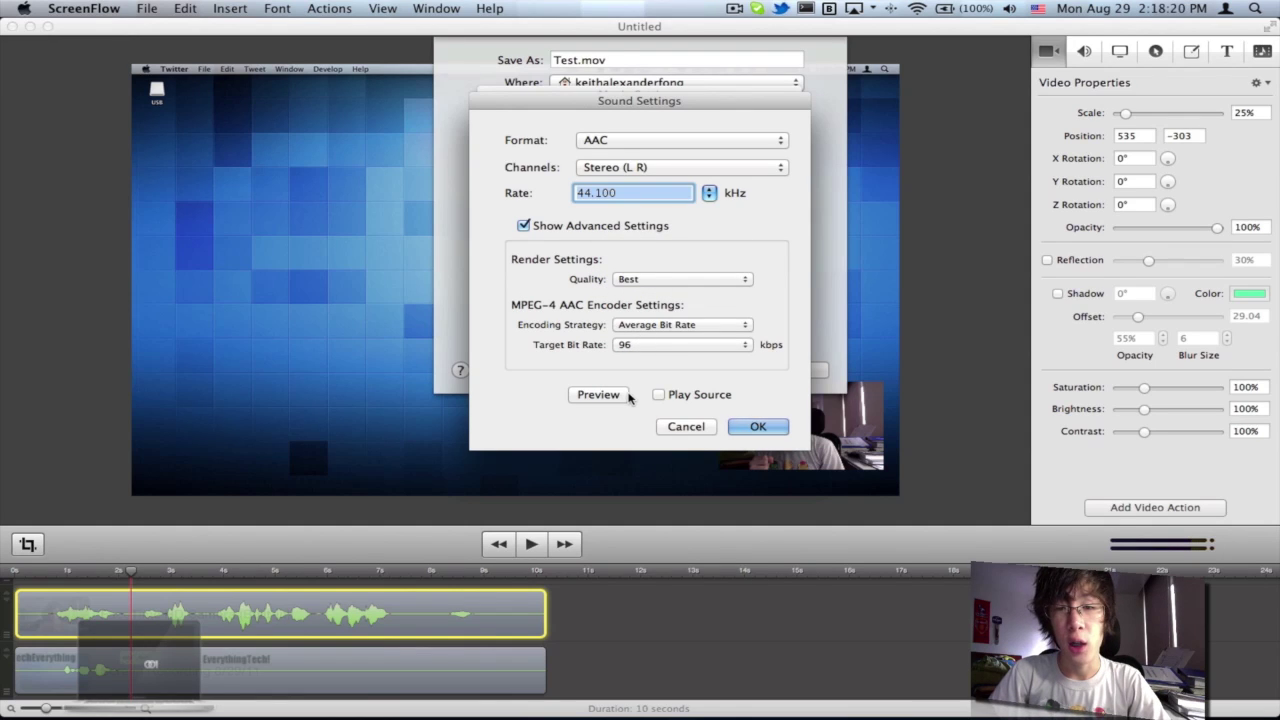
left_click(692, 426)
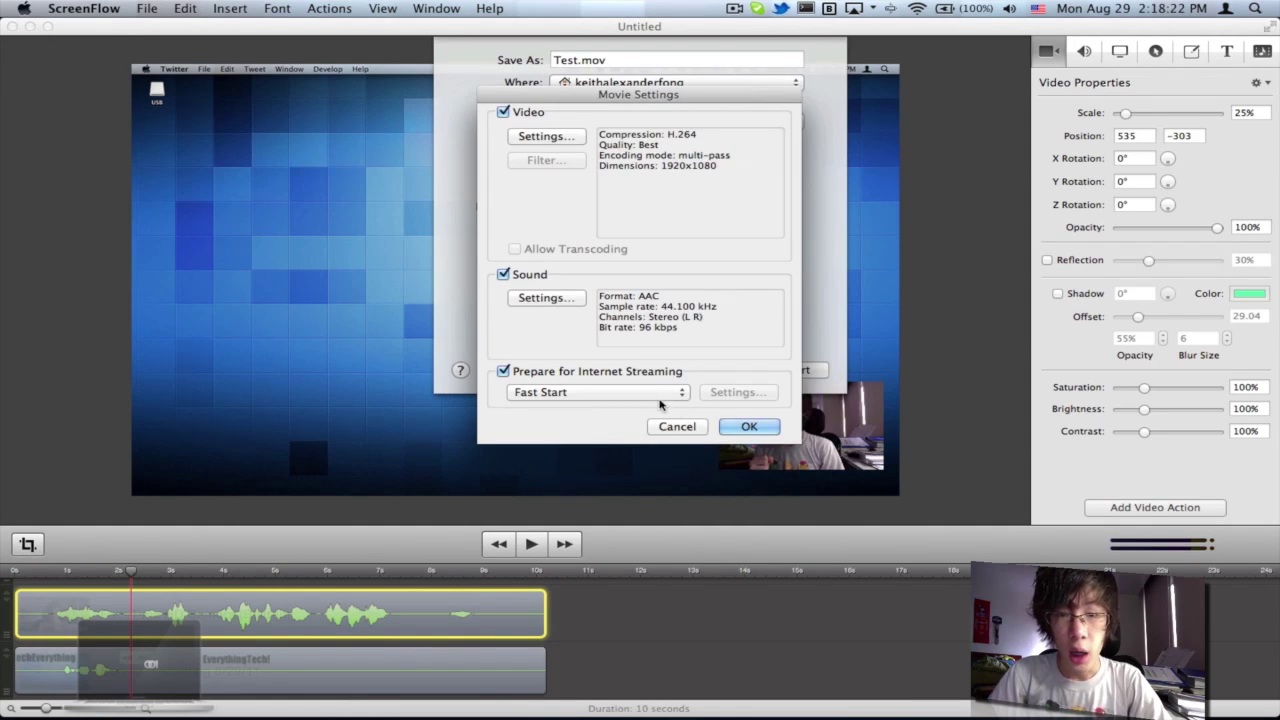
Step: Check the Internet streaming choices for the movie and cancel the movie settings
left_click(660, 400)
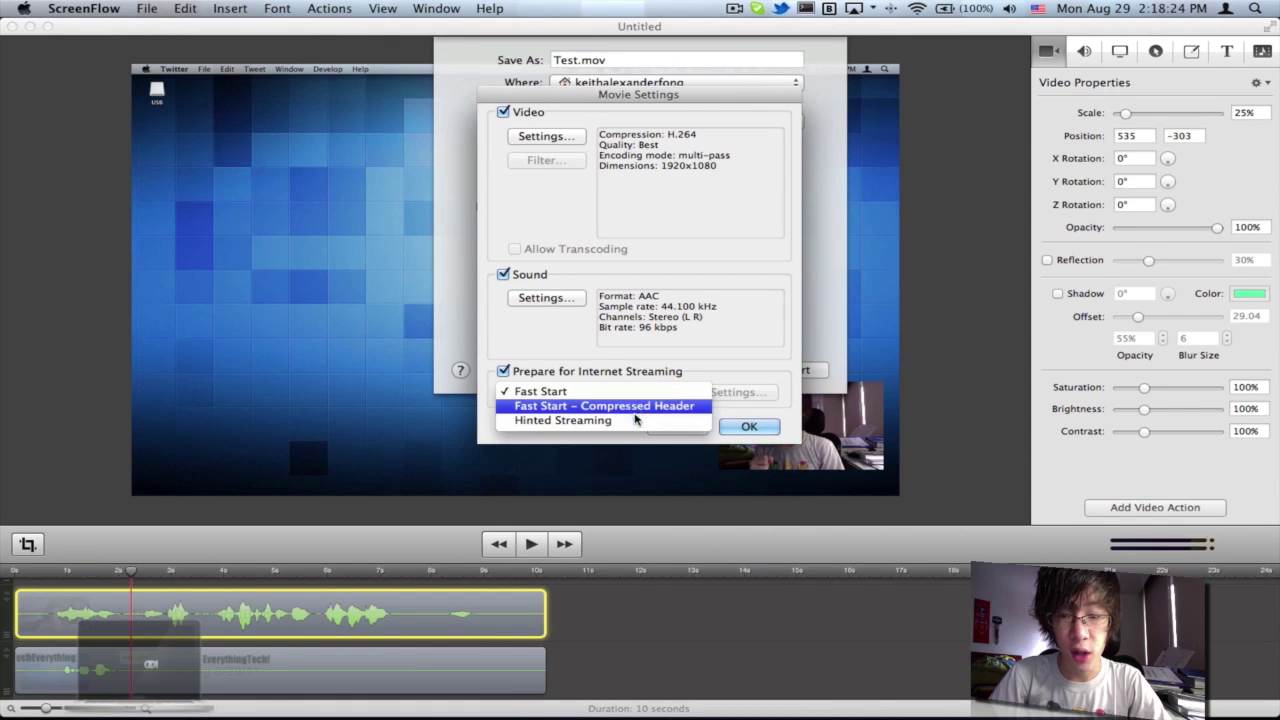
key("Escape")
left_click(684, 427)
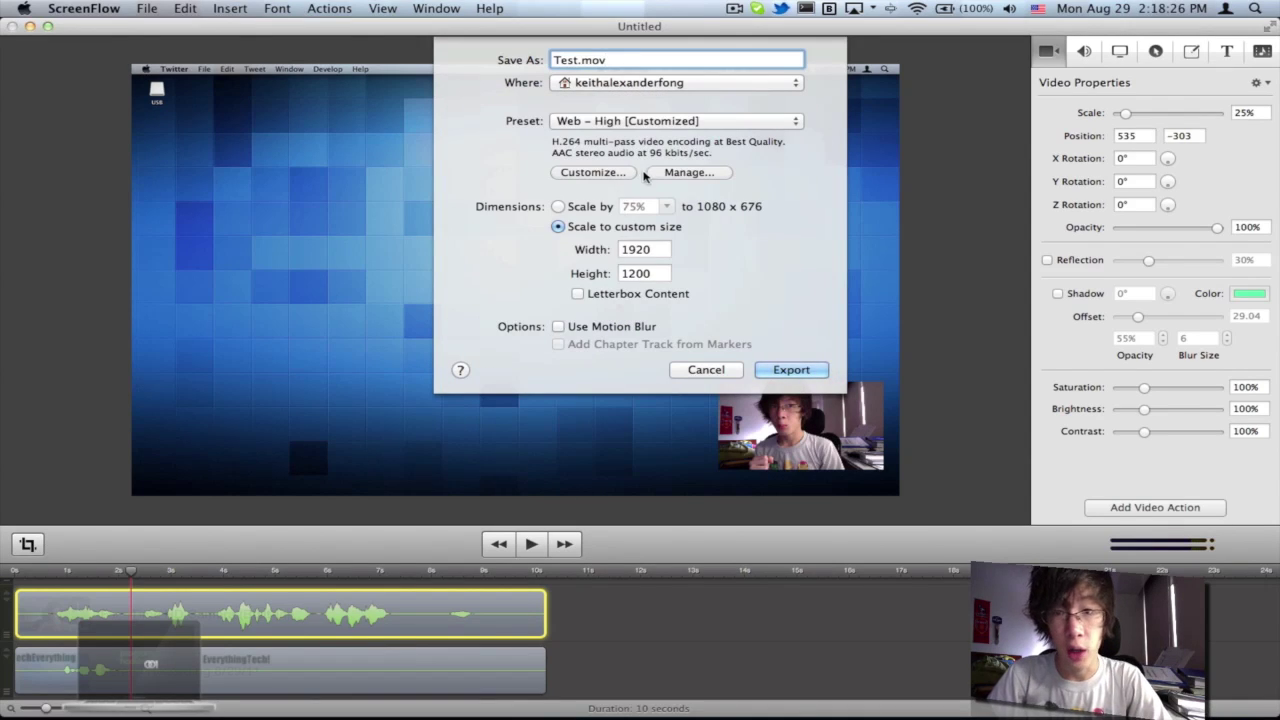
Step: Review the export presets, the preset management list and the custom width, and cancel the export
left_click(660, 122)
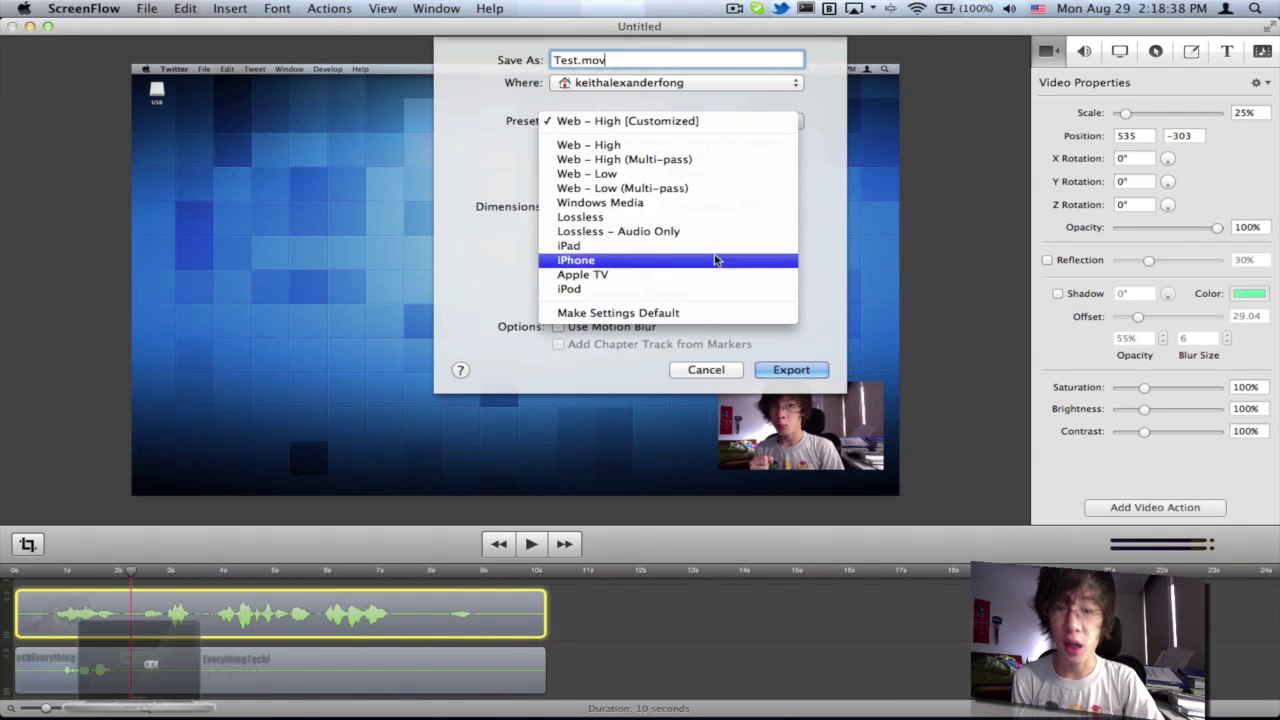
left_click(824, 236)
left_click(700, 176)
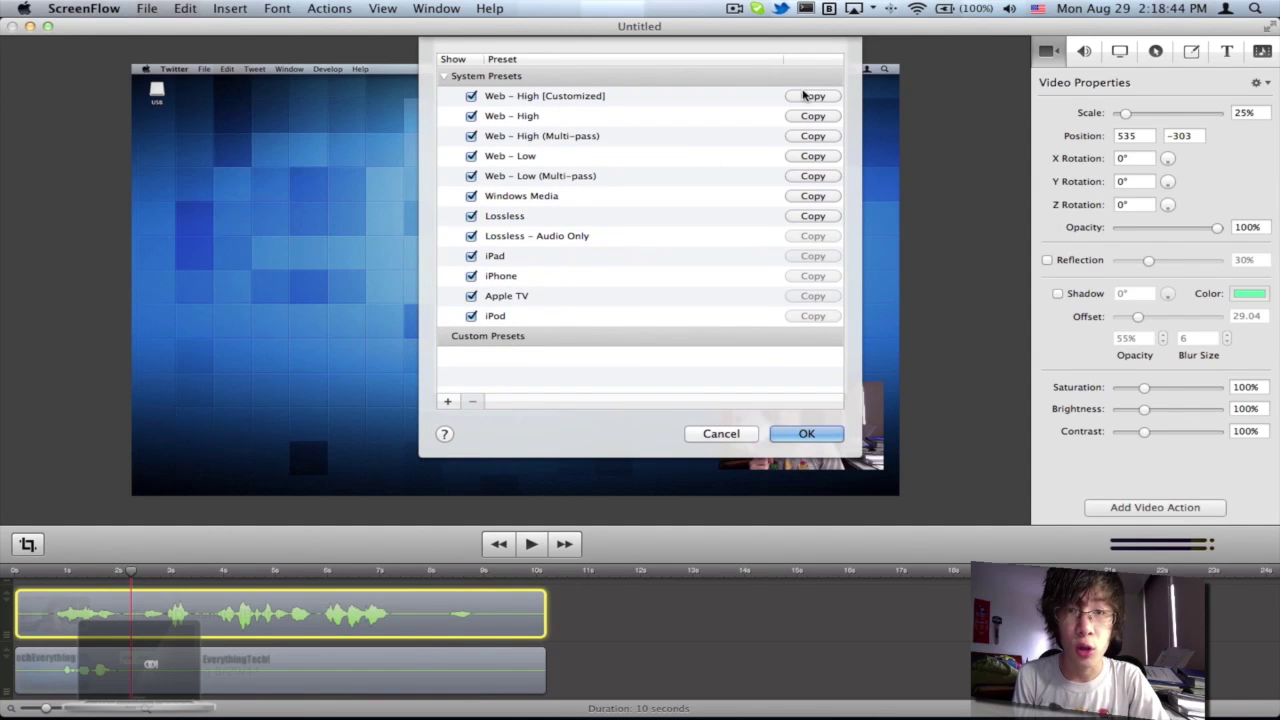
left_click(752, 433)
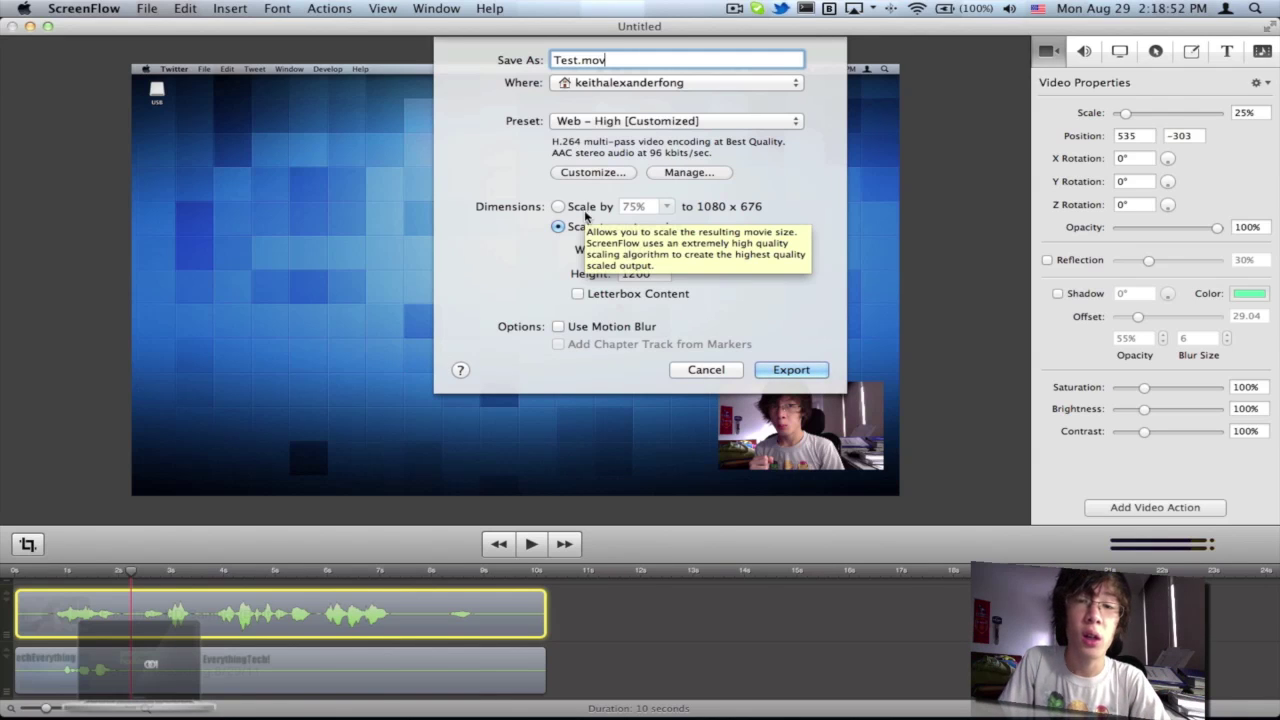
left_click(656, 251)
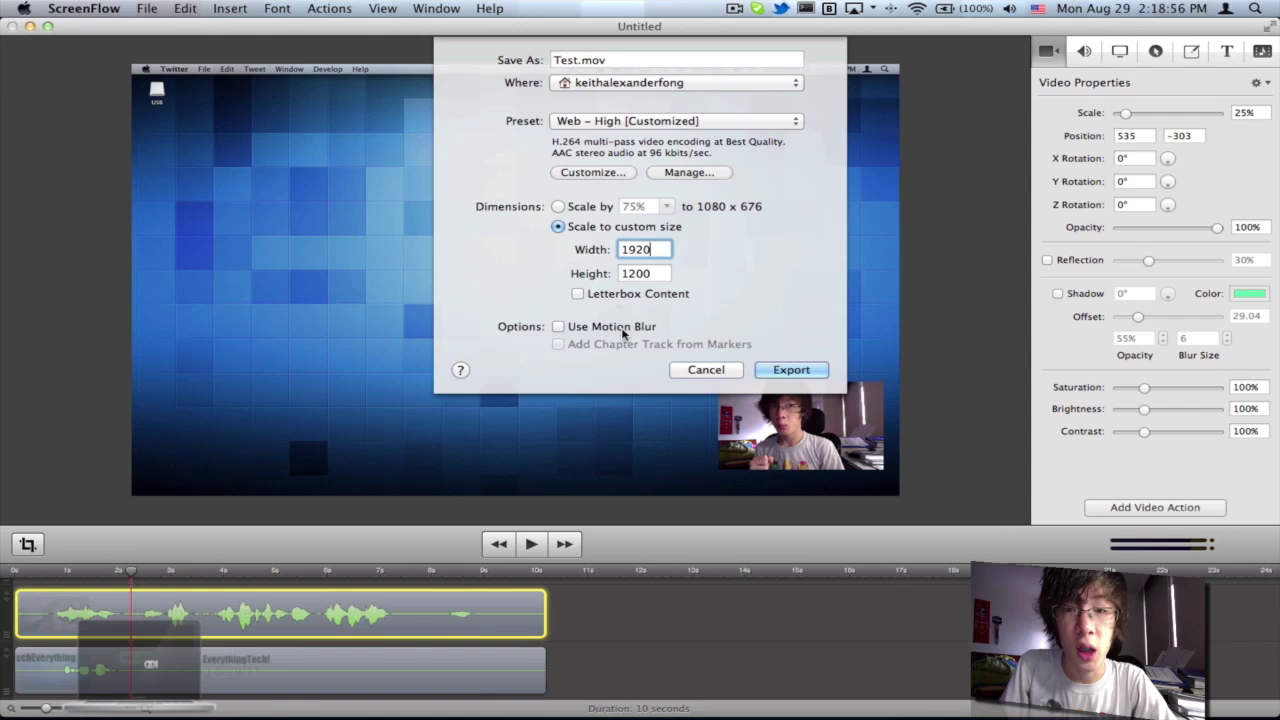
left_click(676, 372)
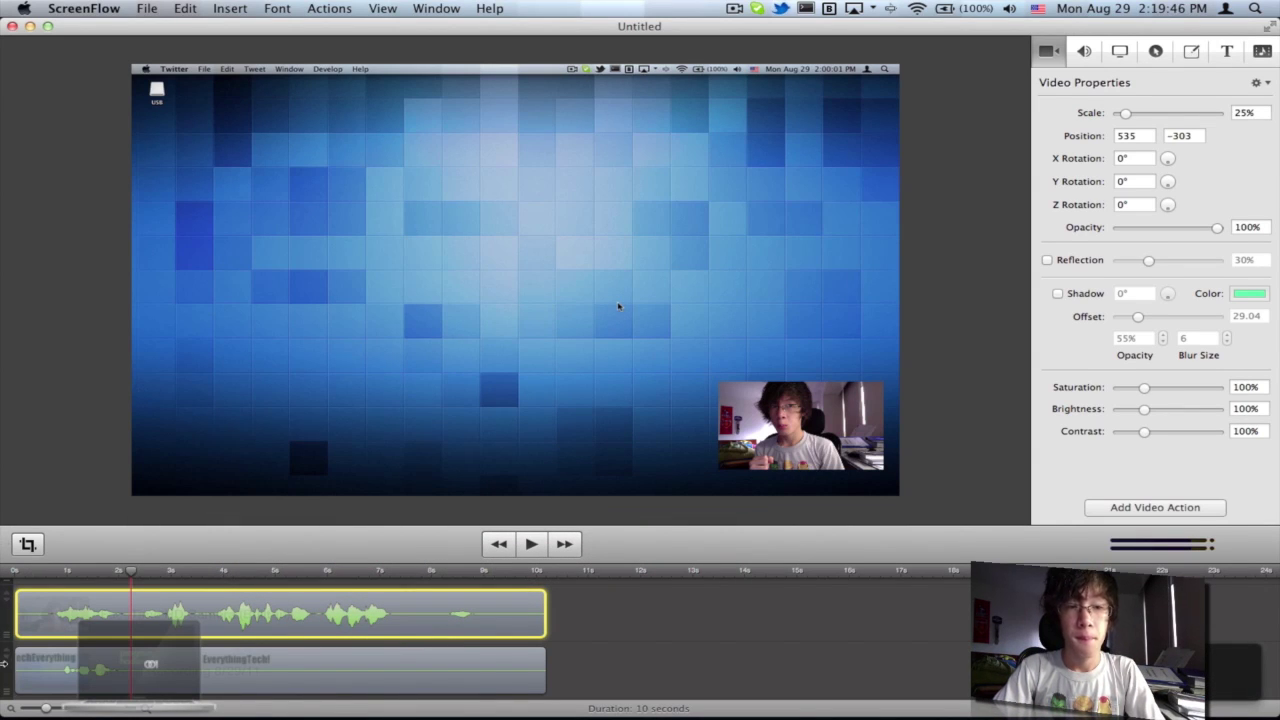
Step: Play the project from the start of the timeline
left_click(18, 569)
key("space")
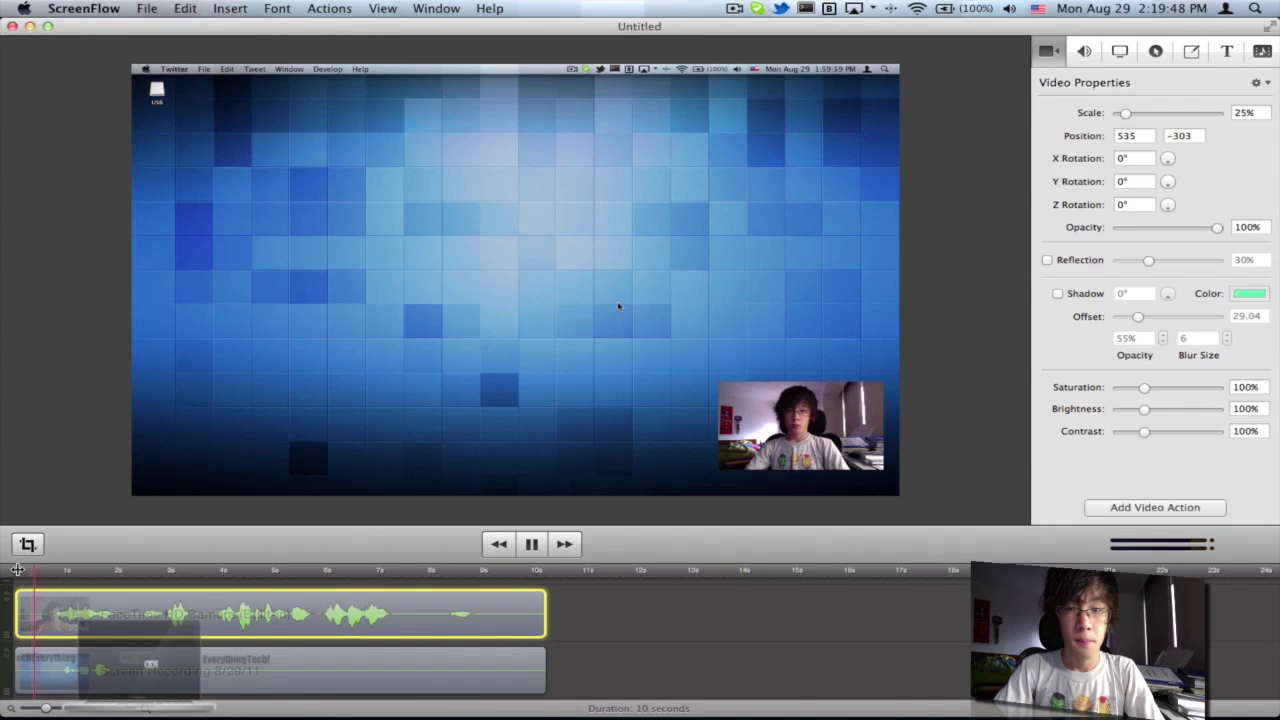